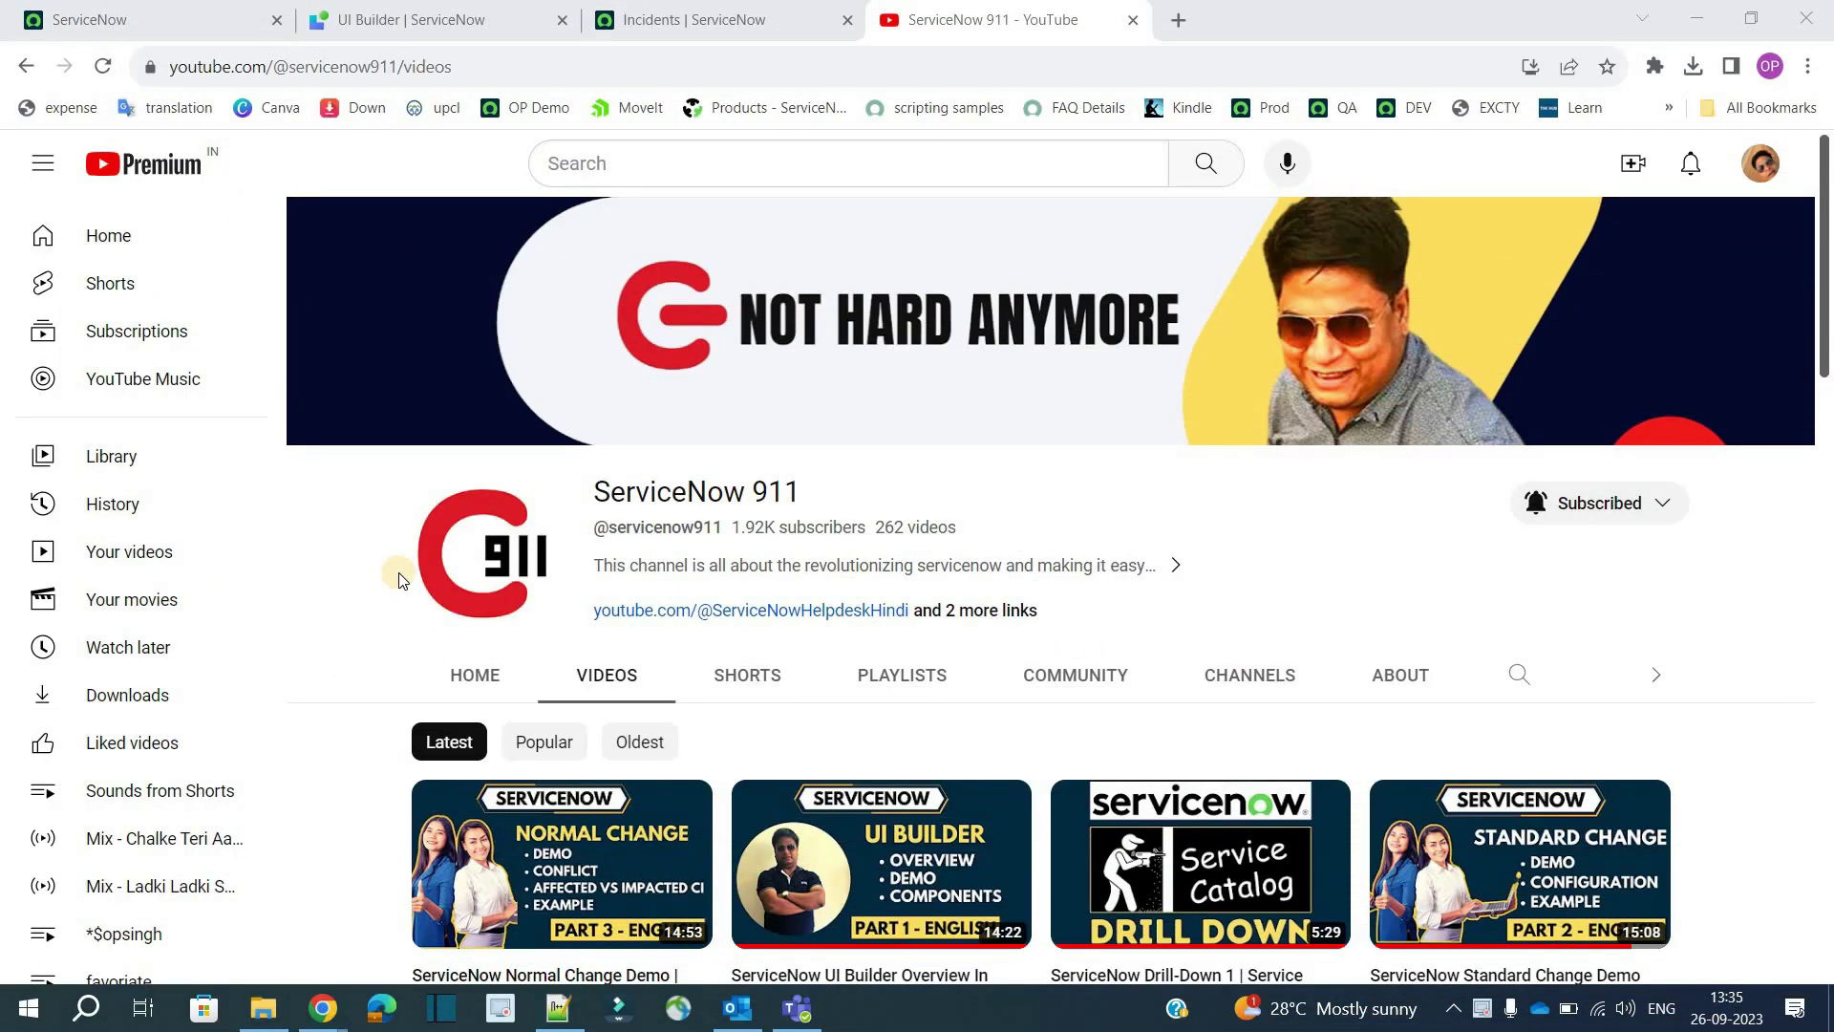
- Leave the YouTube page and open UI Builder's Create an experience dialog
scroll(895, 747, down, 1)
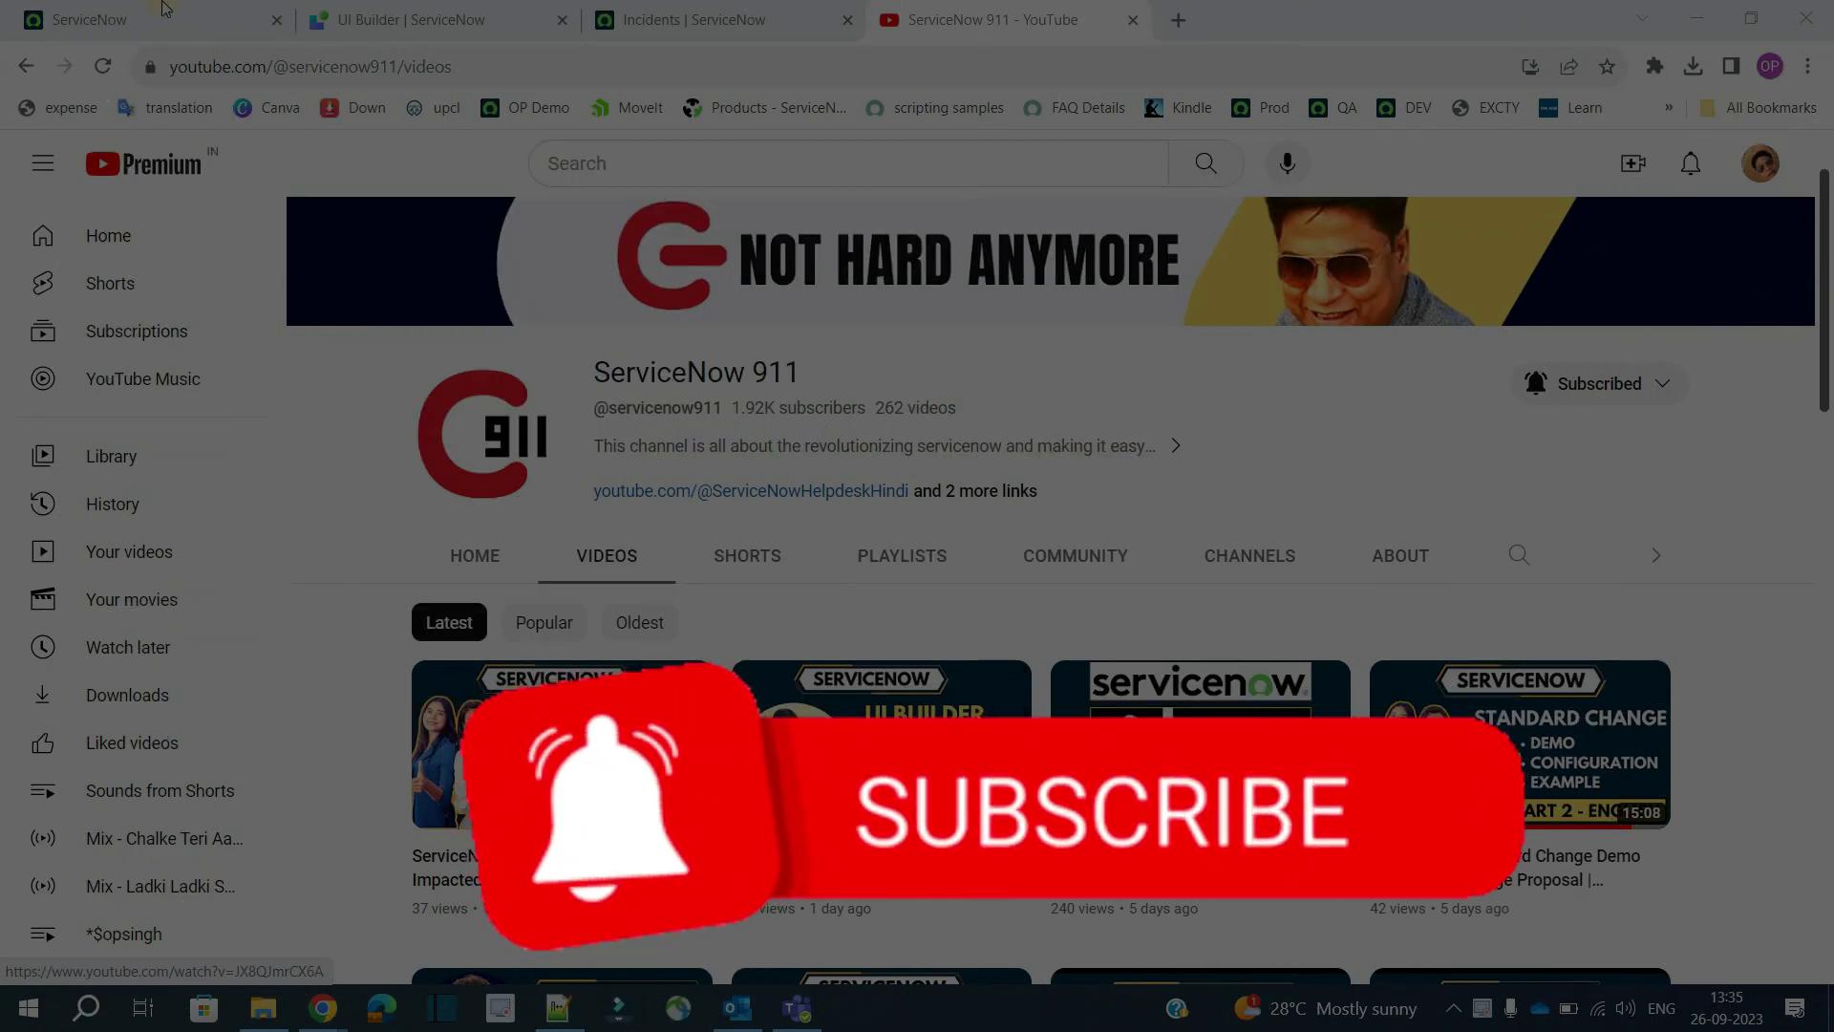
click(158, 16)
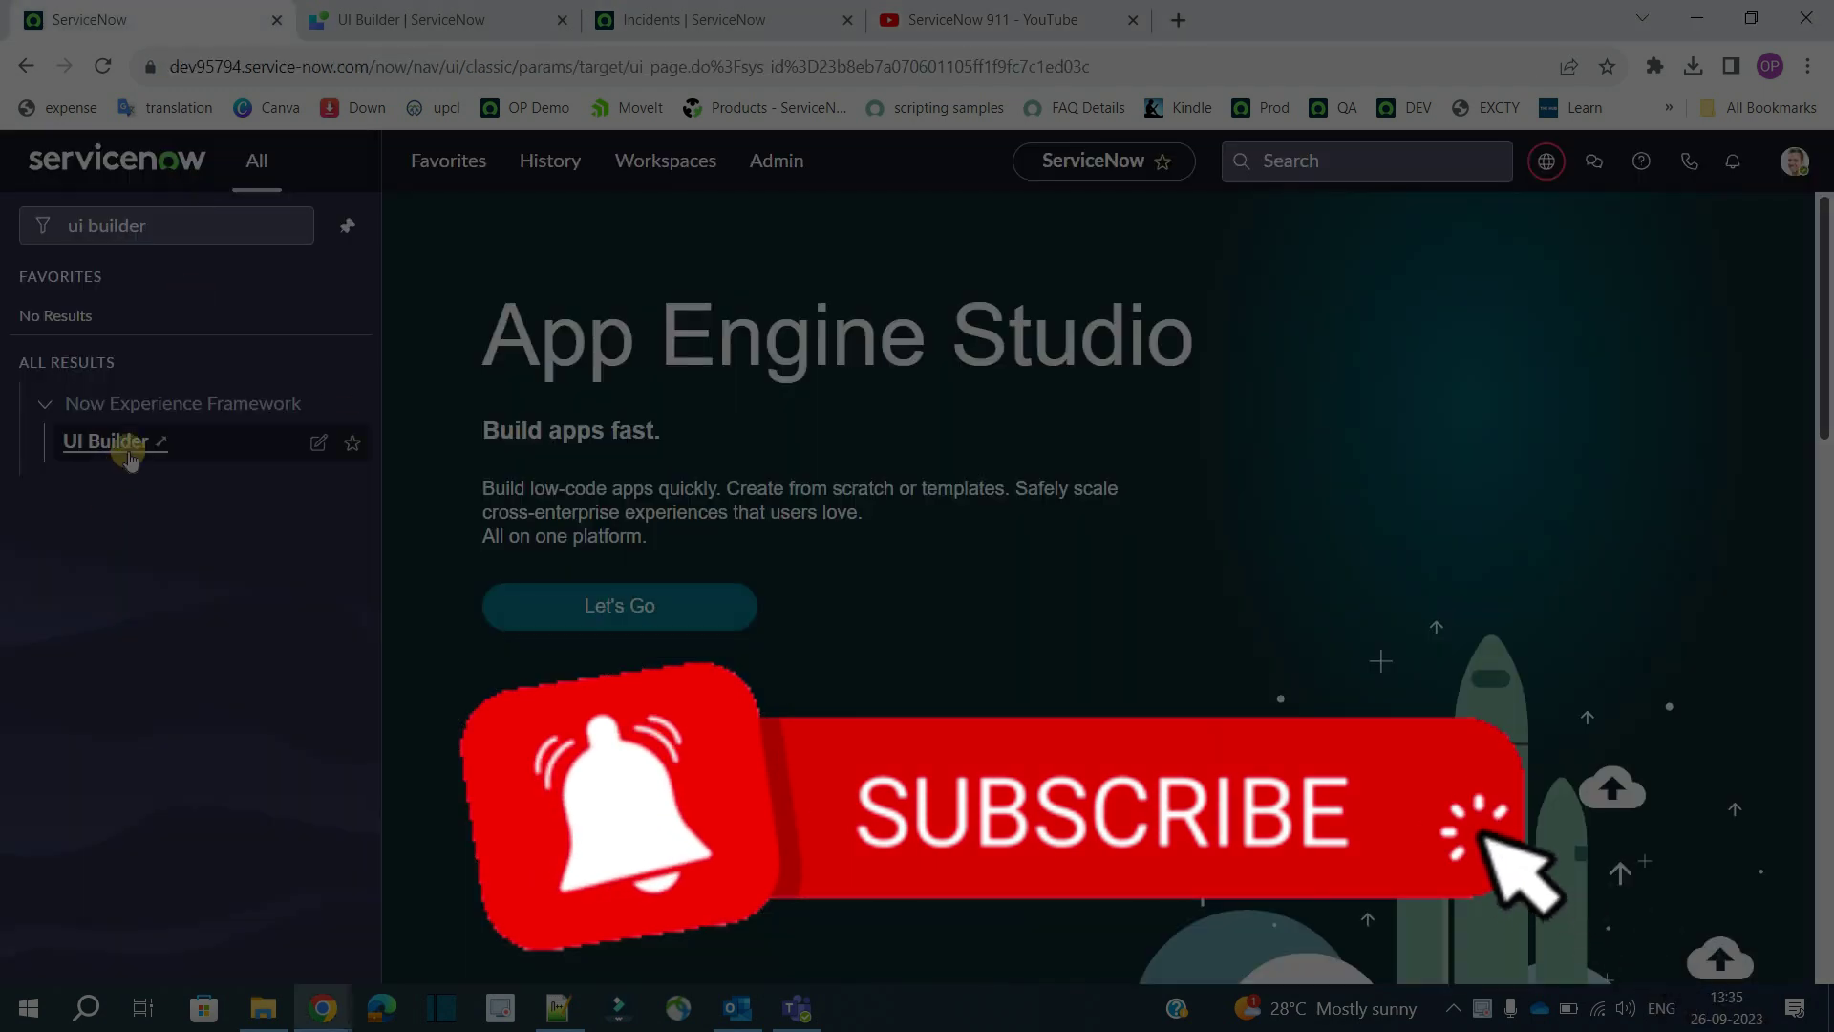
click(461, 11)
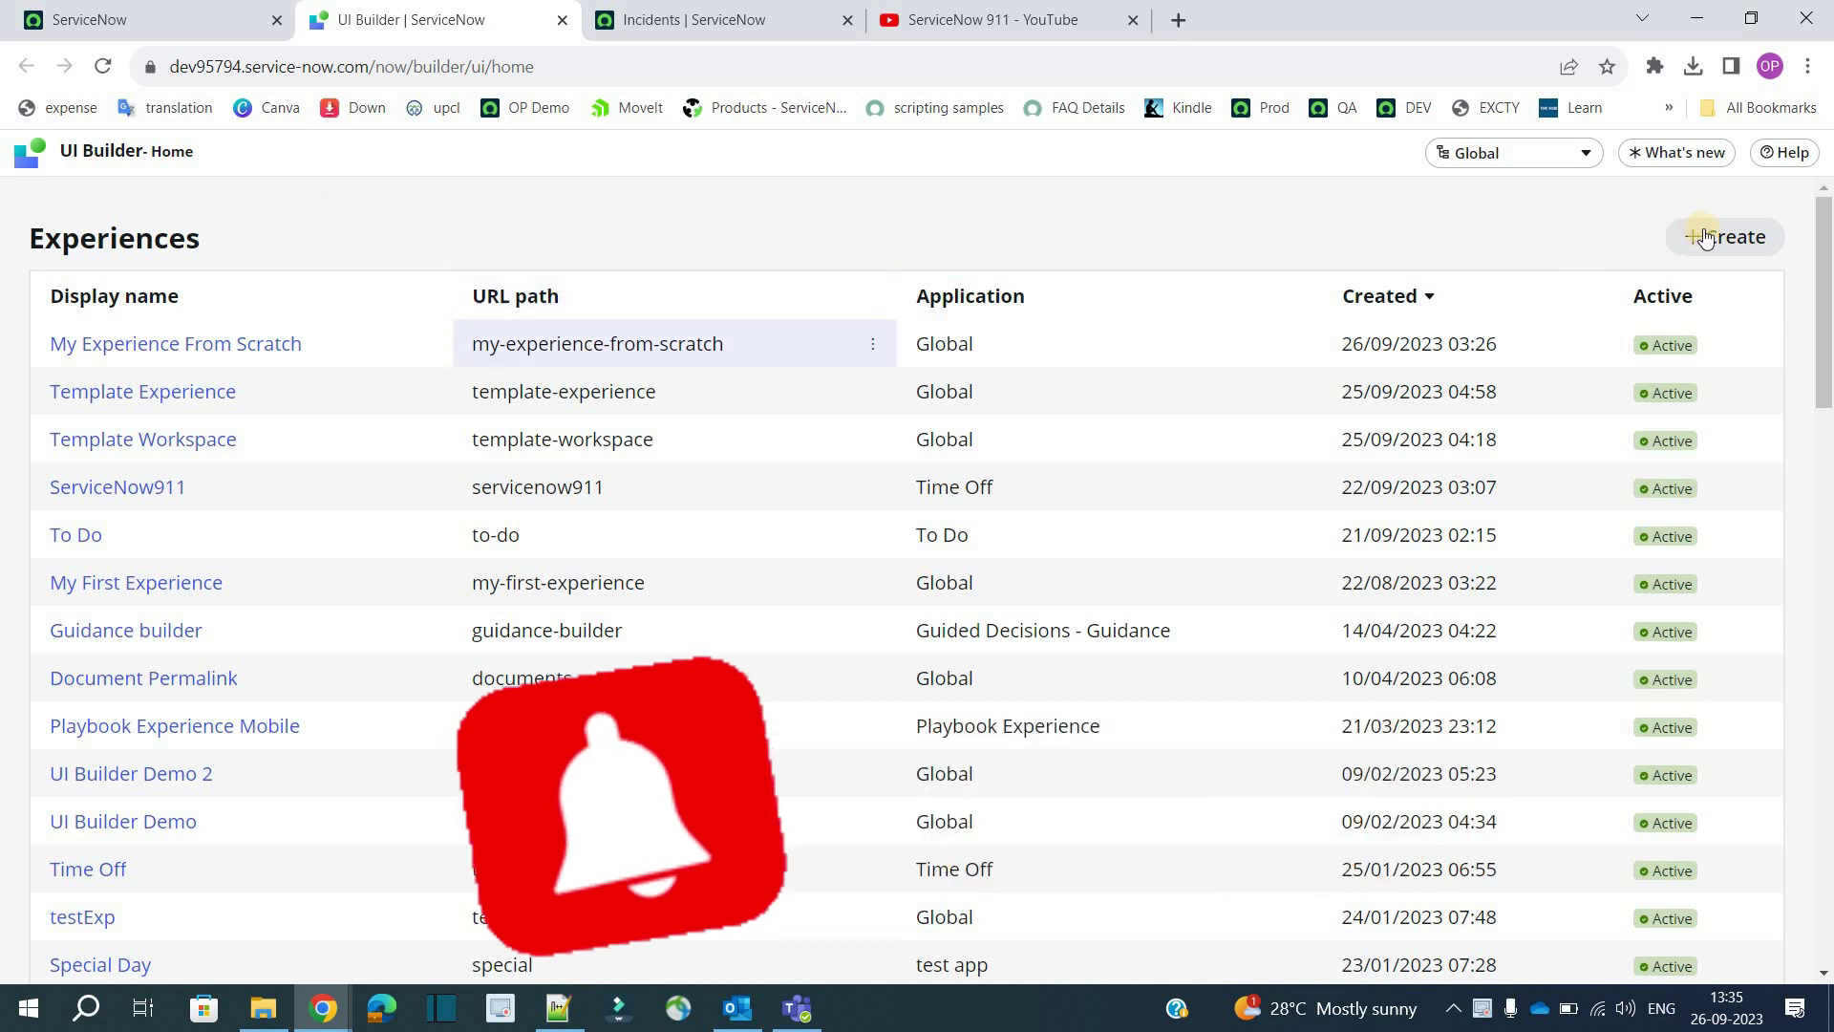
click(1704, 236)
- Enter 'My First Exp From Scratch' as the experience name, keeping the auto-filled URL path
click(646, 485)
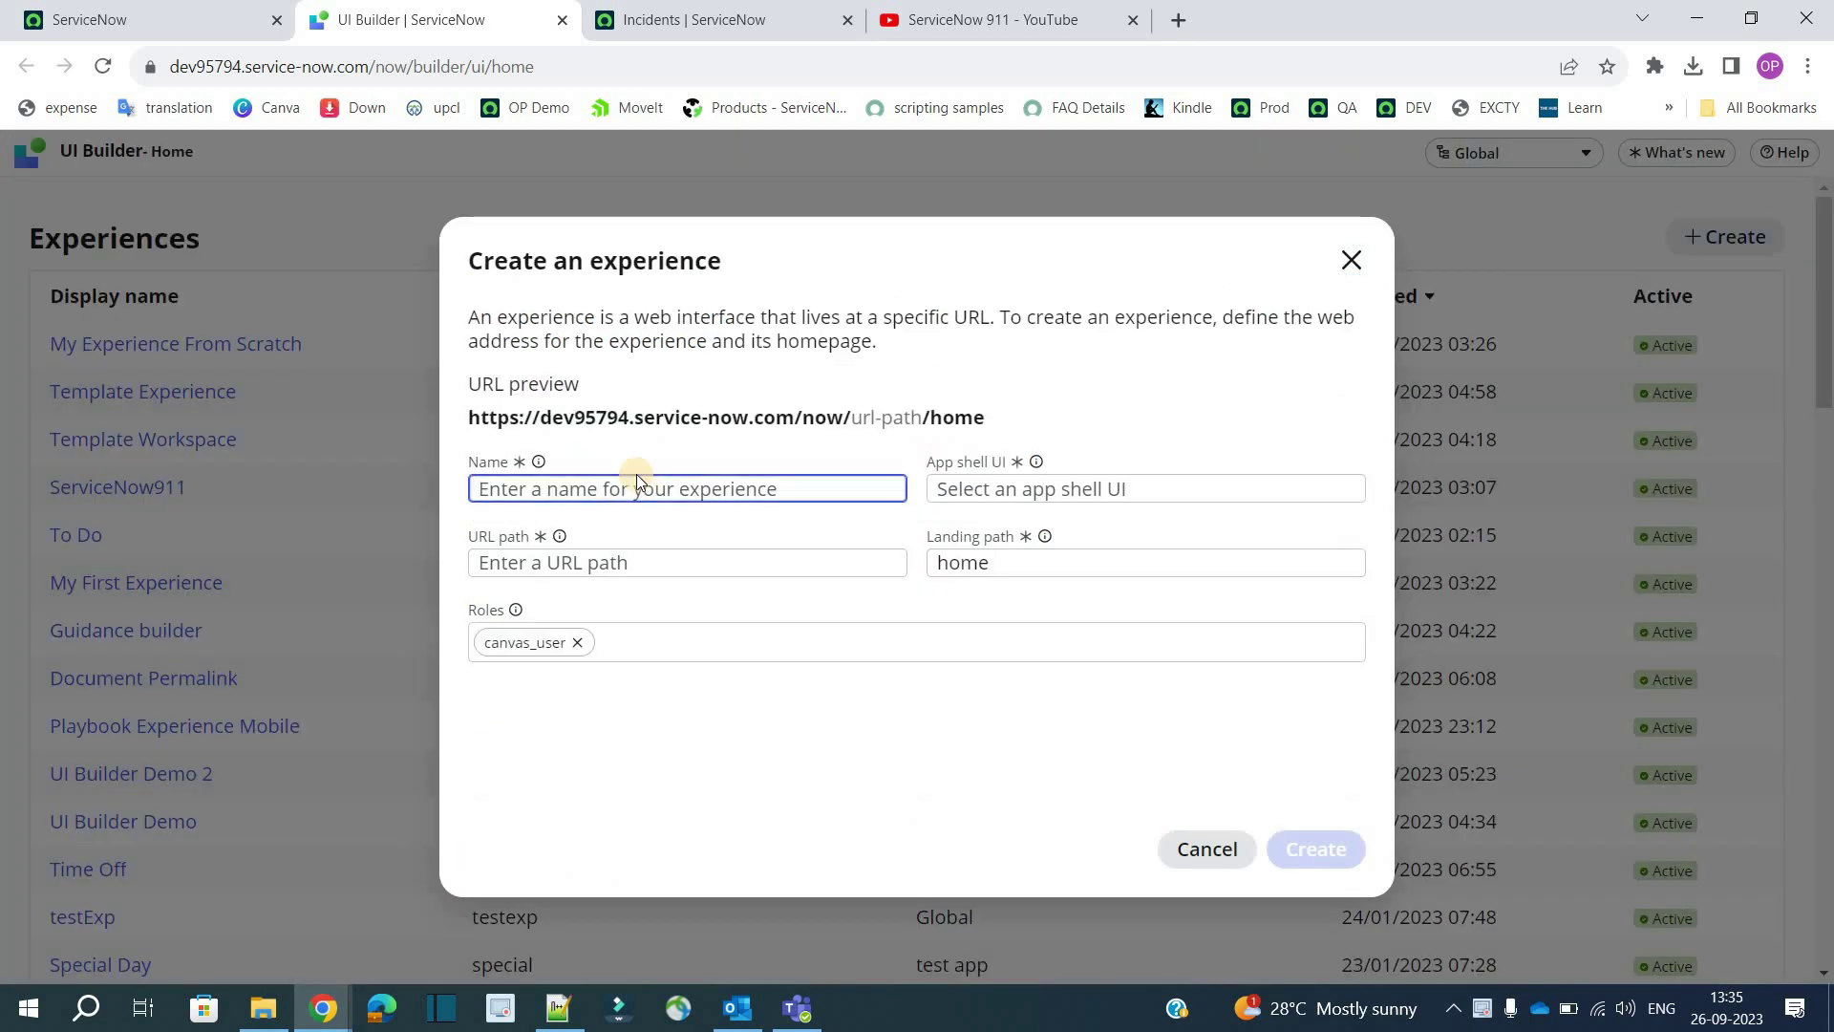
text(My First Exp From Scratch)
click(538, 497)
triple_click(537, 497)
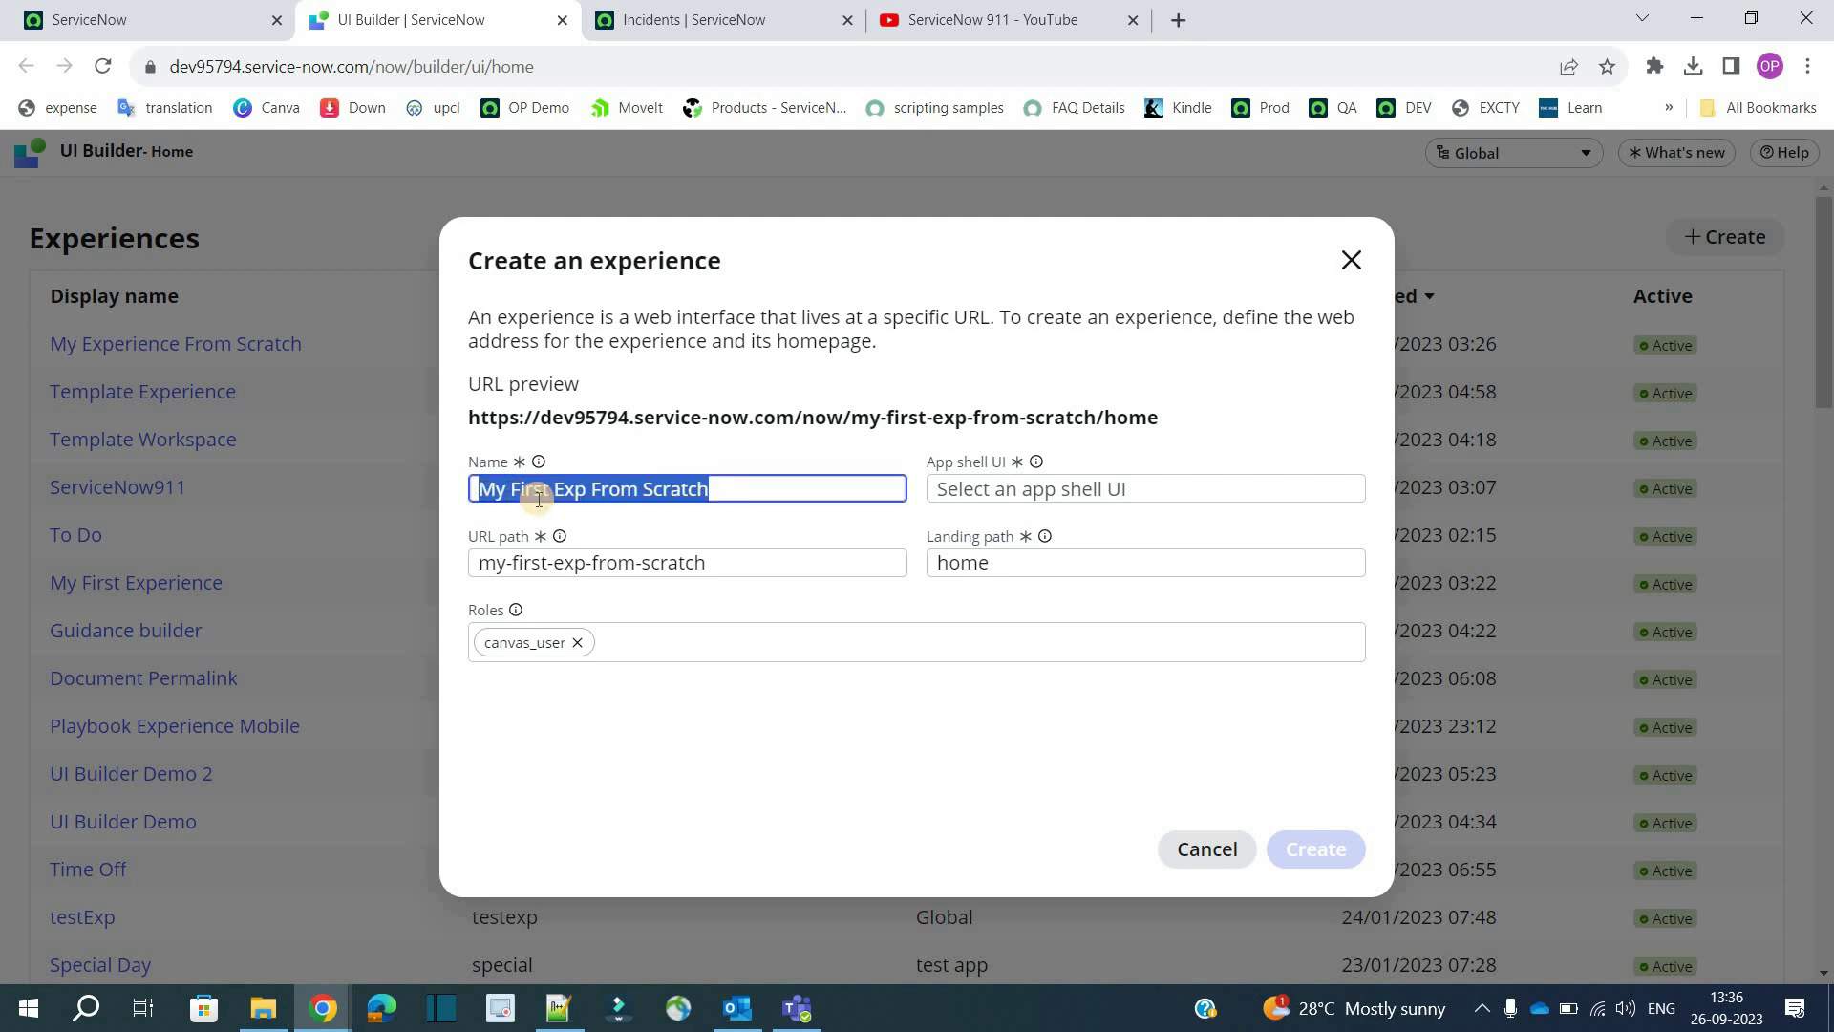
click(716, 568)
triple_click(718, 572)
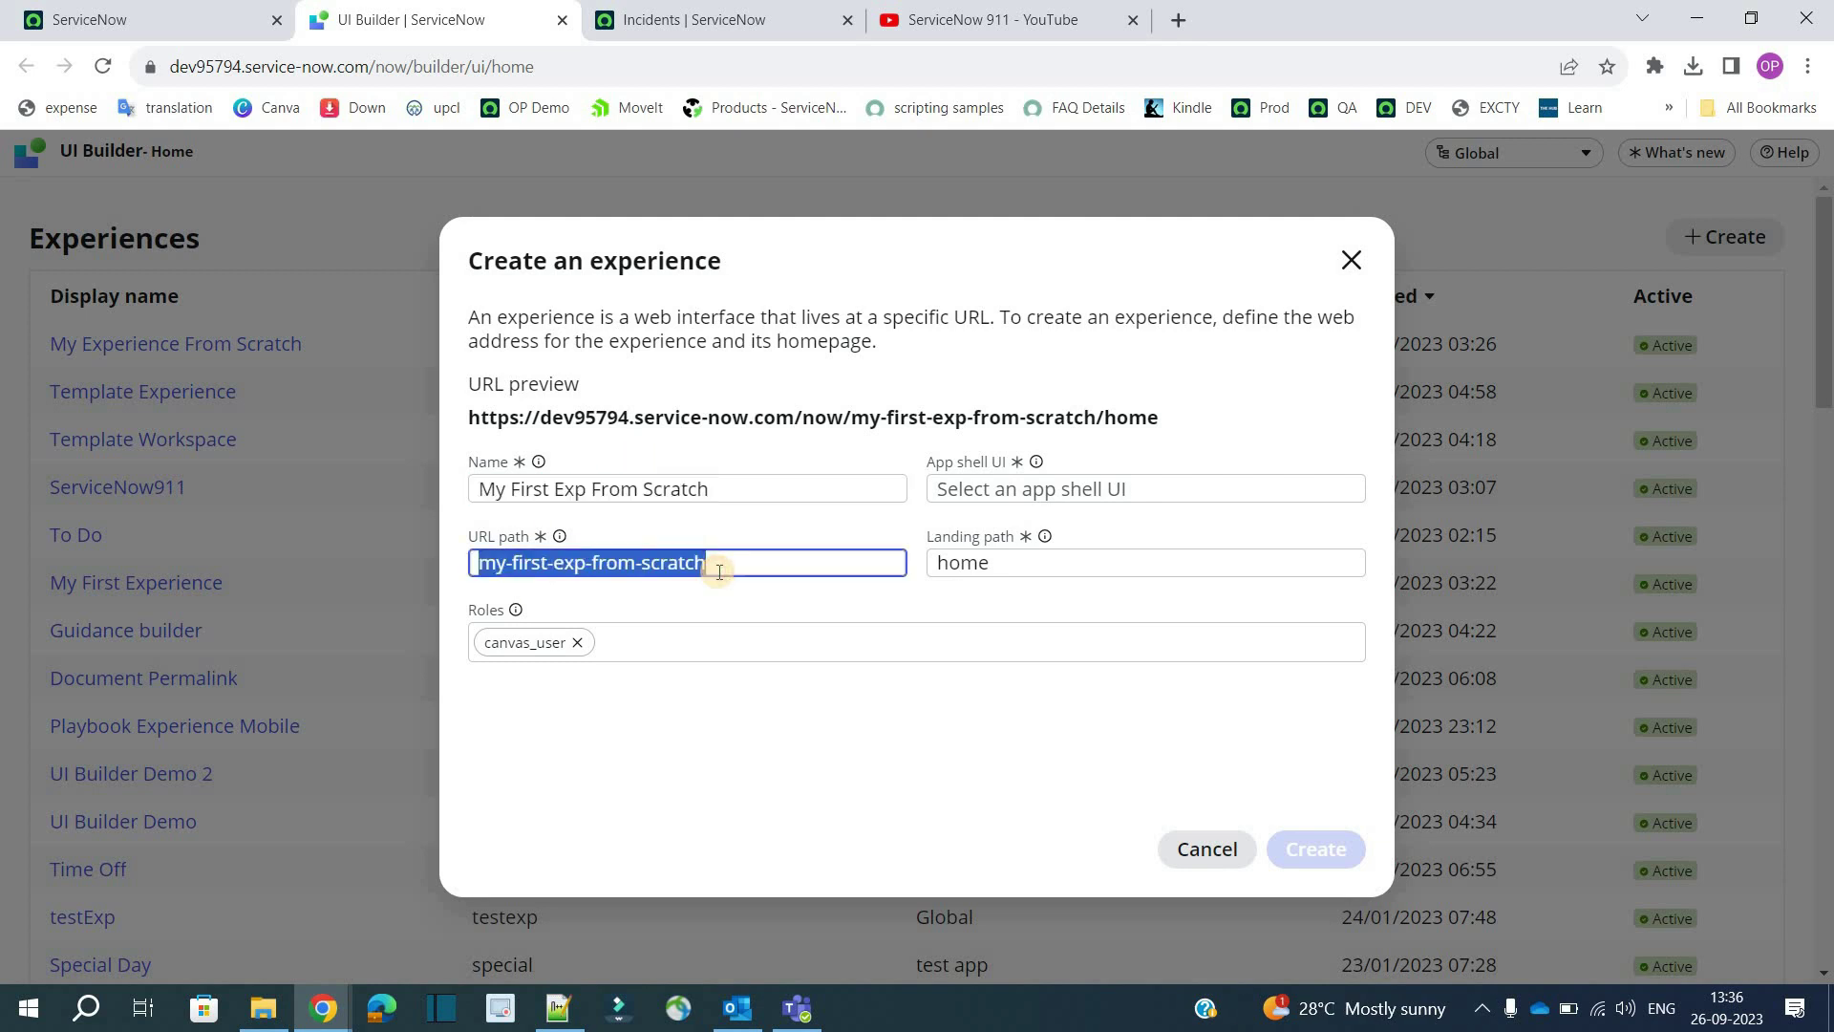
click(718, 598)
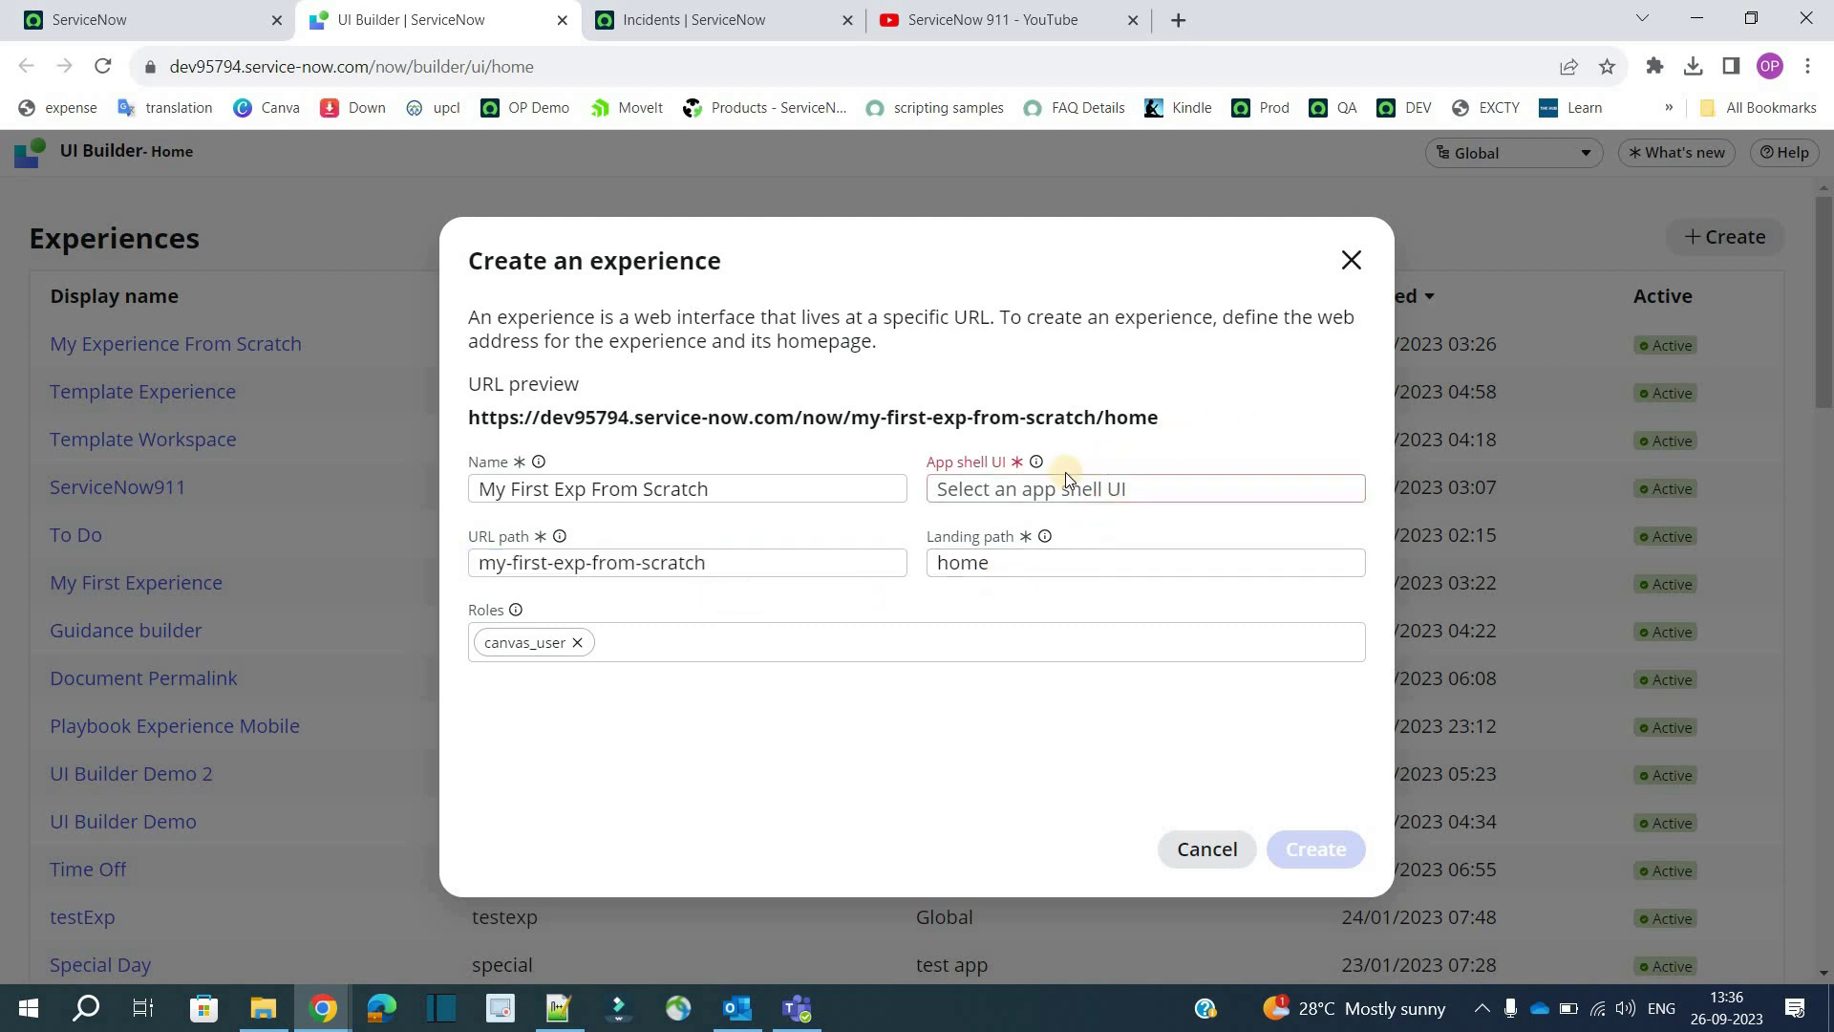
- Choose Workspace App Shell, keep landing path home, remove the canvas_user role, and create the experience
click(984, 479)
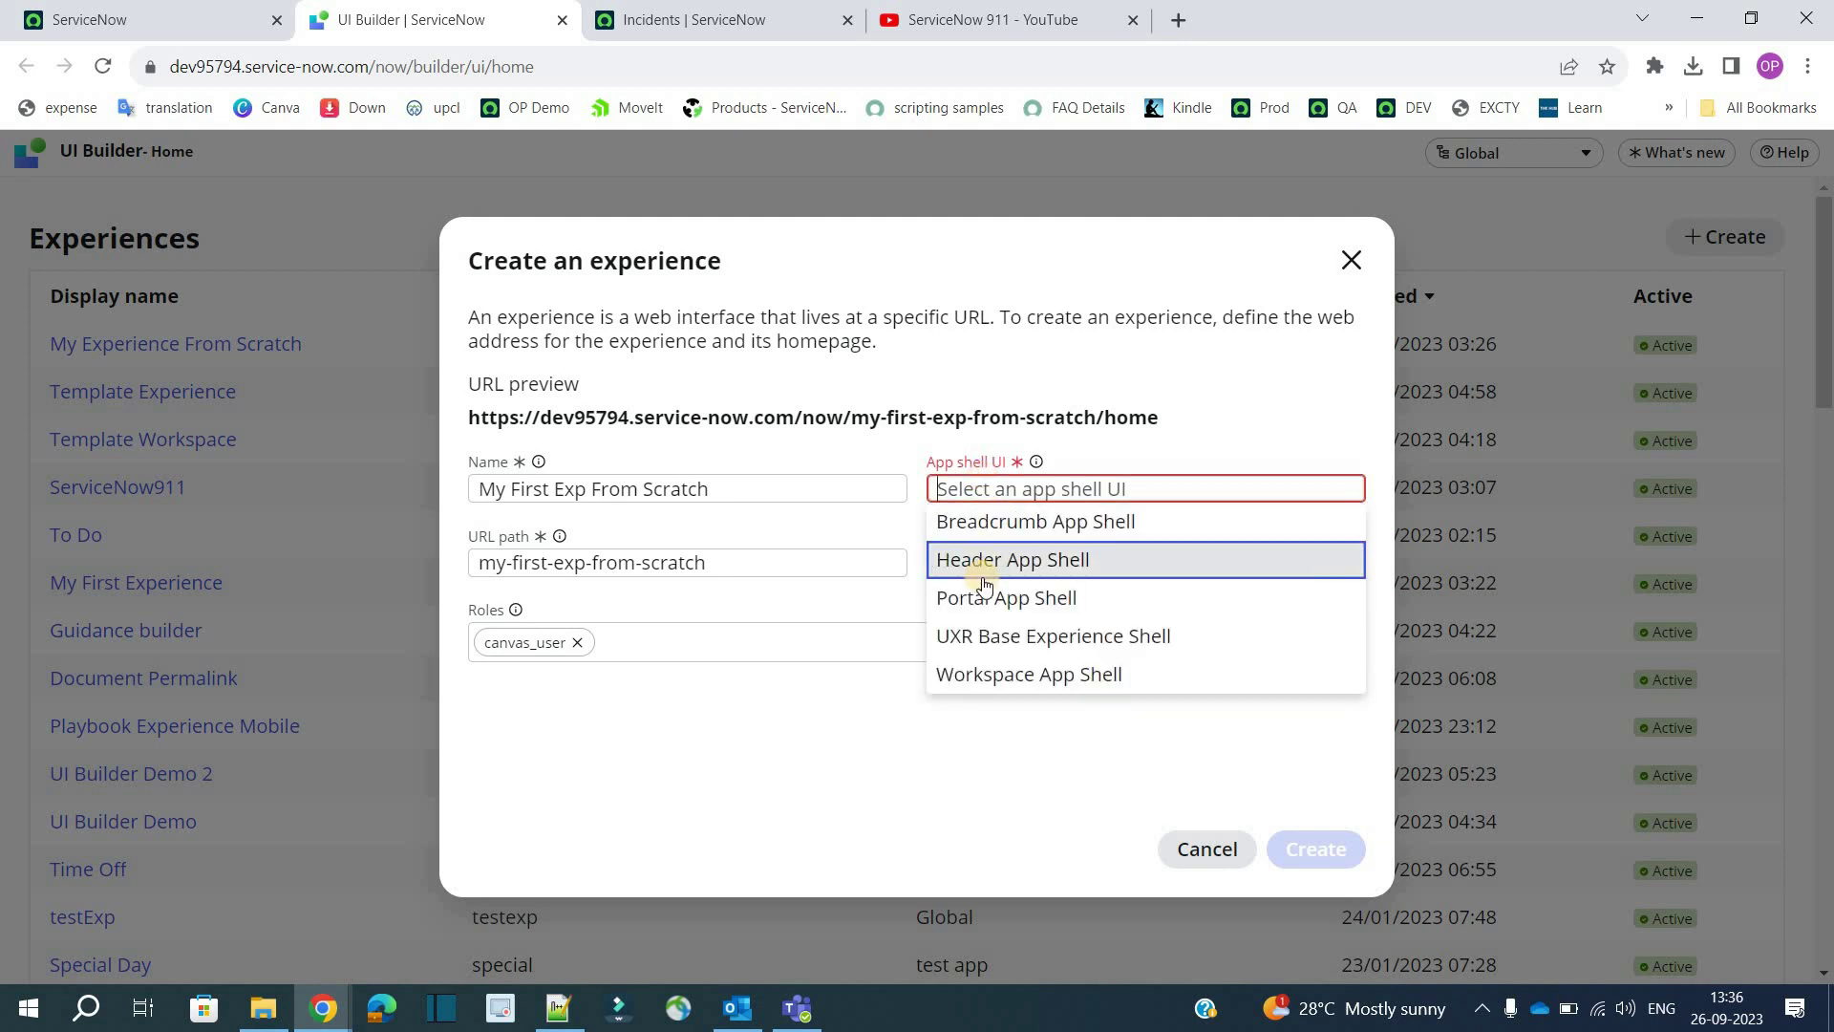
click(1000, 674)
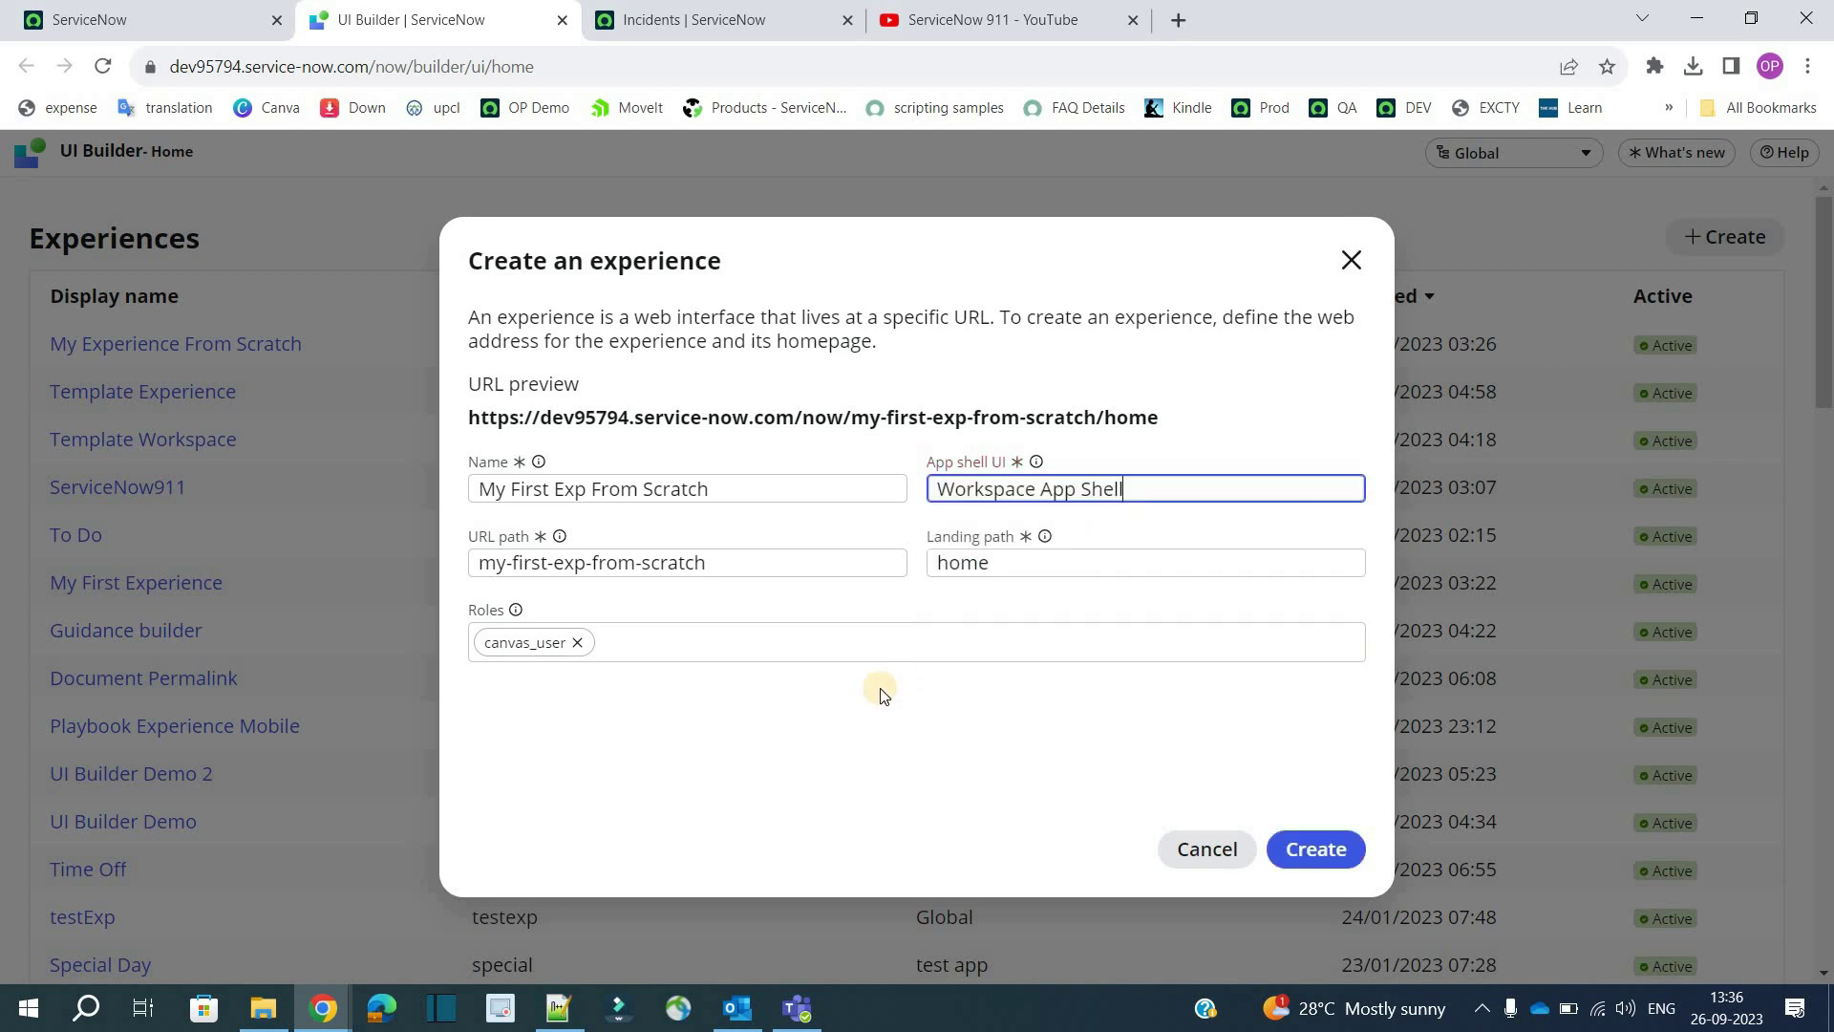
click(997, 556)
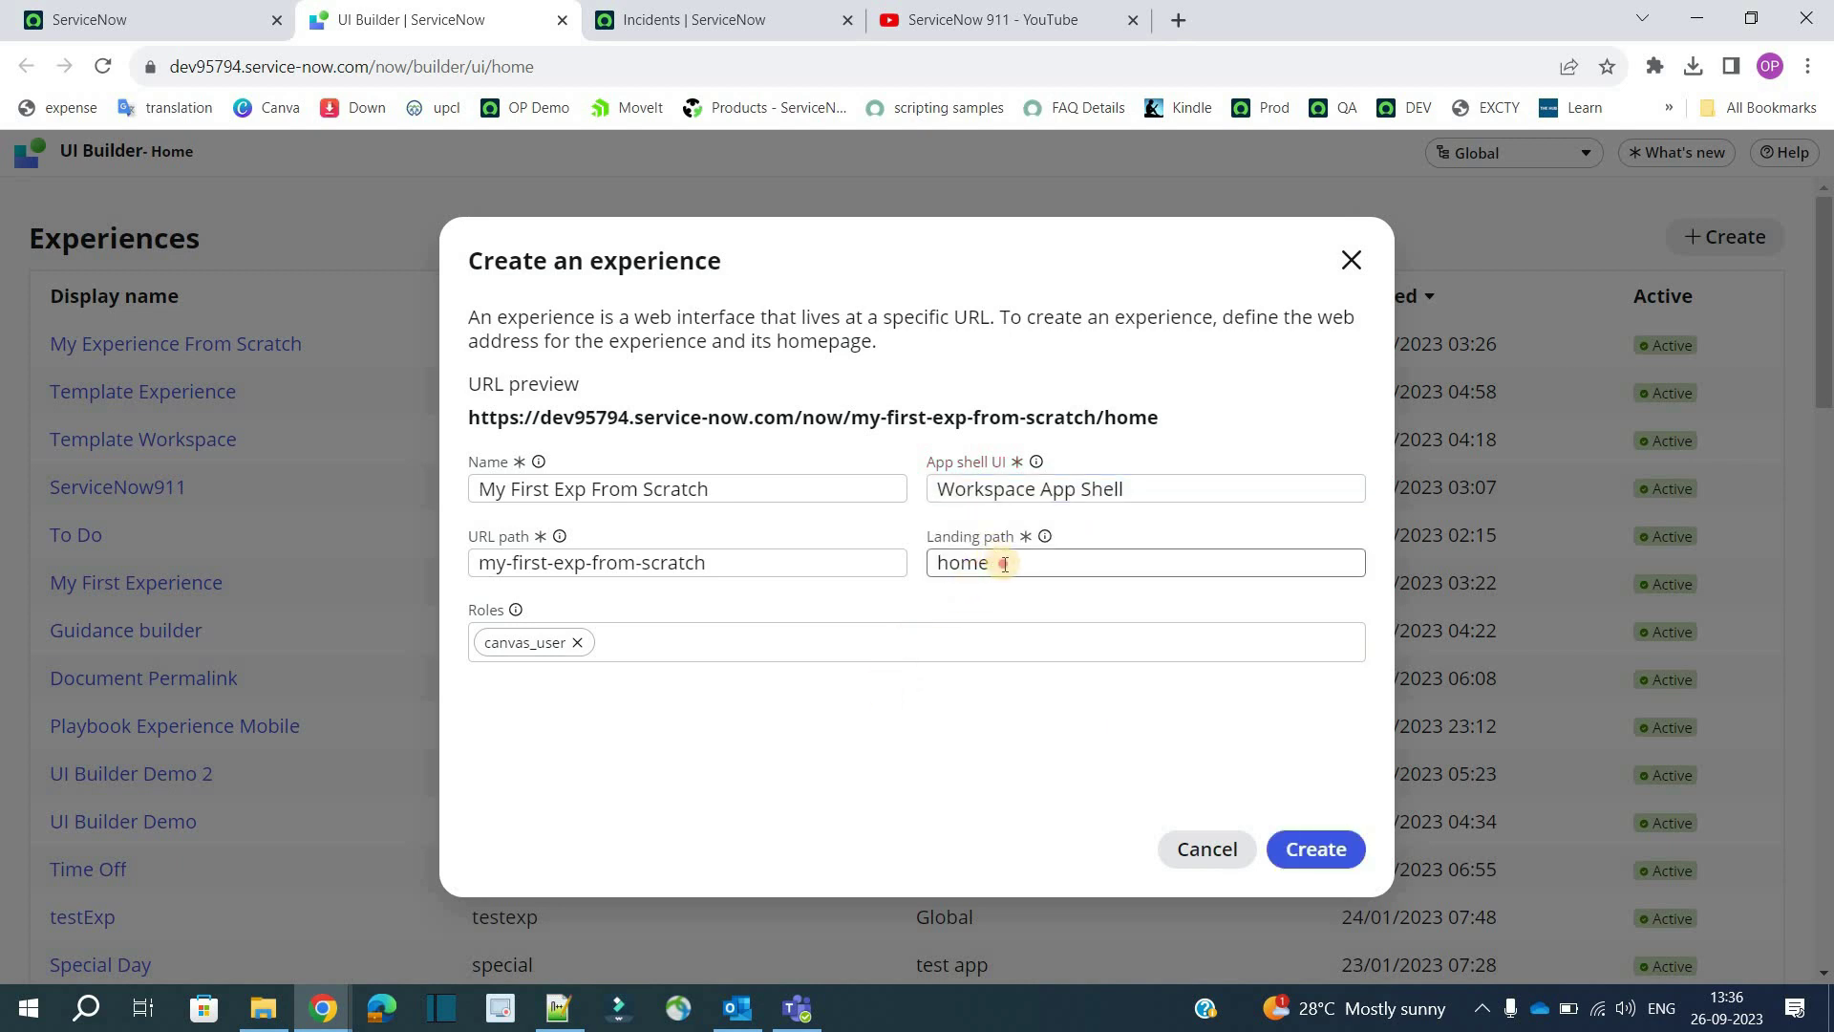
double_click(1005, 564)
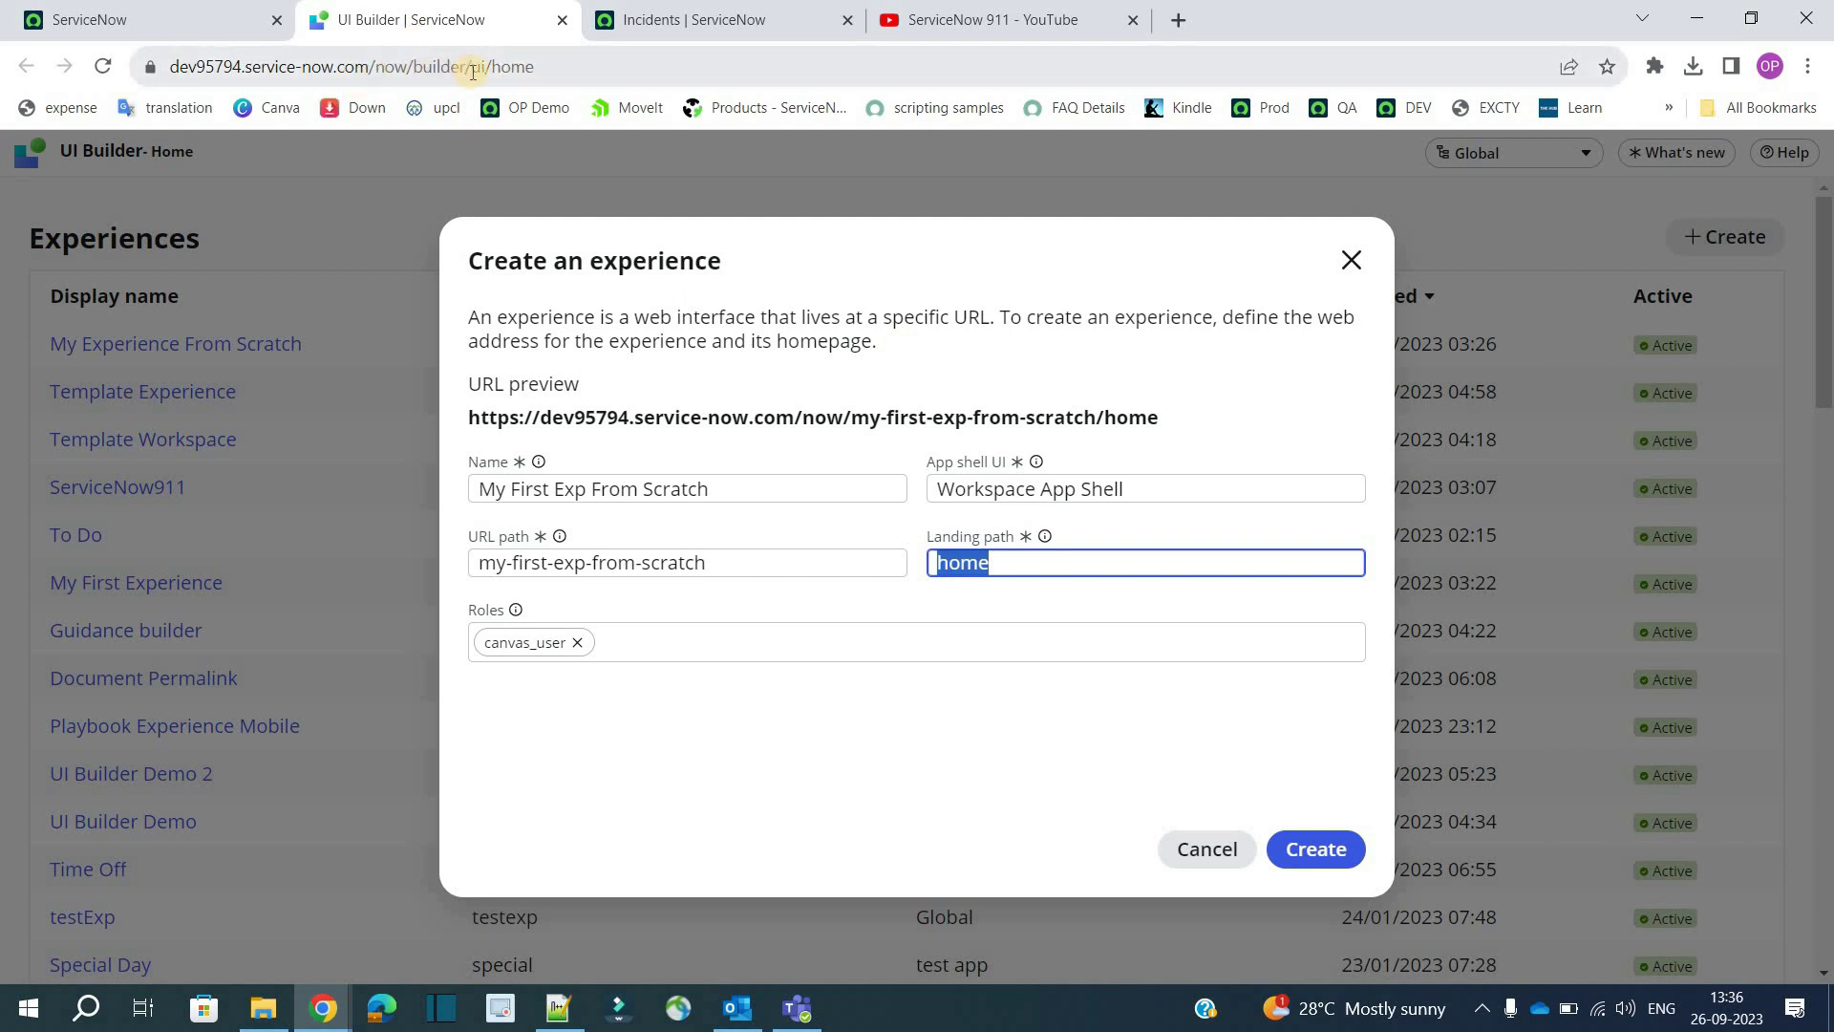
double_click(520, 67)
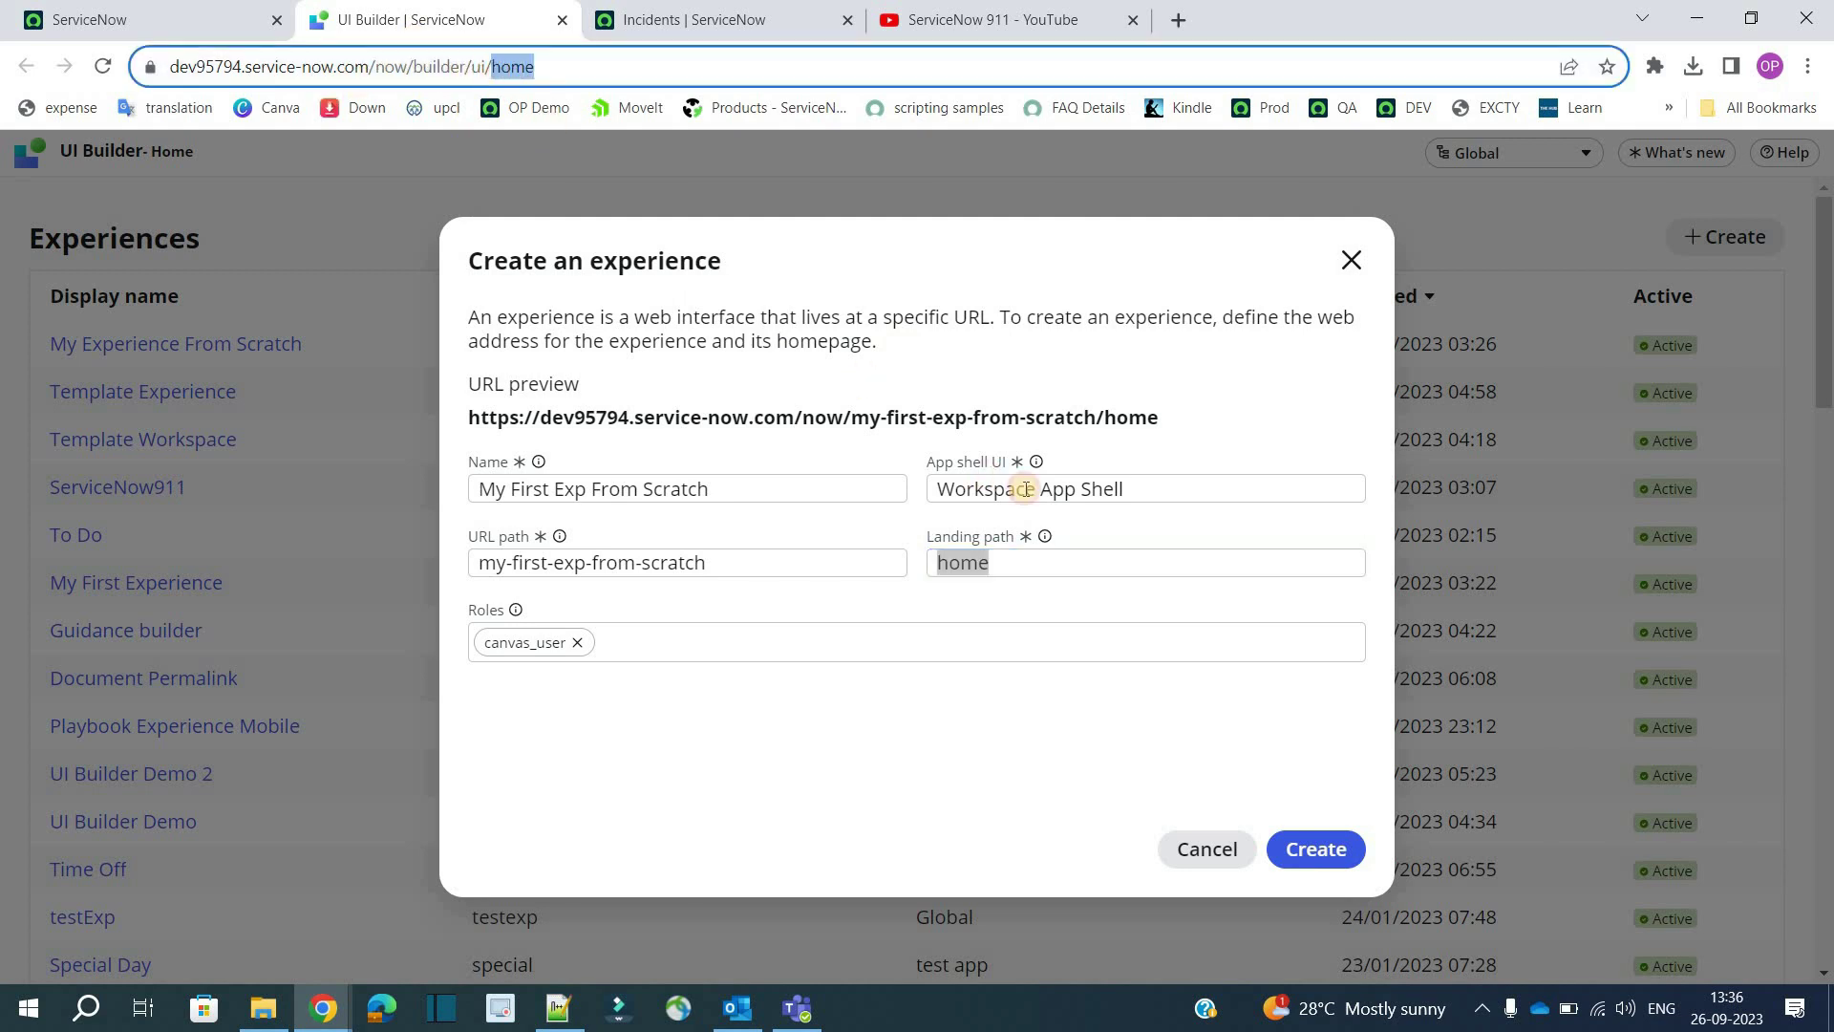
click(704, 741)
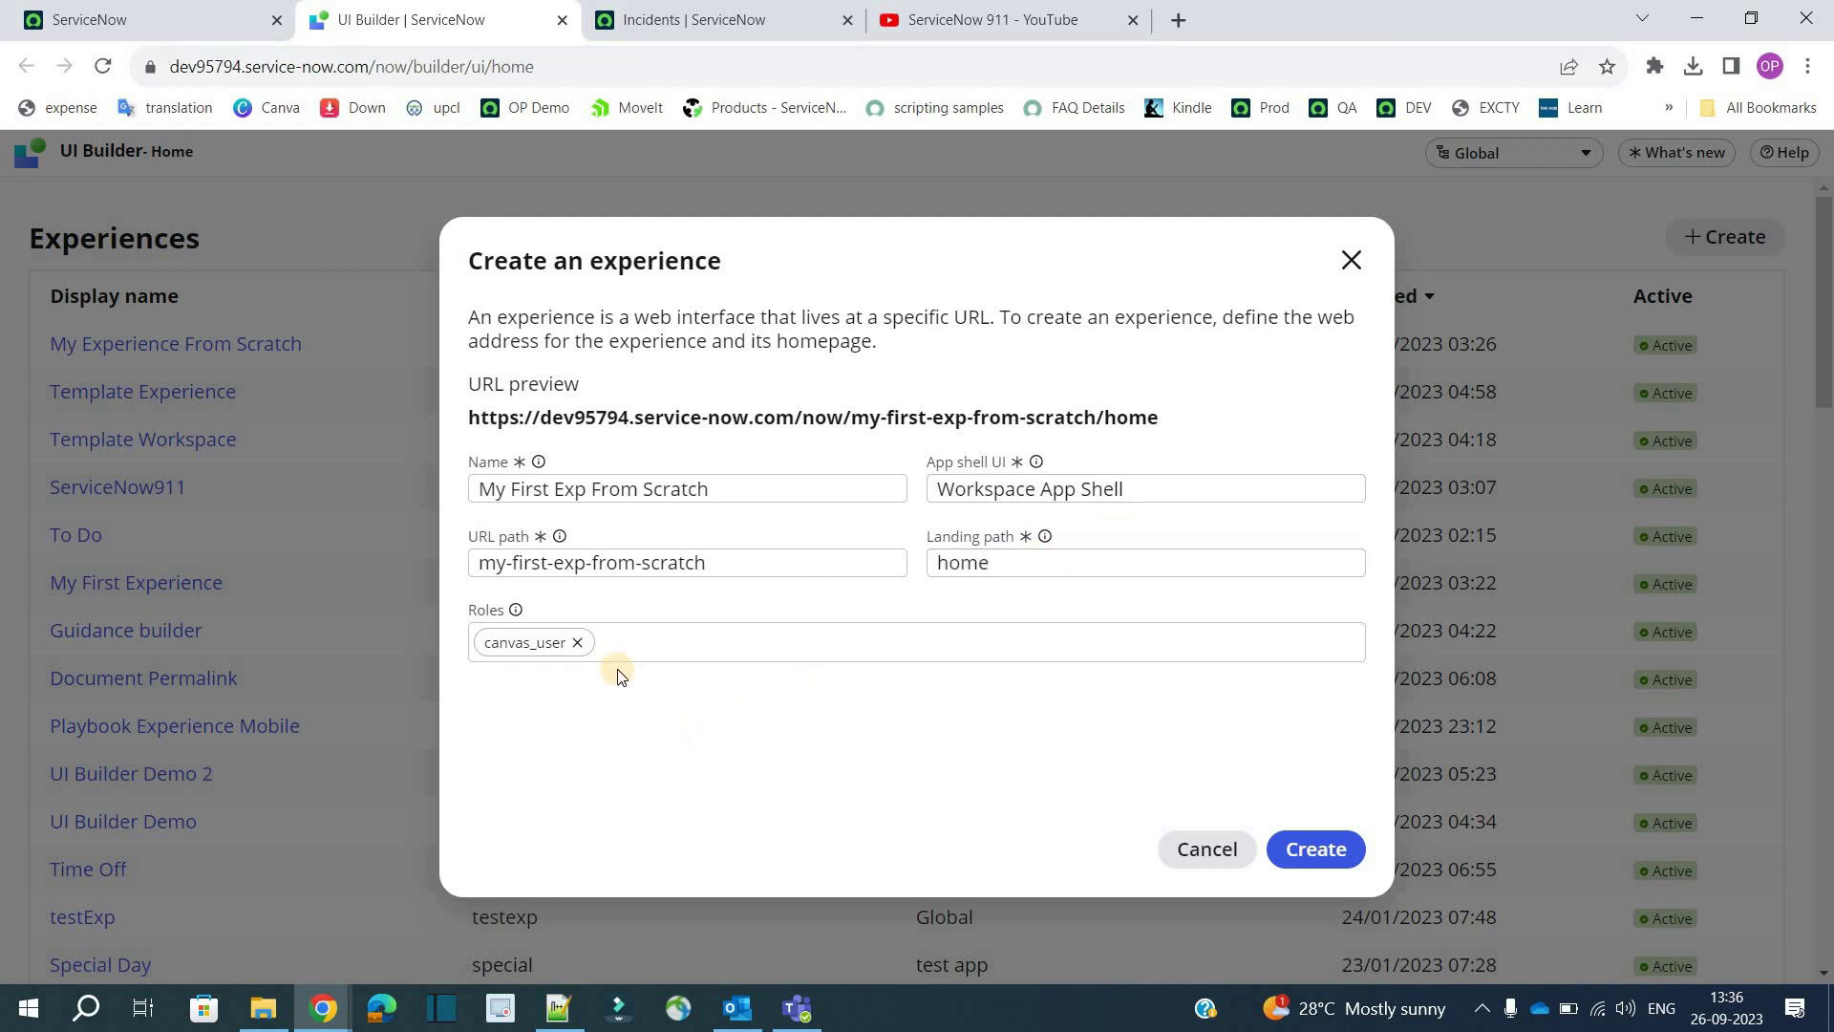
click(578, 643)
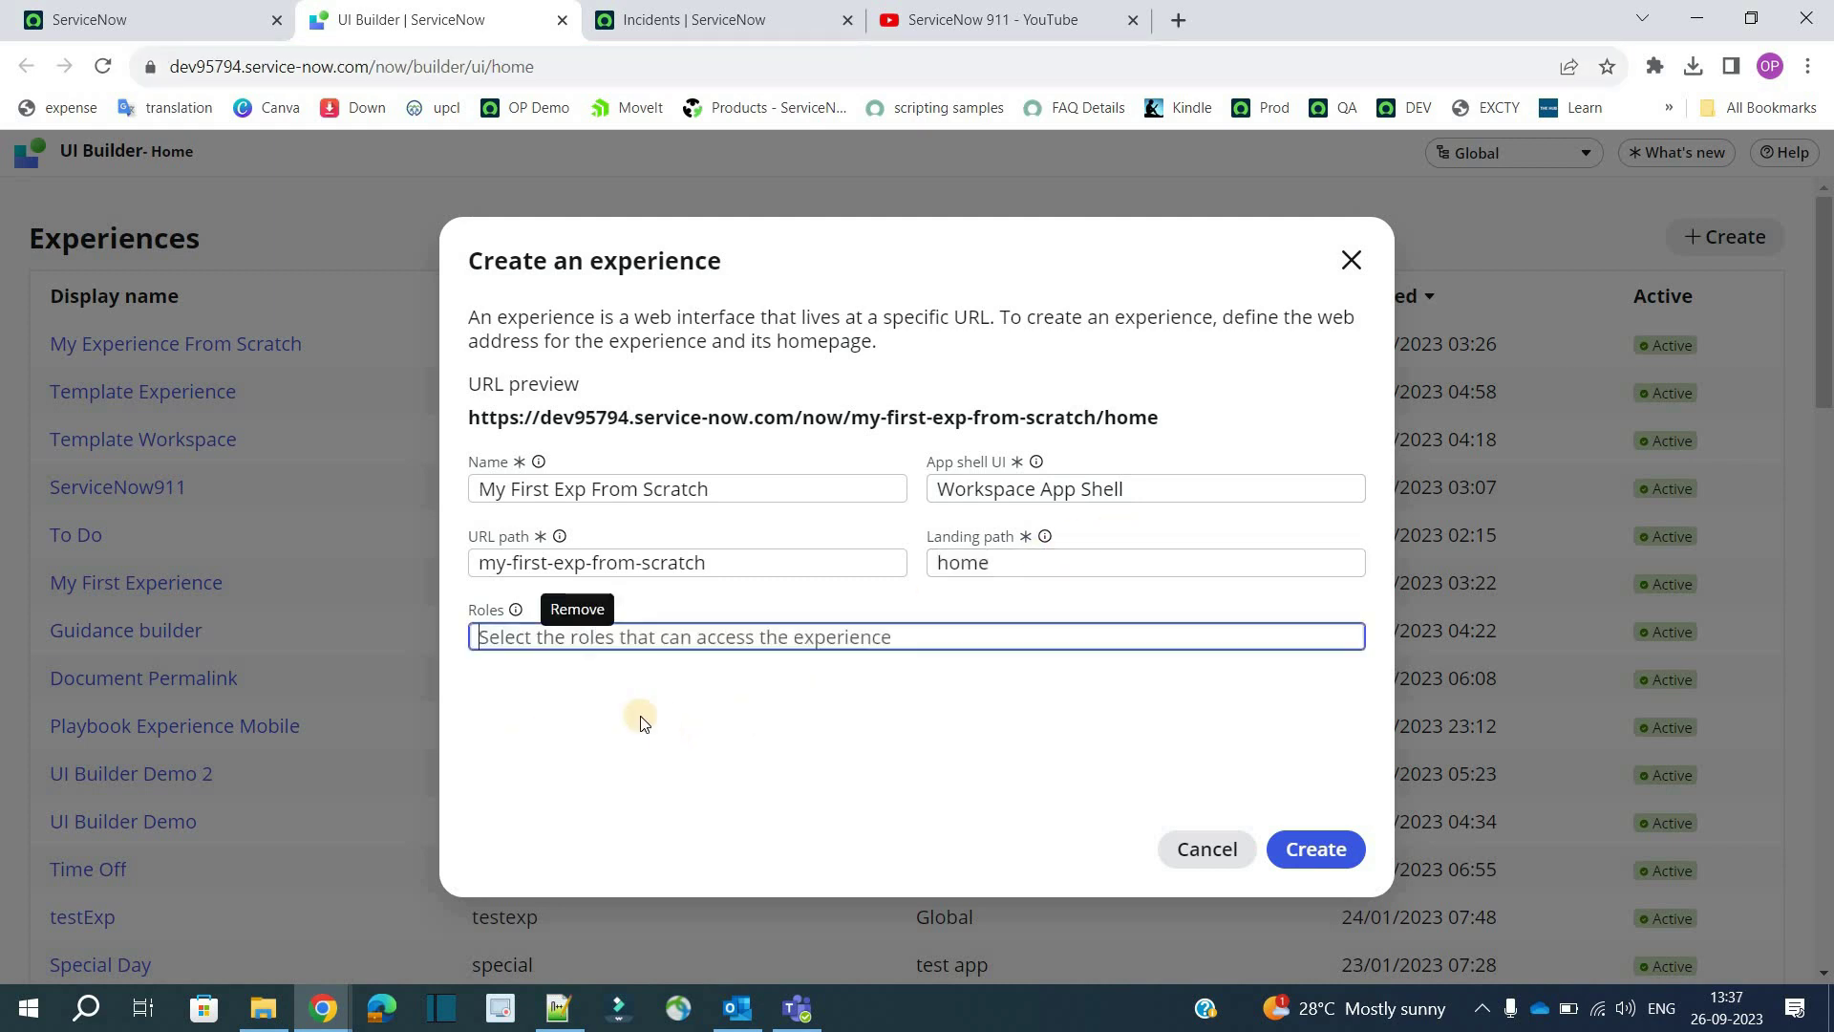
click(653, 694)
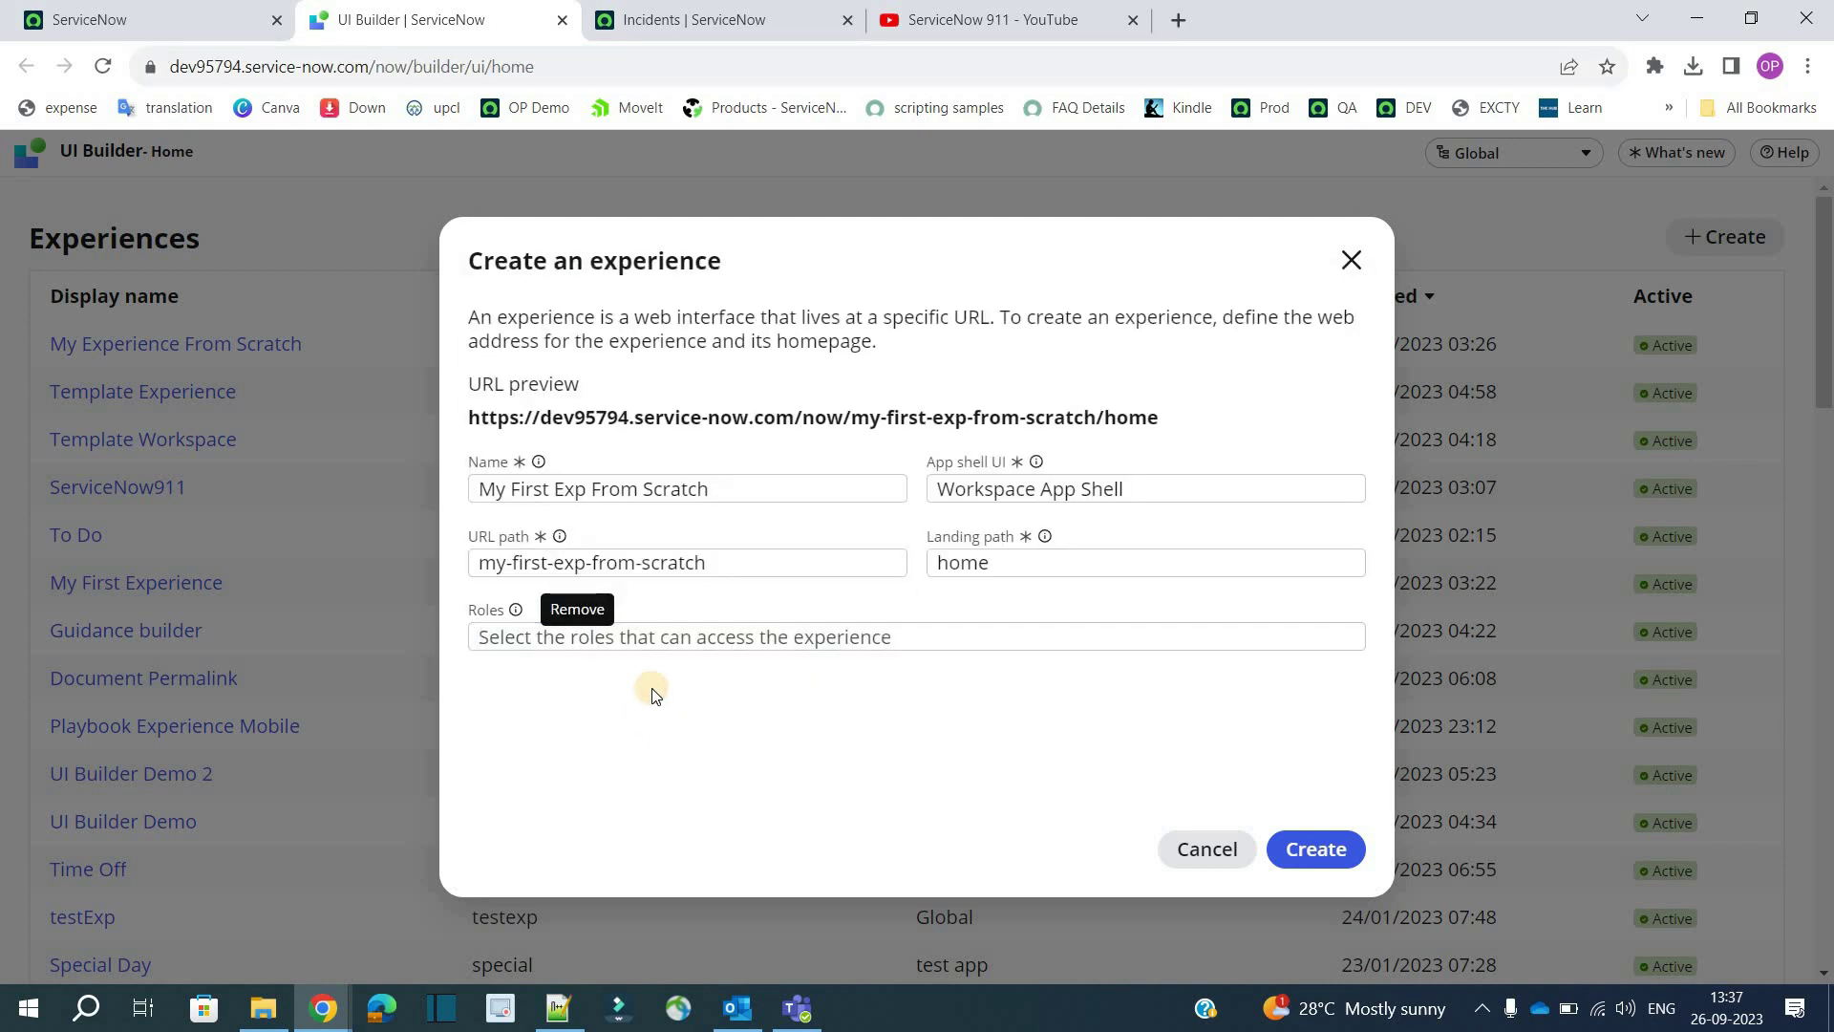
click(1289, 849)
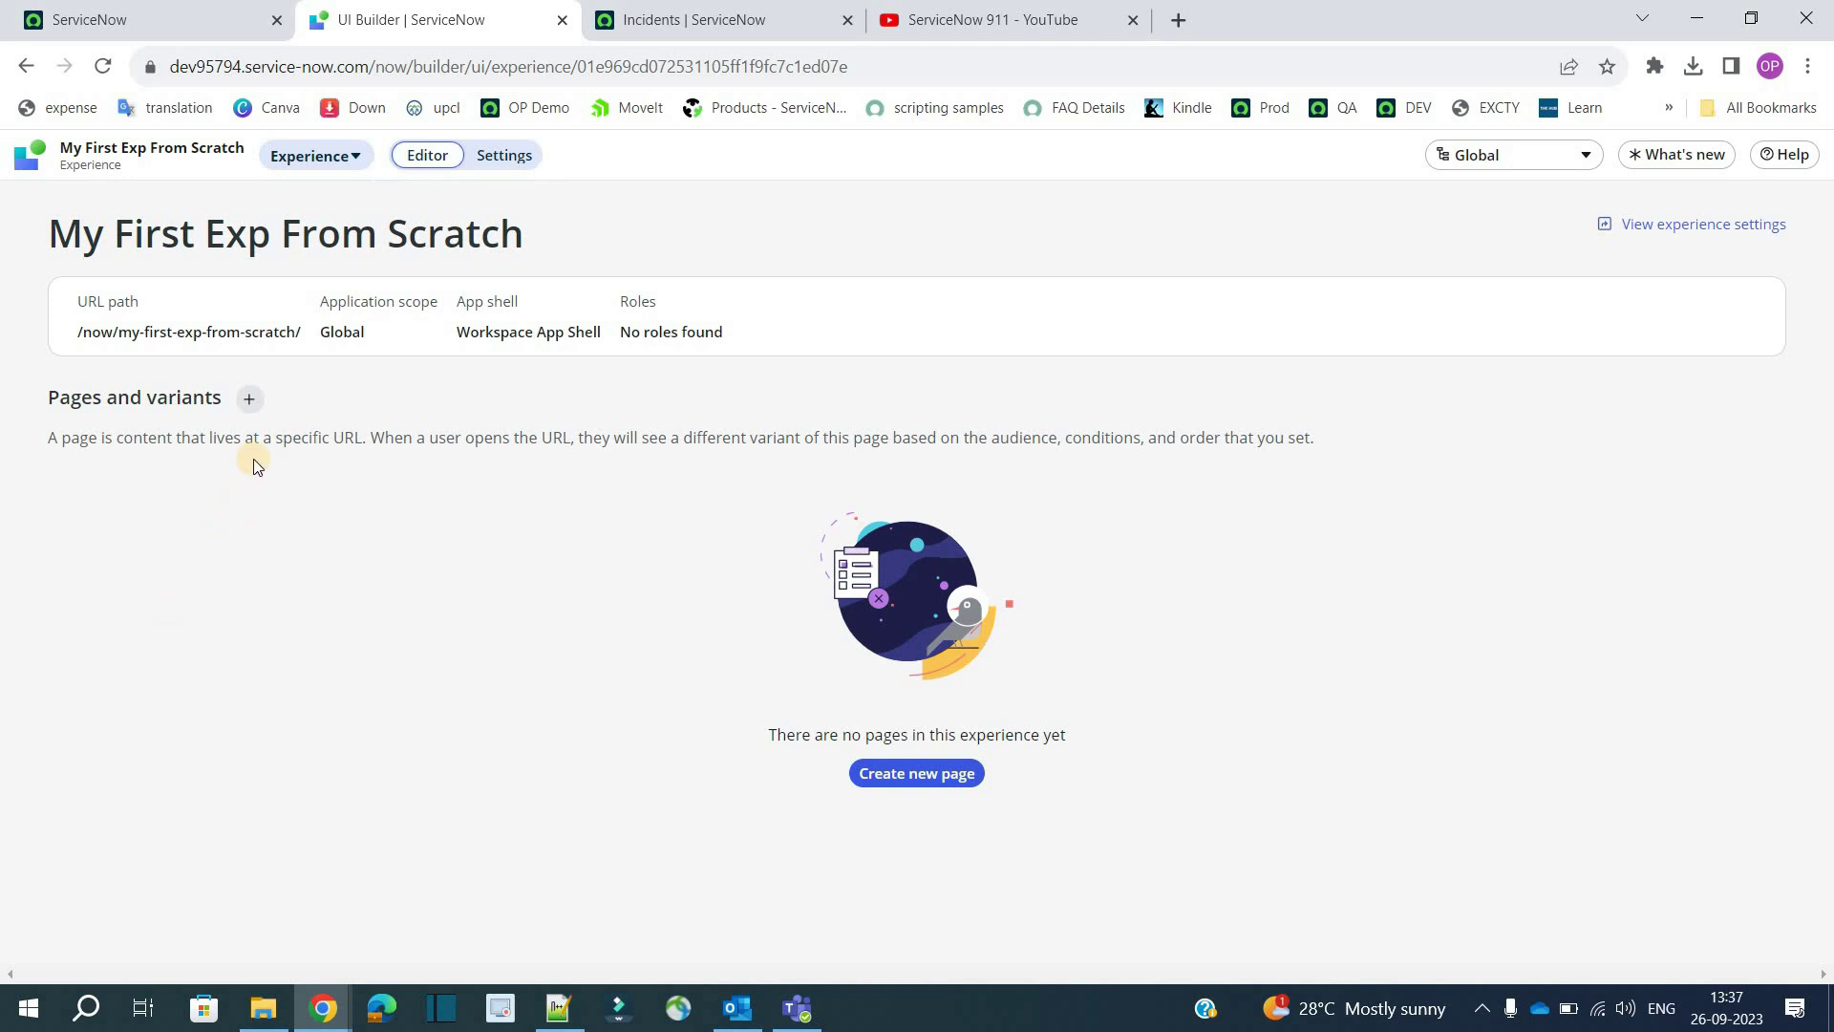
- Add a new page from the + next to Pages and variants
click(255, 397)
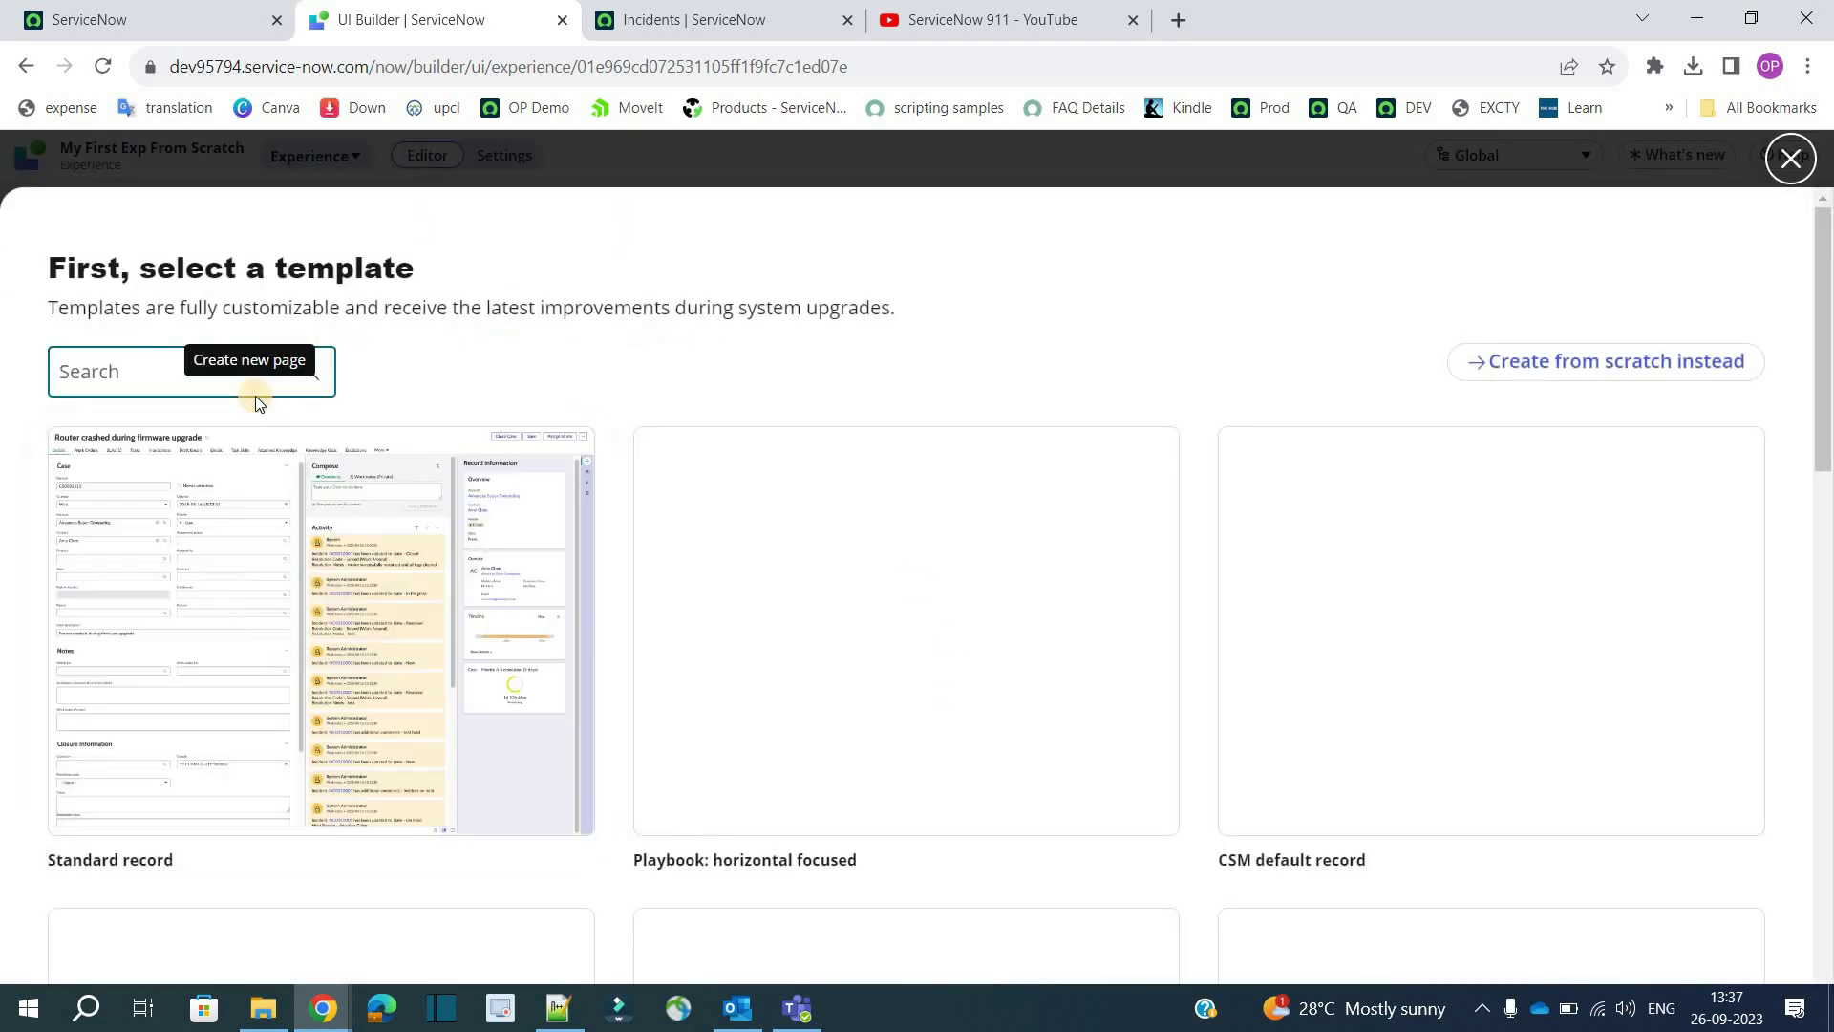
- Create a blank page from scratch named 'Exp Home'
click(1624, 362)
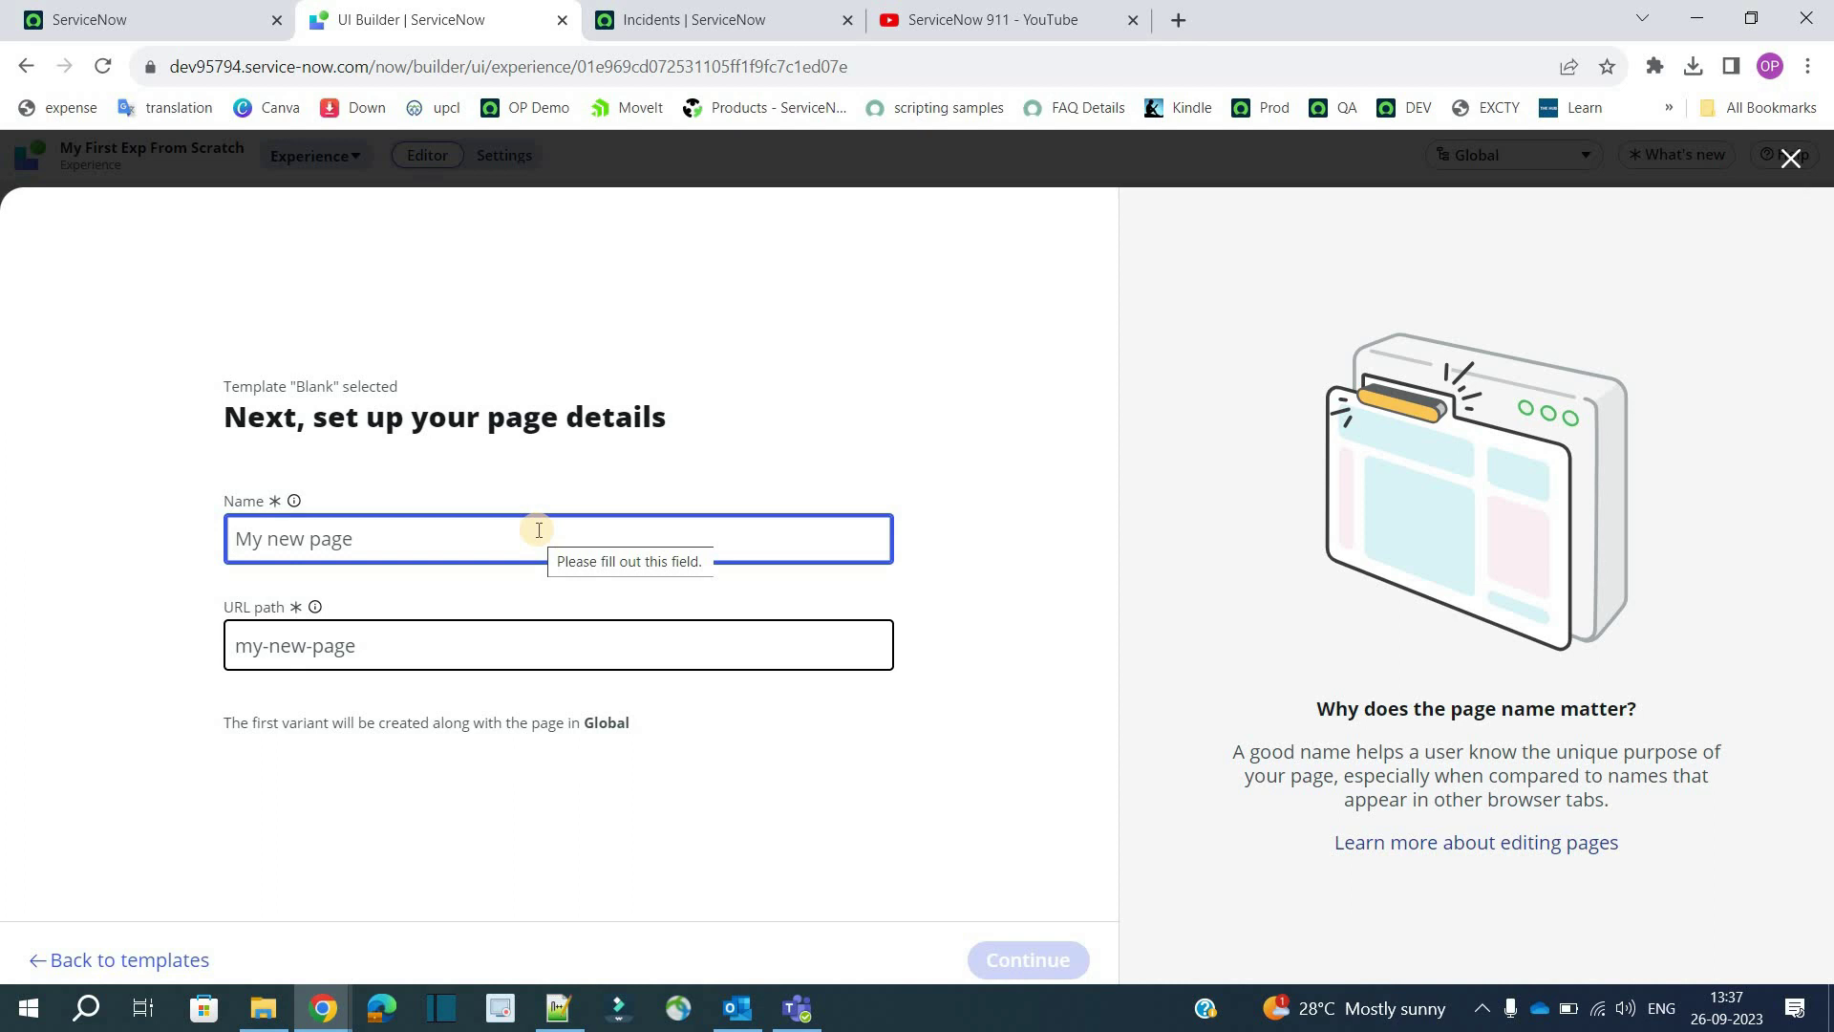
text(Exp)
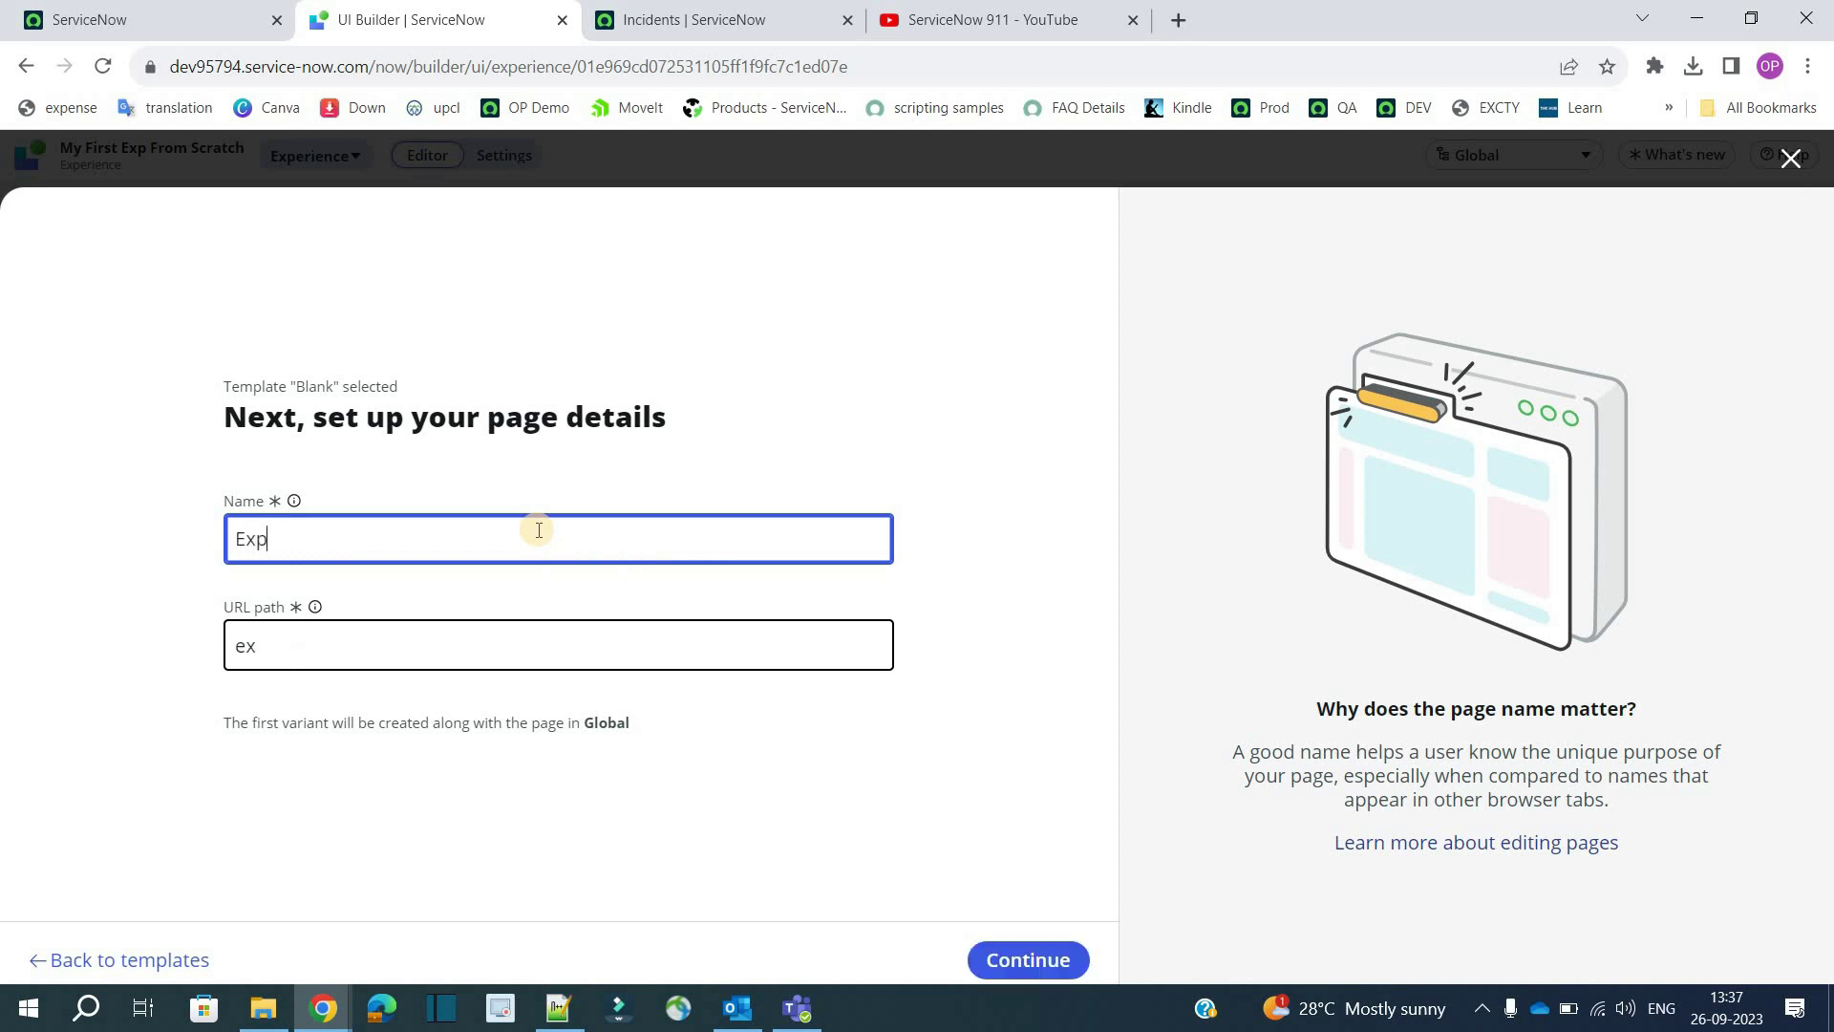
text( Home)
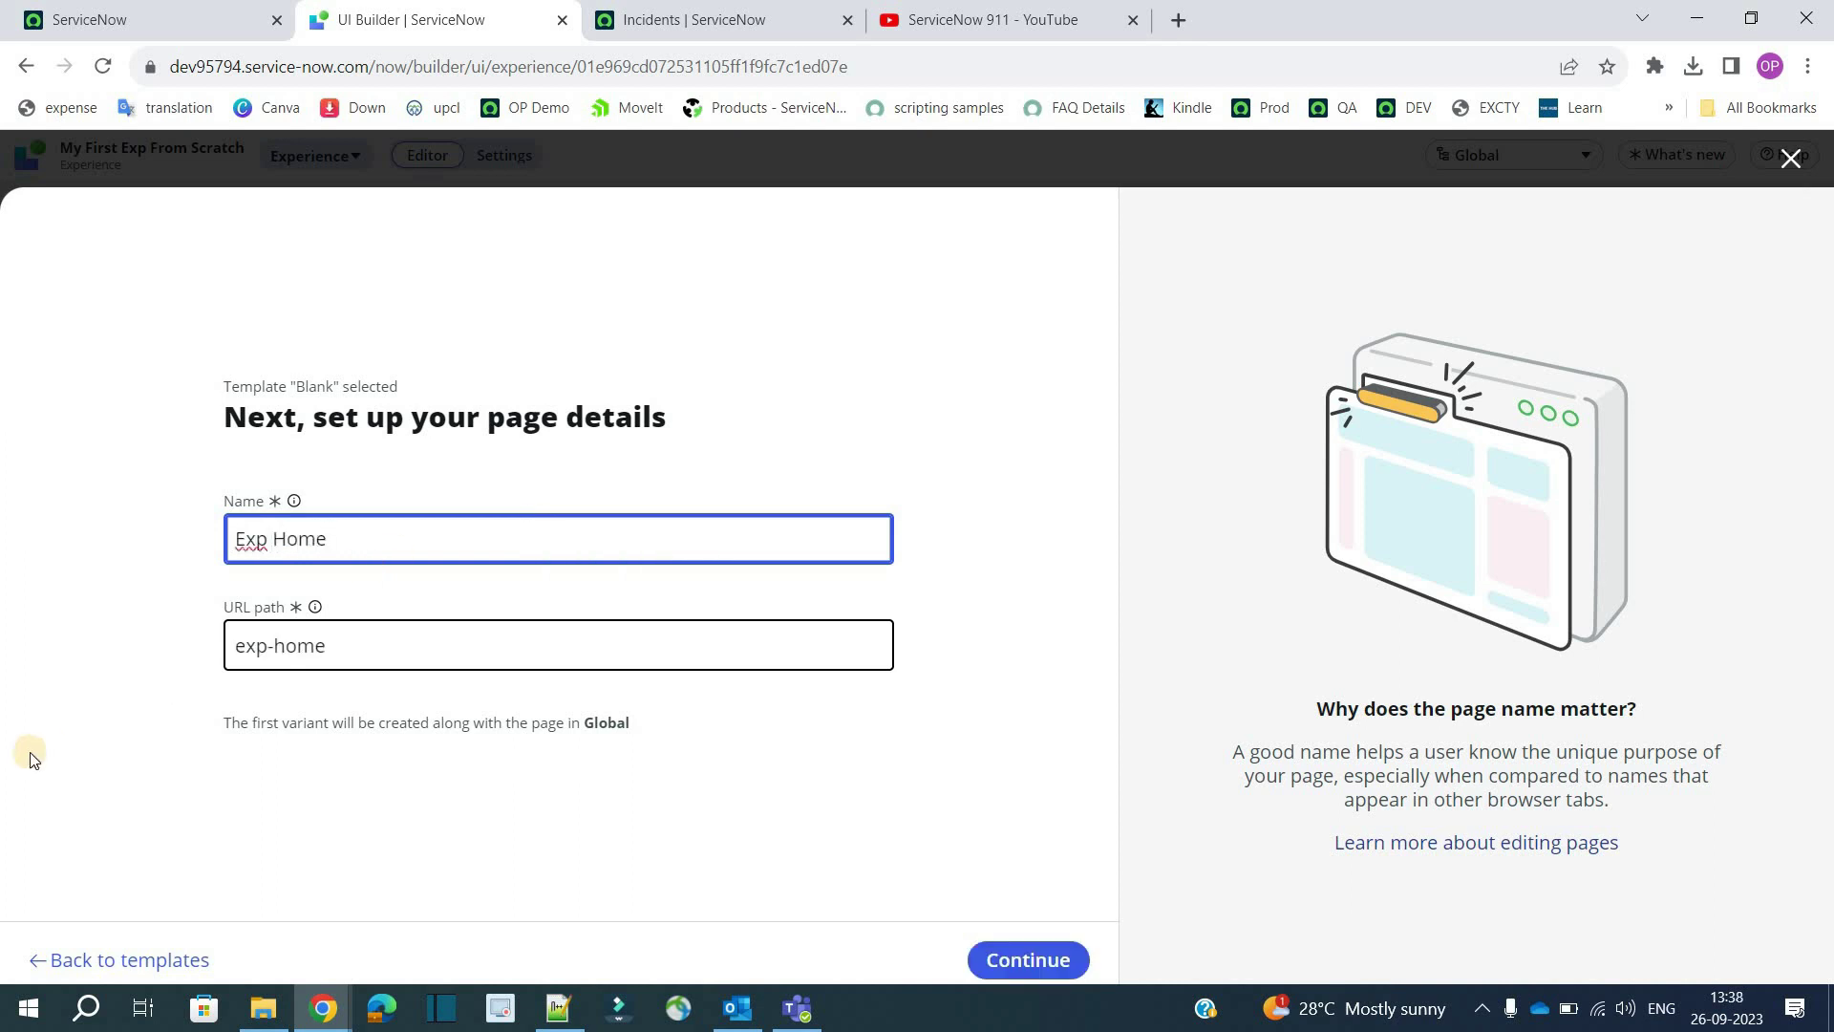
click(718, 830)
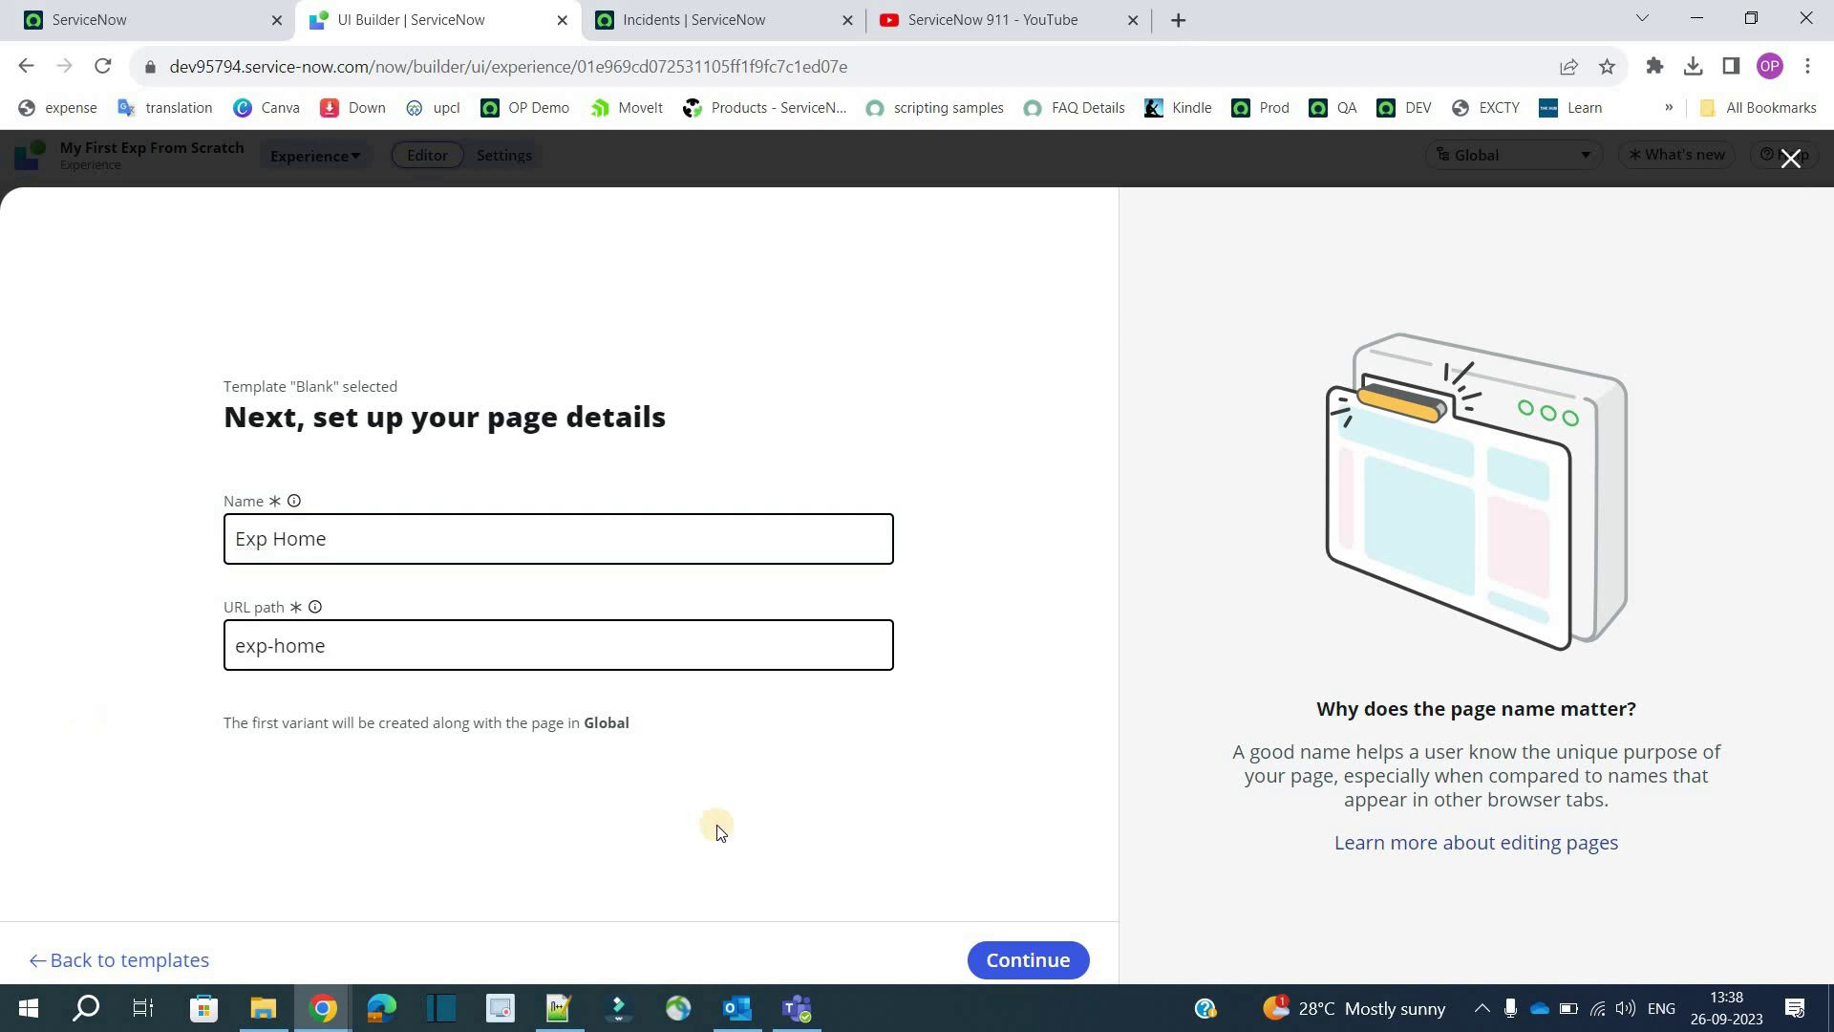
- Open the URL parameters step and add a required parameter named 'table'
click(1021, 960)
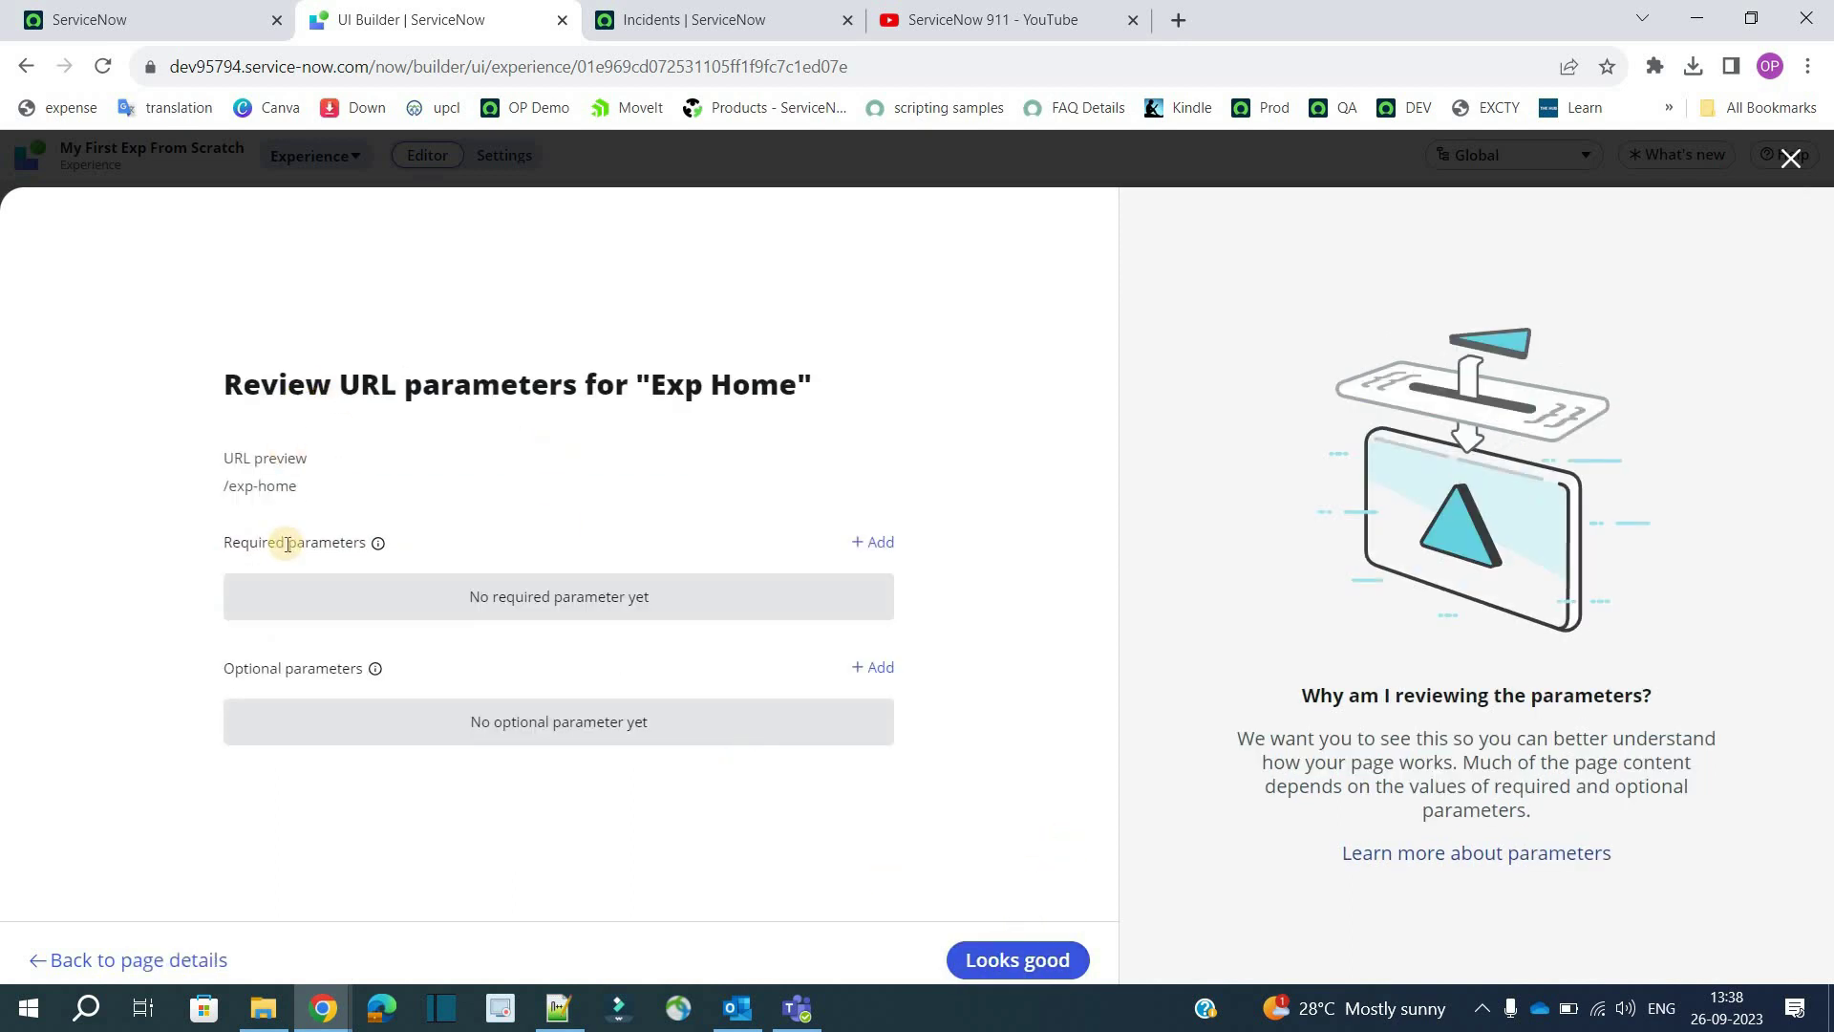
drag(233, 386, 336, 409)
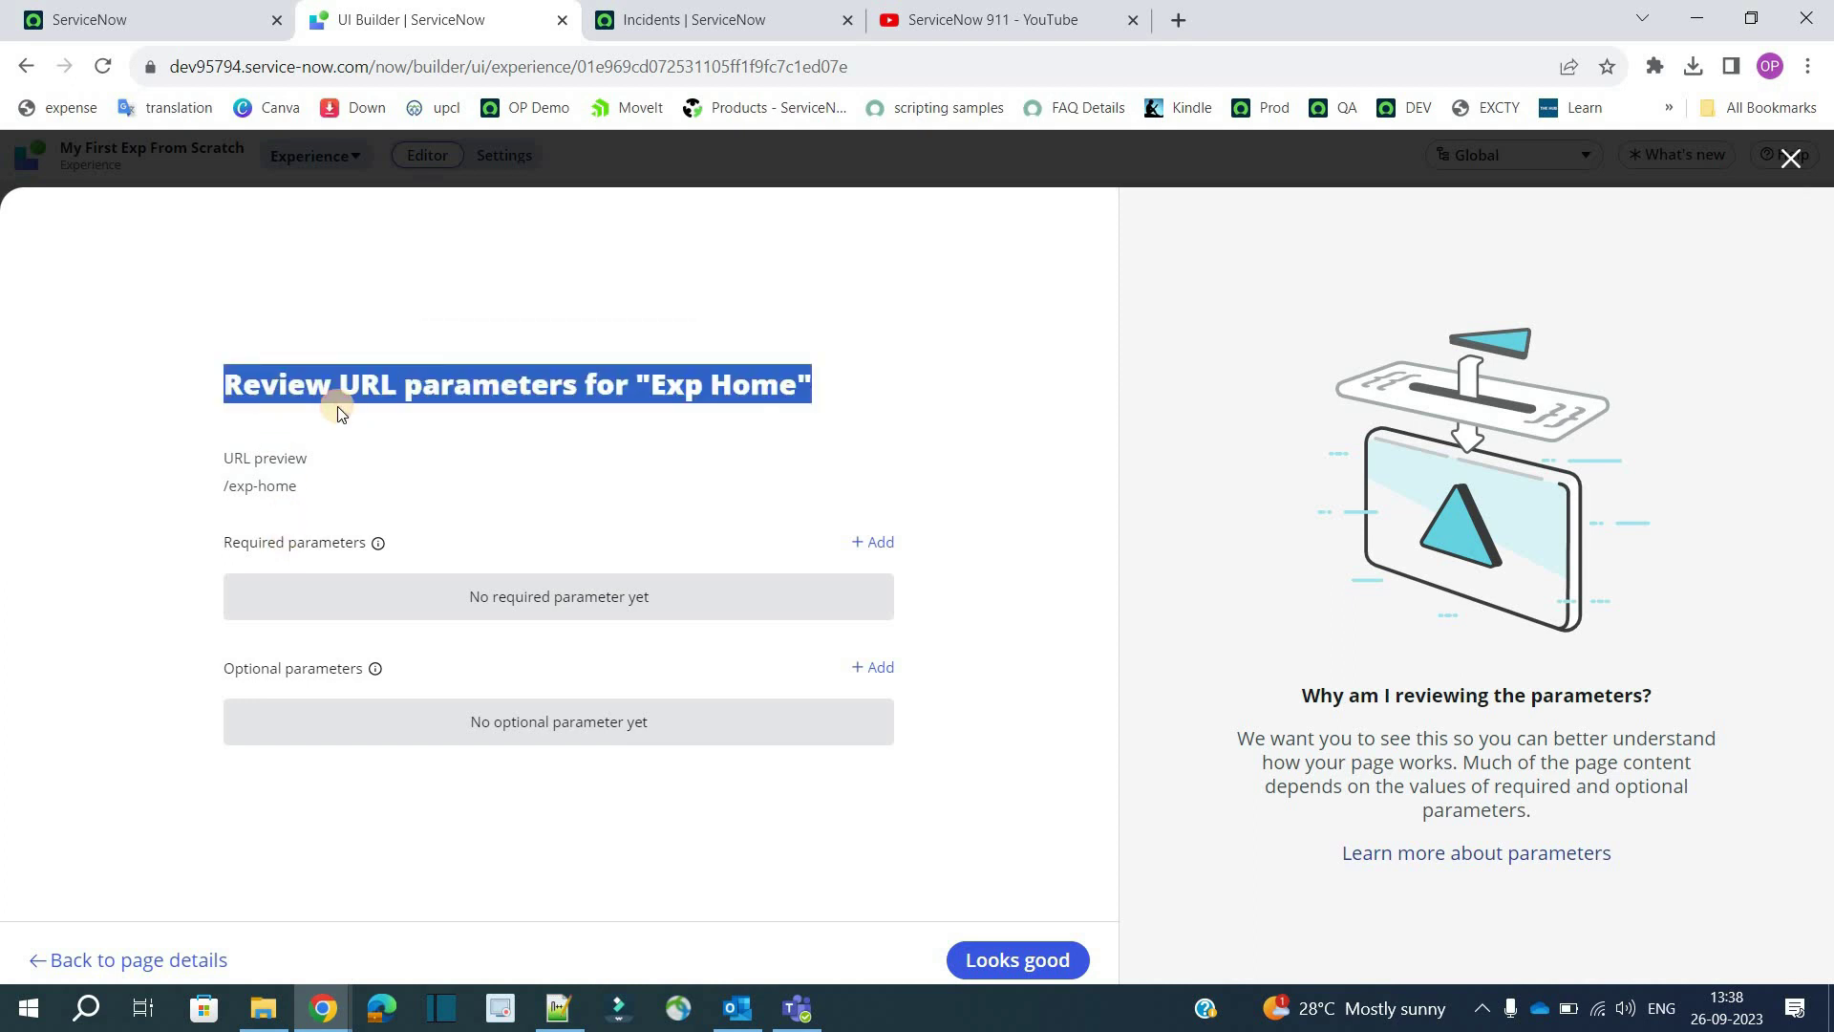
click(389, 502)
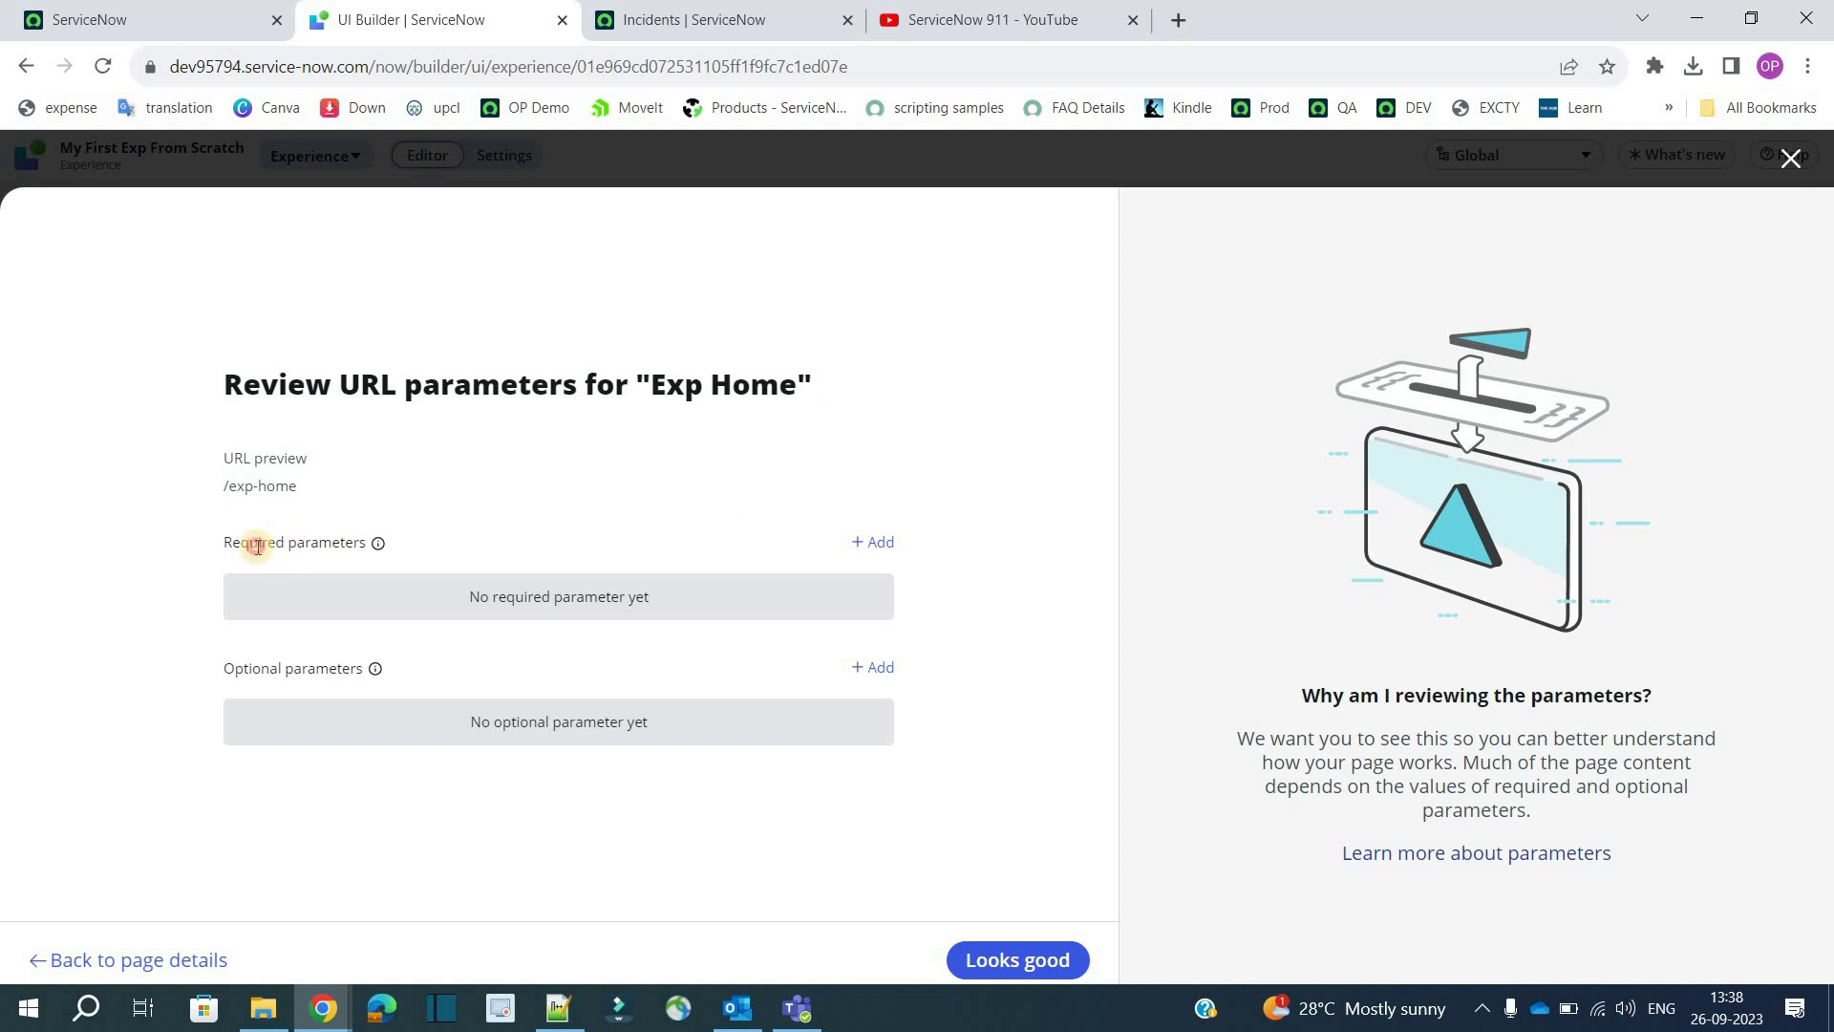
triple_click(257, 546)
double_click(238, 669)
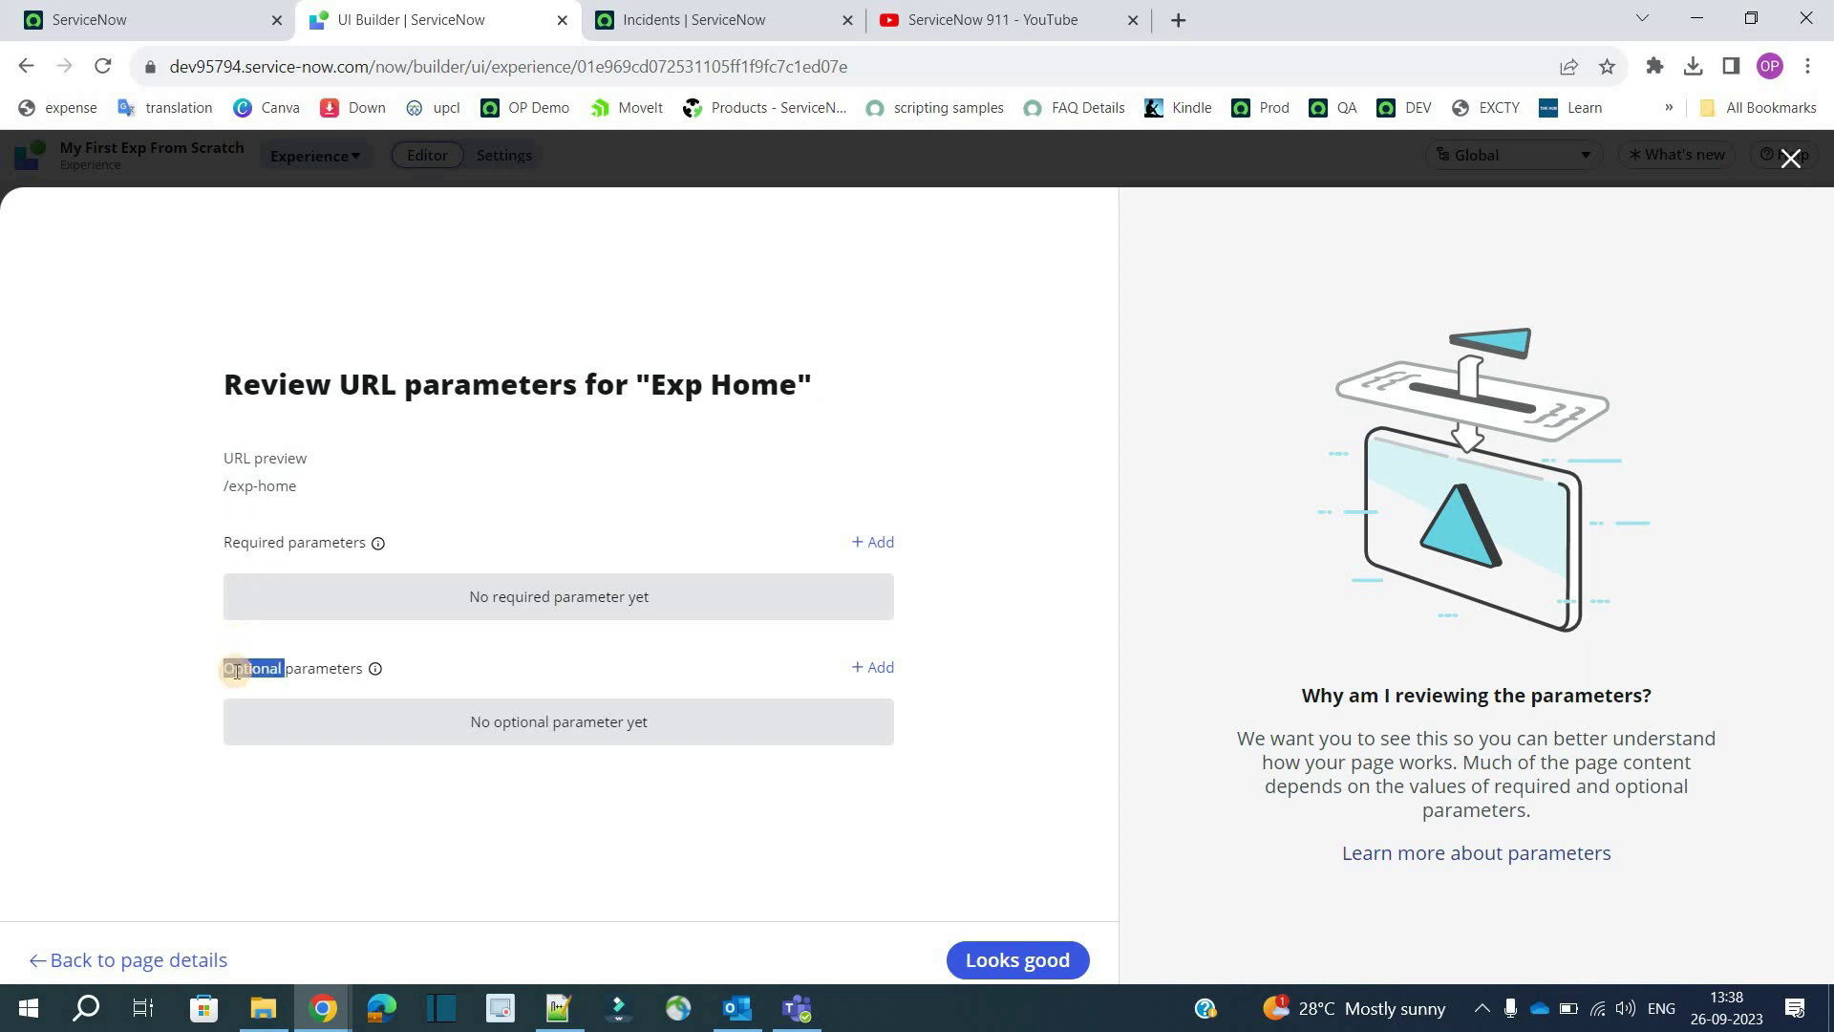
triple_click(238, 669)
click(514, 489)
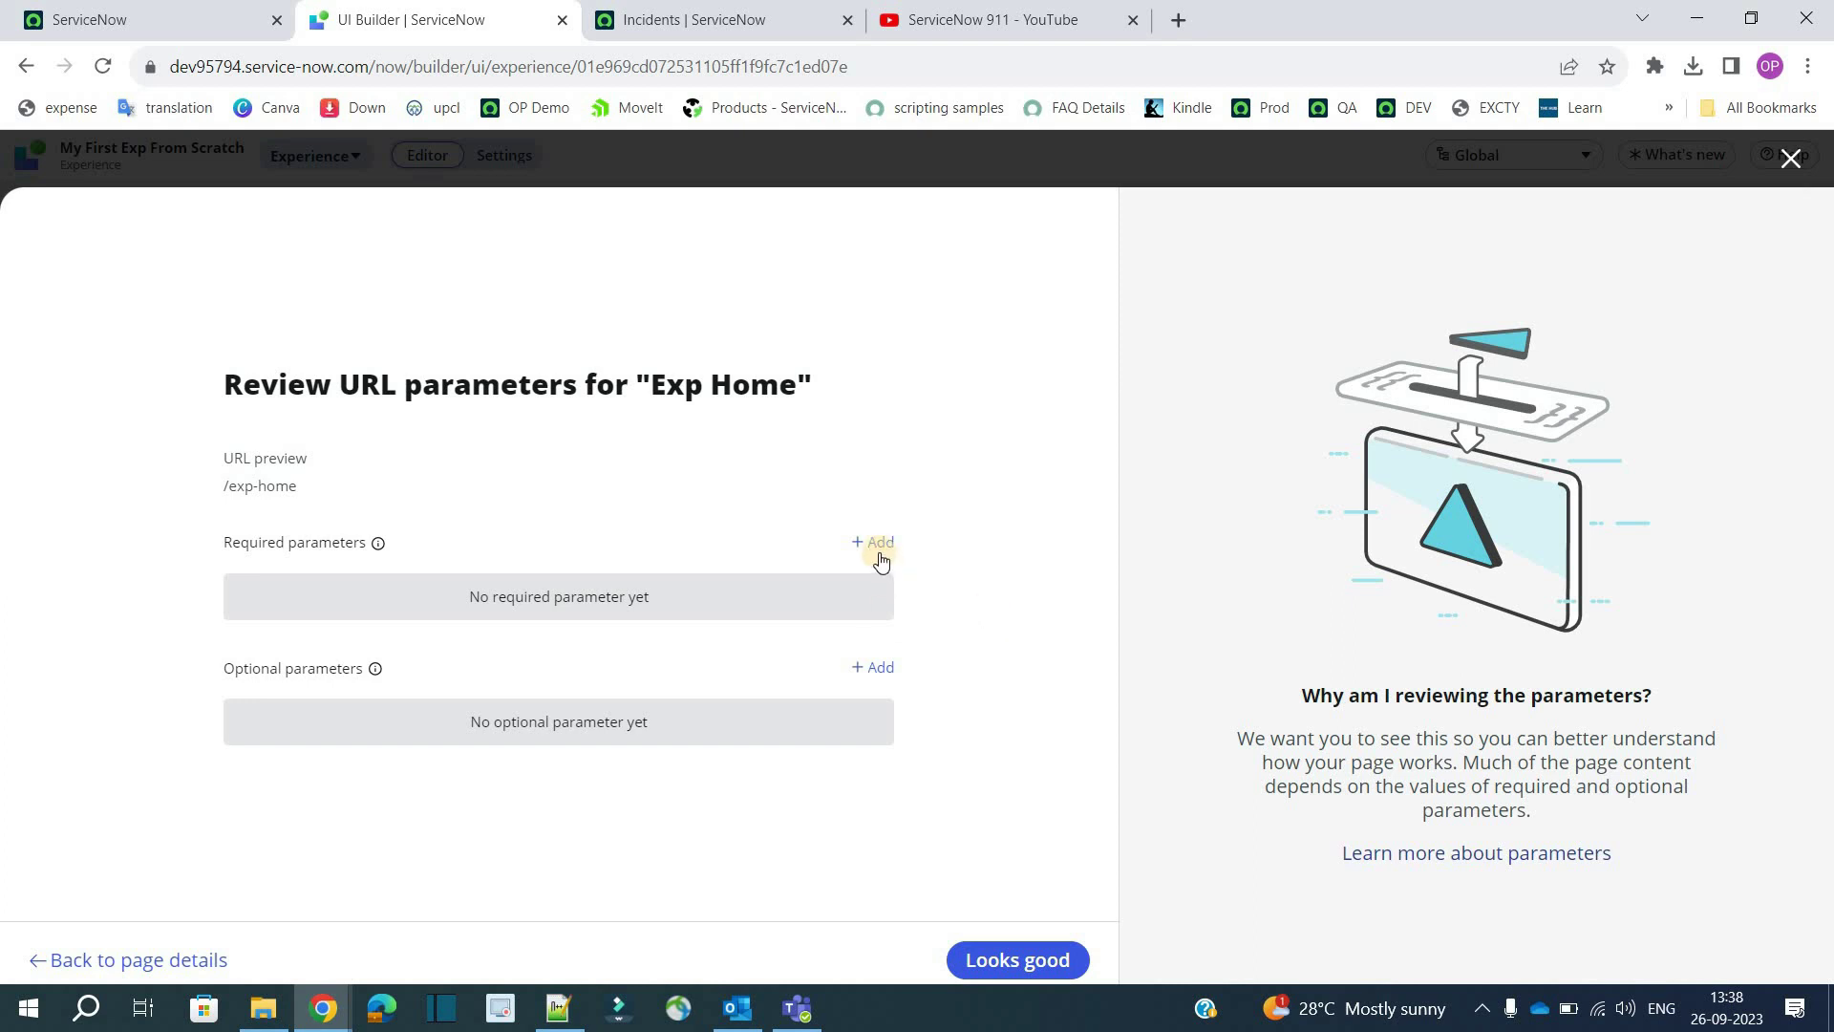
click(881, 547)
click(879, 544)
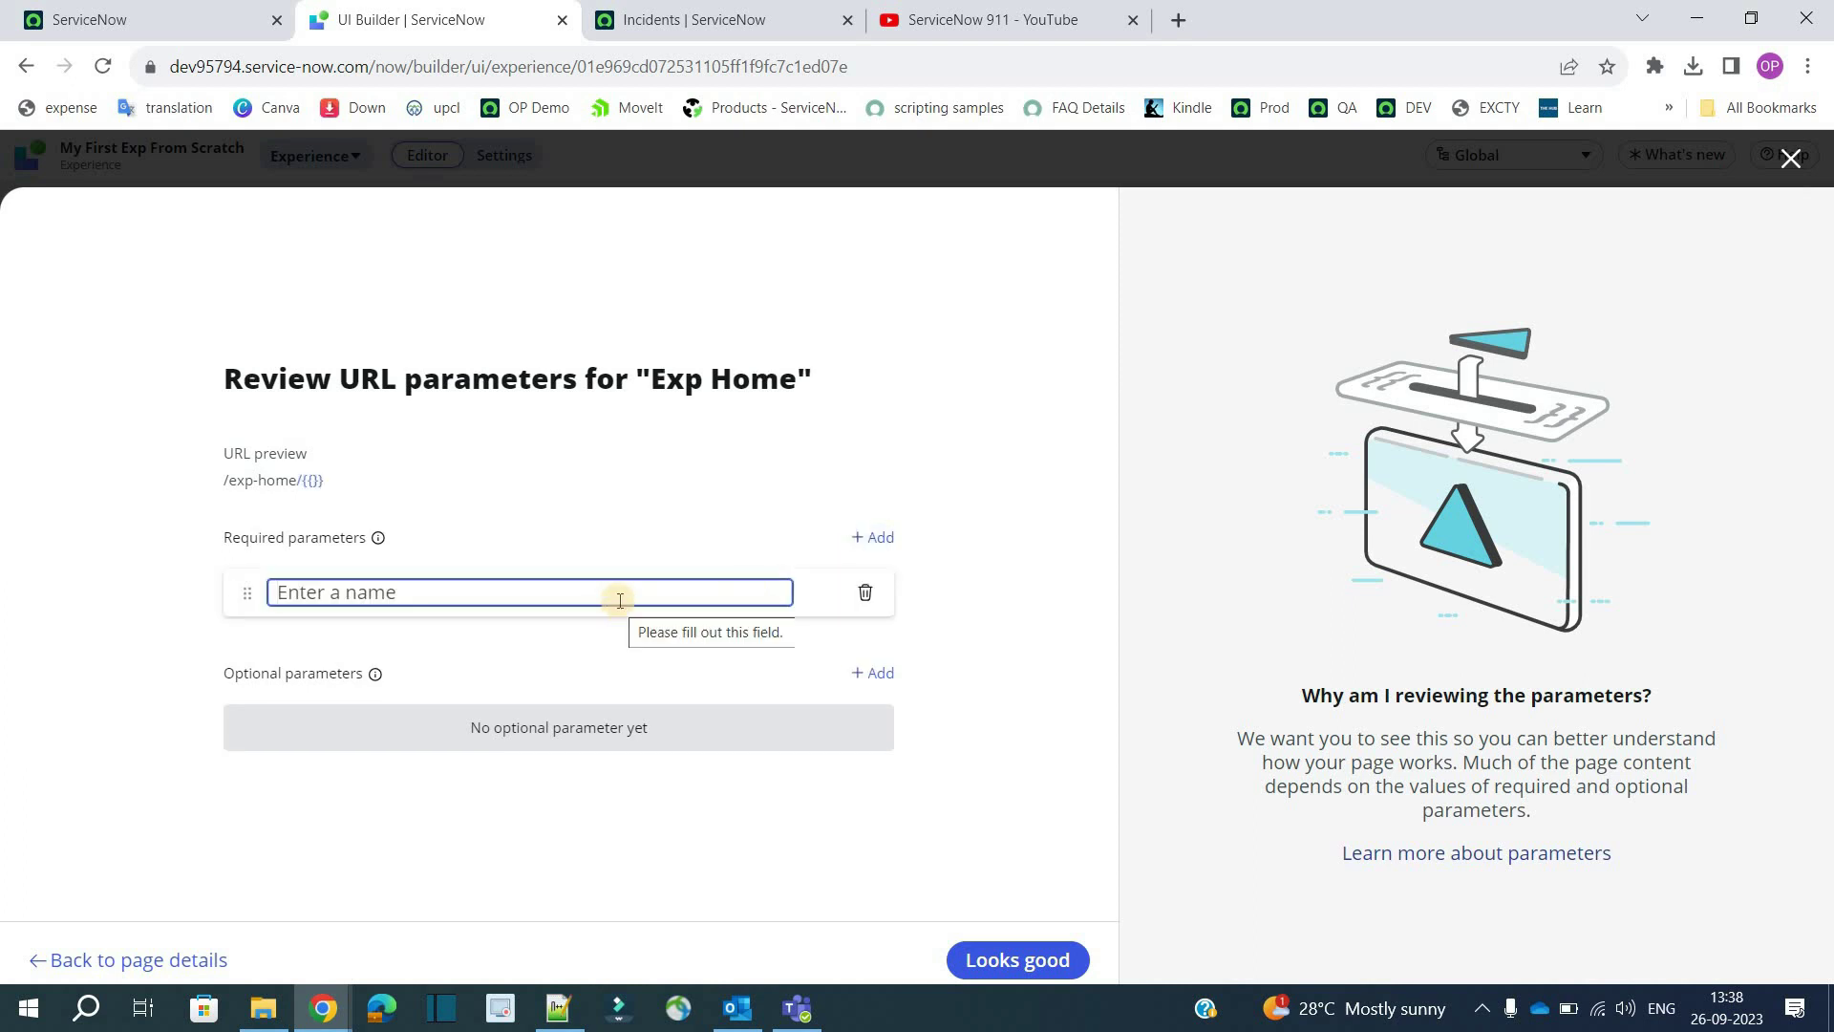
text(table)
- Add a second required parameter 'sysid', correct its spelling, and continue to variant details
click(873, 537)
text(sysid)
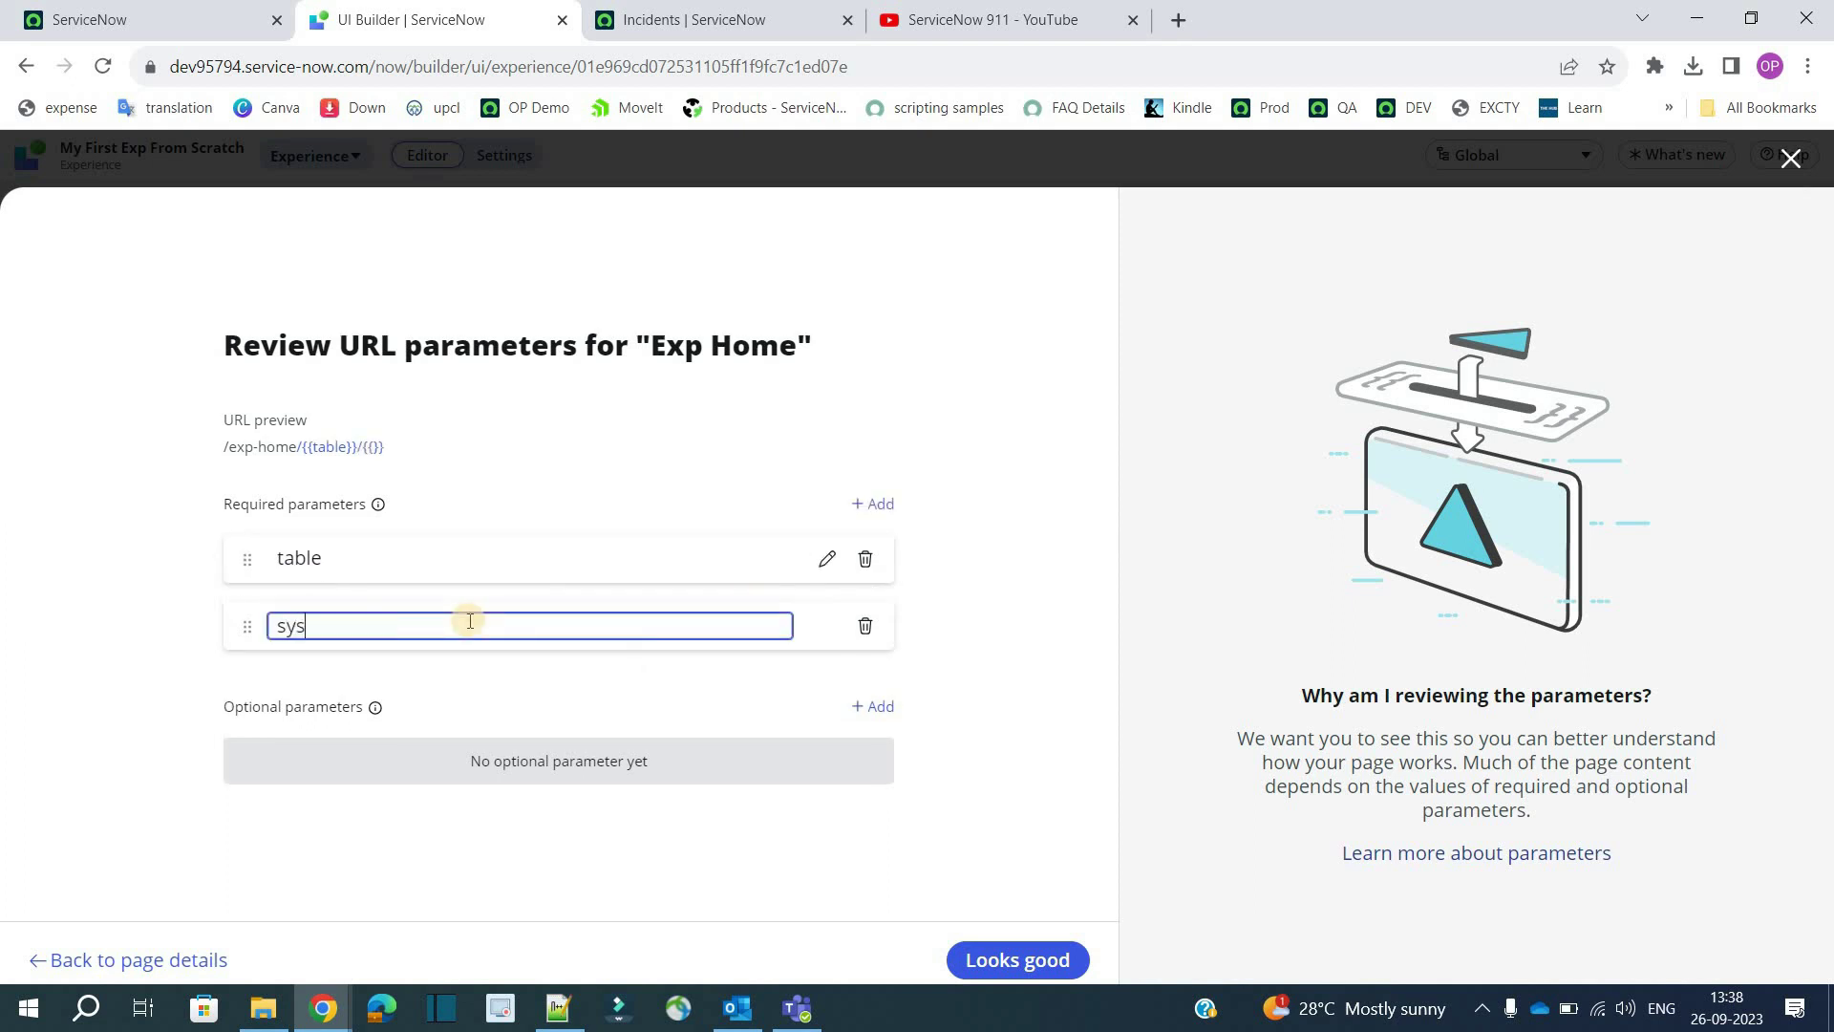
click(939, 556)
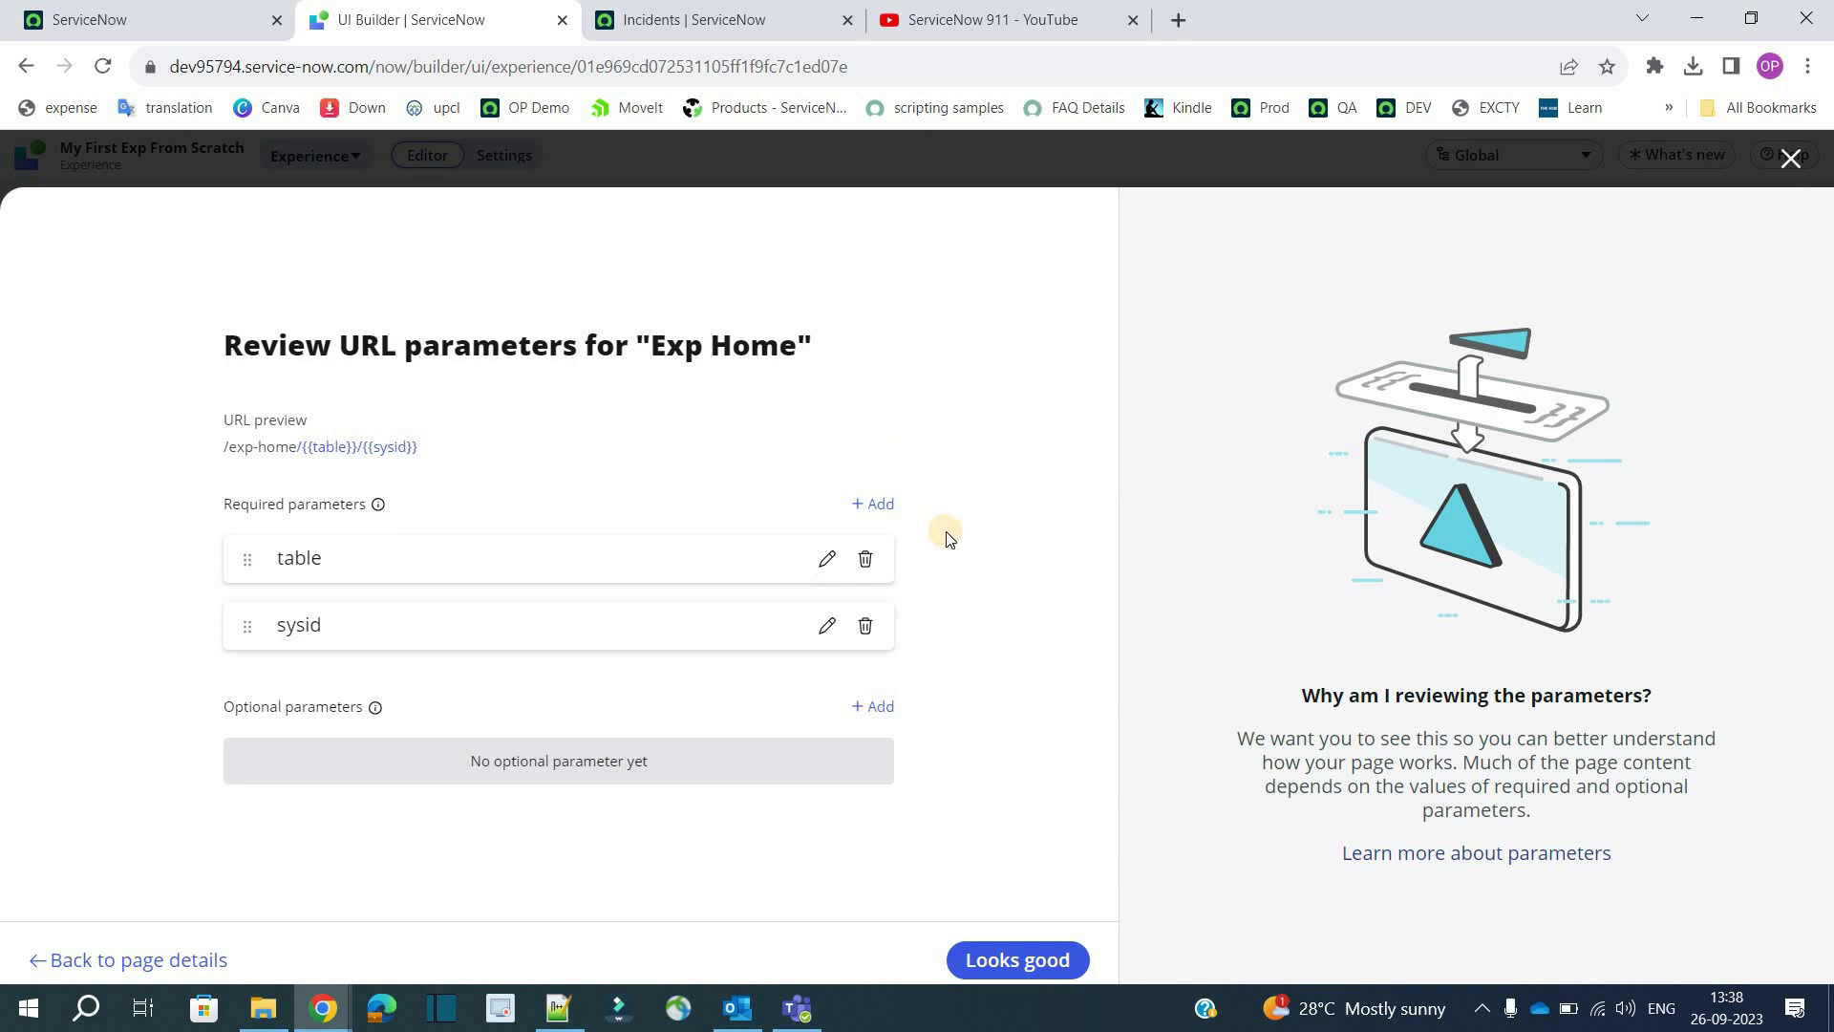
click(387, 606)
key(BackSpace)
key(BackSpace)
text(ID)
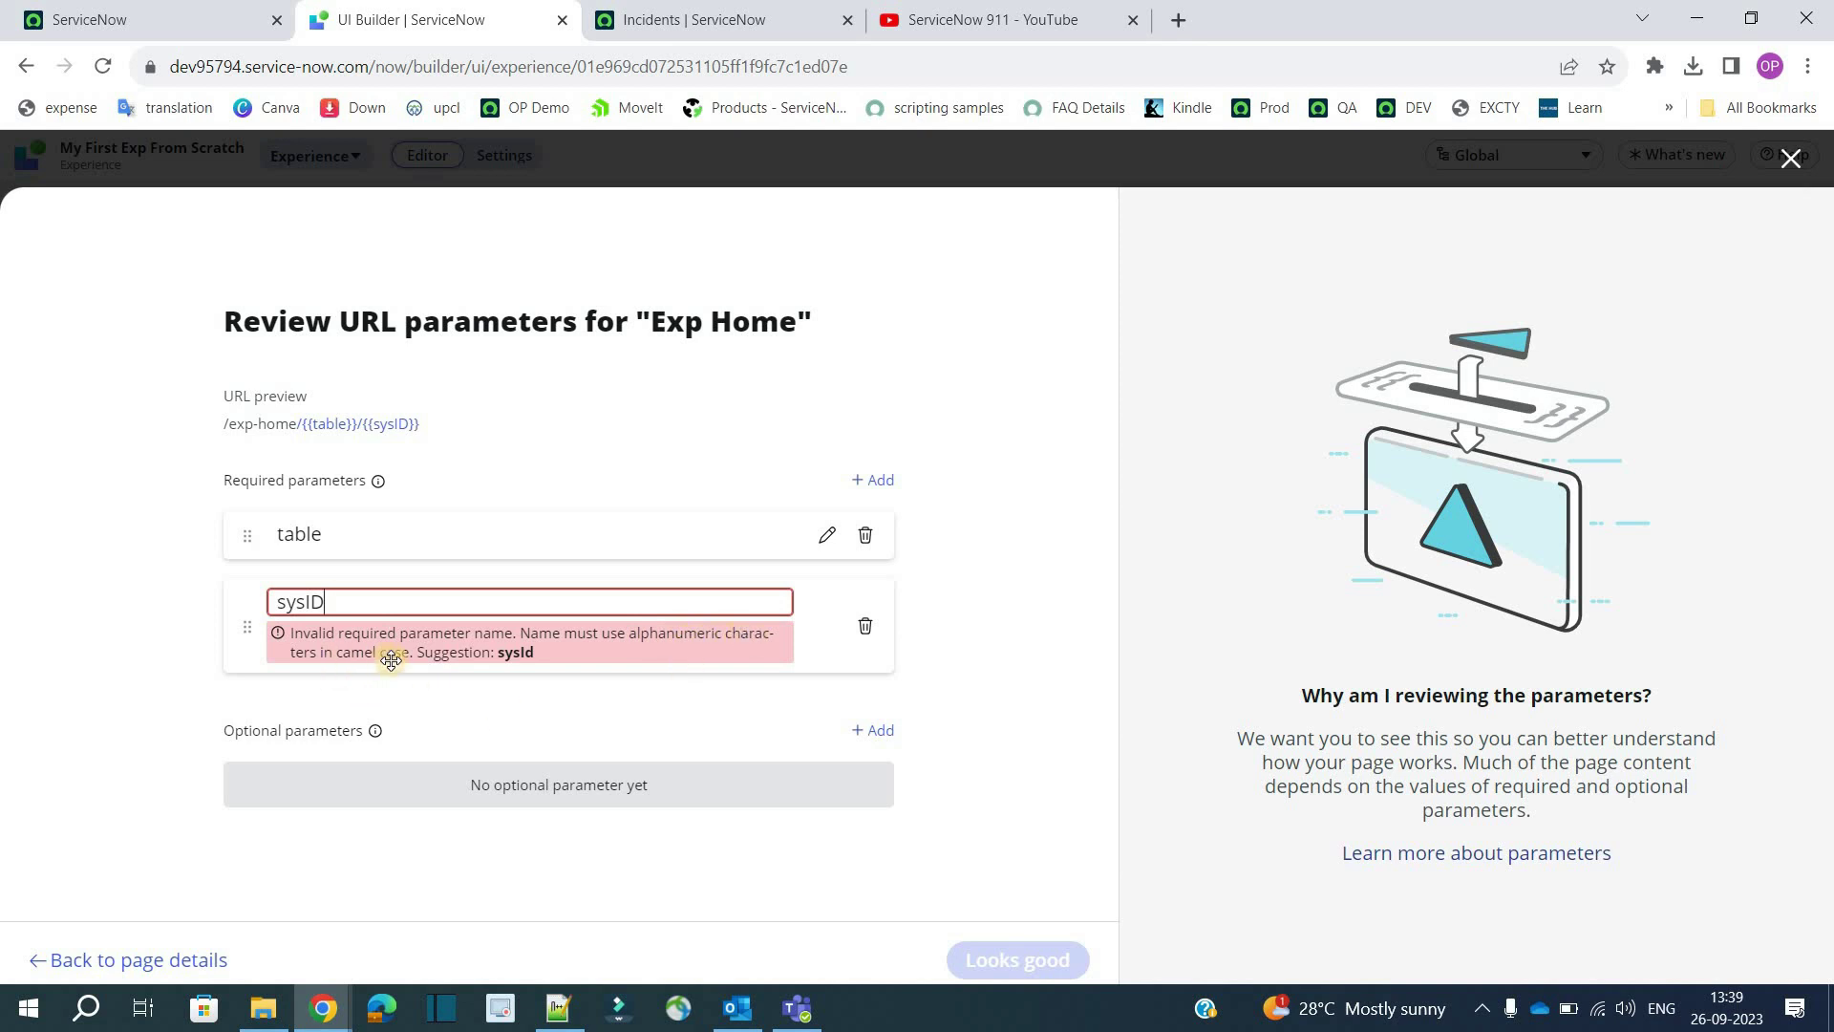
click(324, 603)
key(BackSpace)
key(BackSpace)
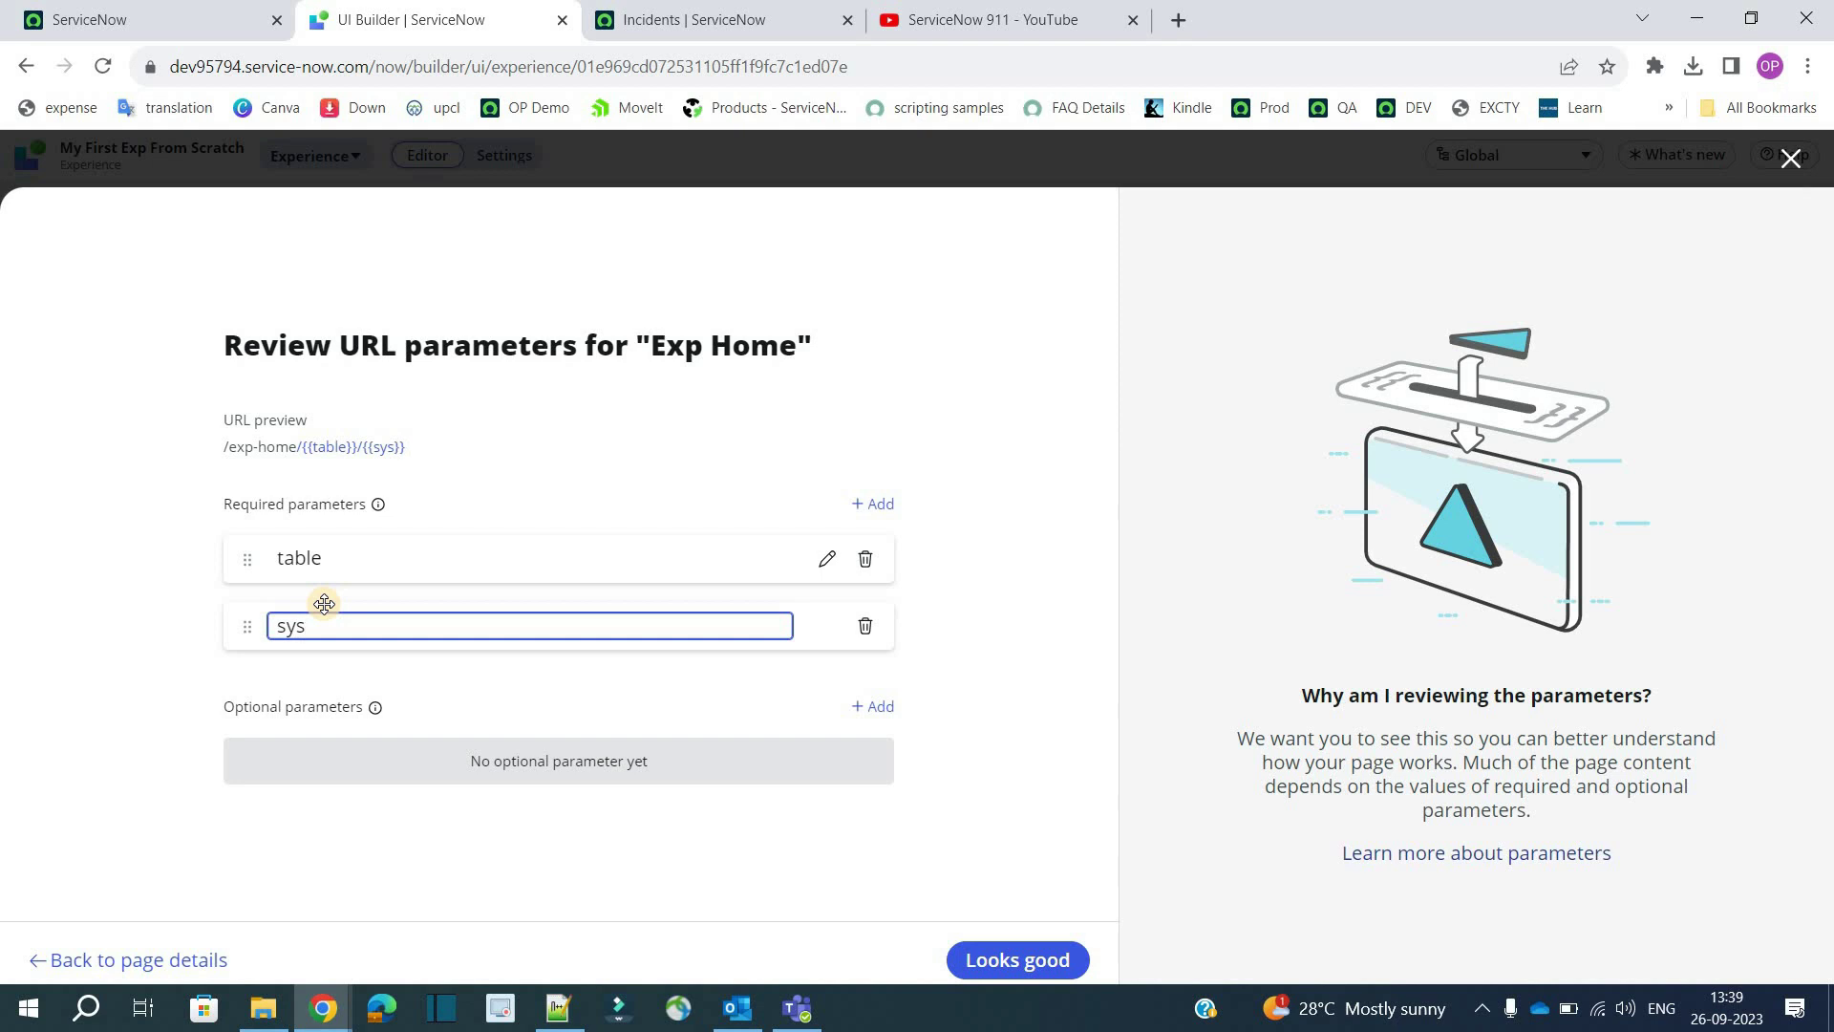
text(id)
key(ctrl+a)
key(Return)
click(1040, 964)
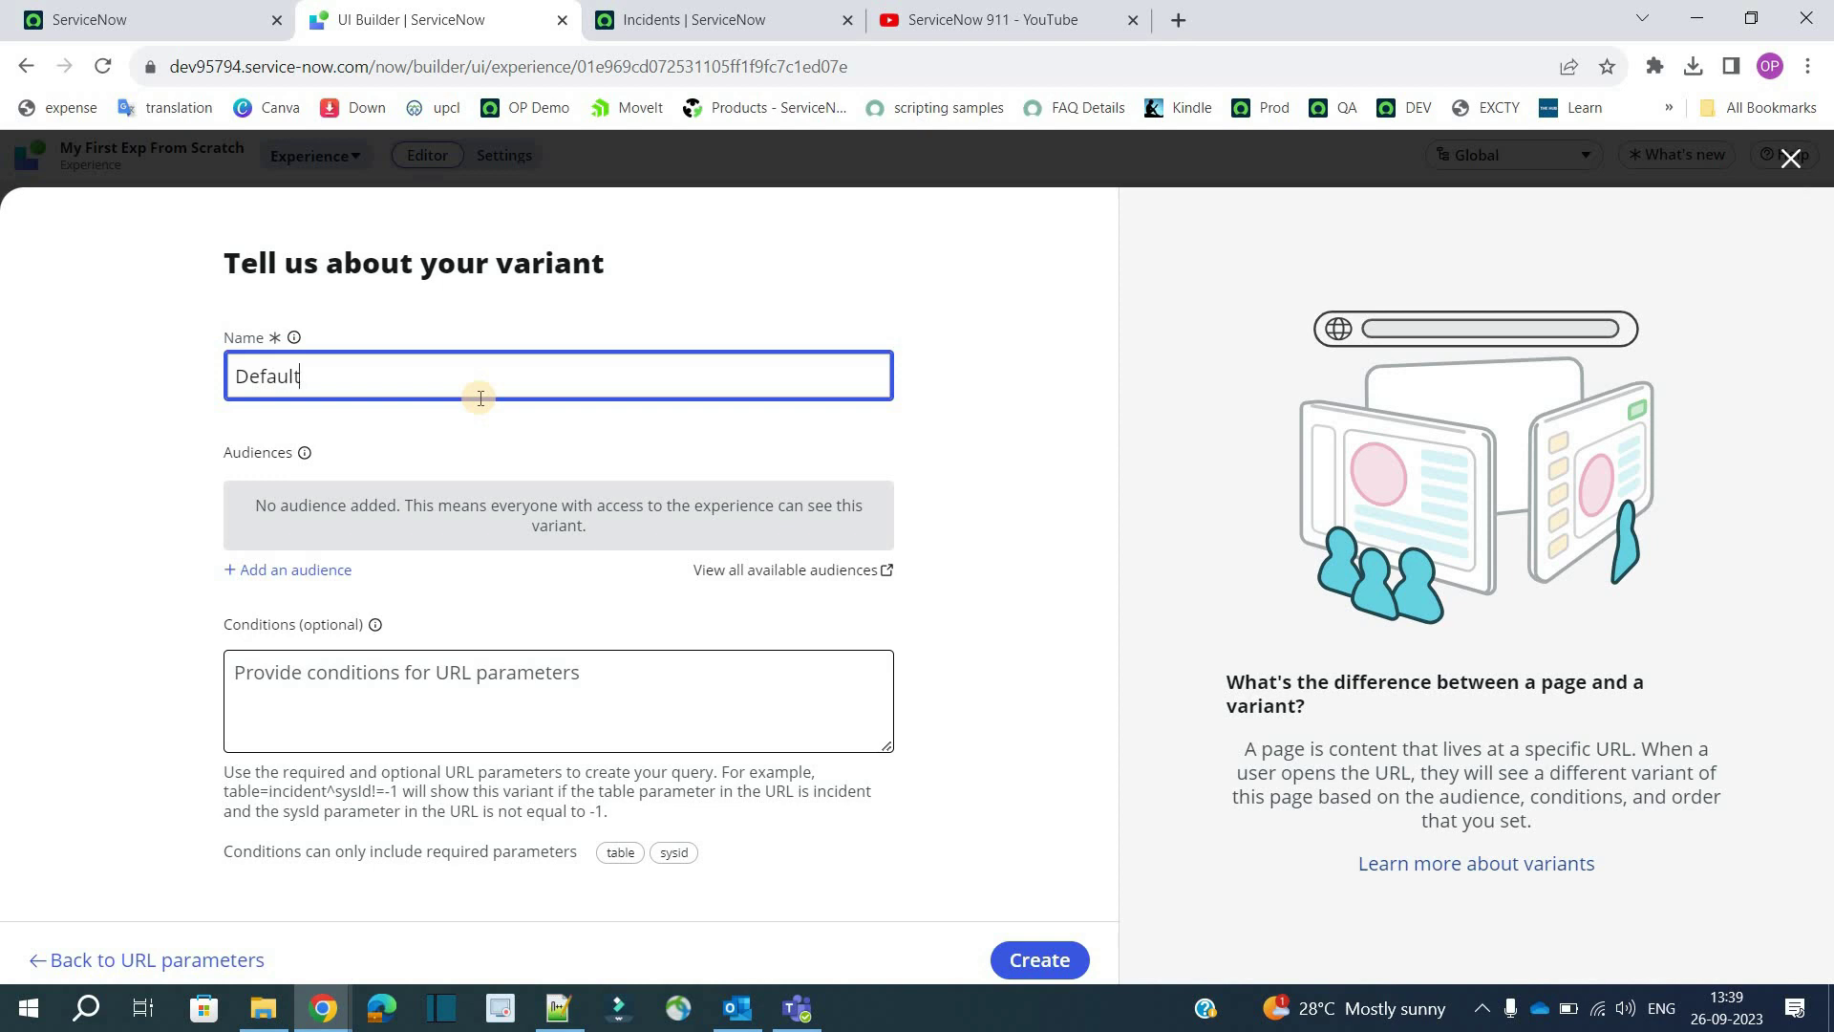
- Rename the variant from Default to 'home' and add an empty audience entry
double_click(481, 398)
text(home)
click(129, 507)
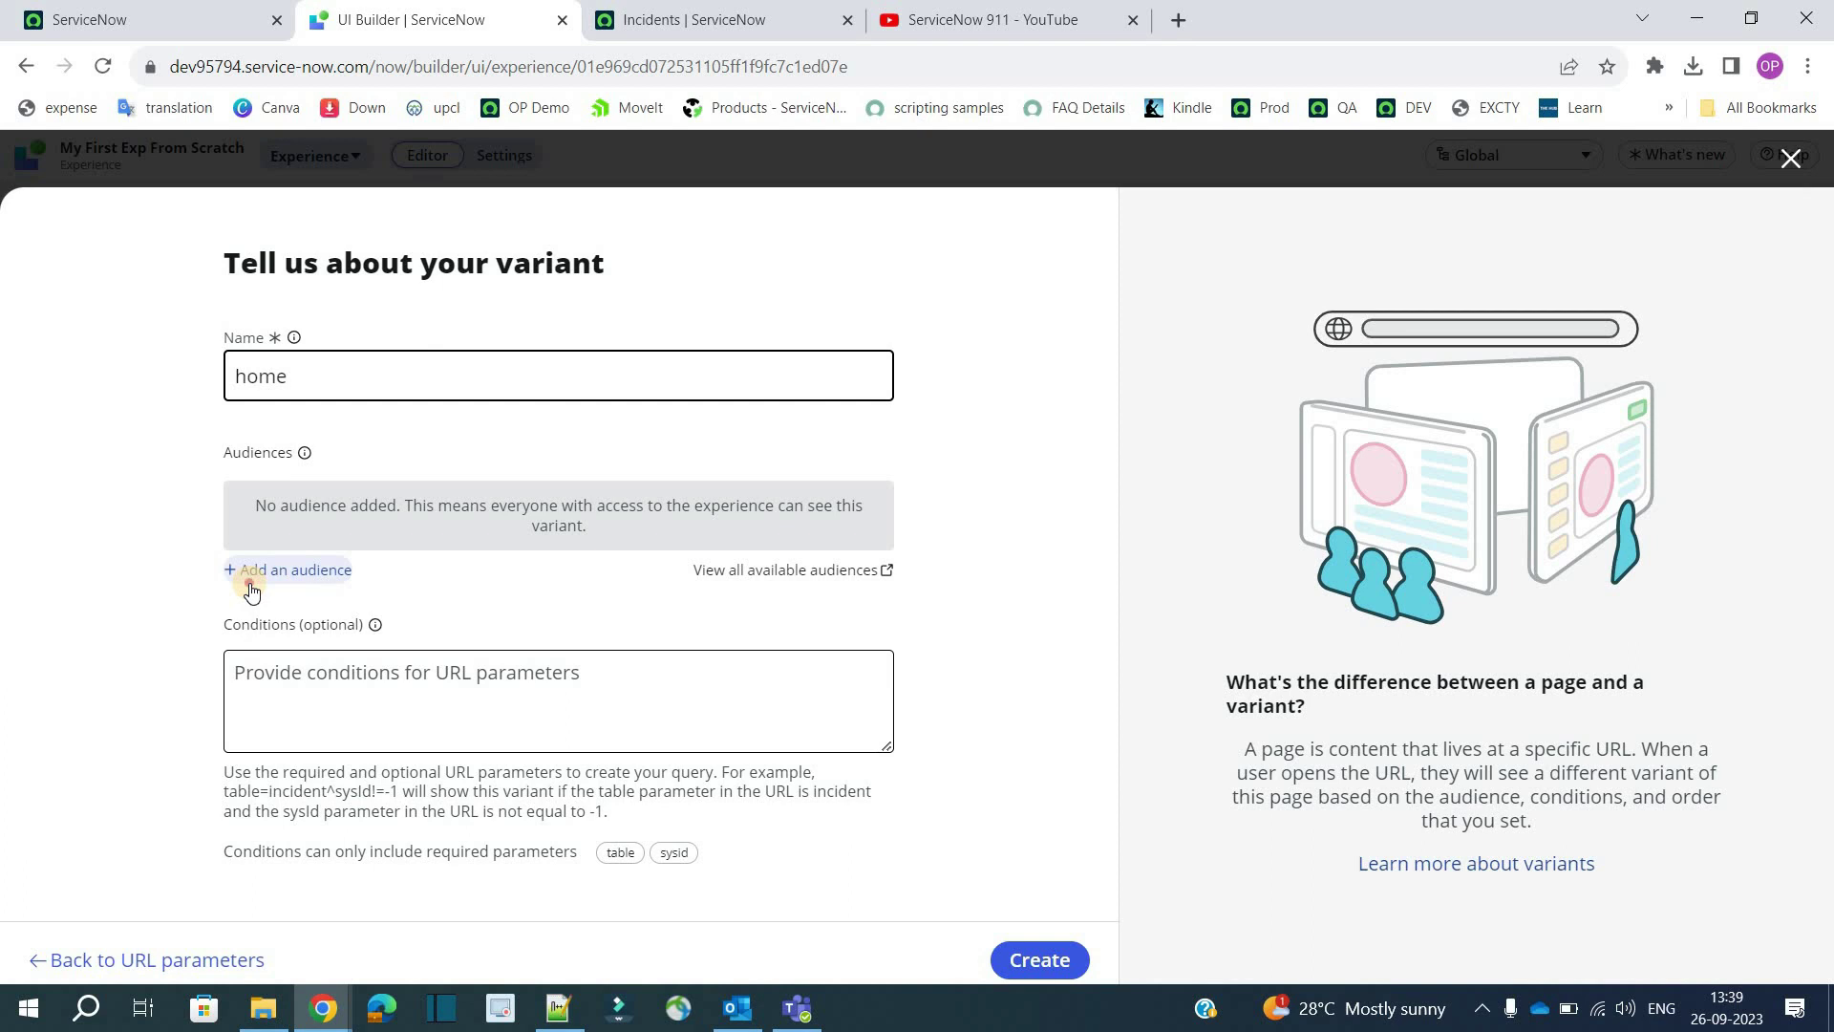
click(250, 585)
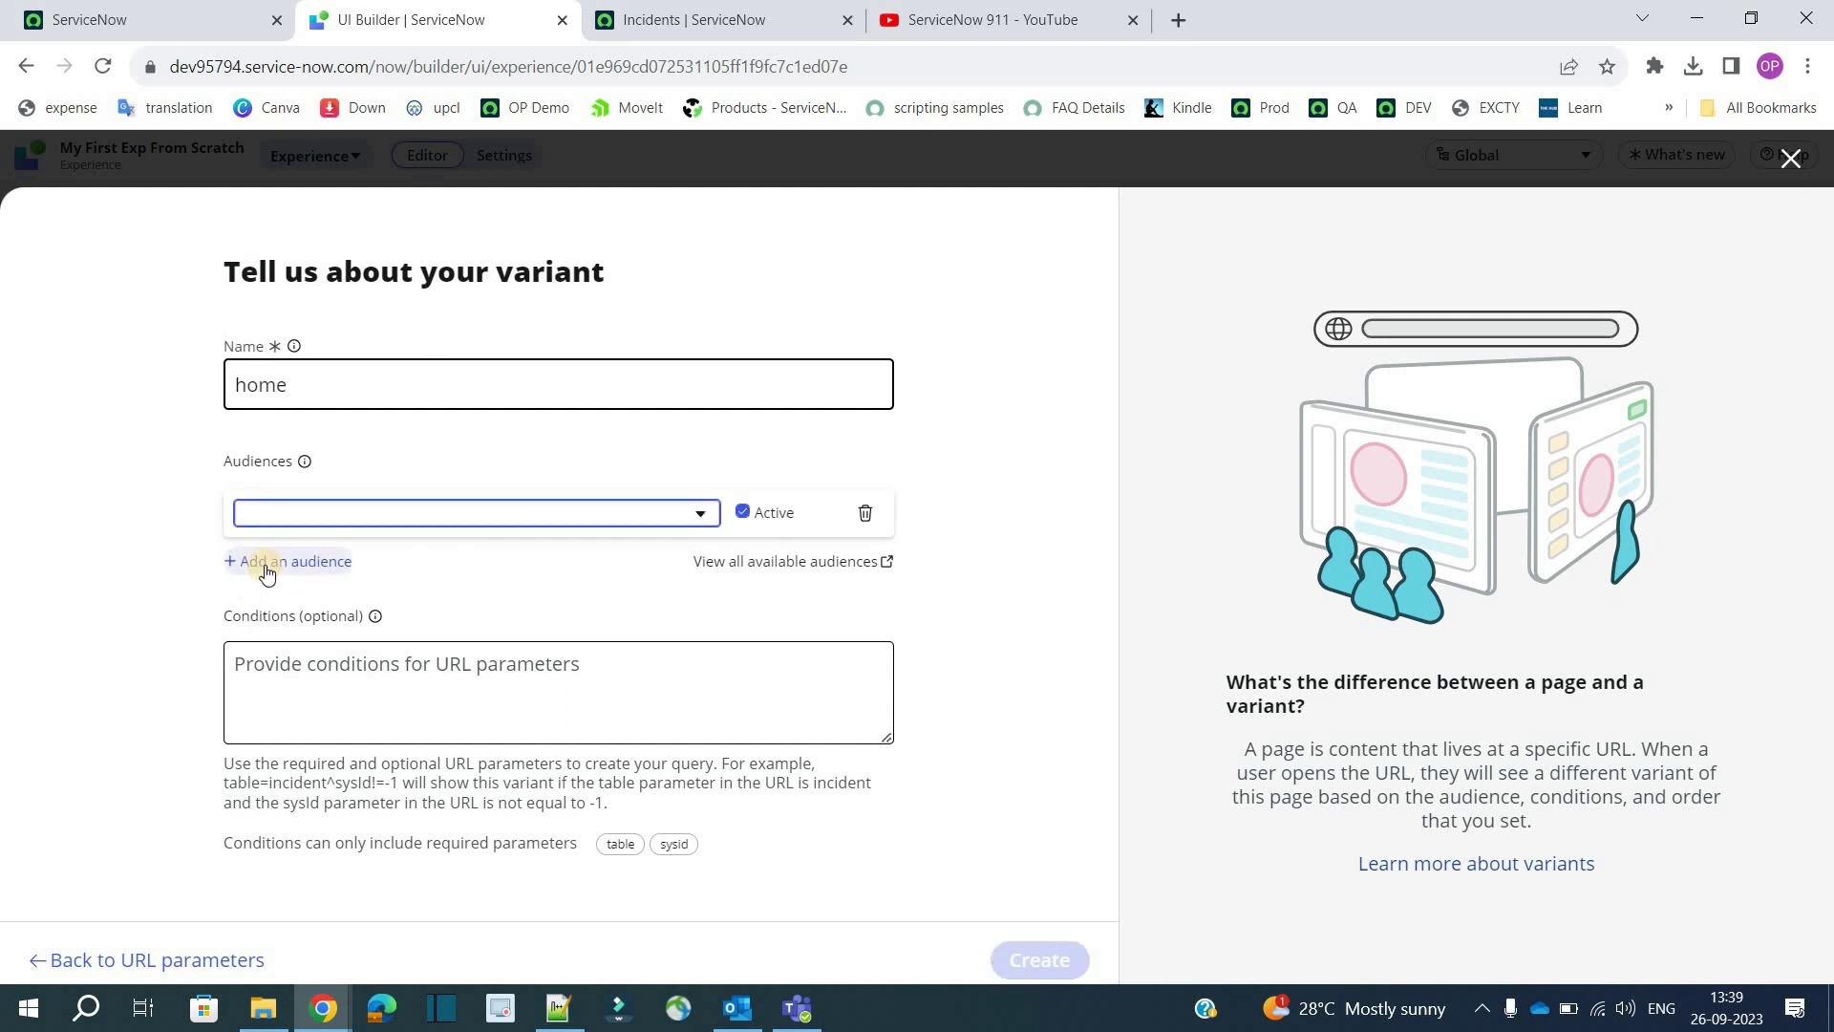
- Filter the ServiceNow navigator for 'audience' and open Audiences in a new tab
click(143, 19)
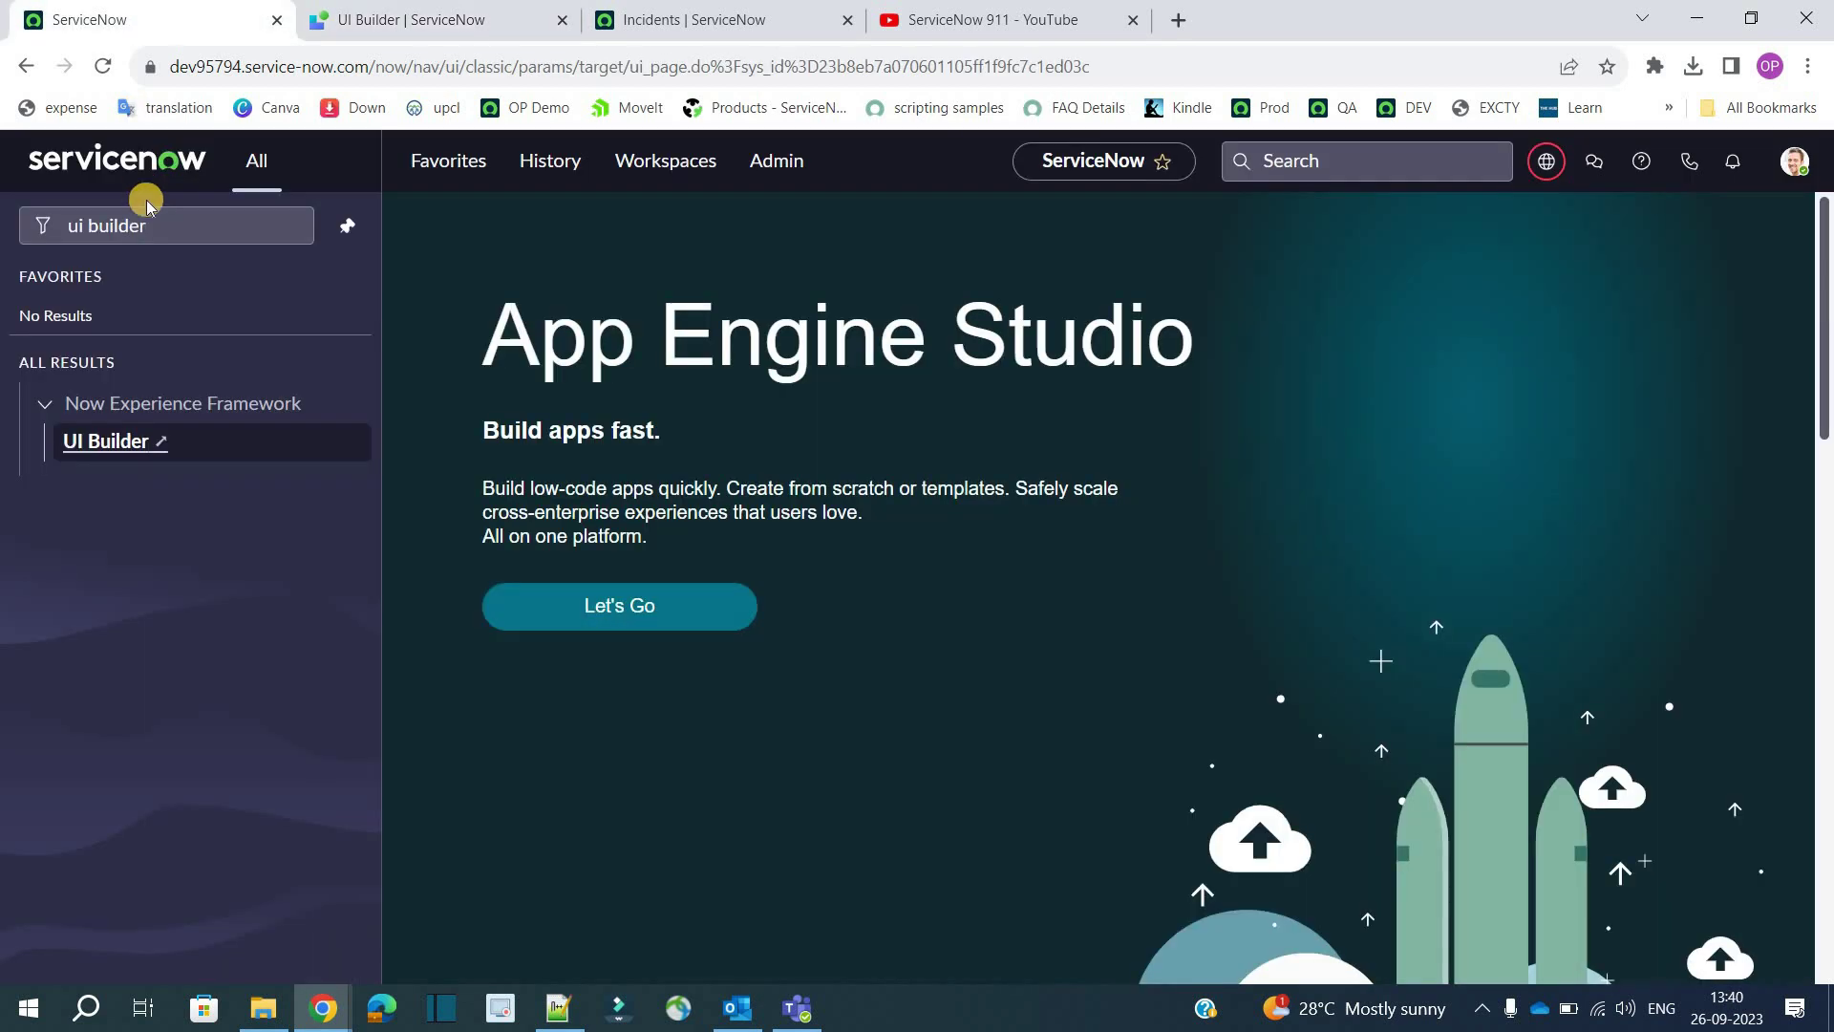
click(152, 218)
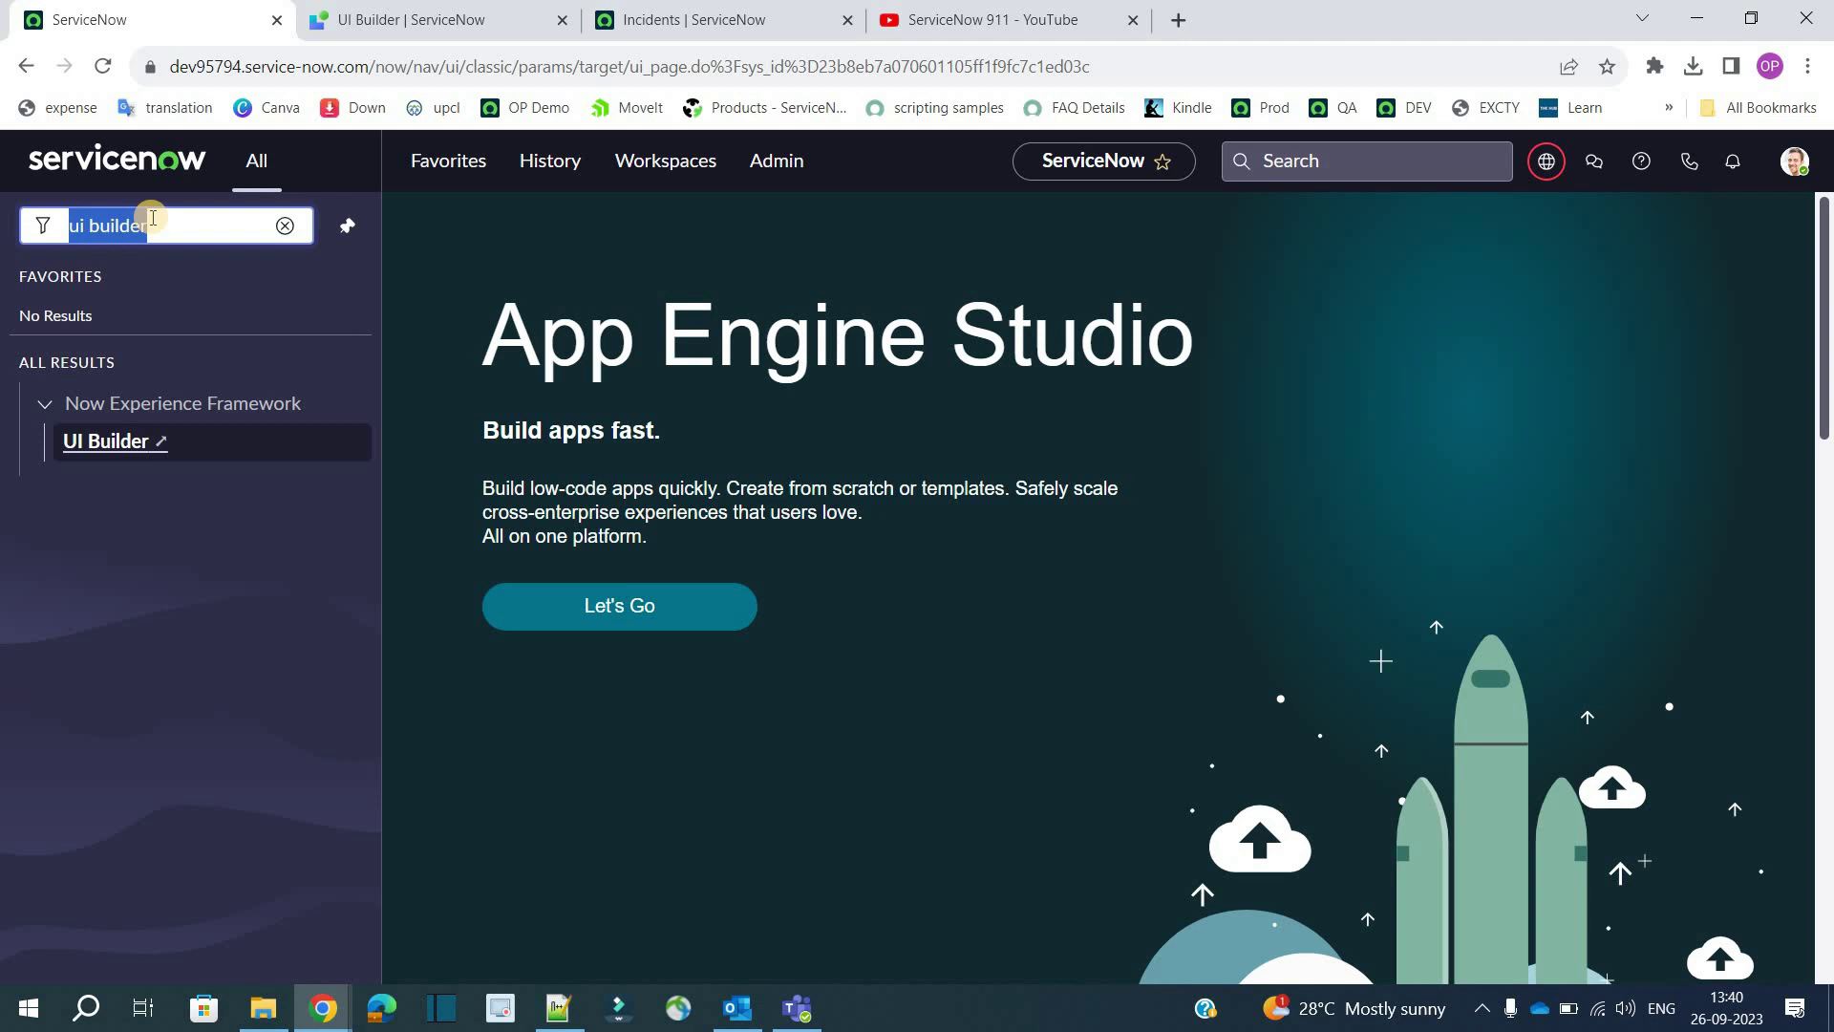
text(audience)
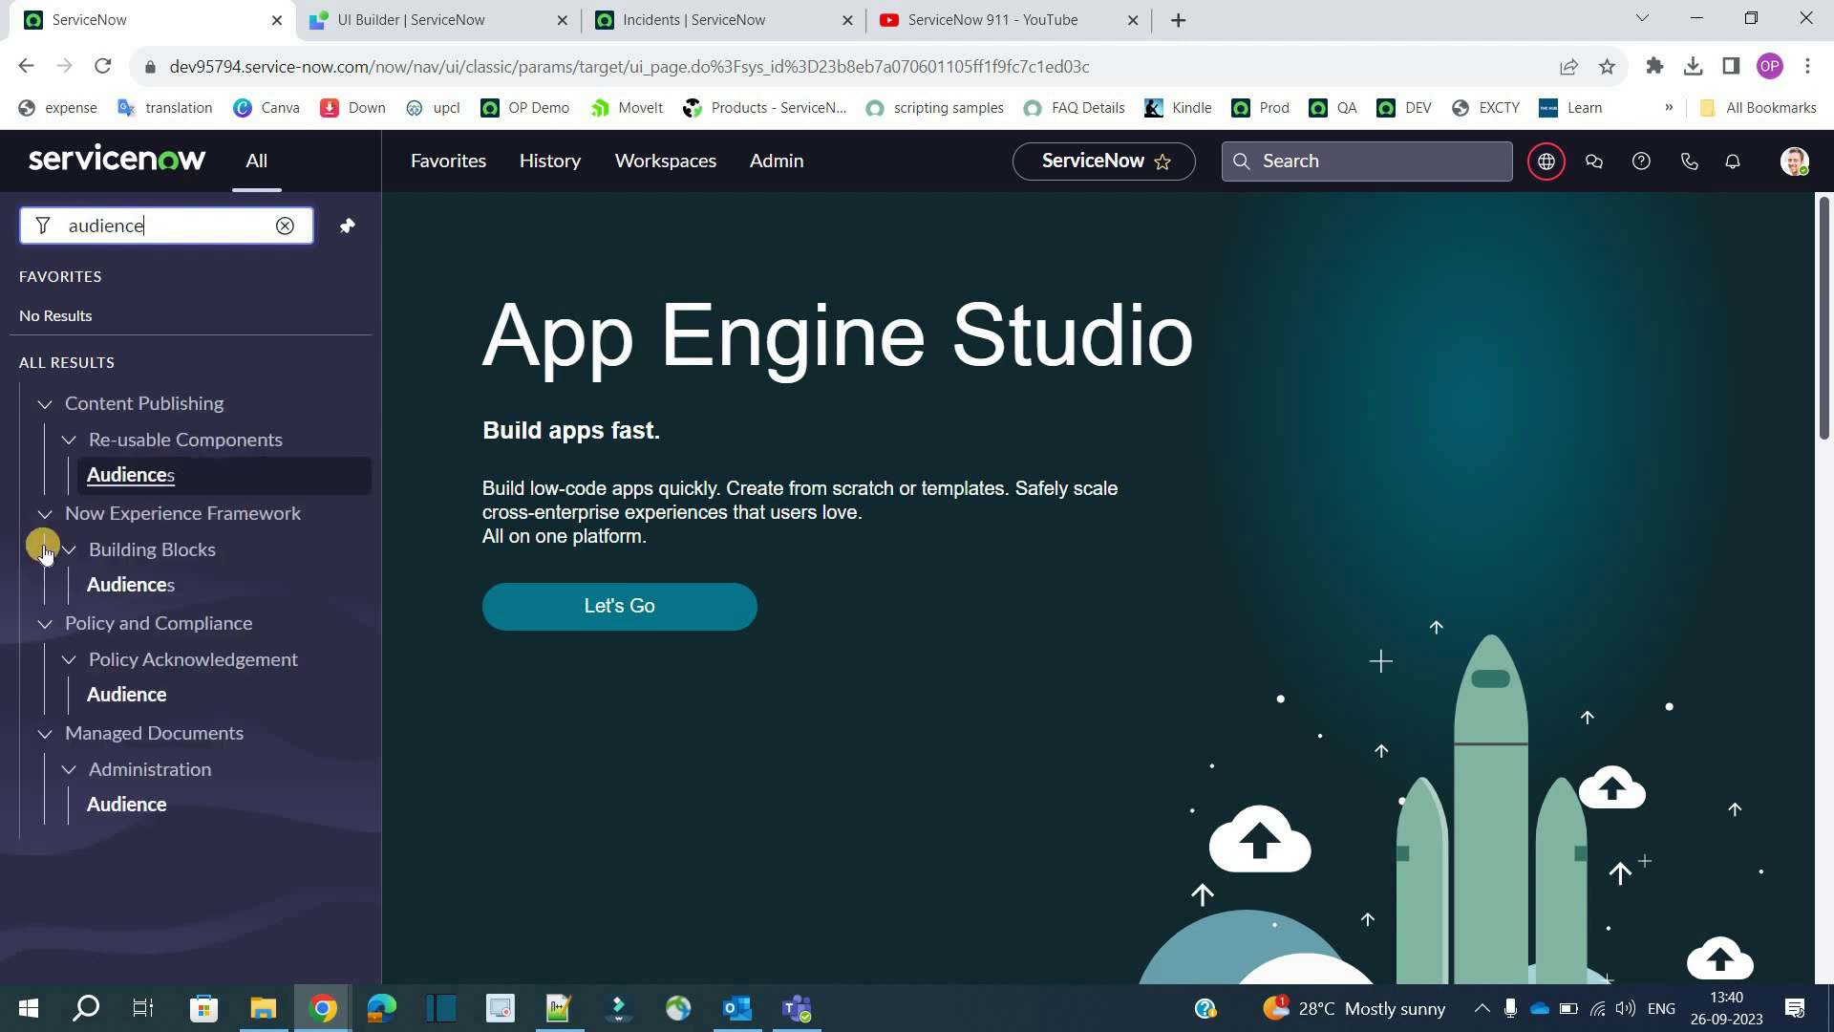
middle_click(119, 585)
key(ctrl+Tab)
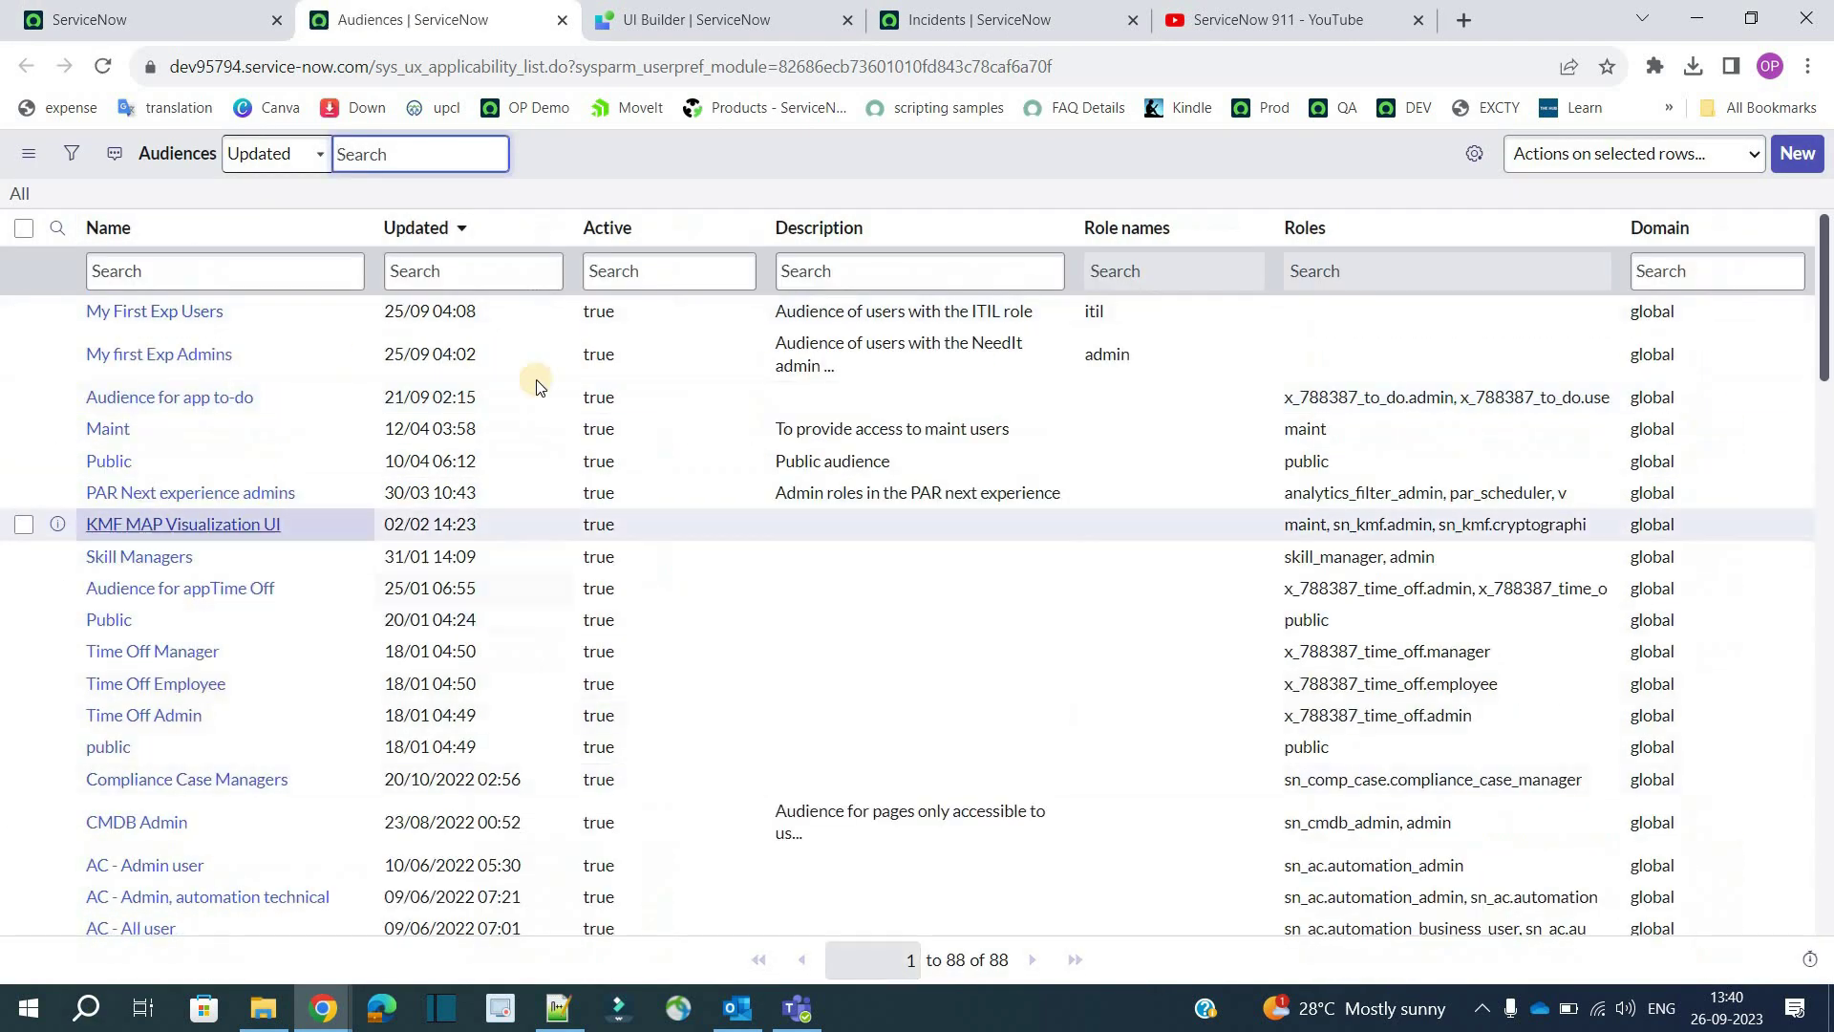
- Review the Audiences list, noting My first Exp Admins has the admin role
drag(244, 359, 74, 372)
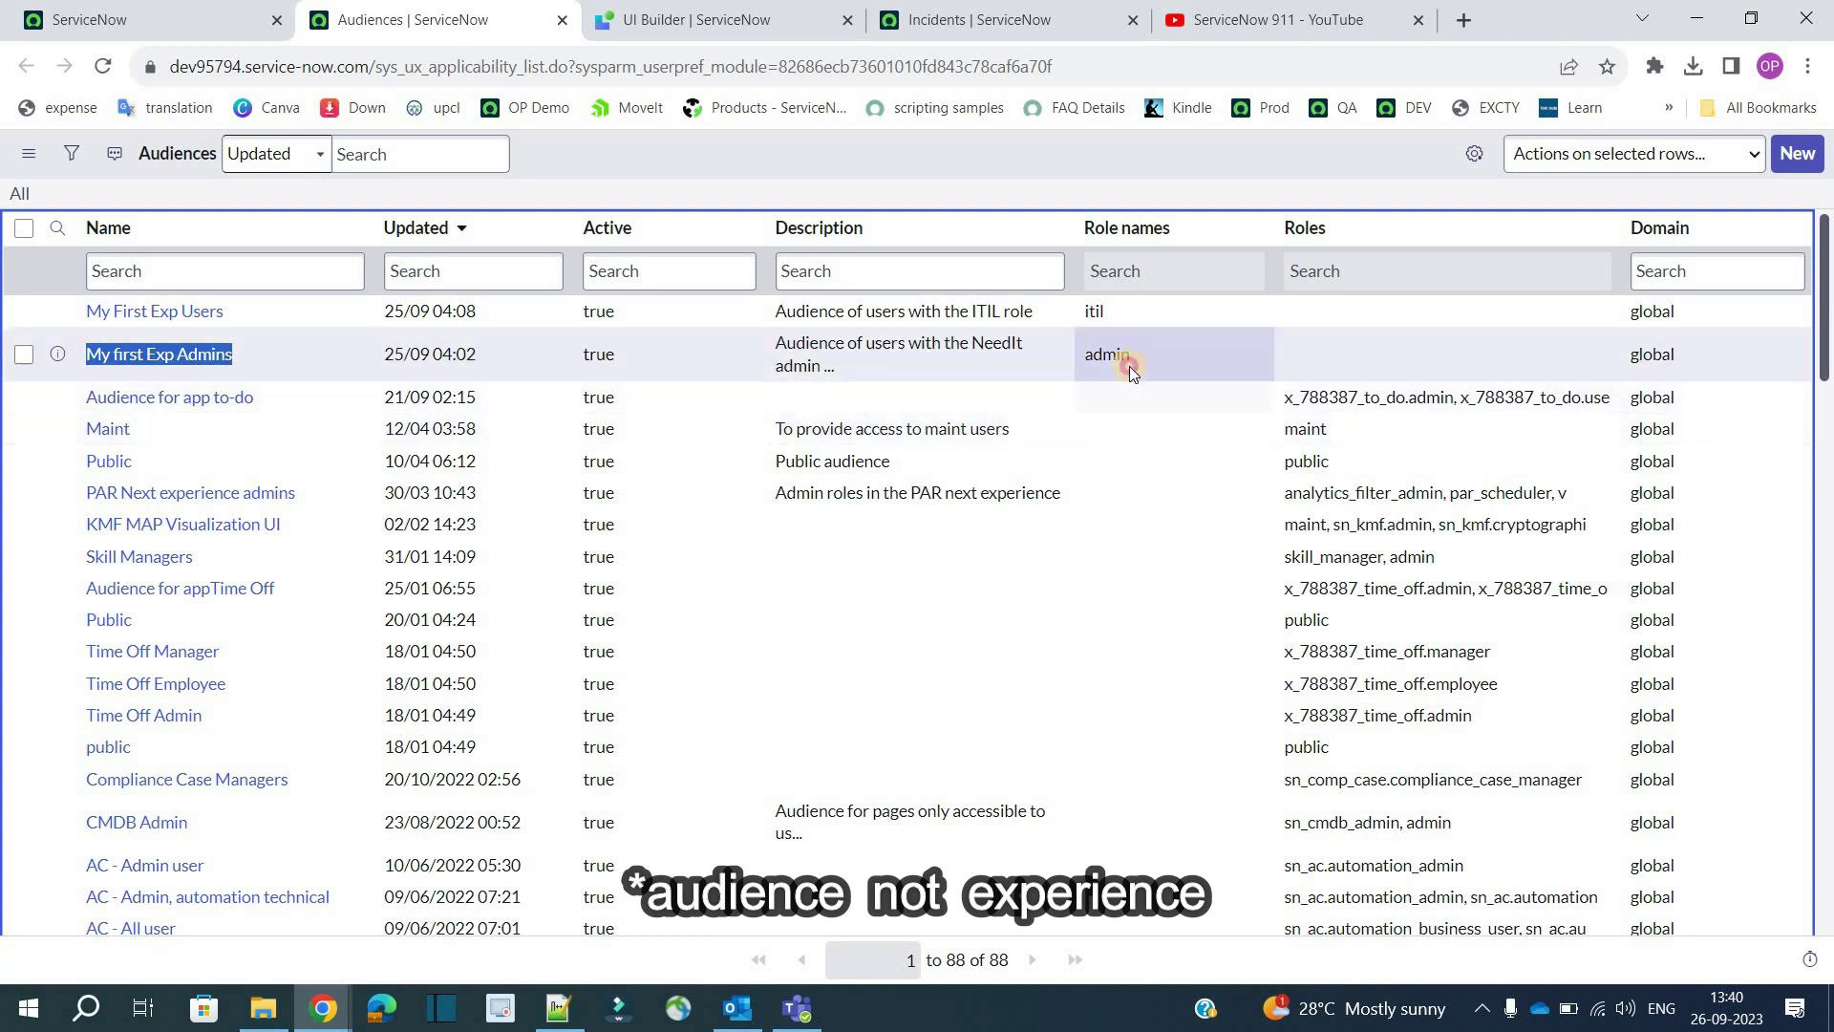
drag(1130, 364, 1085, 365)
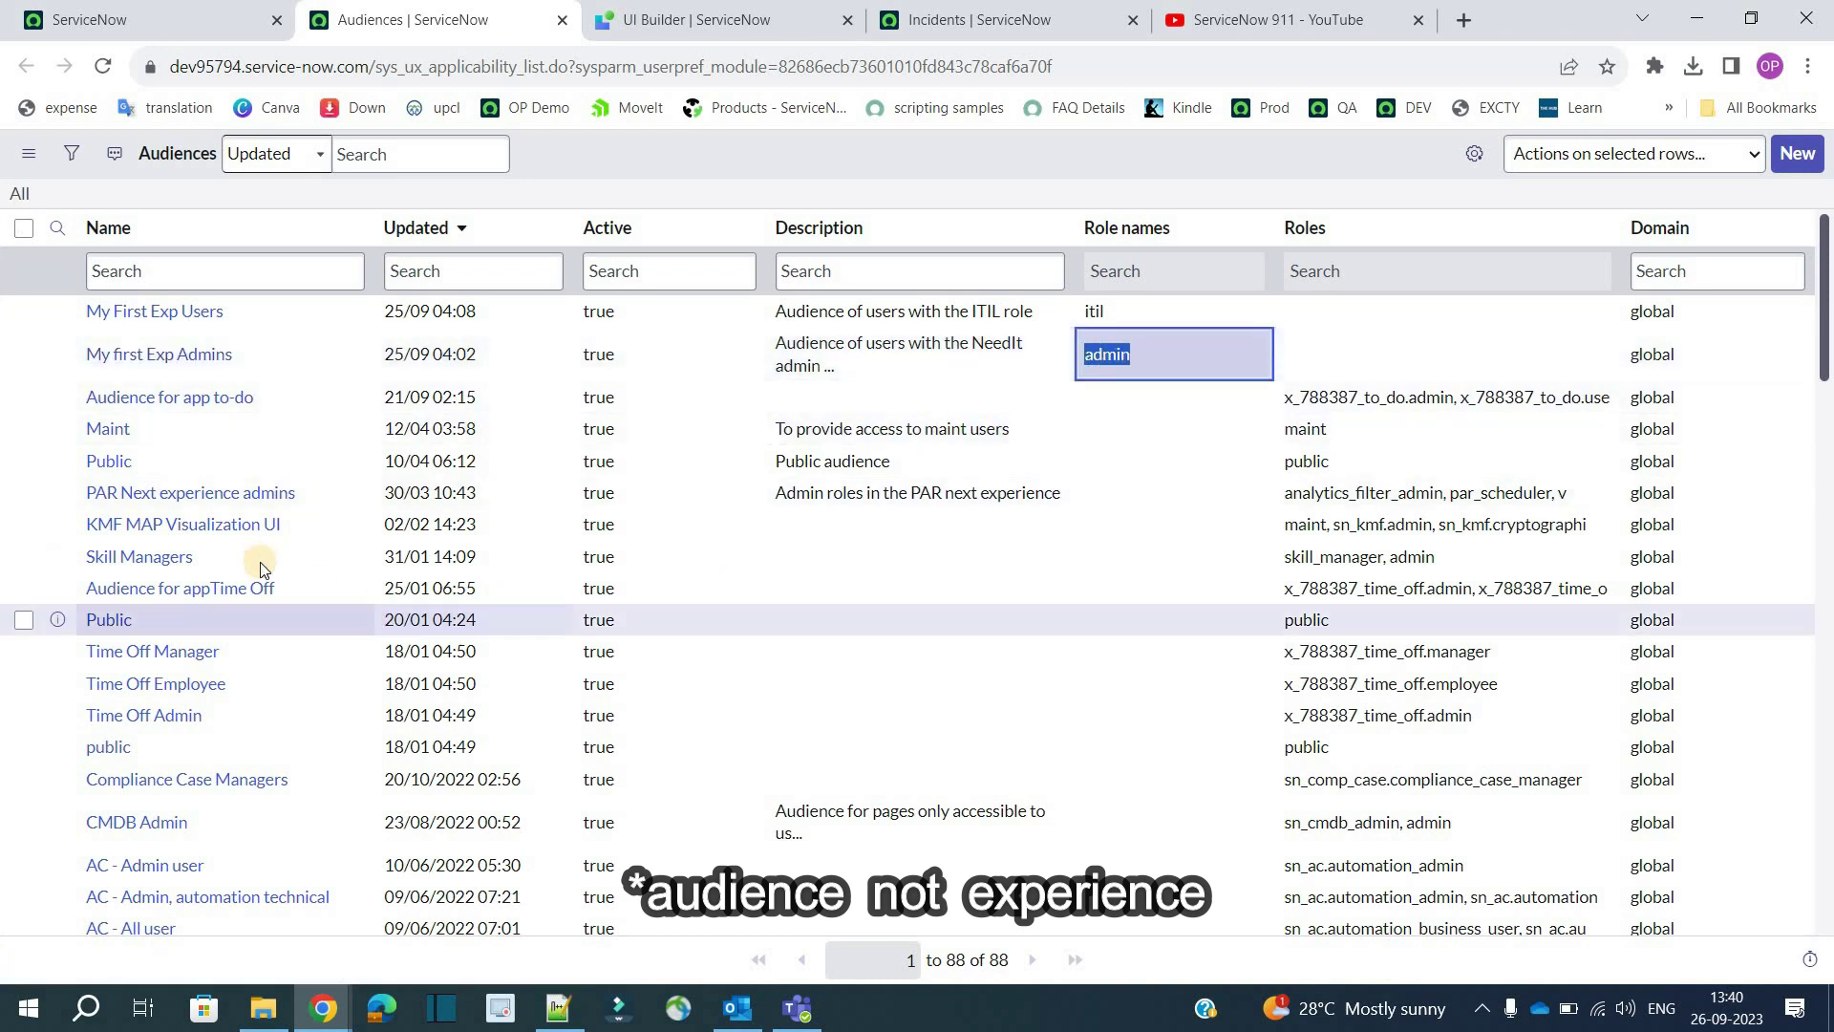
scroll(310, 638, down, 1)
scroll(1289, 592, down, 3)
scroll(1290, 588, up, 2)
click(1291, 532)
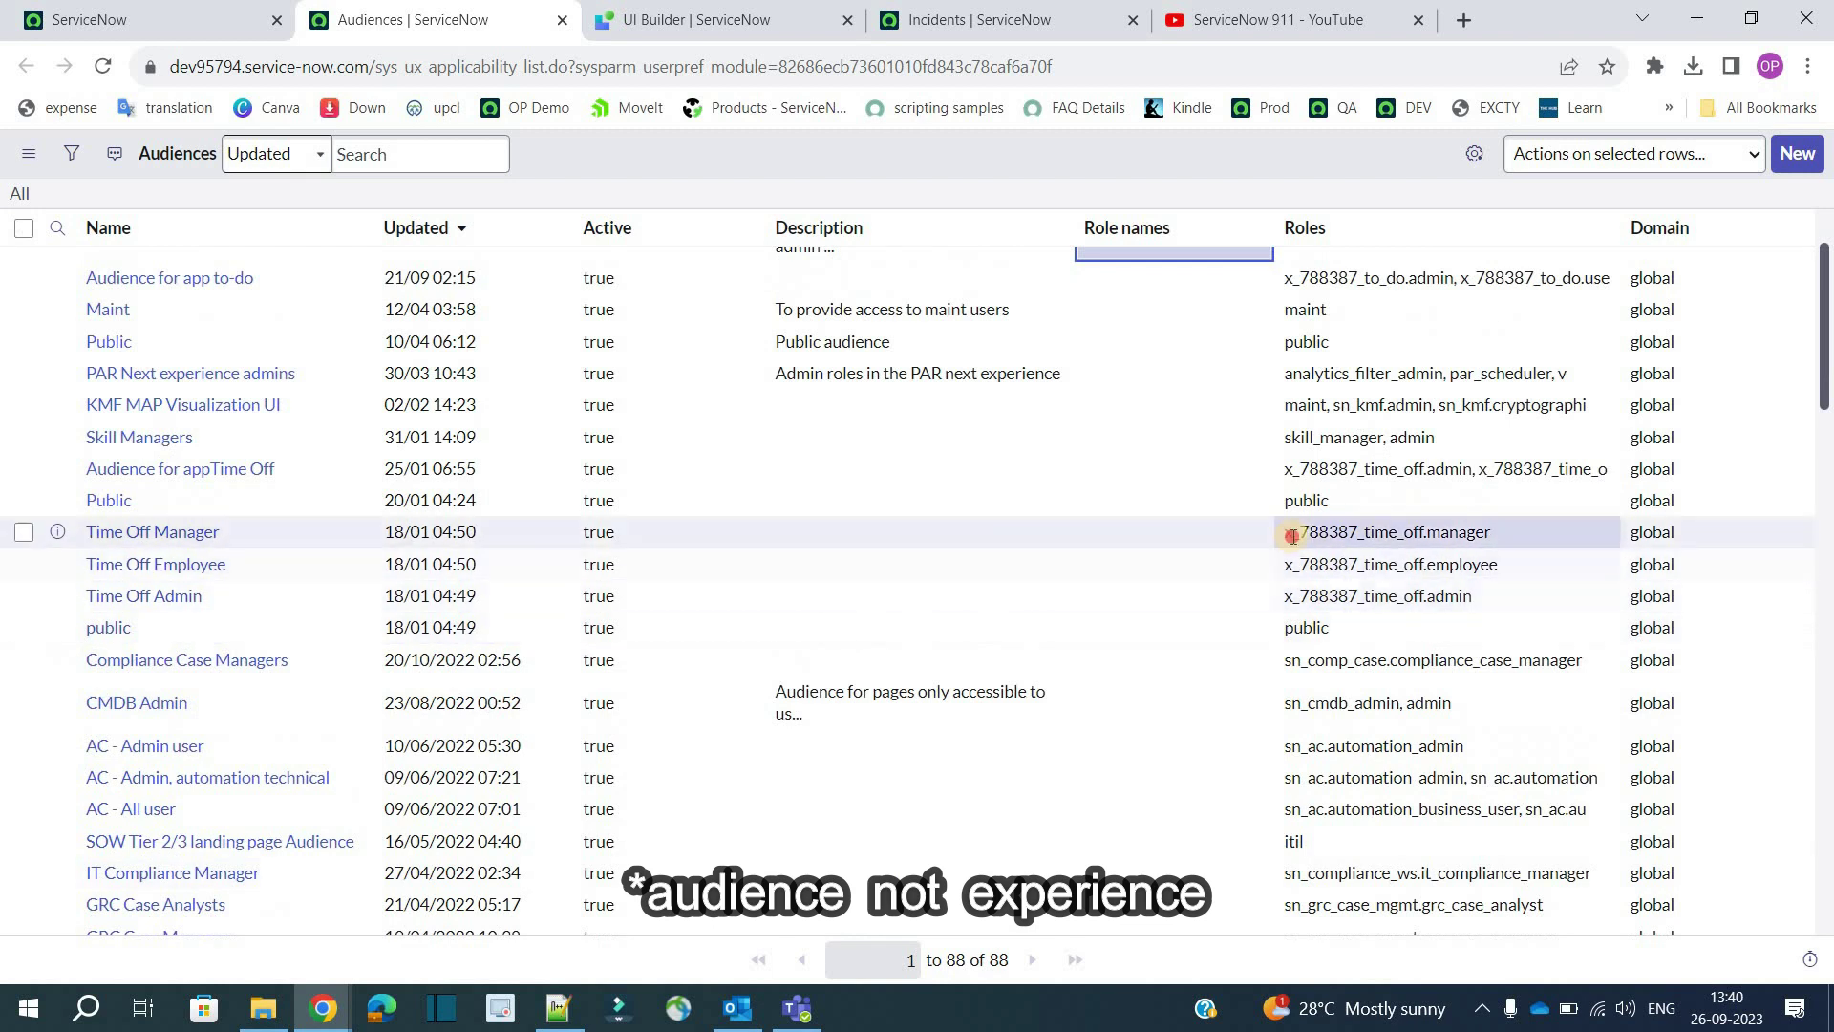
key(Down)
key(Down)
key(Down)
key(Down)
key(Down)
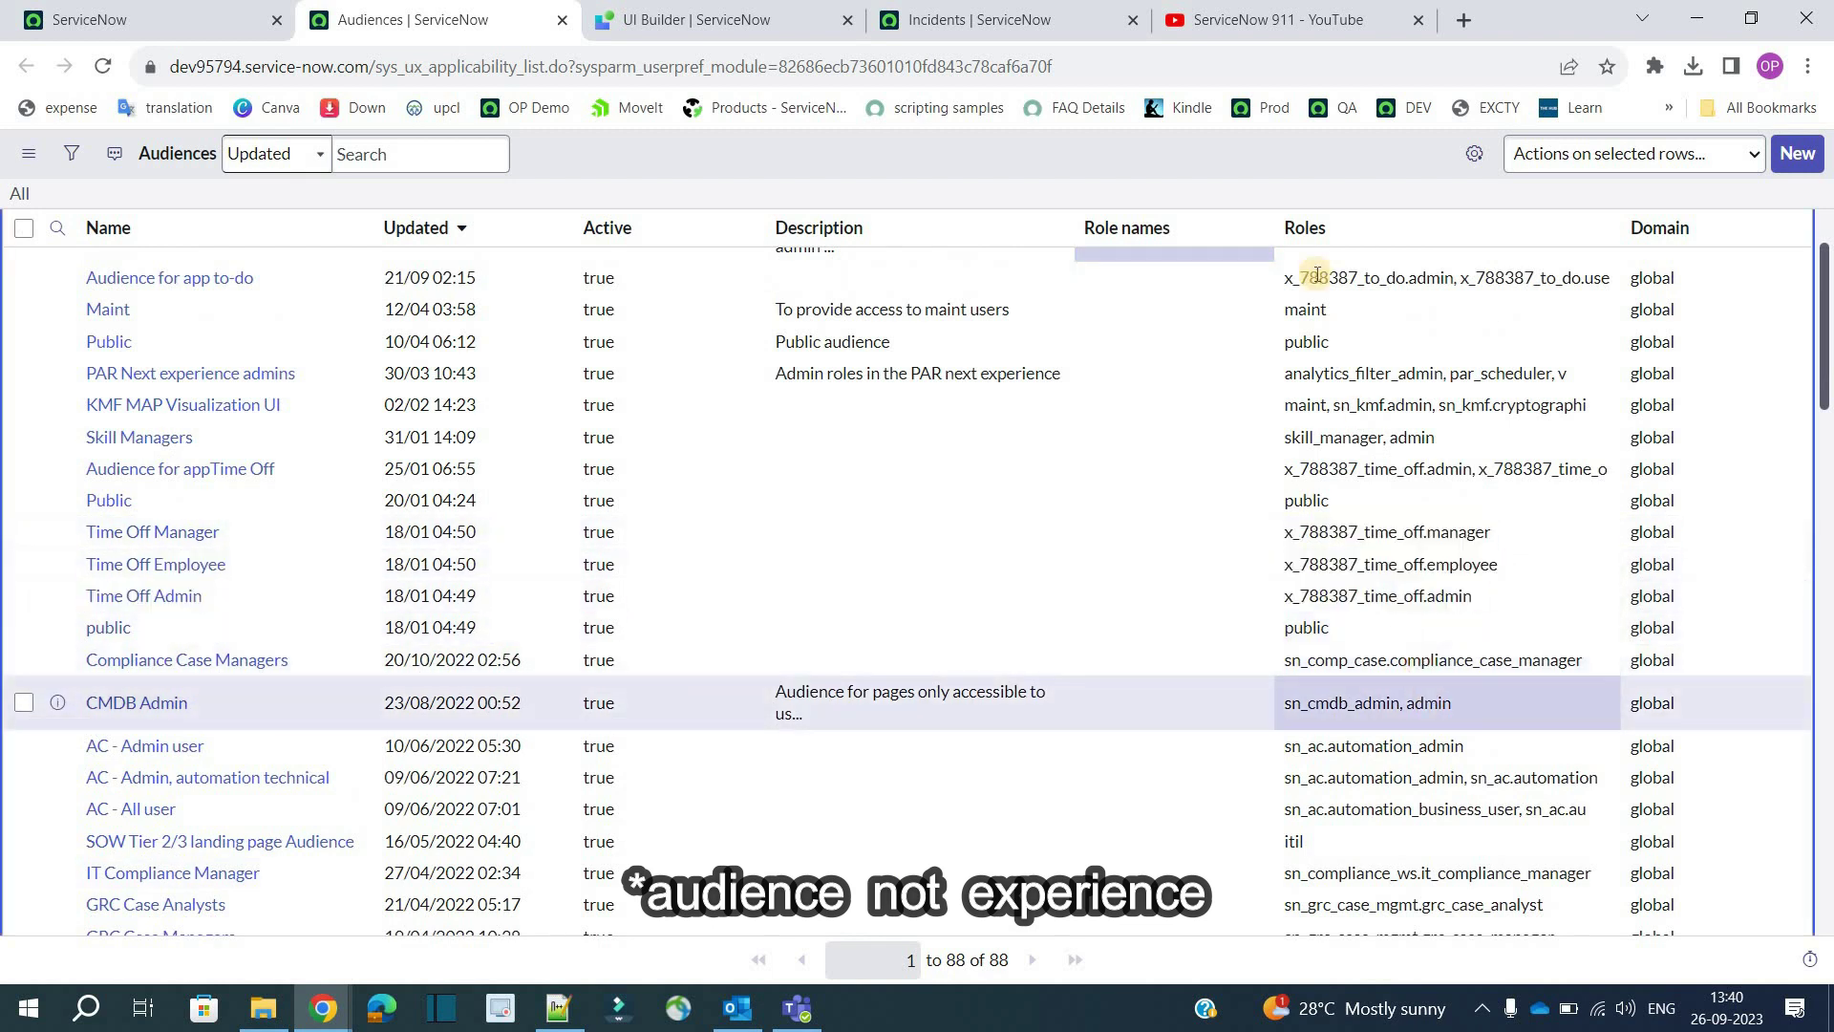
click(721, 10)
- Assign the My first Exp Admins audience, leave conditions empty, and create the page
click(559, 506)
click(426, 616)
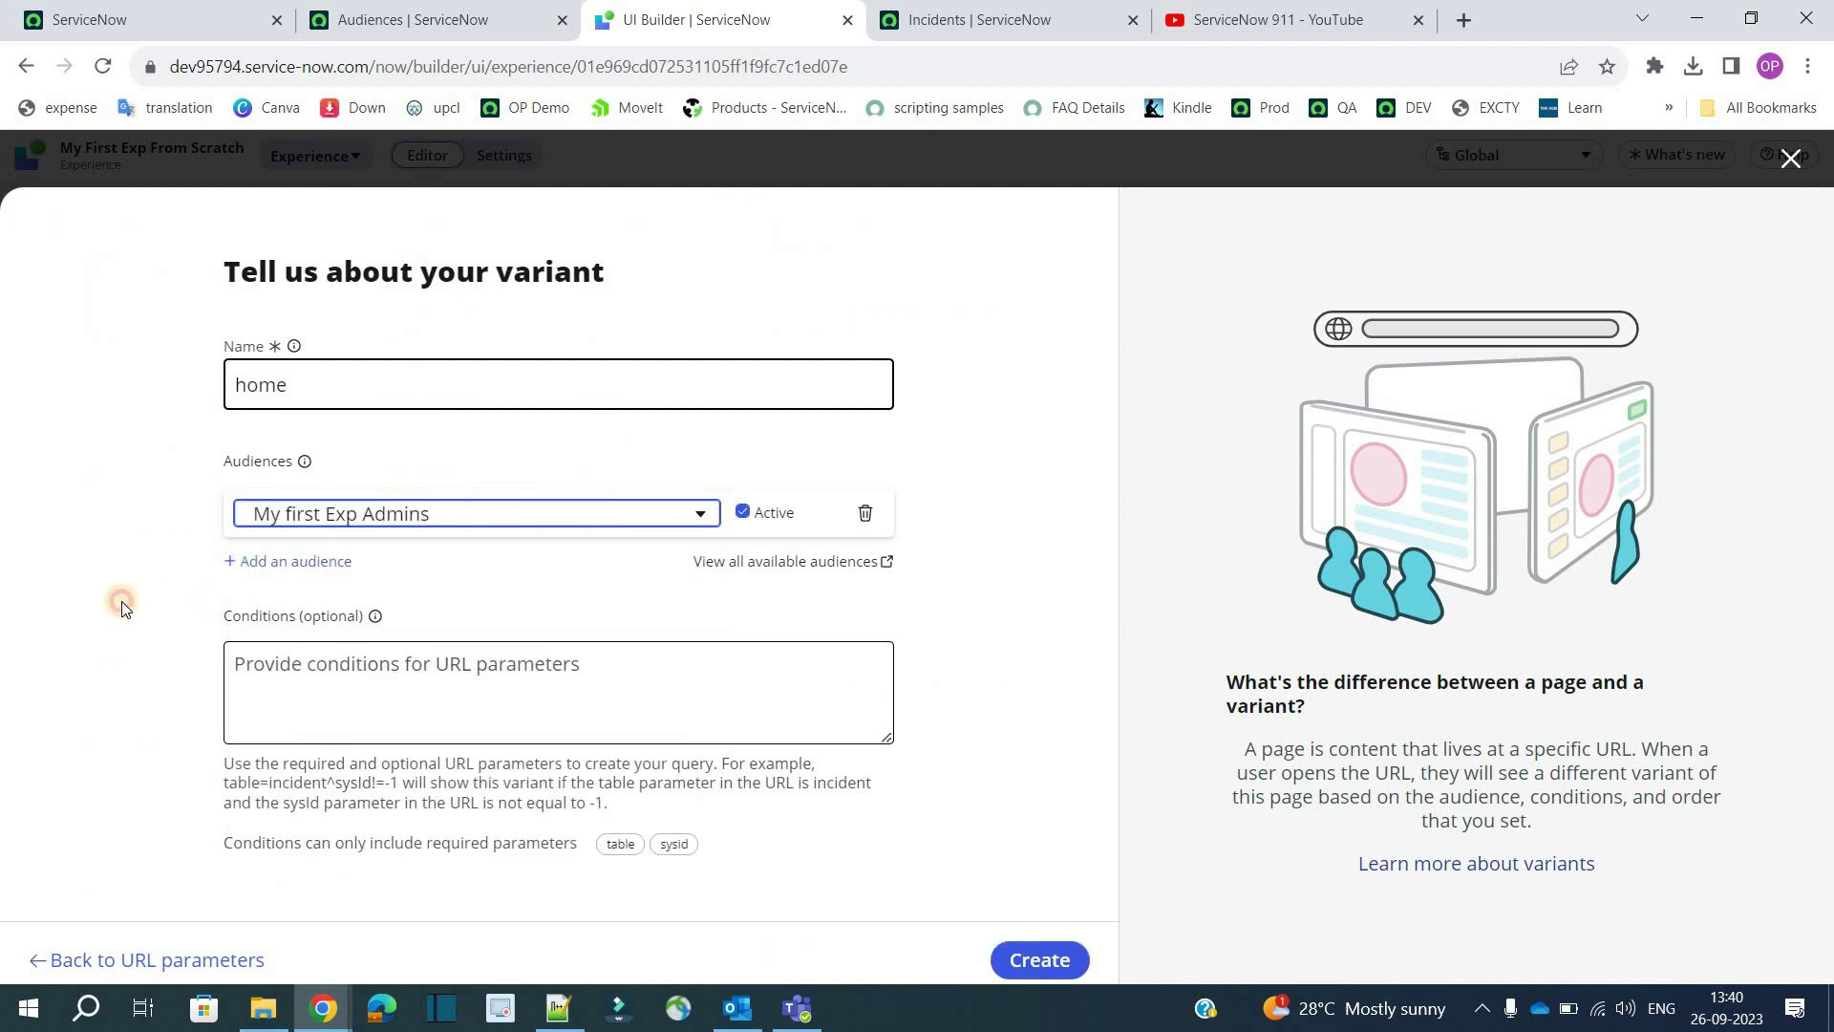
drag(134, 632, 440, 612)
click(440, 611)
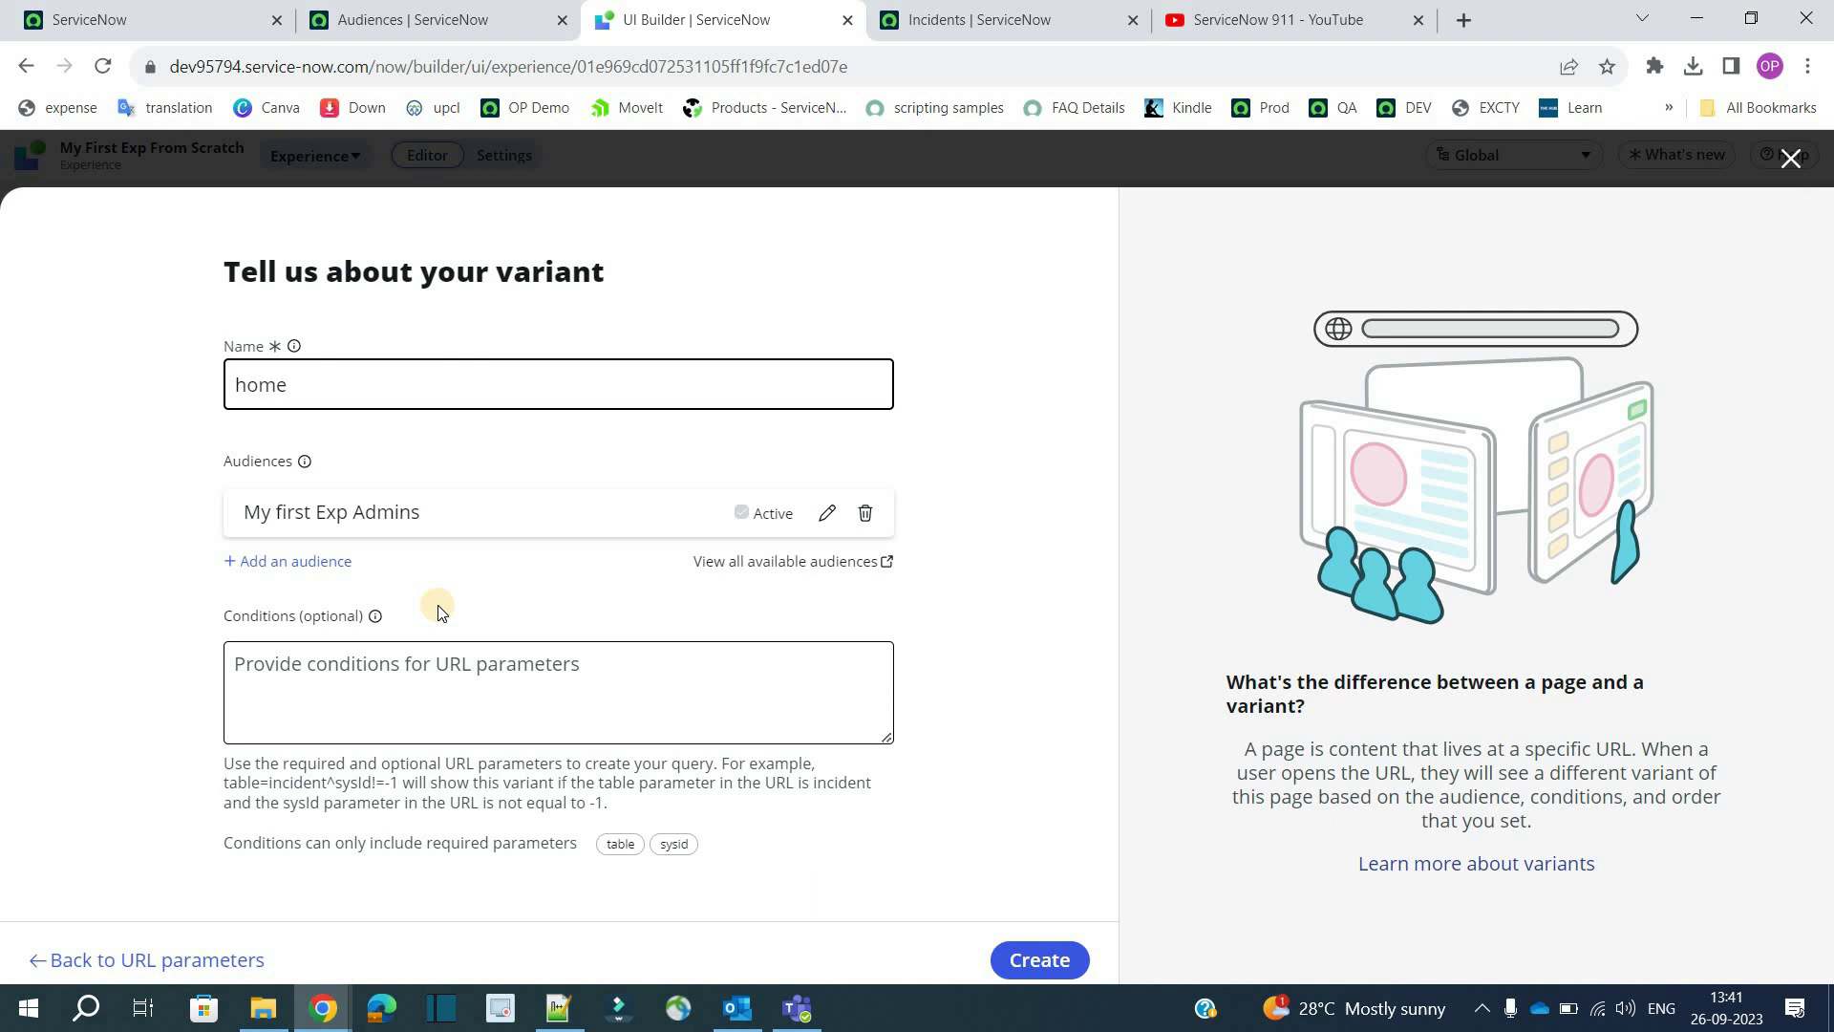
click(441, 653)
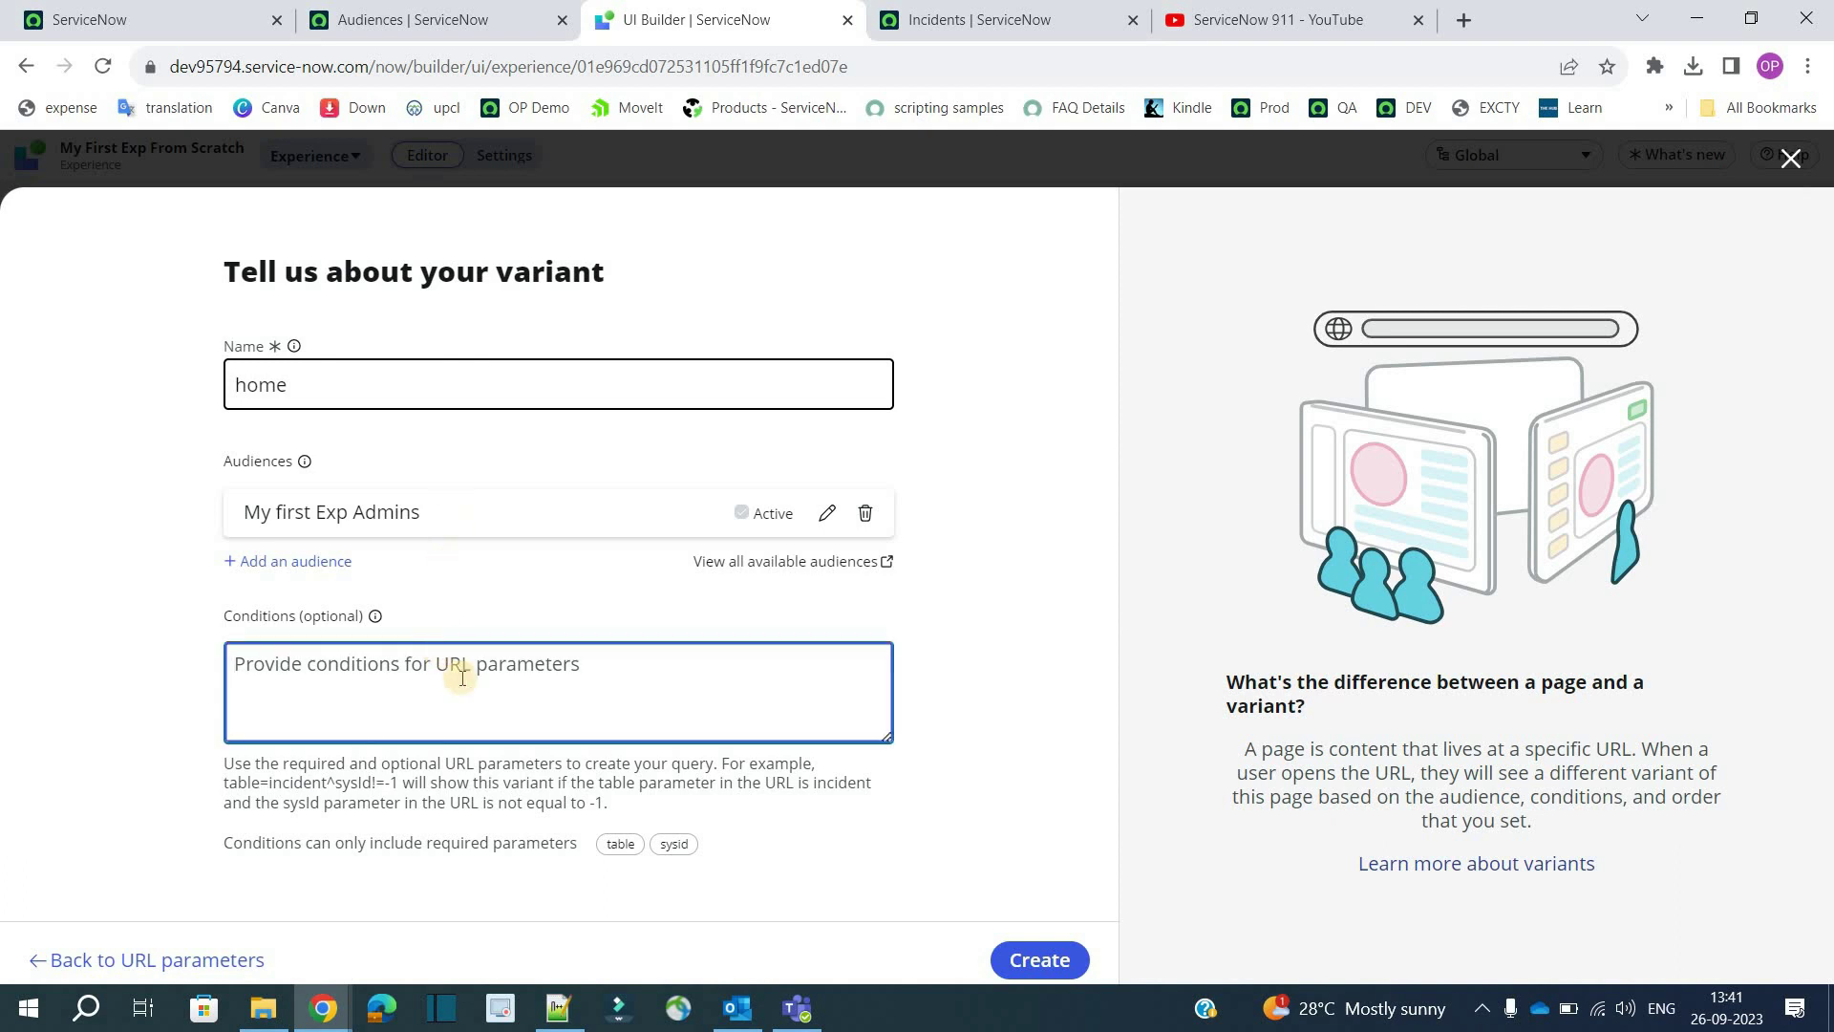
drag(653, 767, 405, 793)
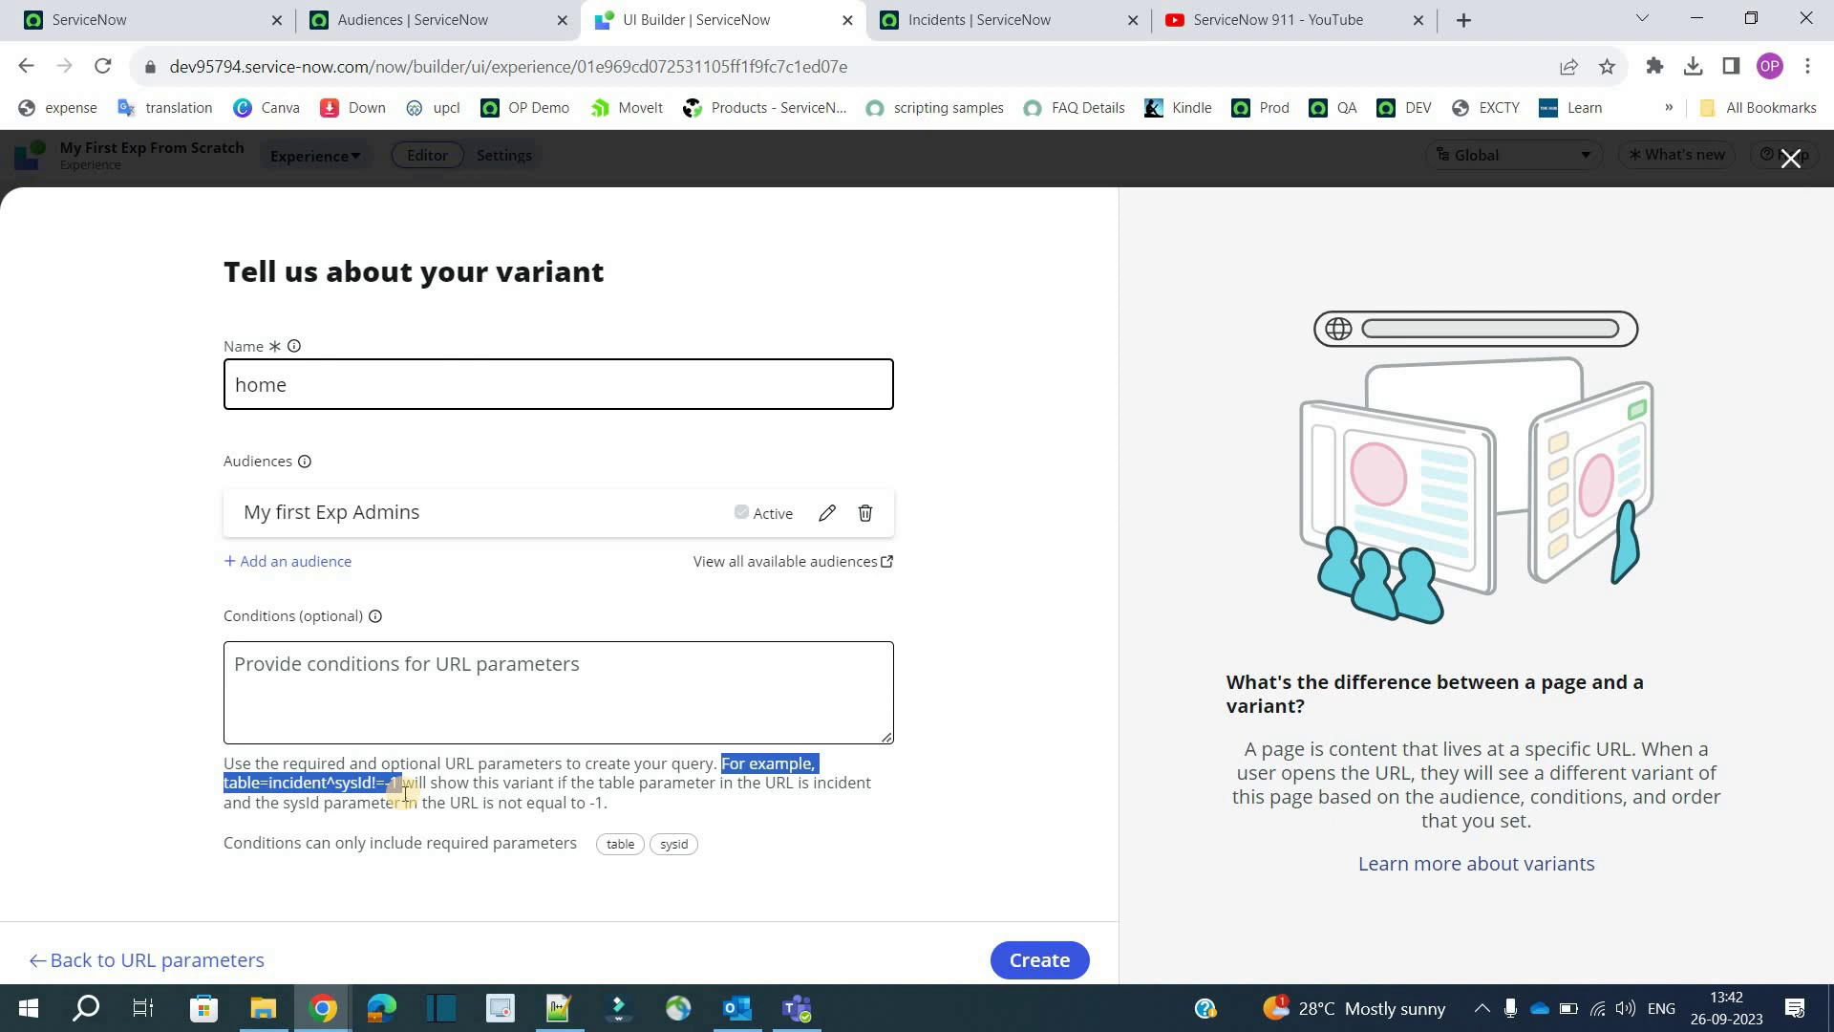
click(405, 794)
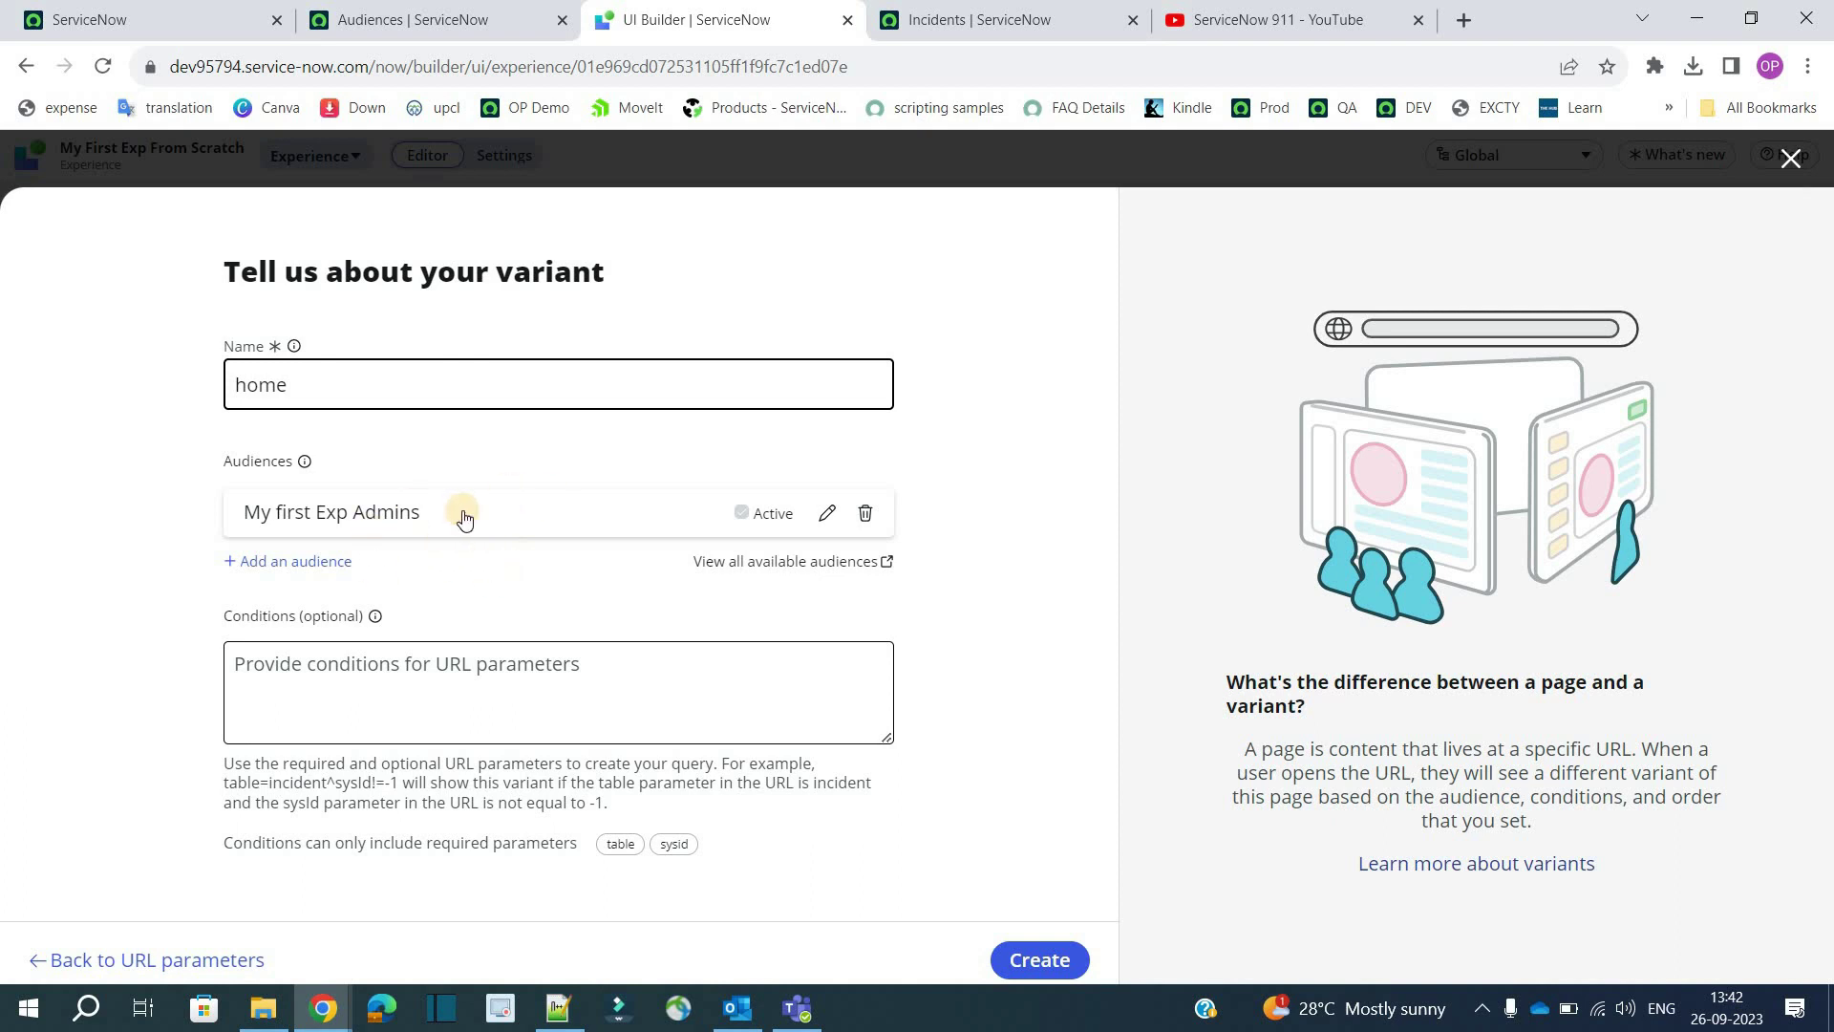
click(453, 682)
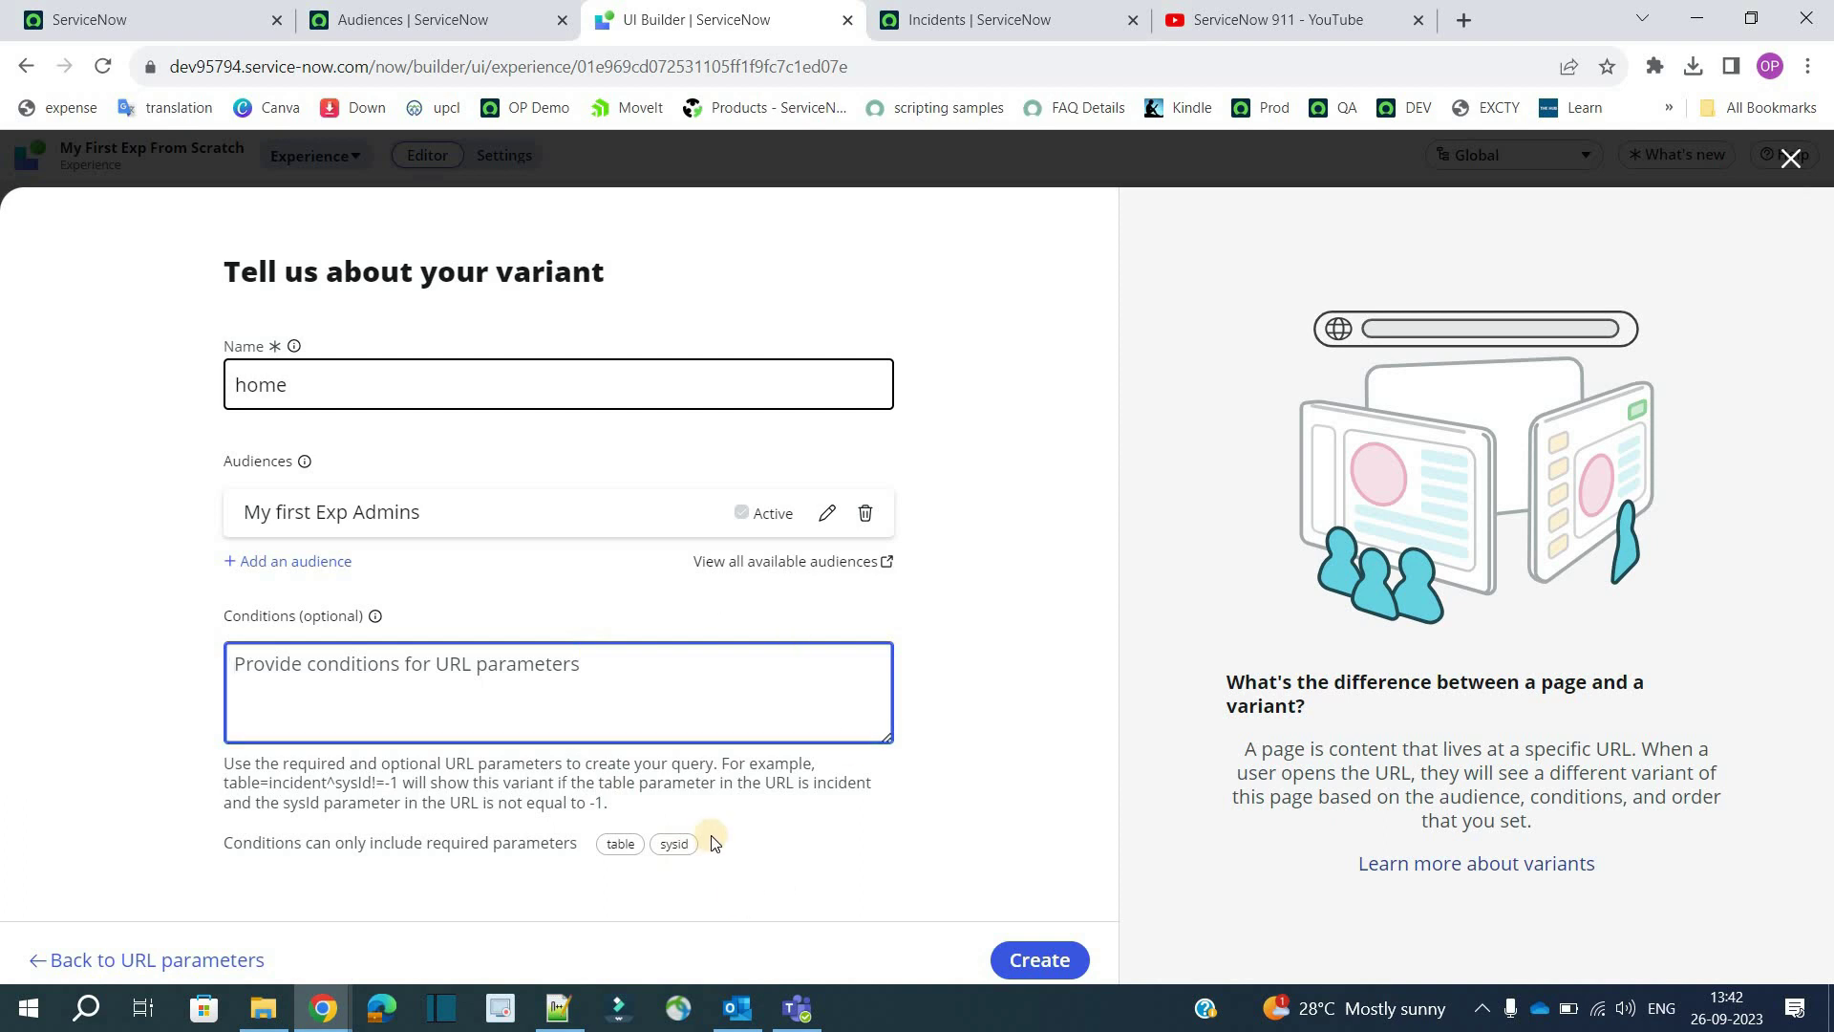
click(1021, 958)
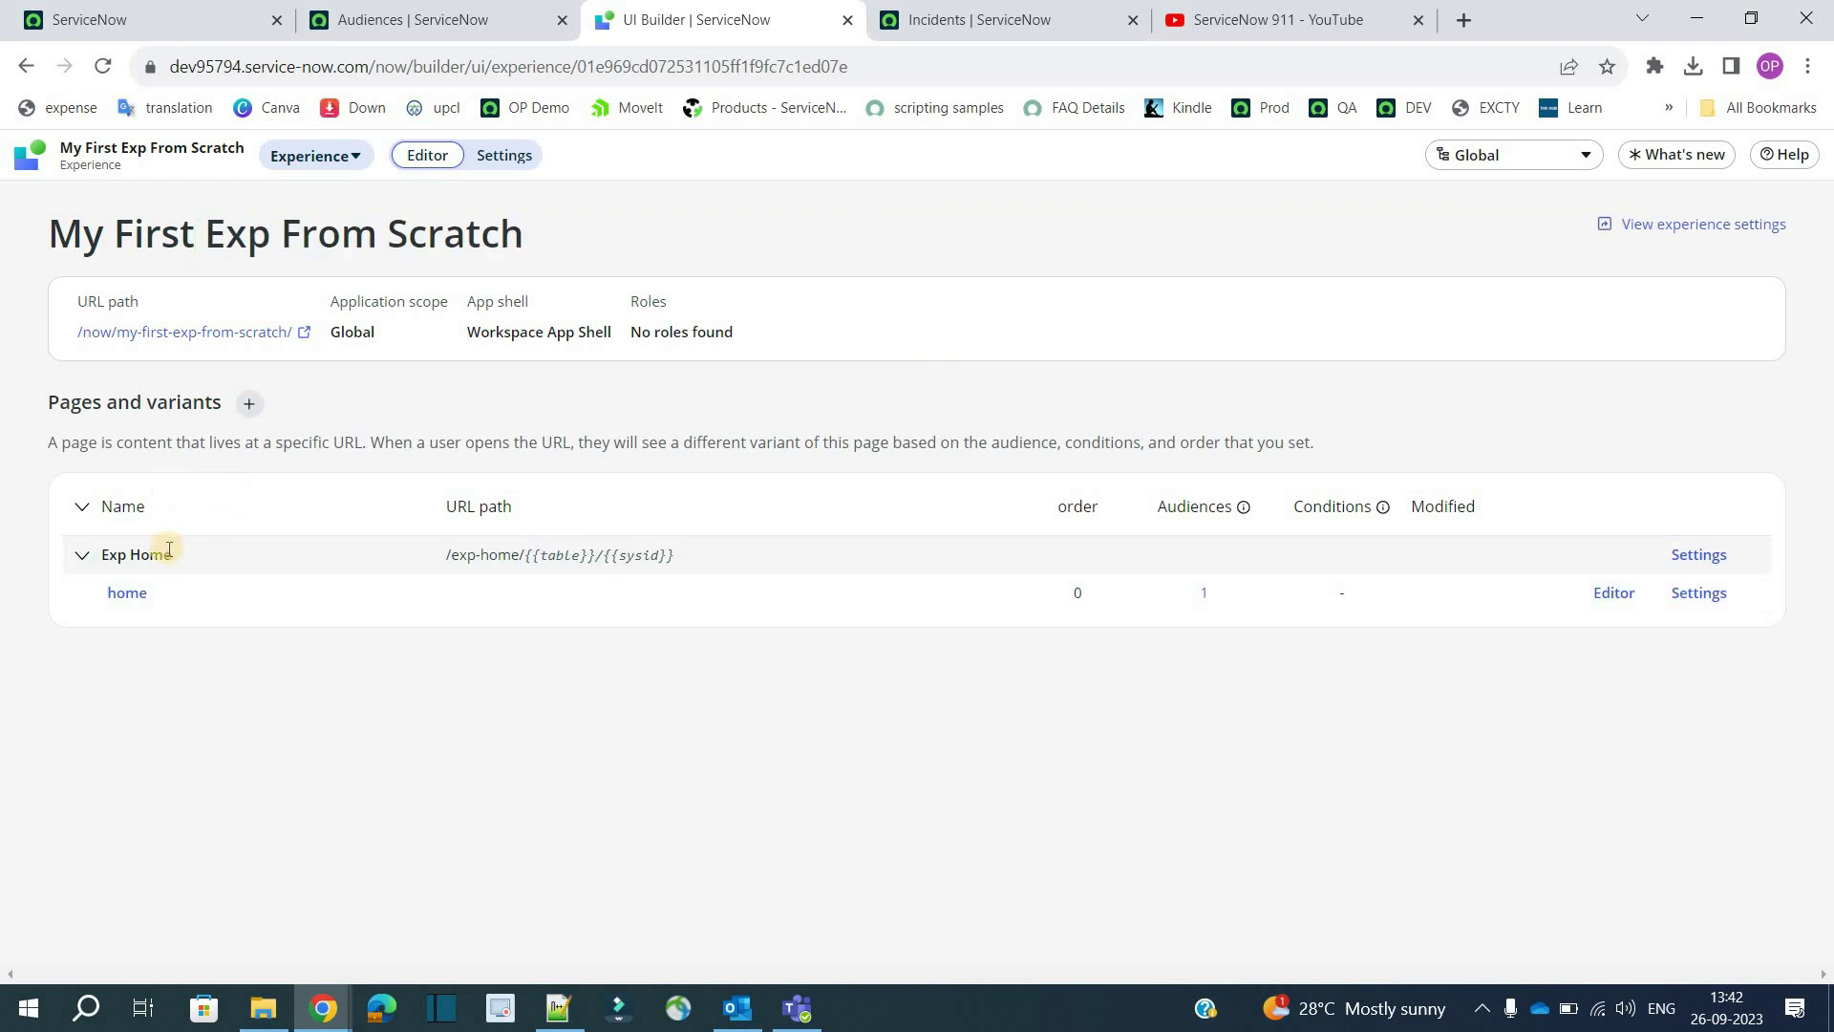
- Set the experience's landing path to Exp Home in Experience settings and save
triple_click(138, 561)
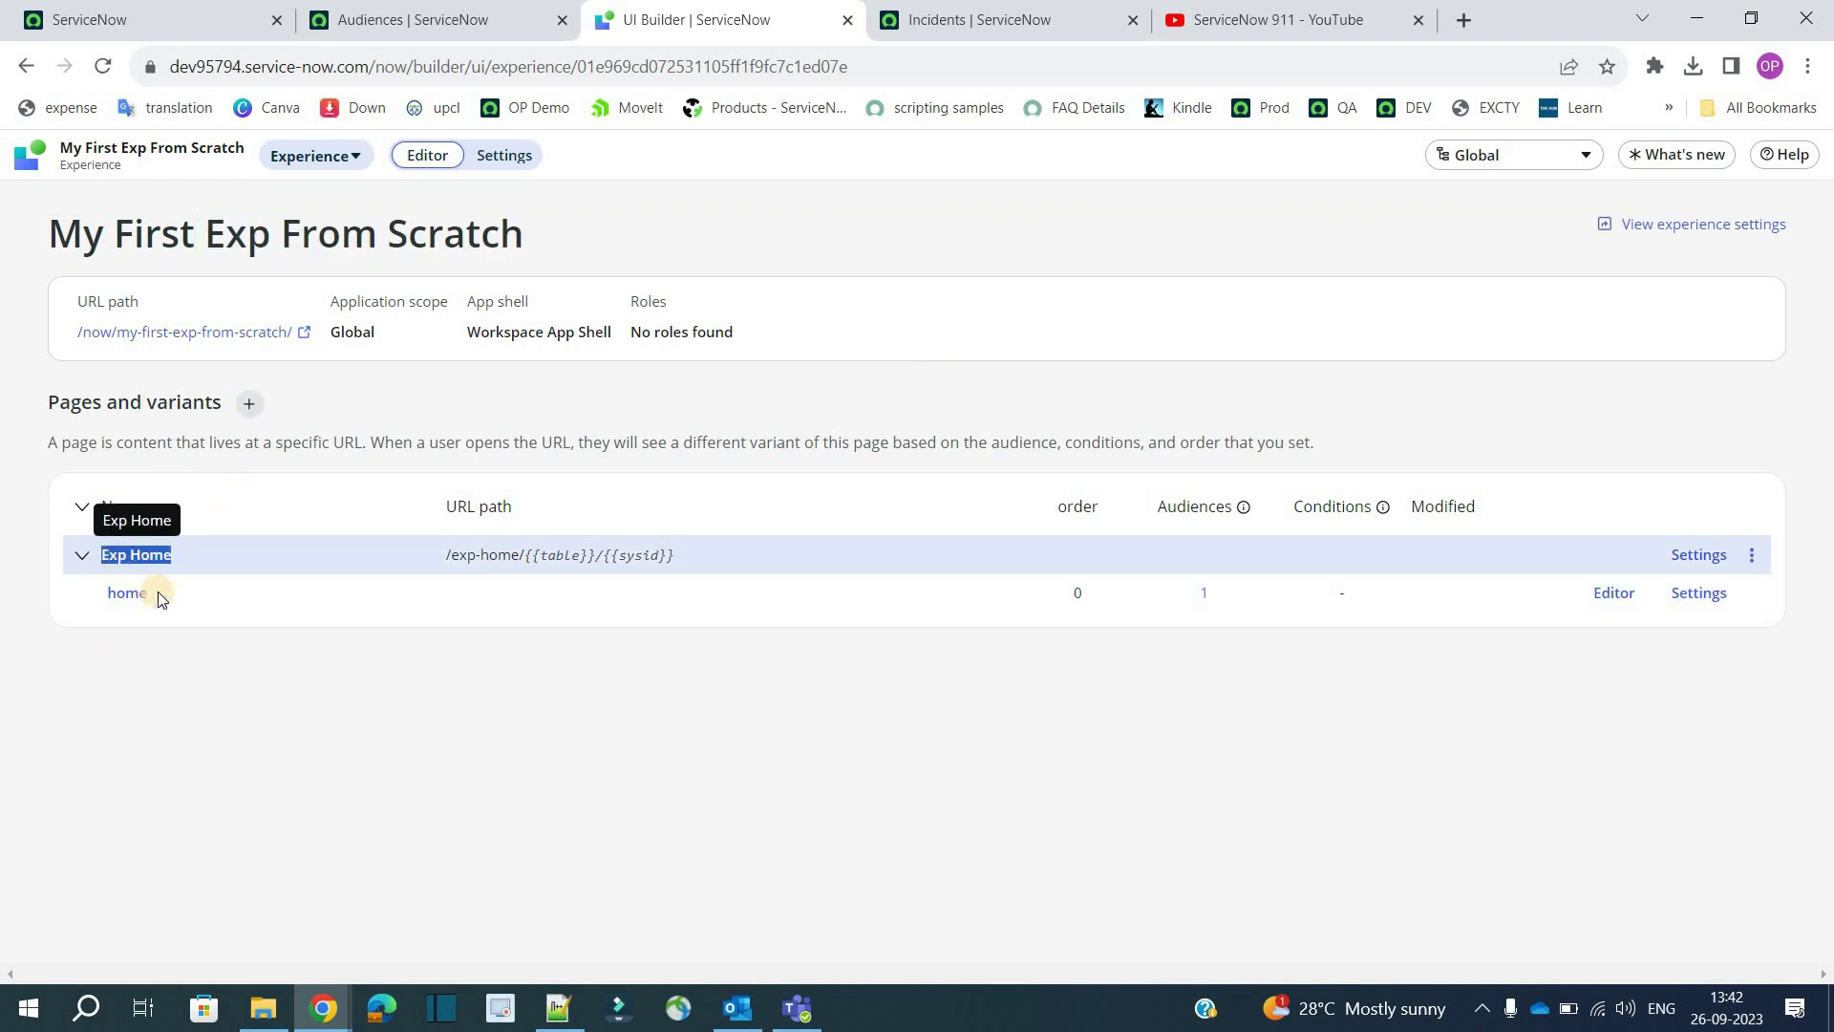
double_click(111, 596)
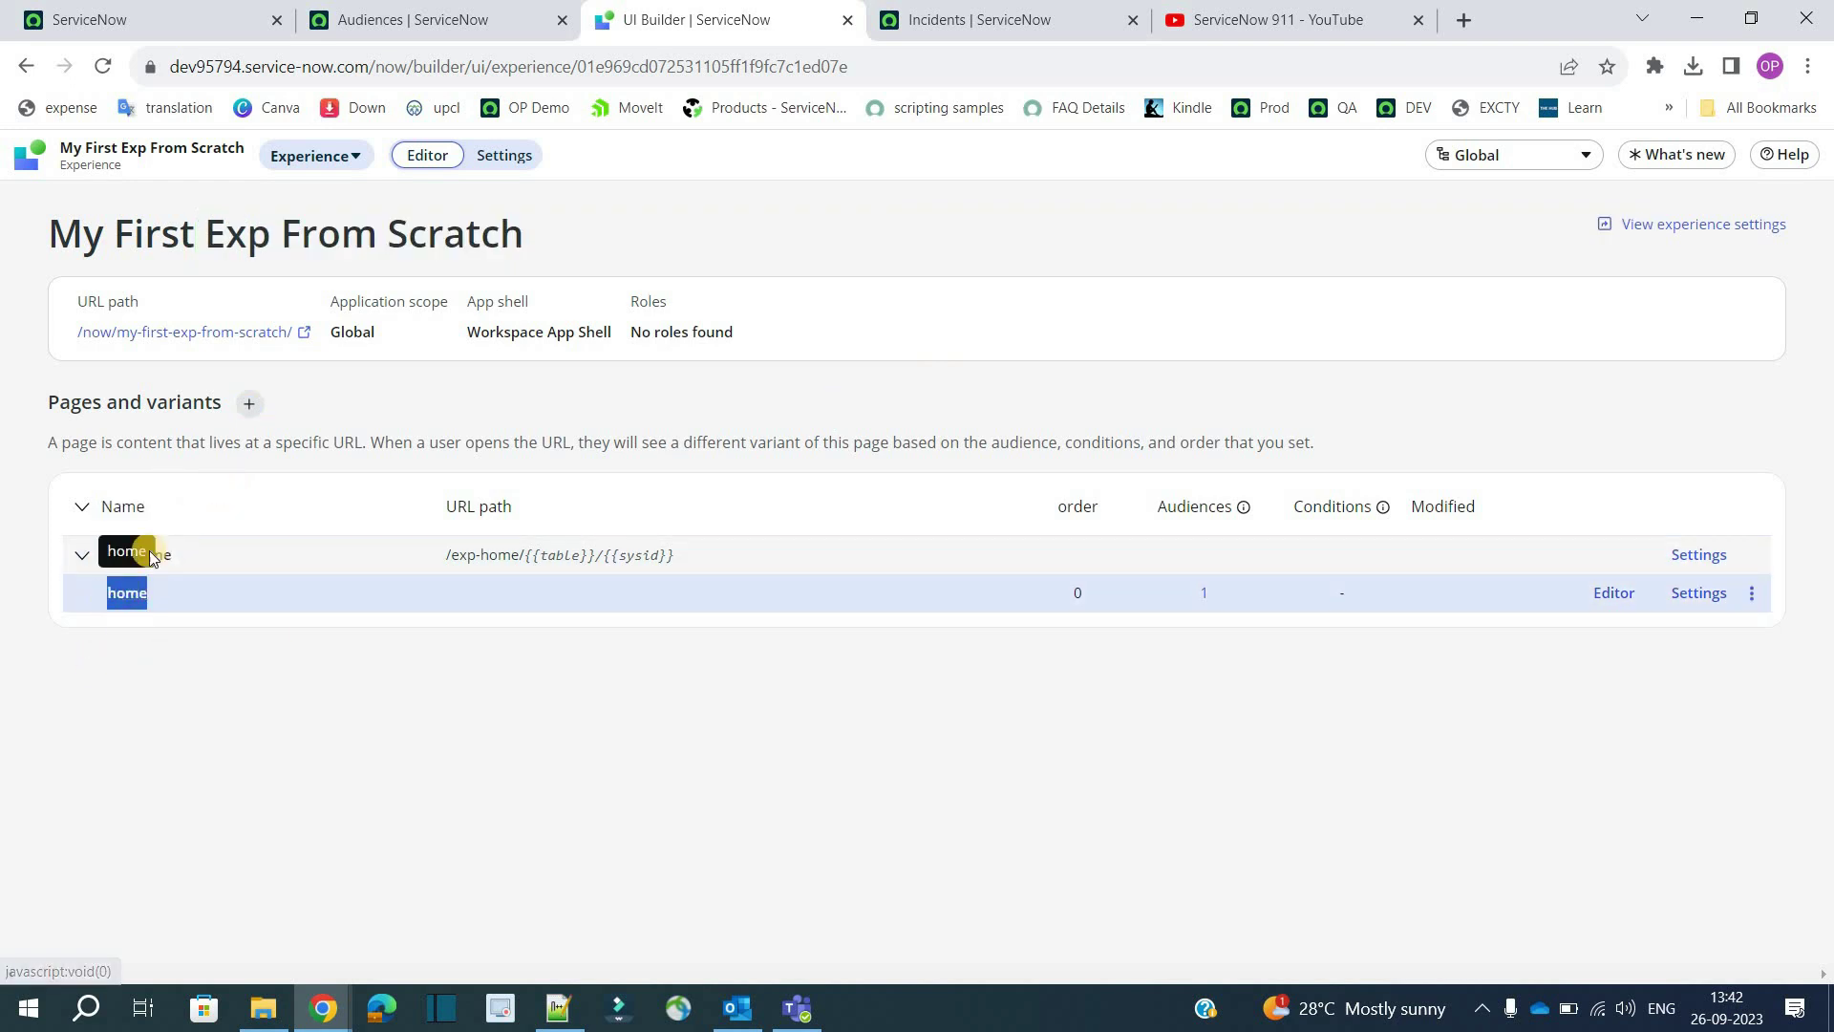
click(519, 157)
triple_click(599, 518)
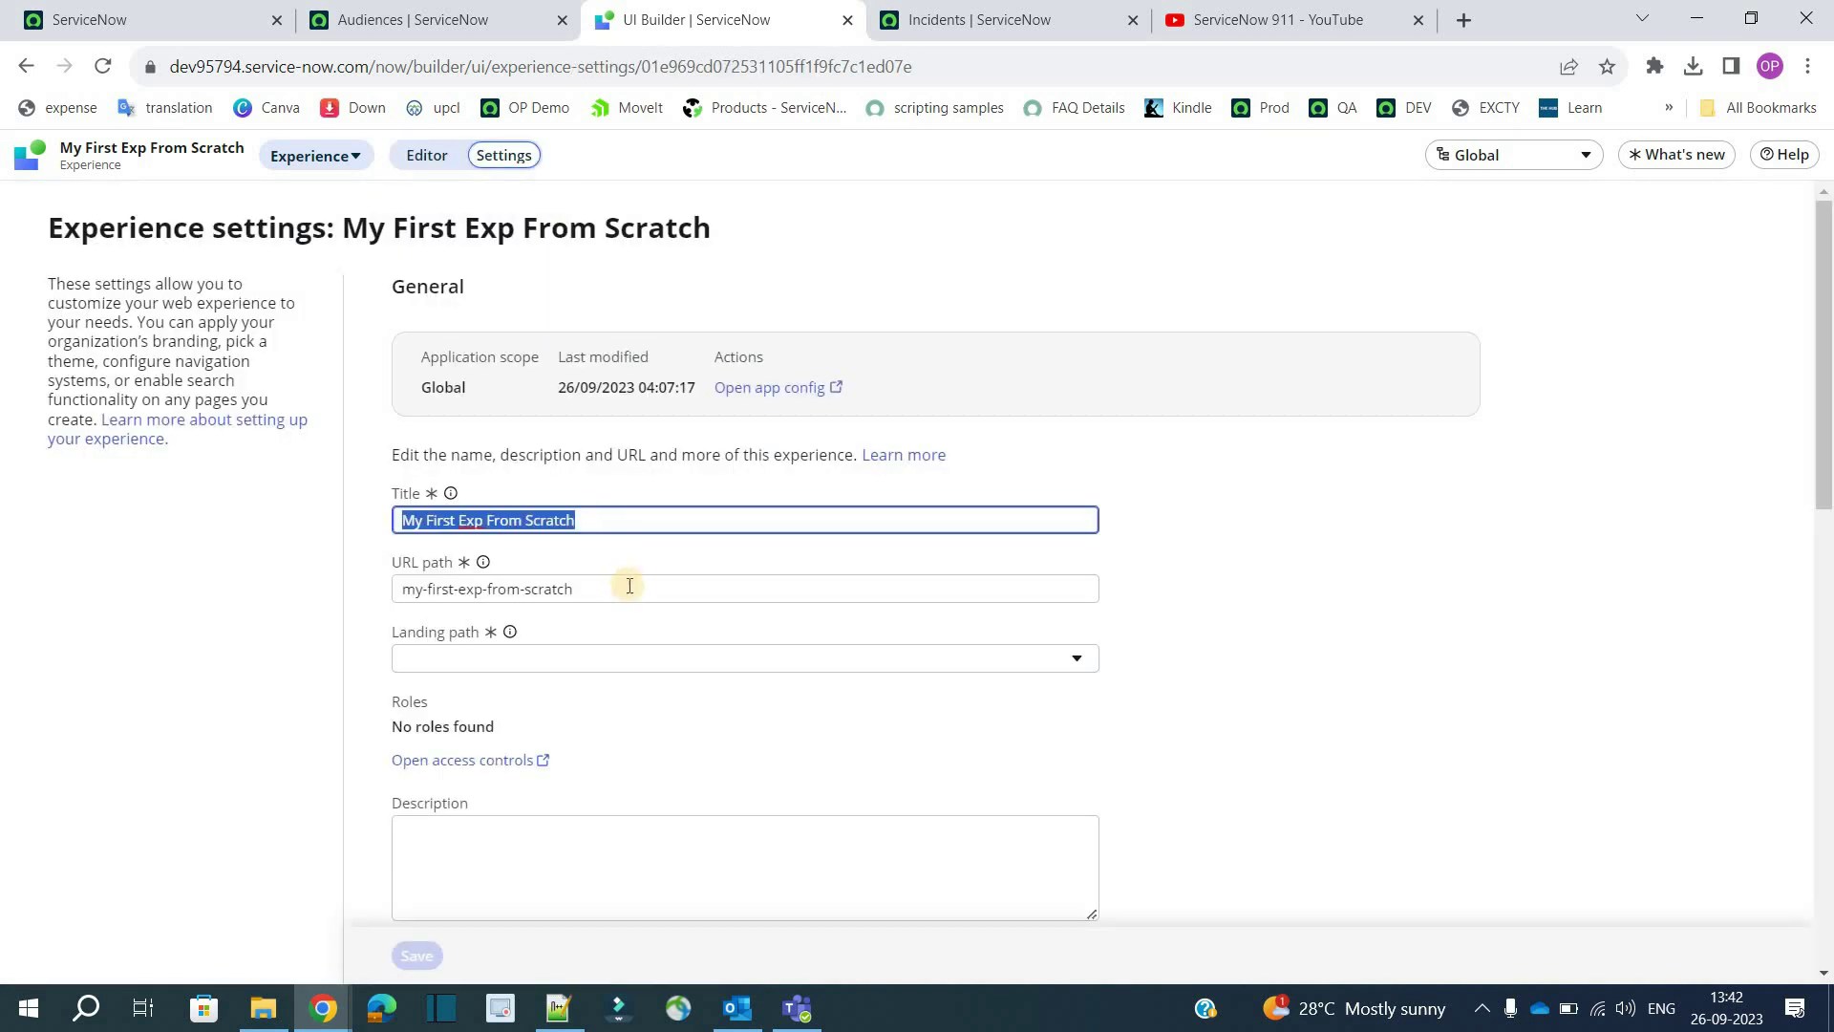
triple_click(627, 587)
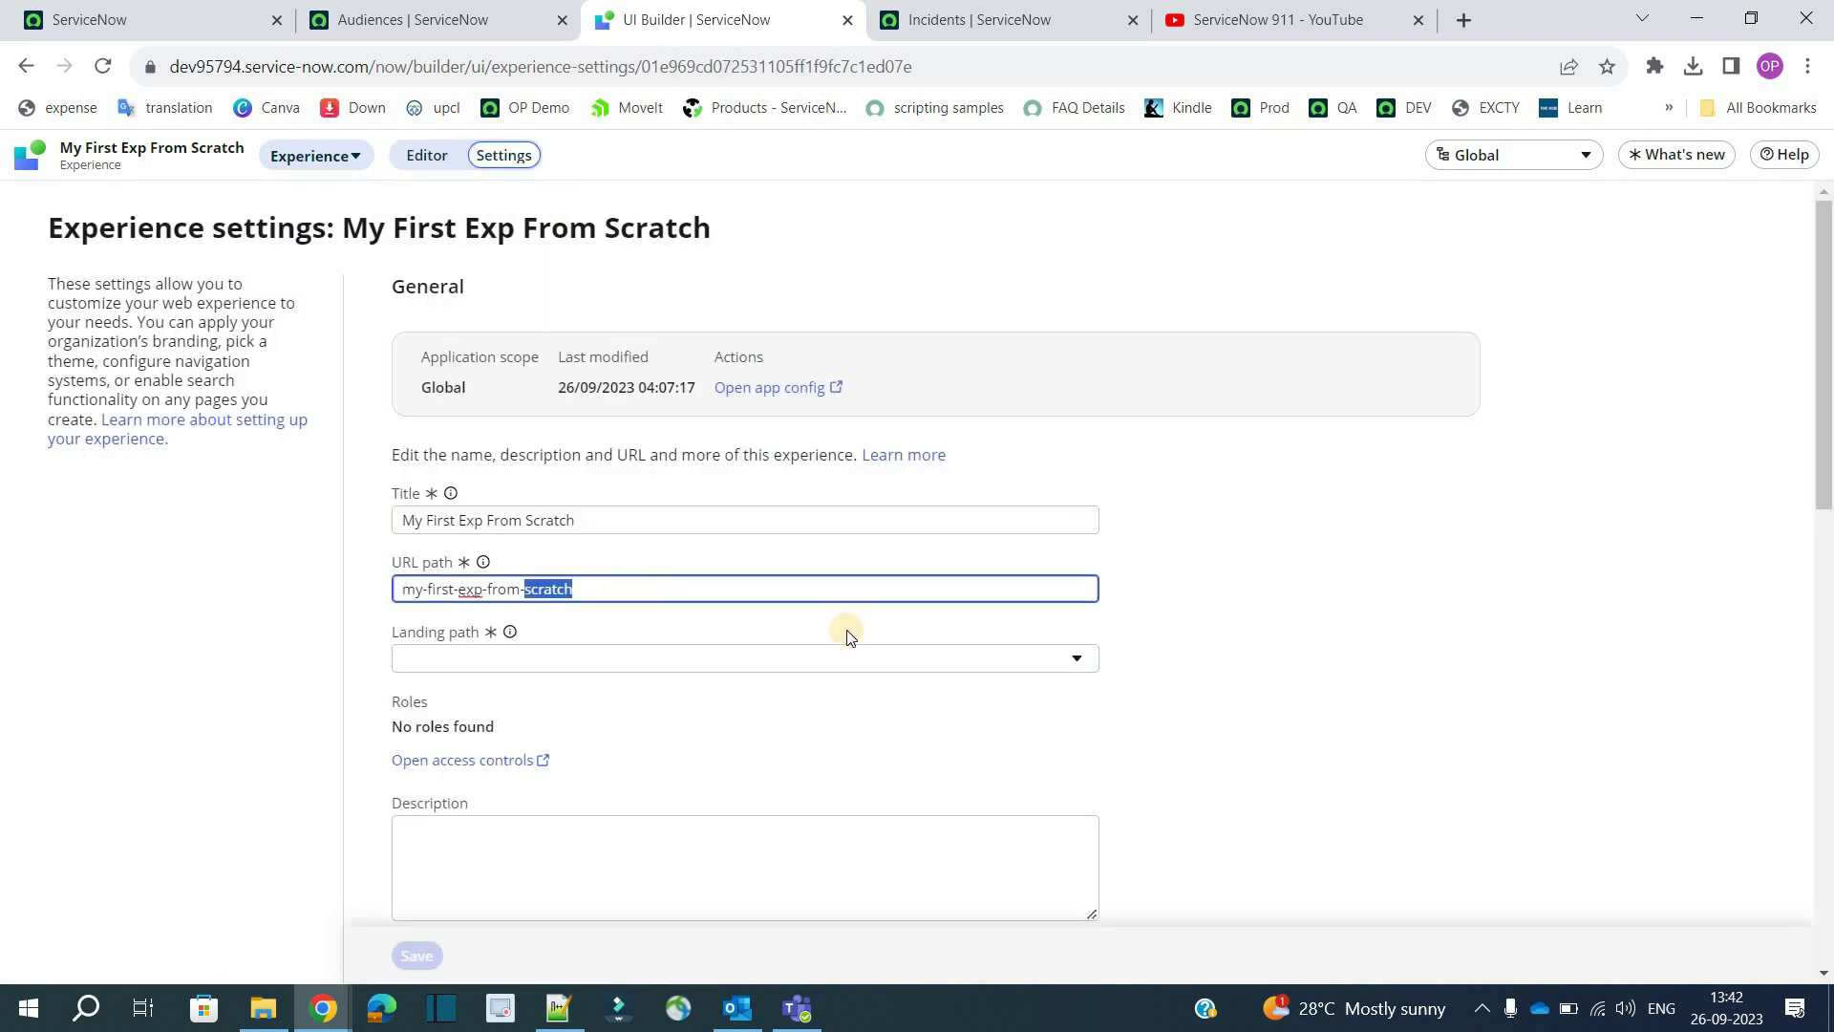
click(1070, 659)
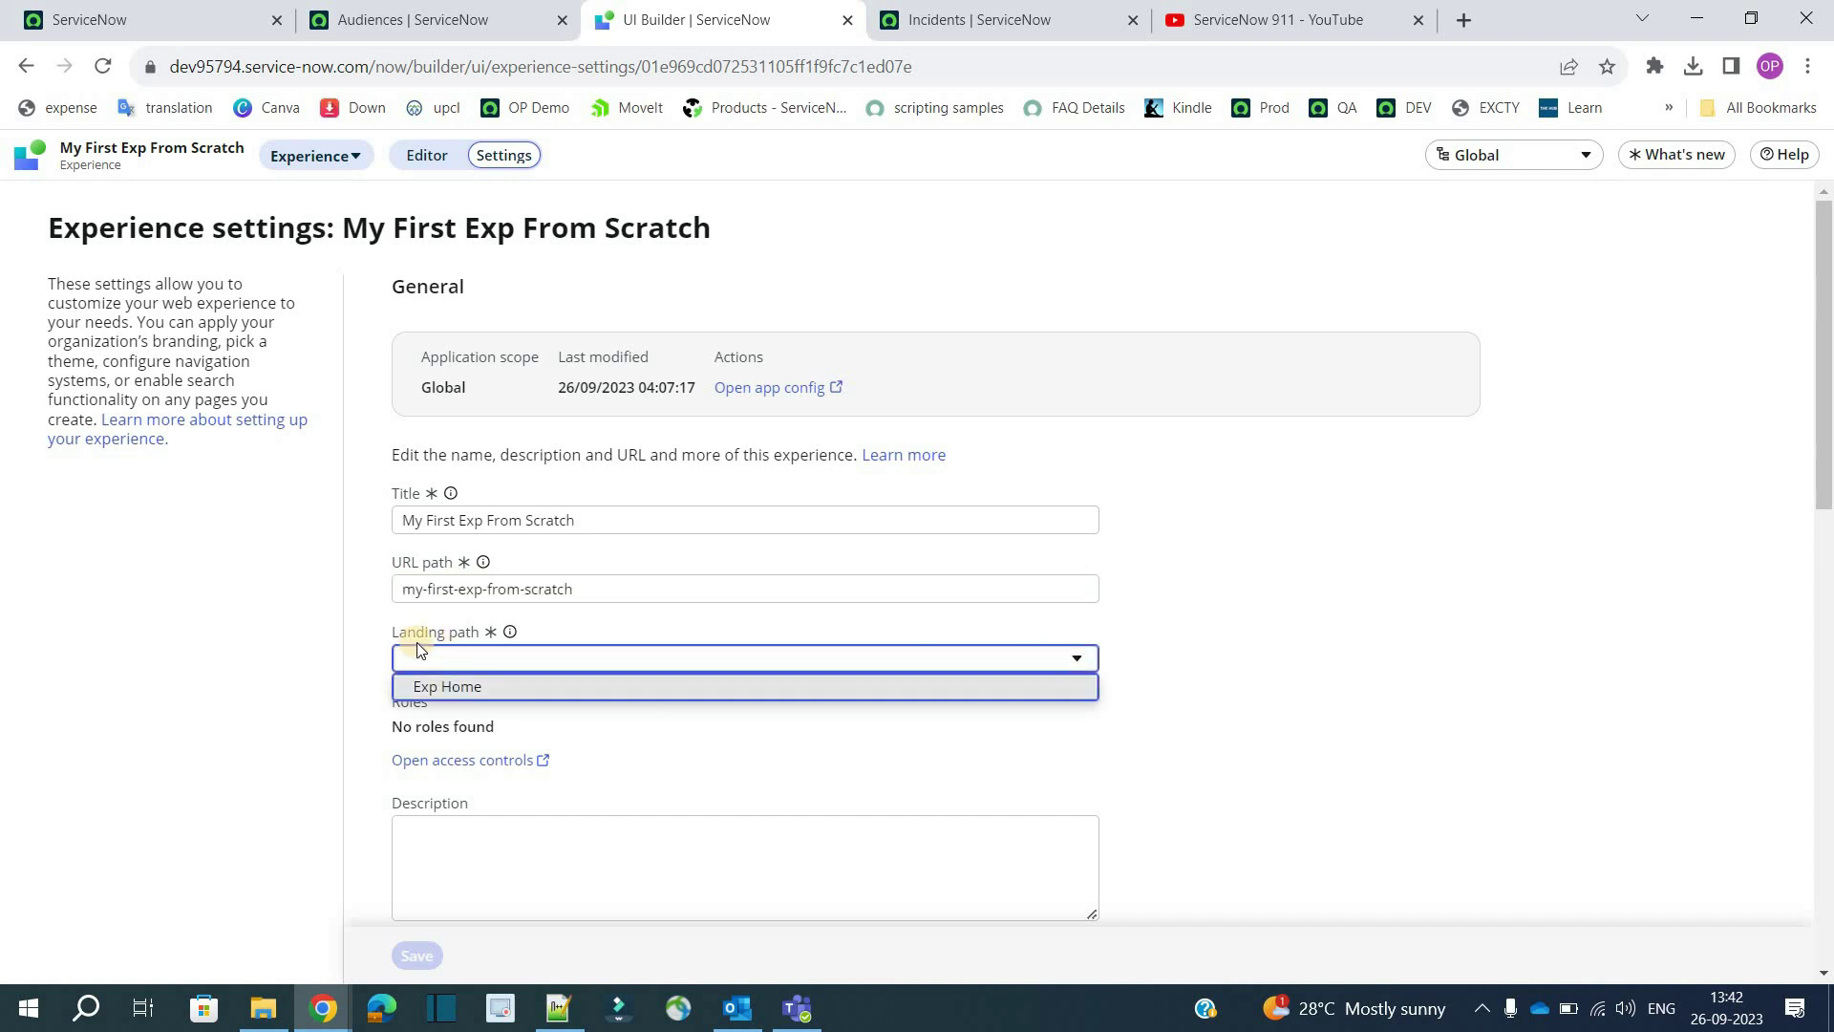
click(535, 686)
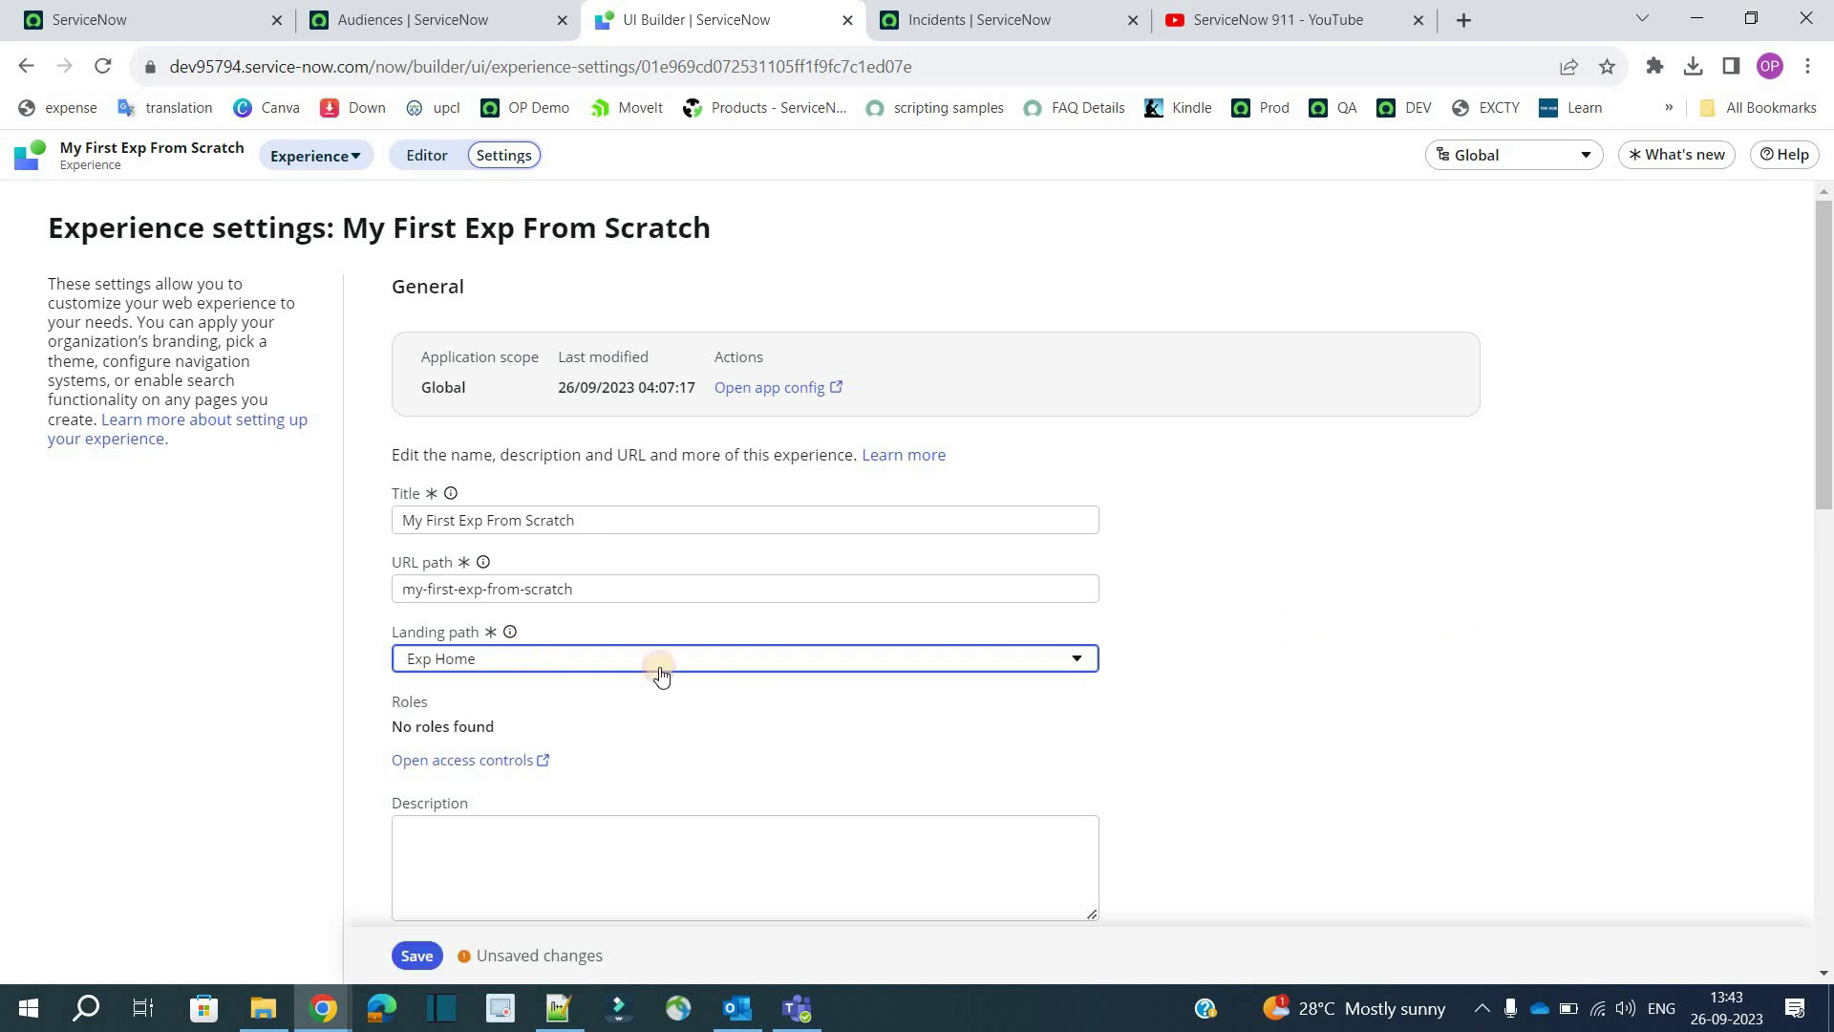
click(417, 954)
- In the Exp Home page settings, drop 'Exp ' from the name and 'exp-' from the URL path, then save
click(428, 156)
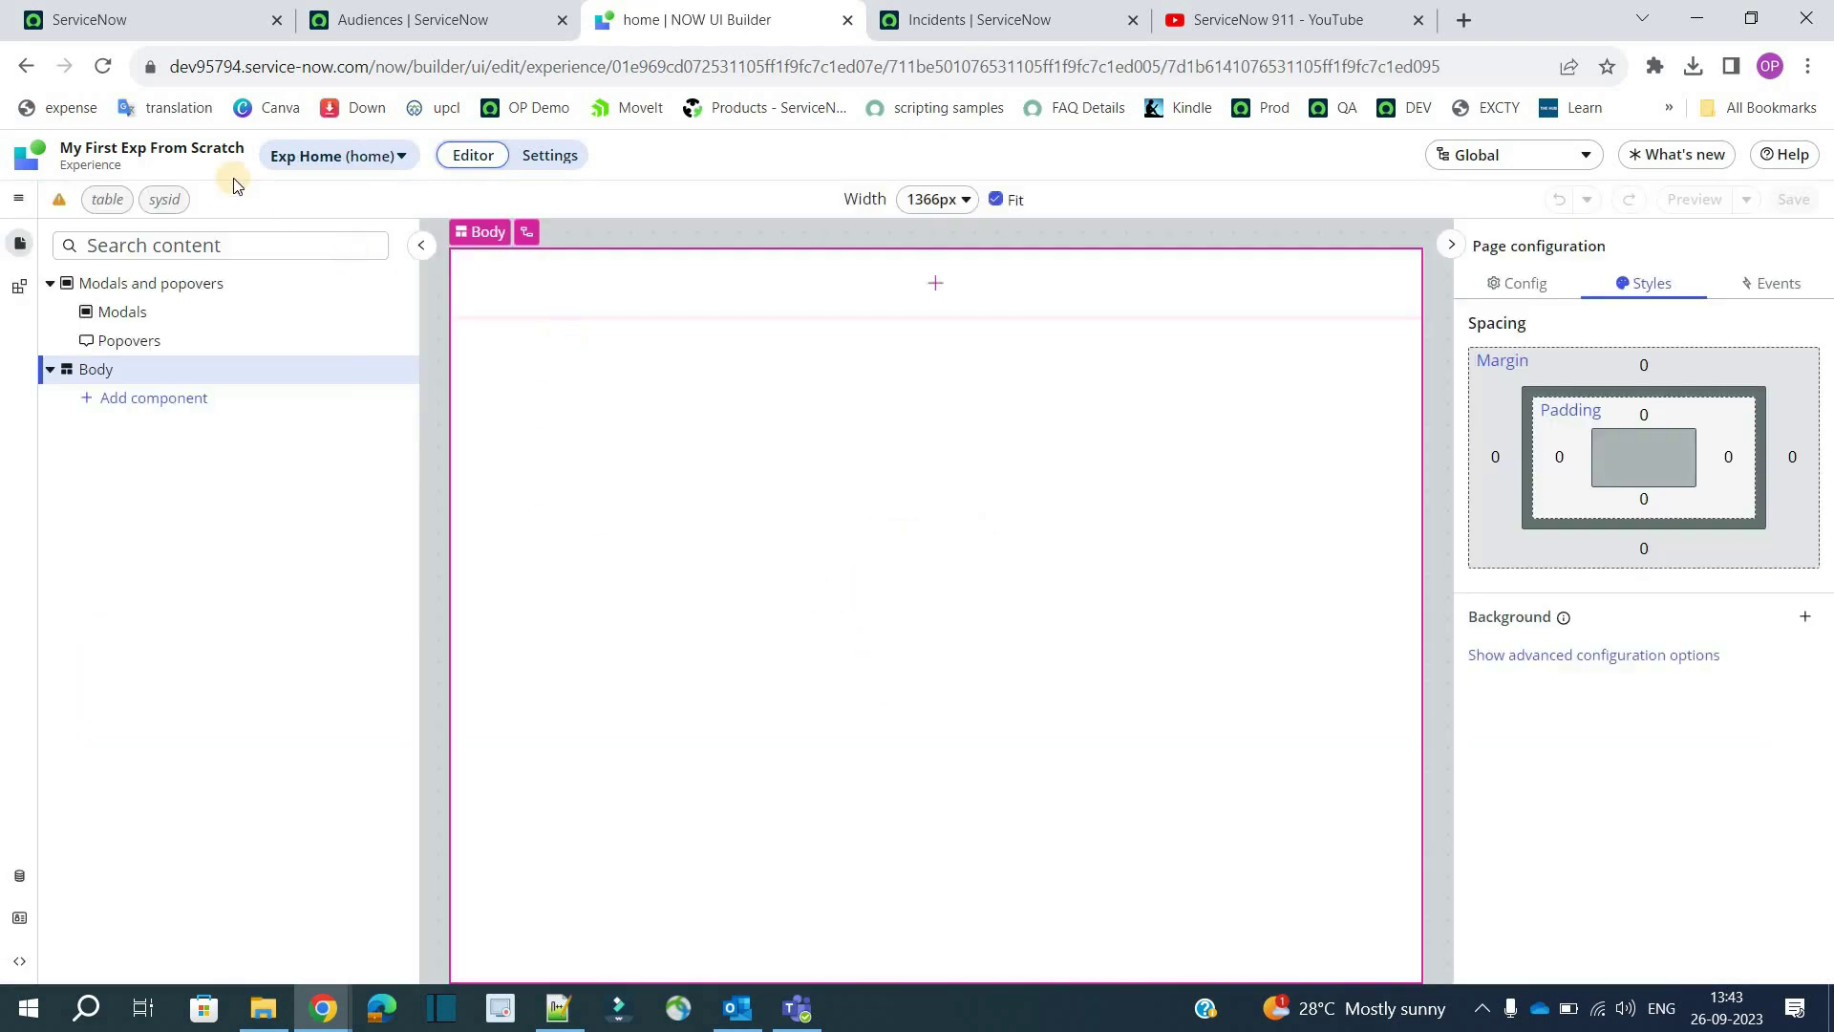
click(204, 151)
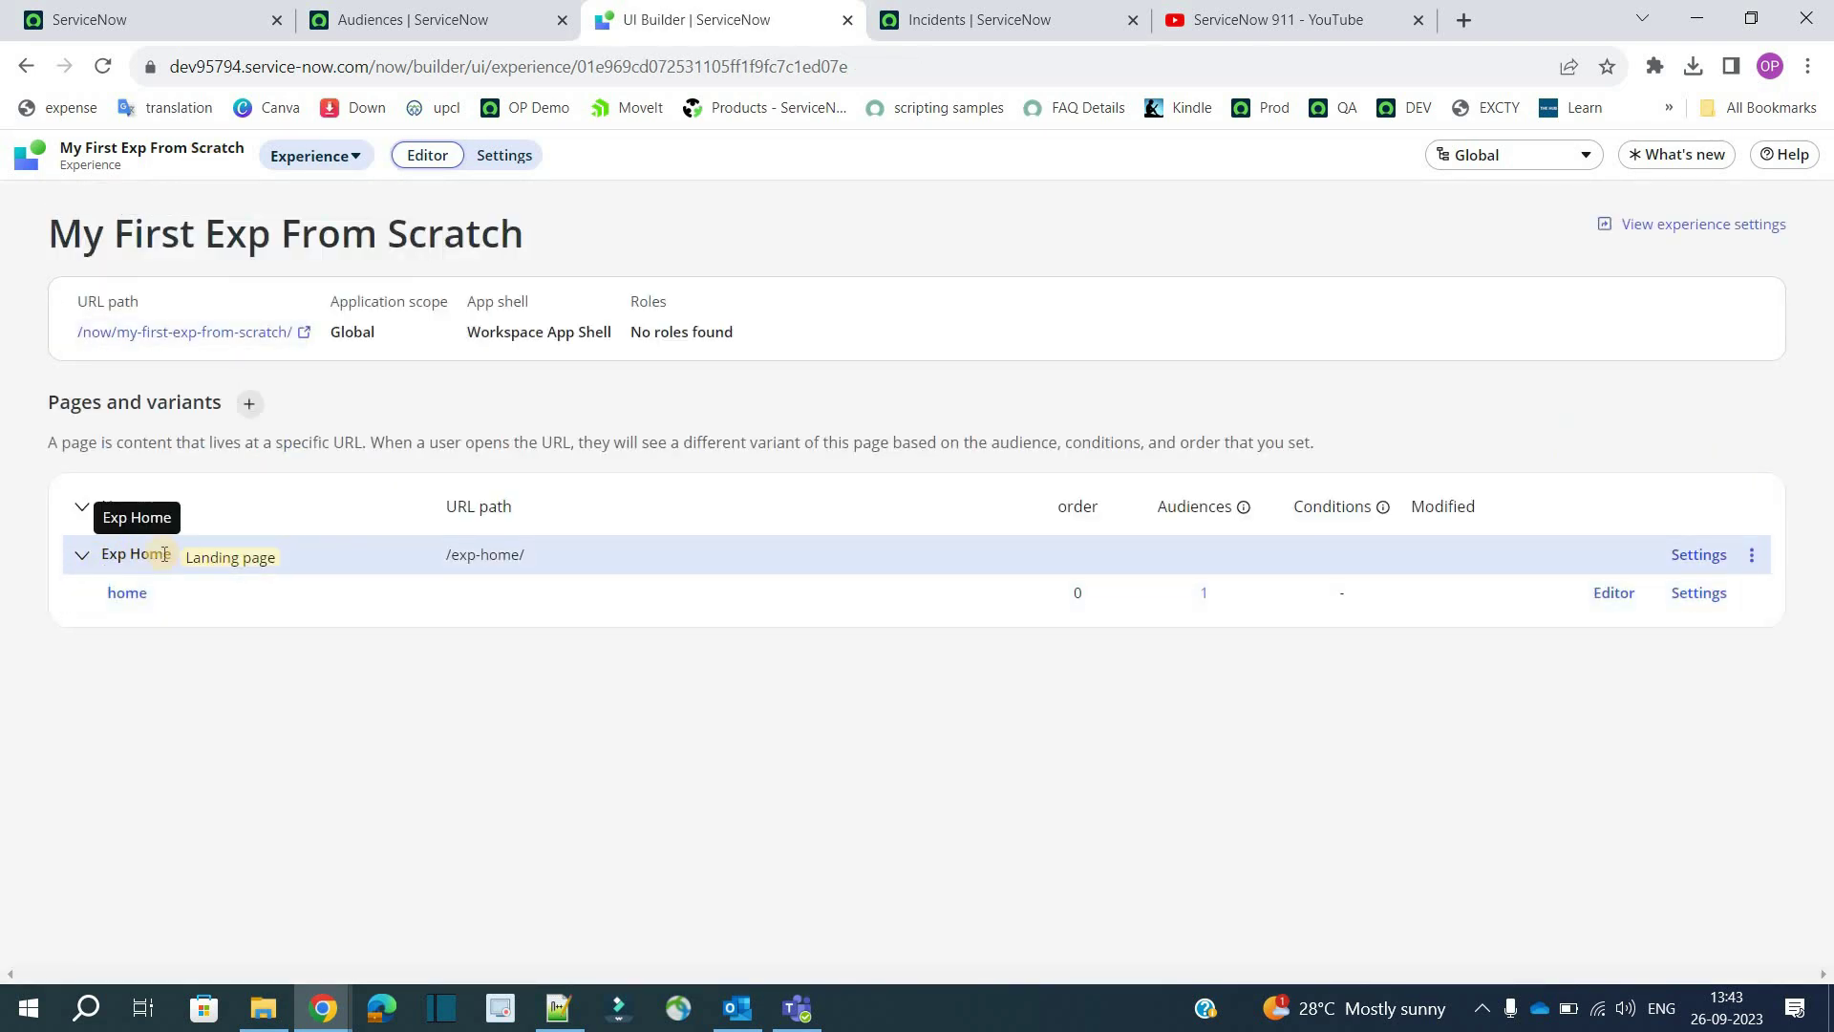
click(1701, 555)
drag(431, 484, 370, 486)
key(BackSpace)
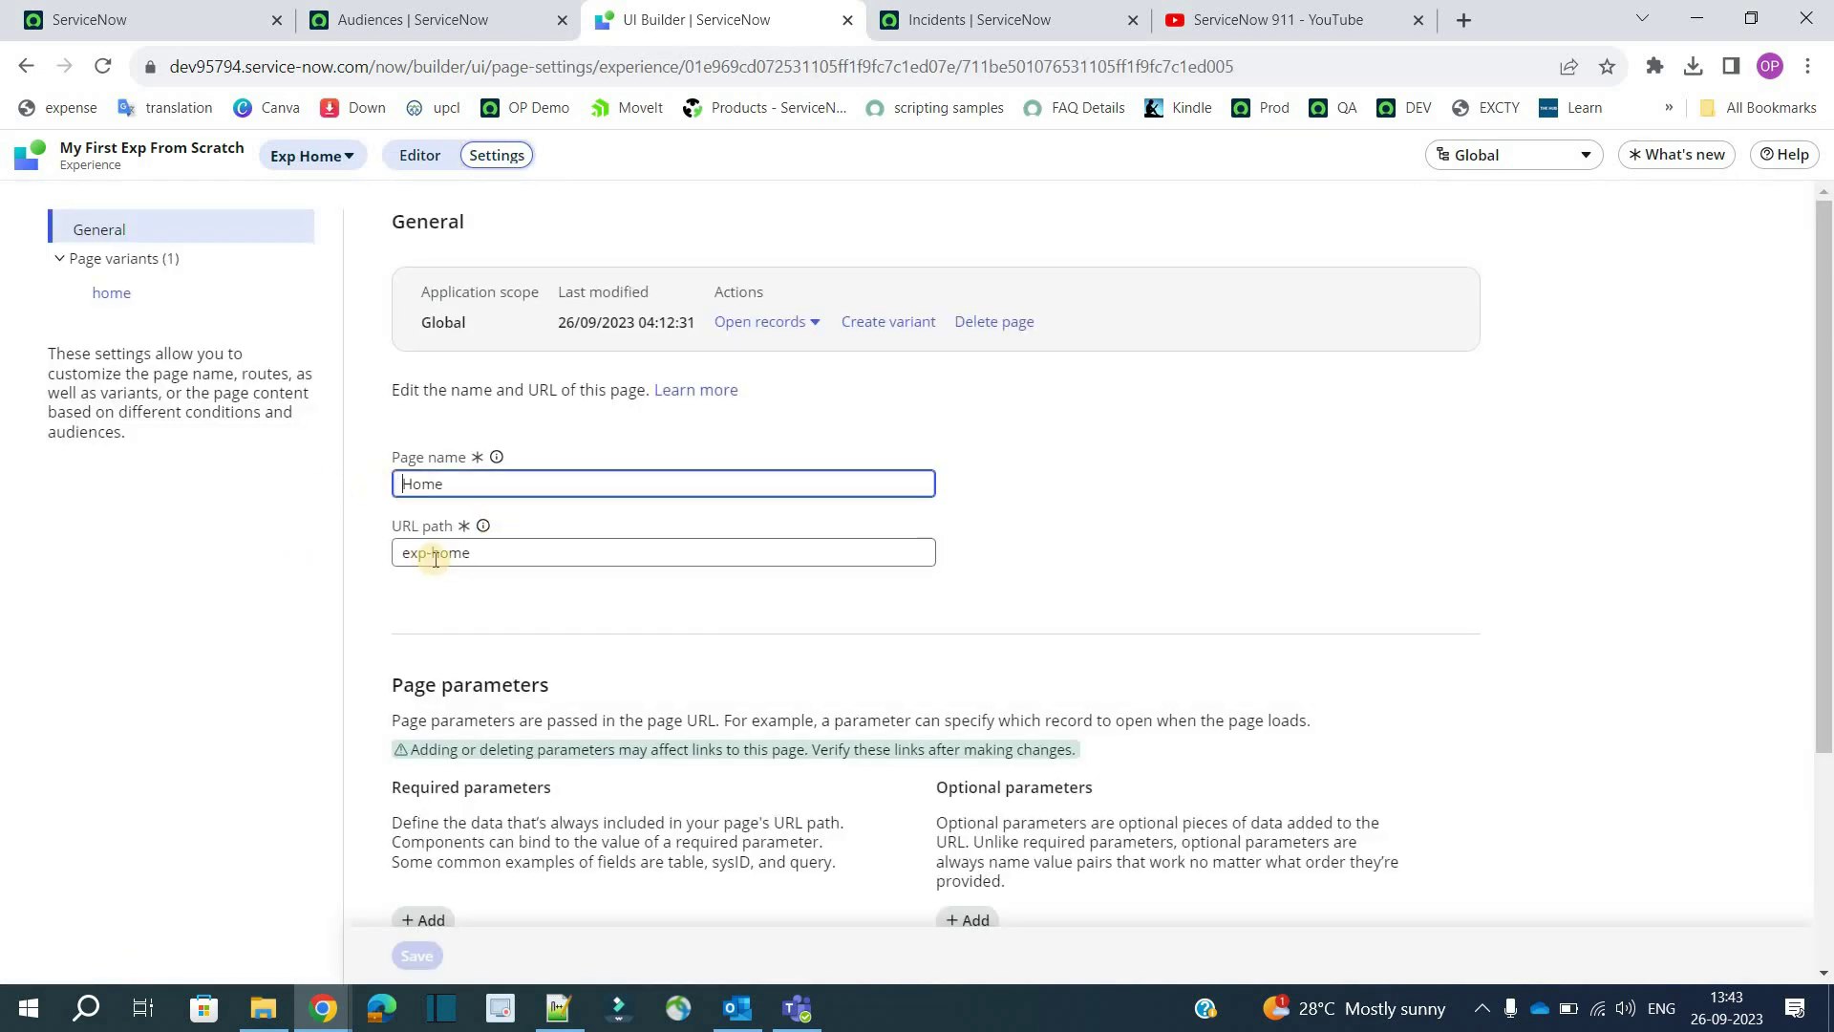
drag(433, 558, 384, 562)
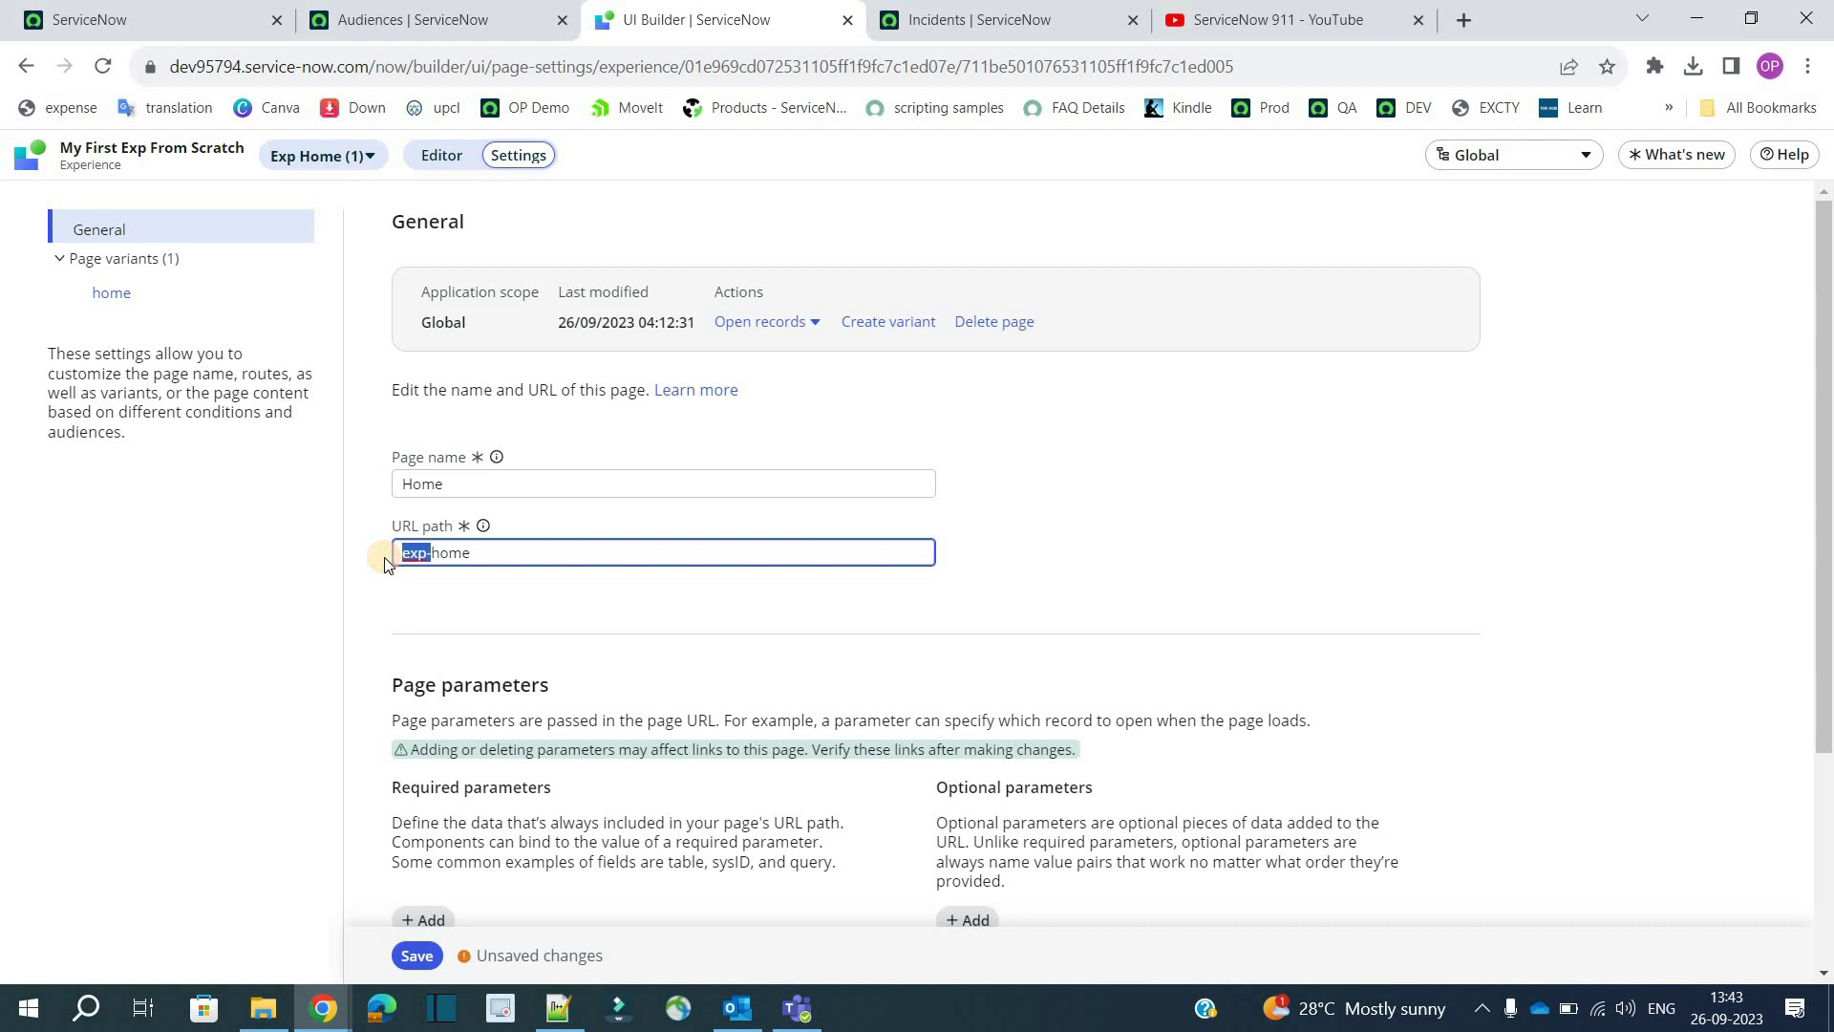
key(BackSpace)
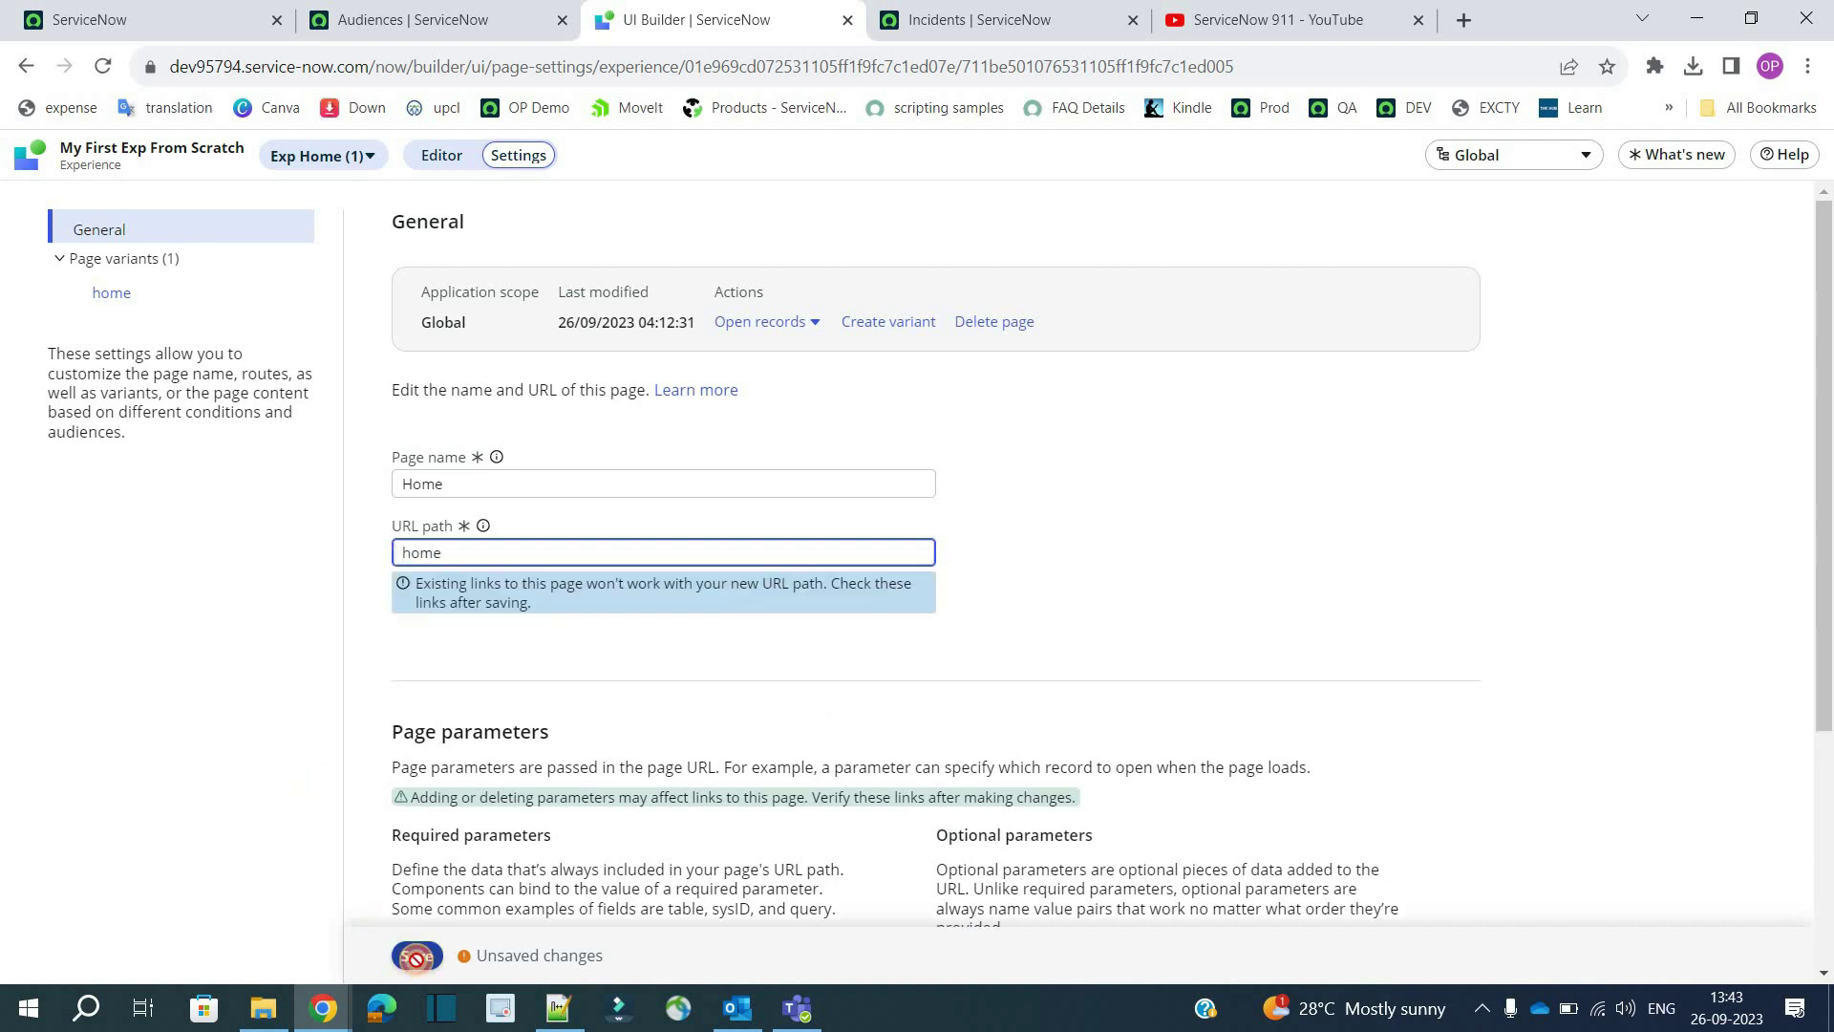
click(415, 956)
- Return to the experience overview and open the Home page's home variant in the editor
click(191, 151)
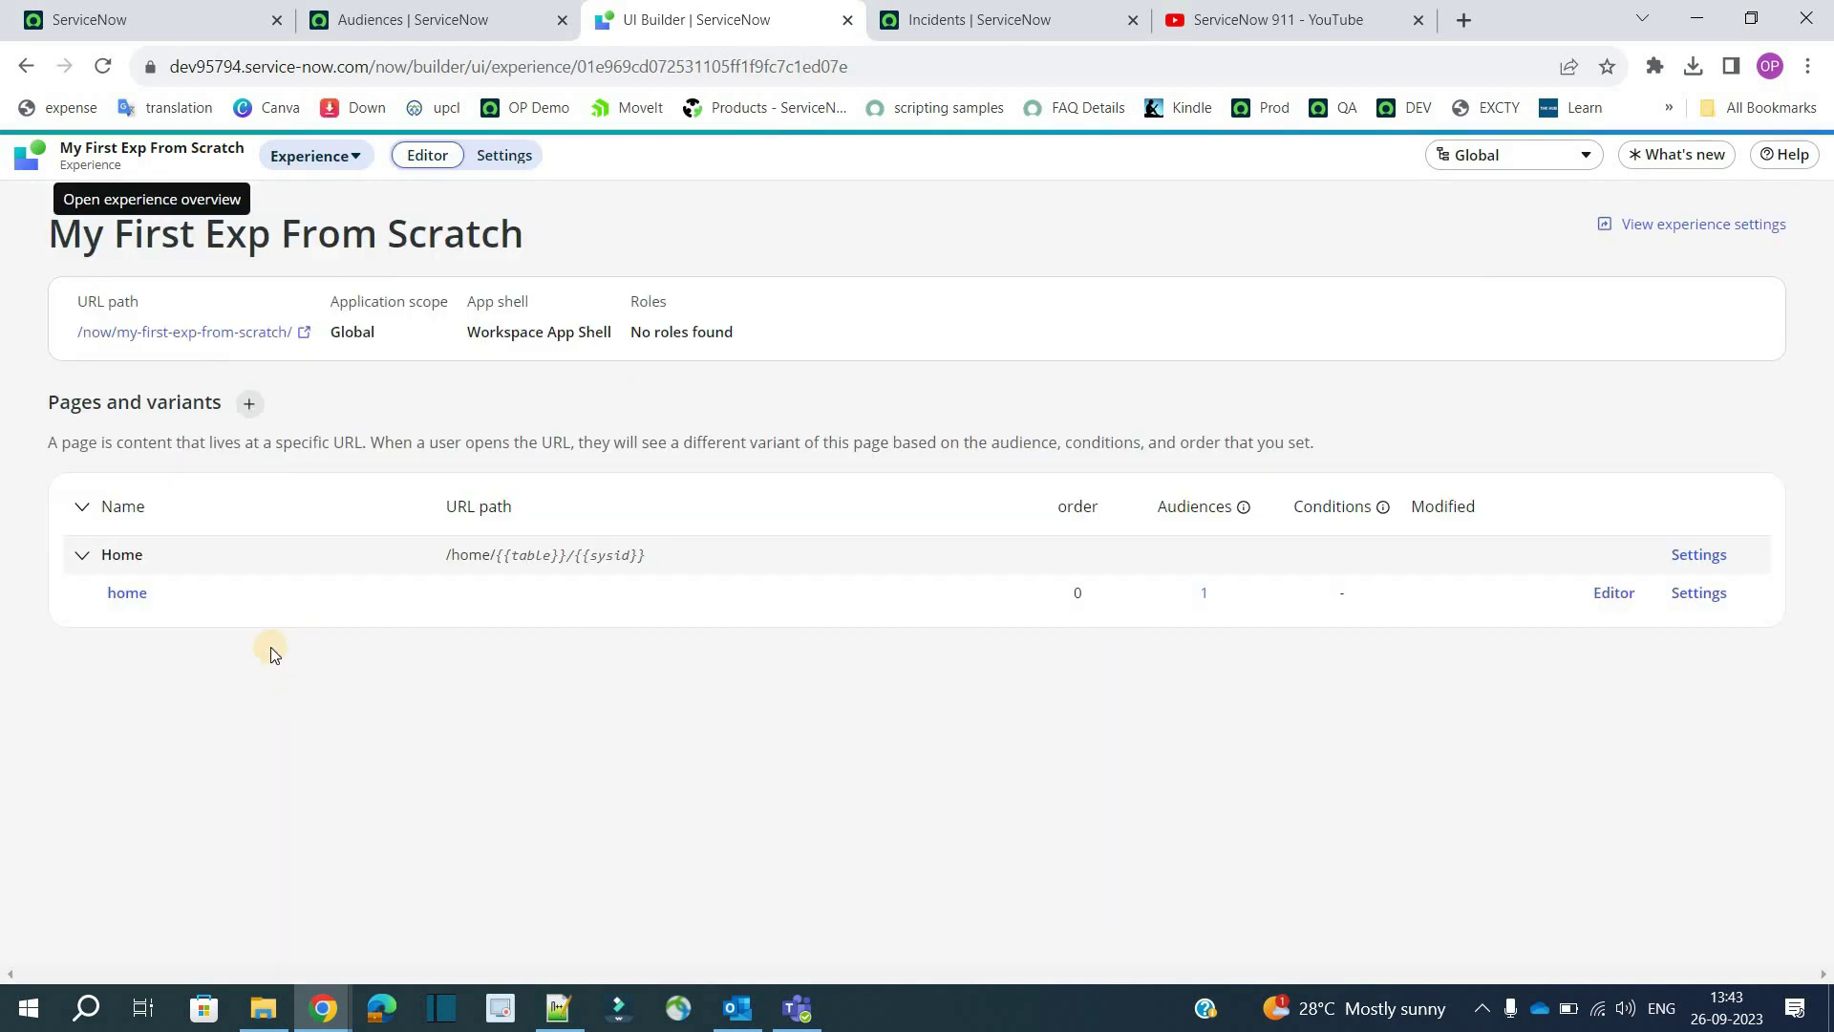
click(72, 565)
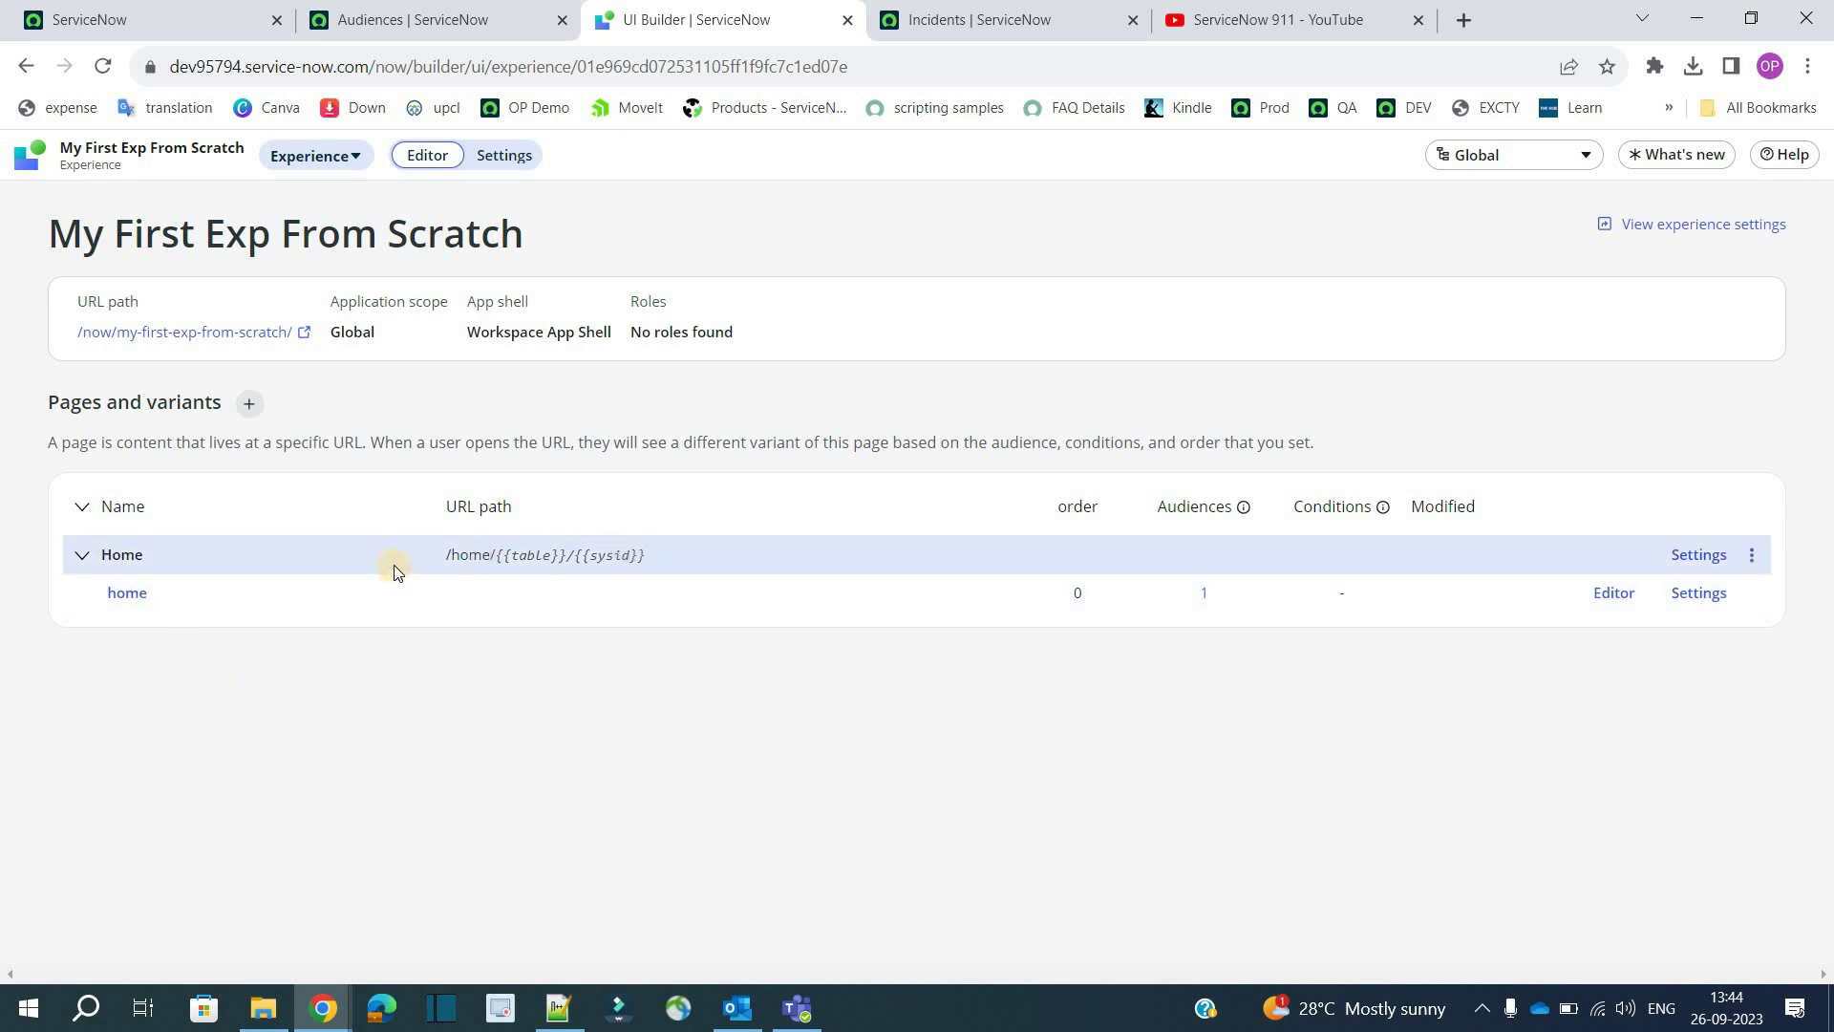
drag(445, 562, 490, 572)
click(1467, 741)
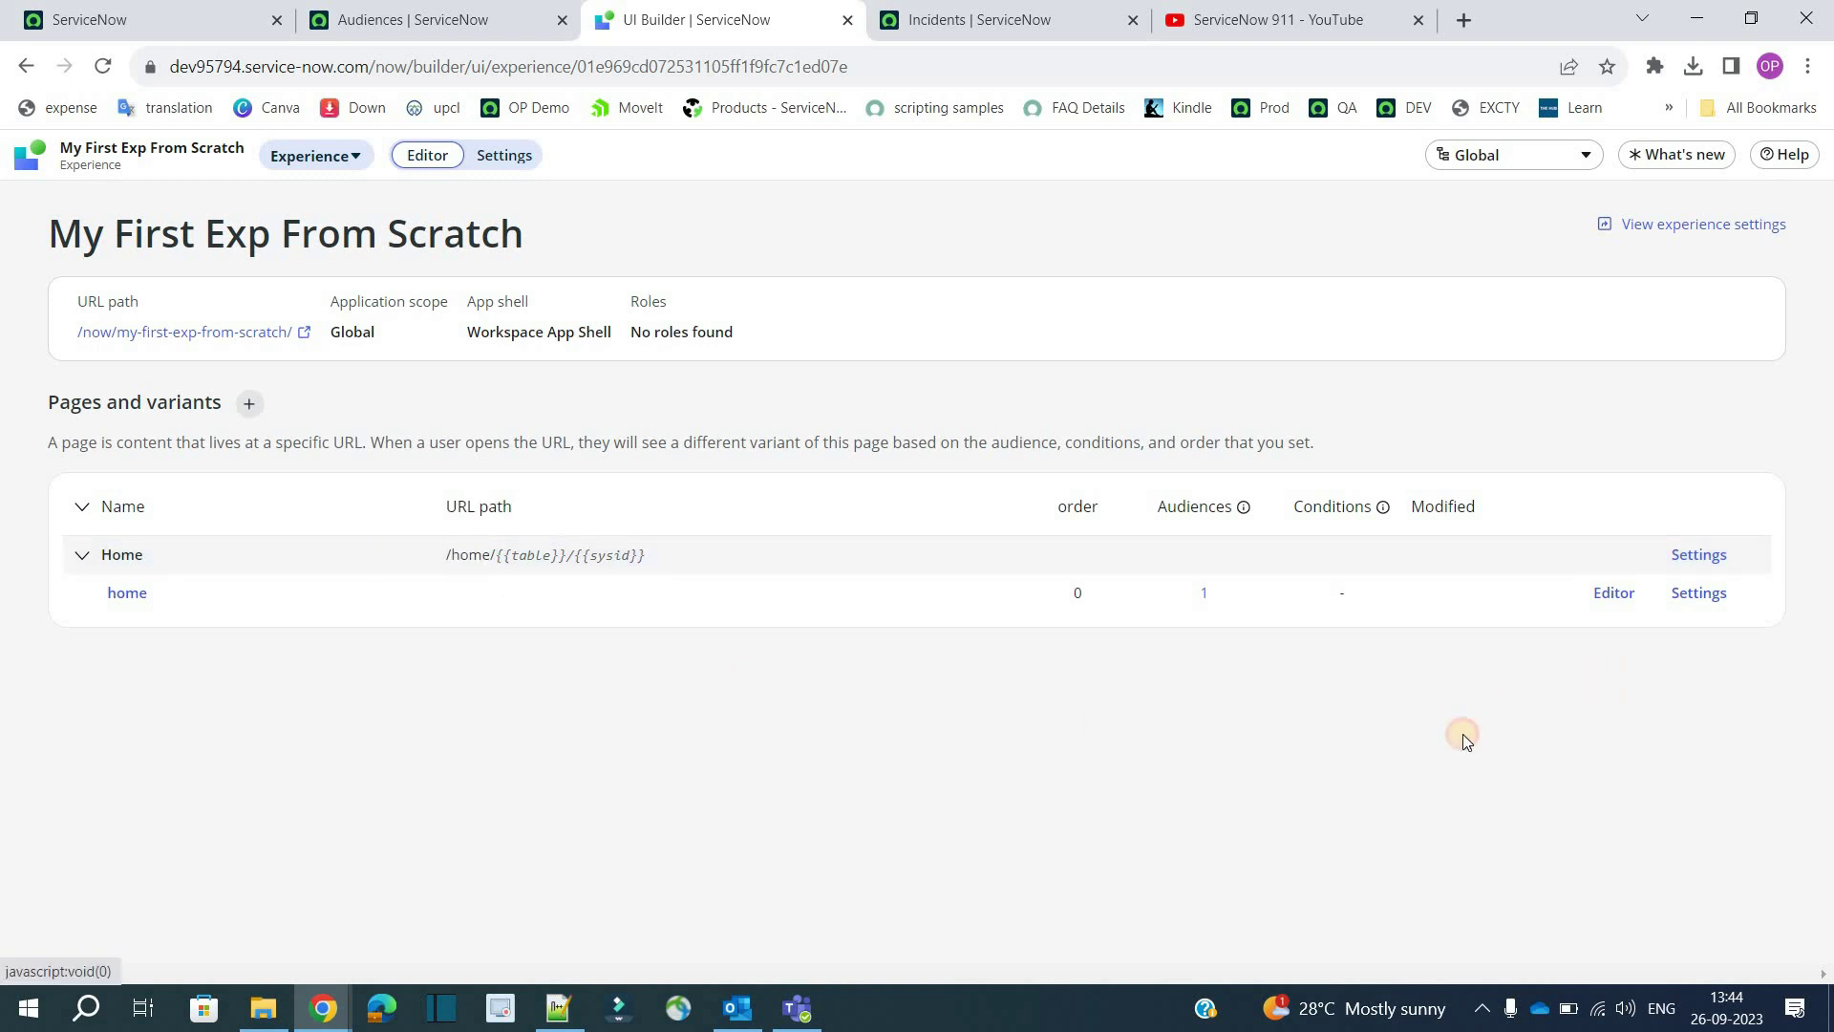
click(1614, 593)
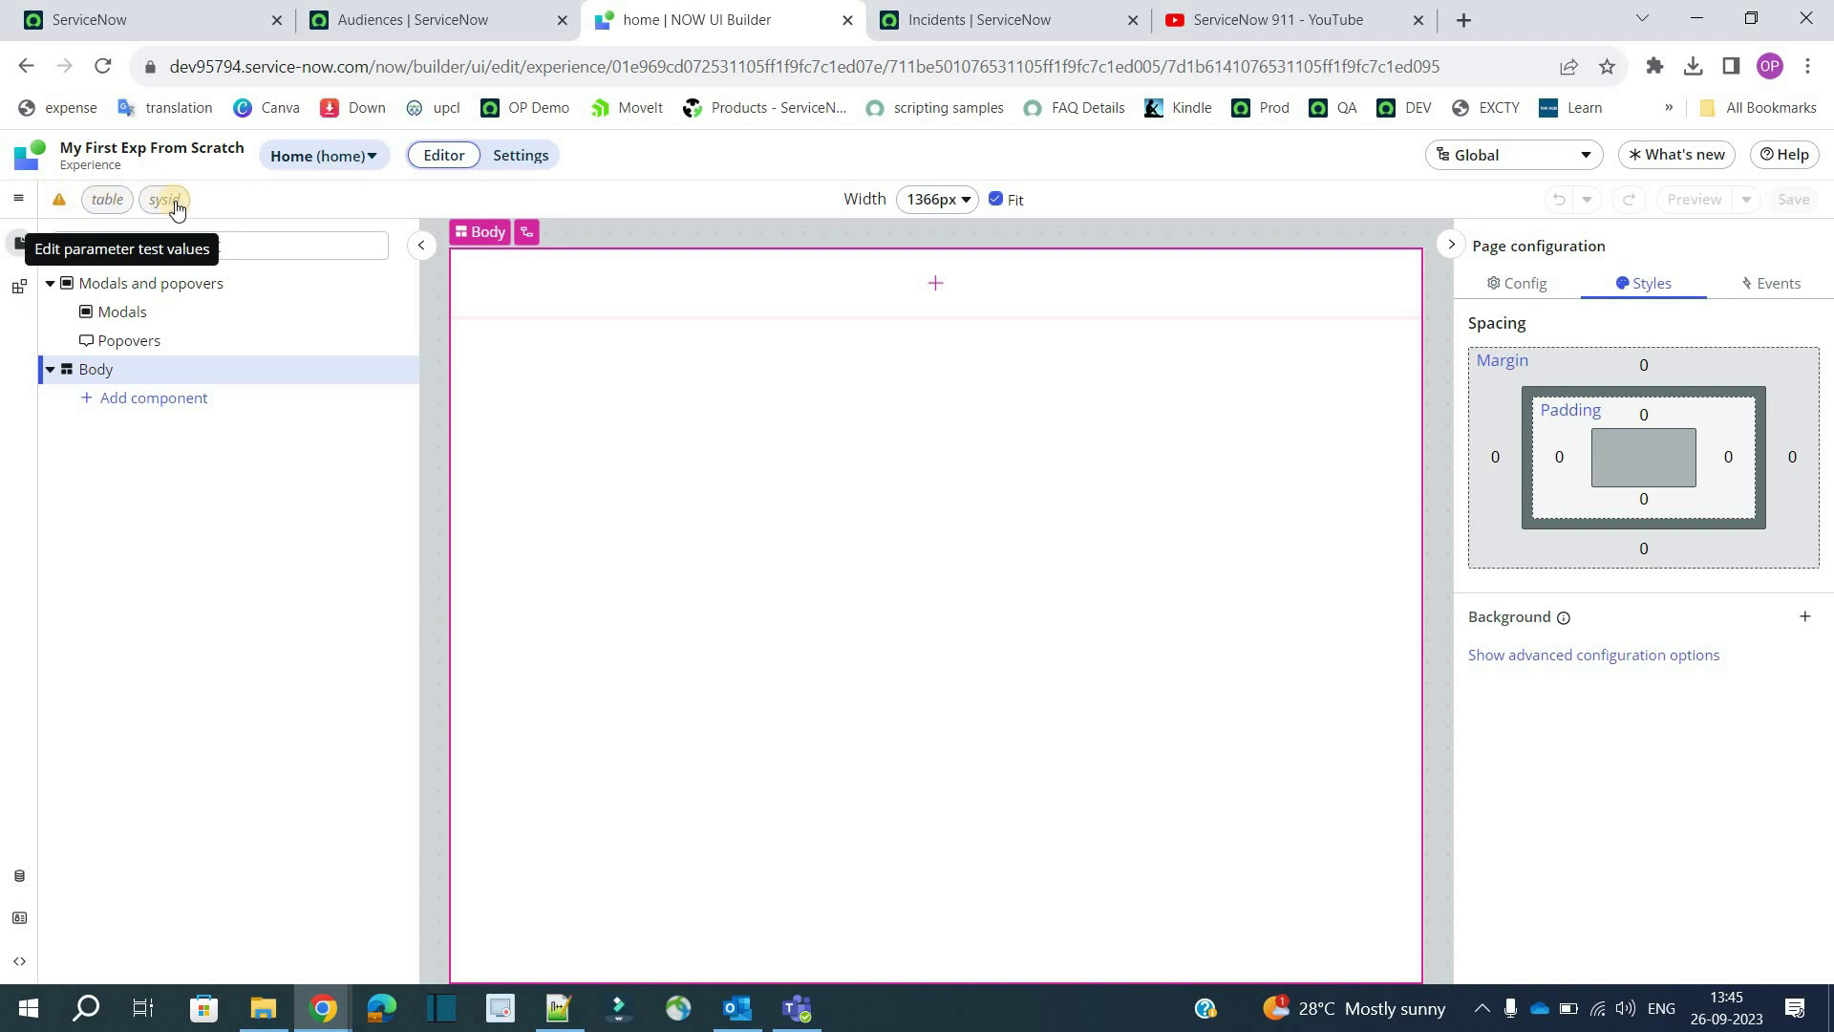
- Set test values table = incident and sysid = an incident's copied sys_id, then apply them
click(61, 201)
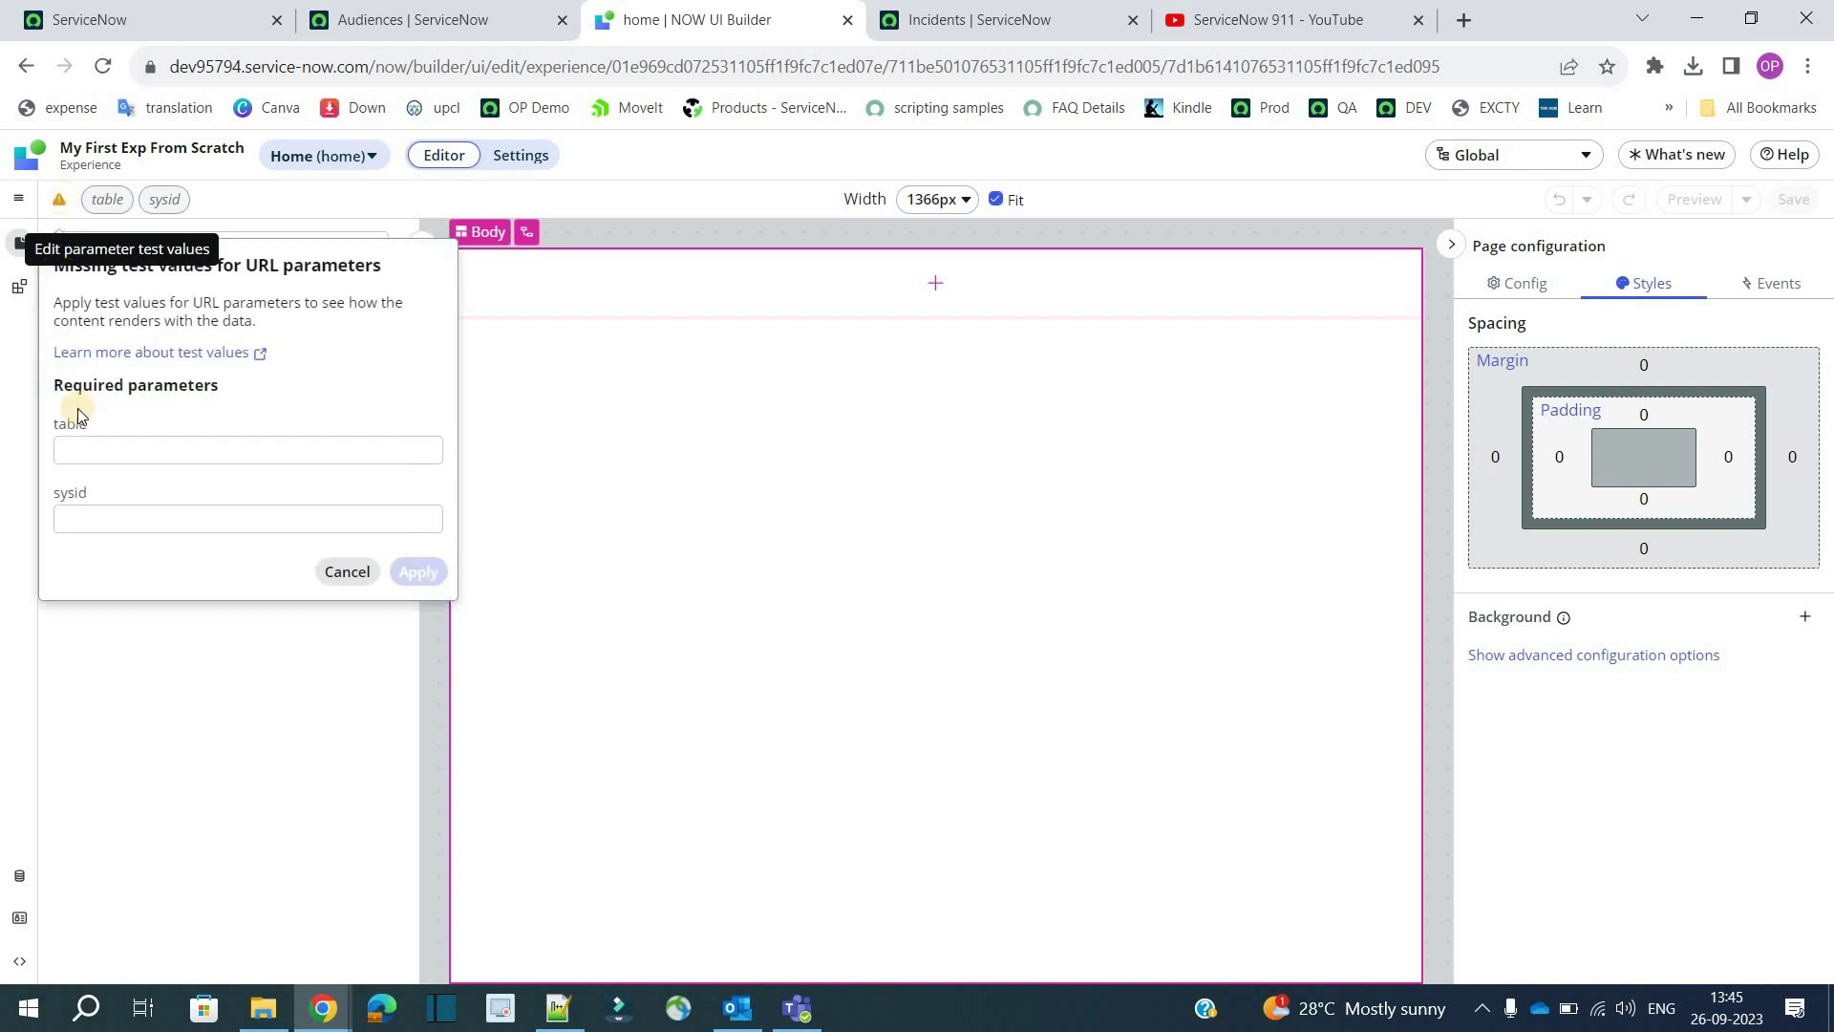
click(110, 450)
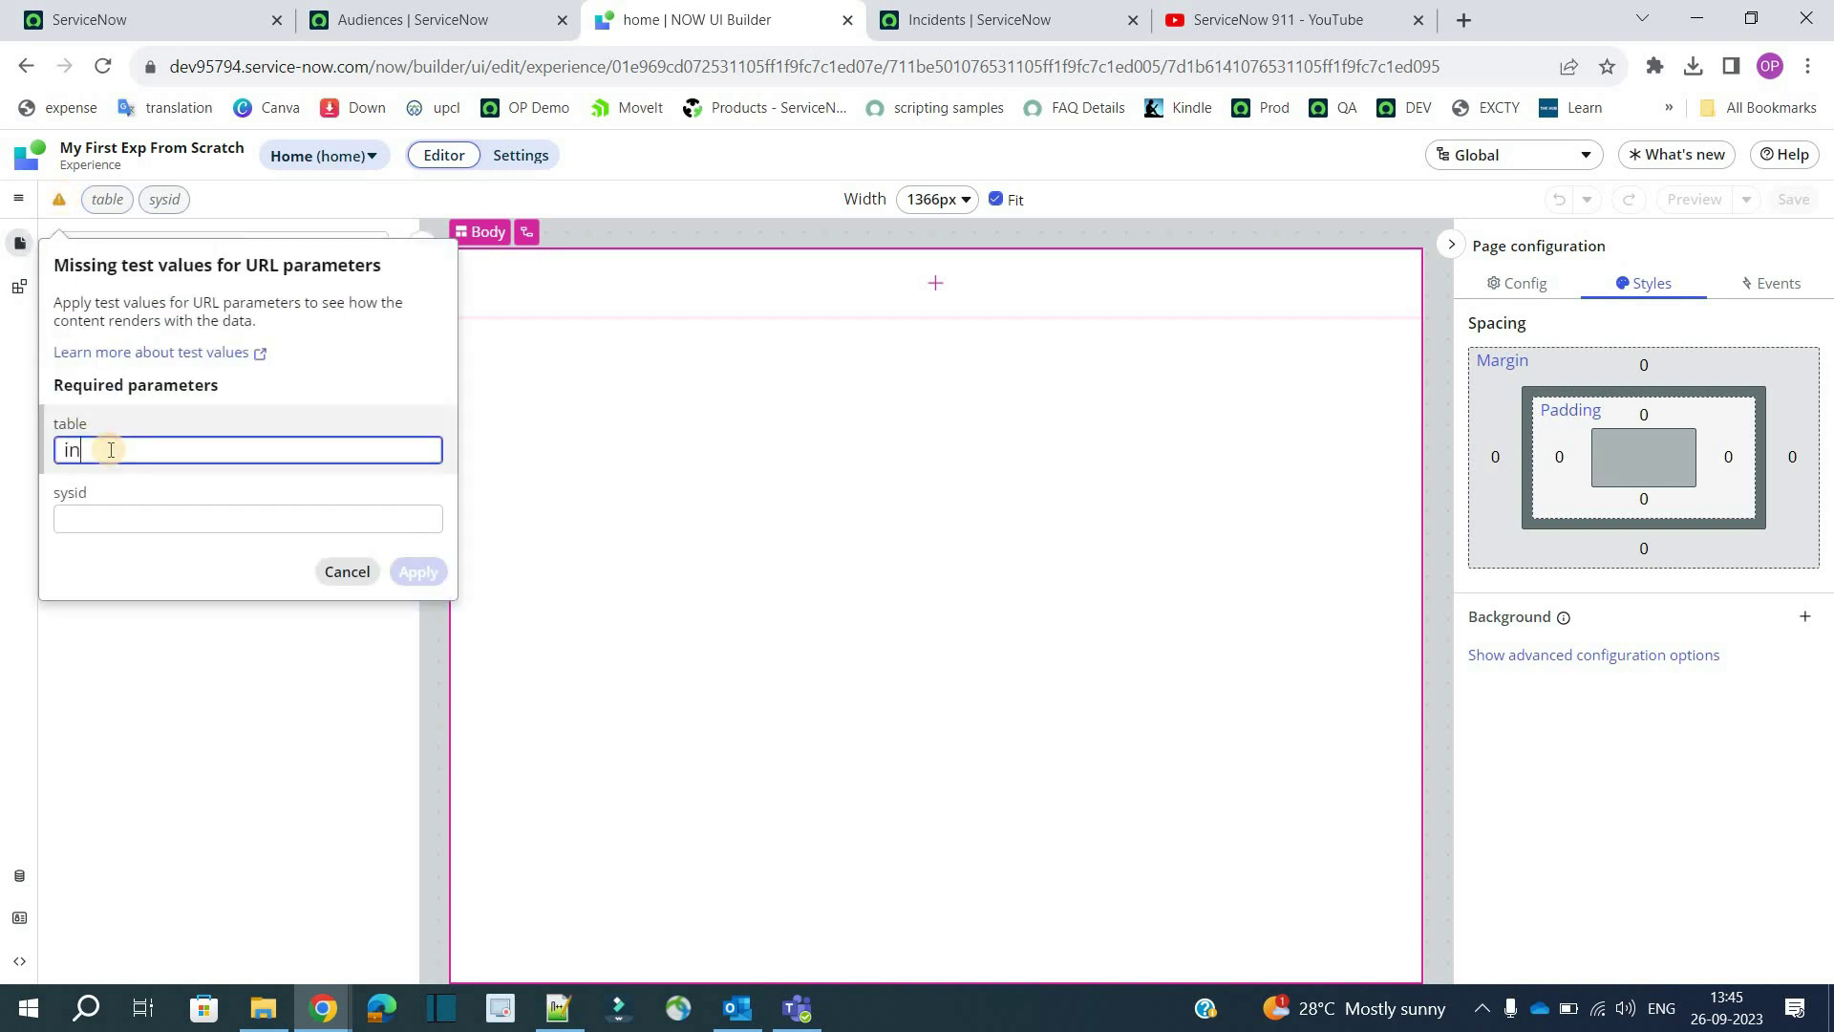
text(incident)
click(118, 519)
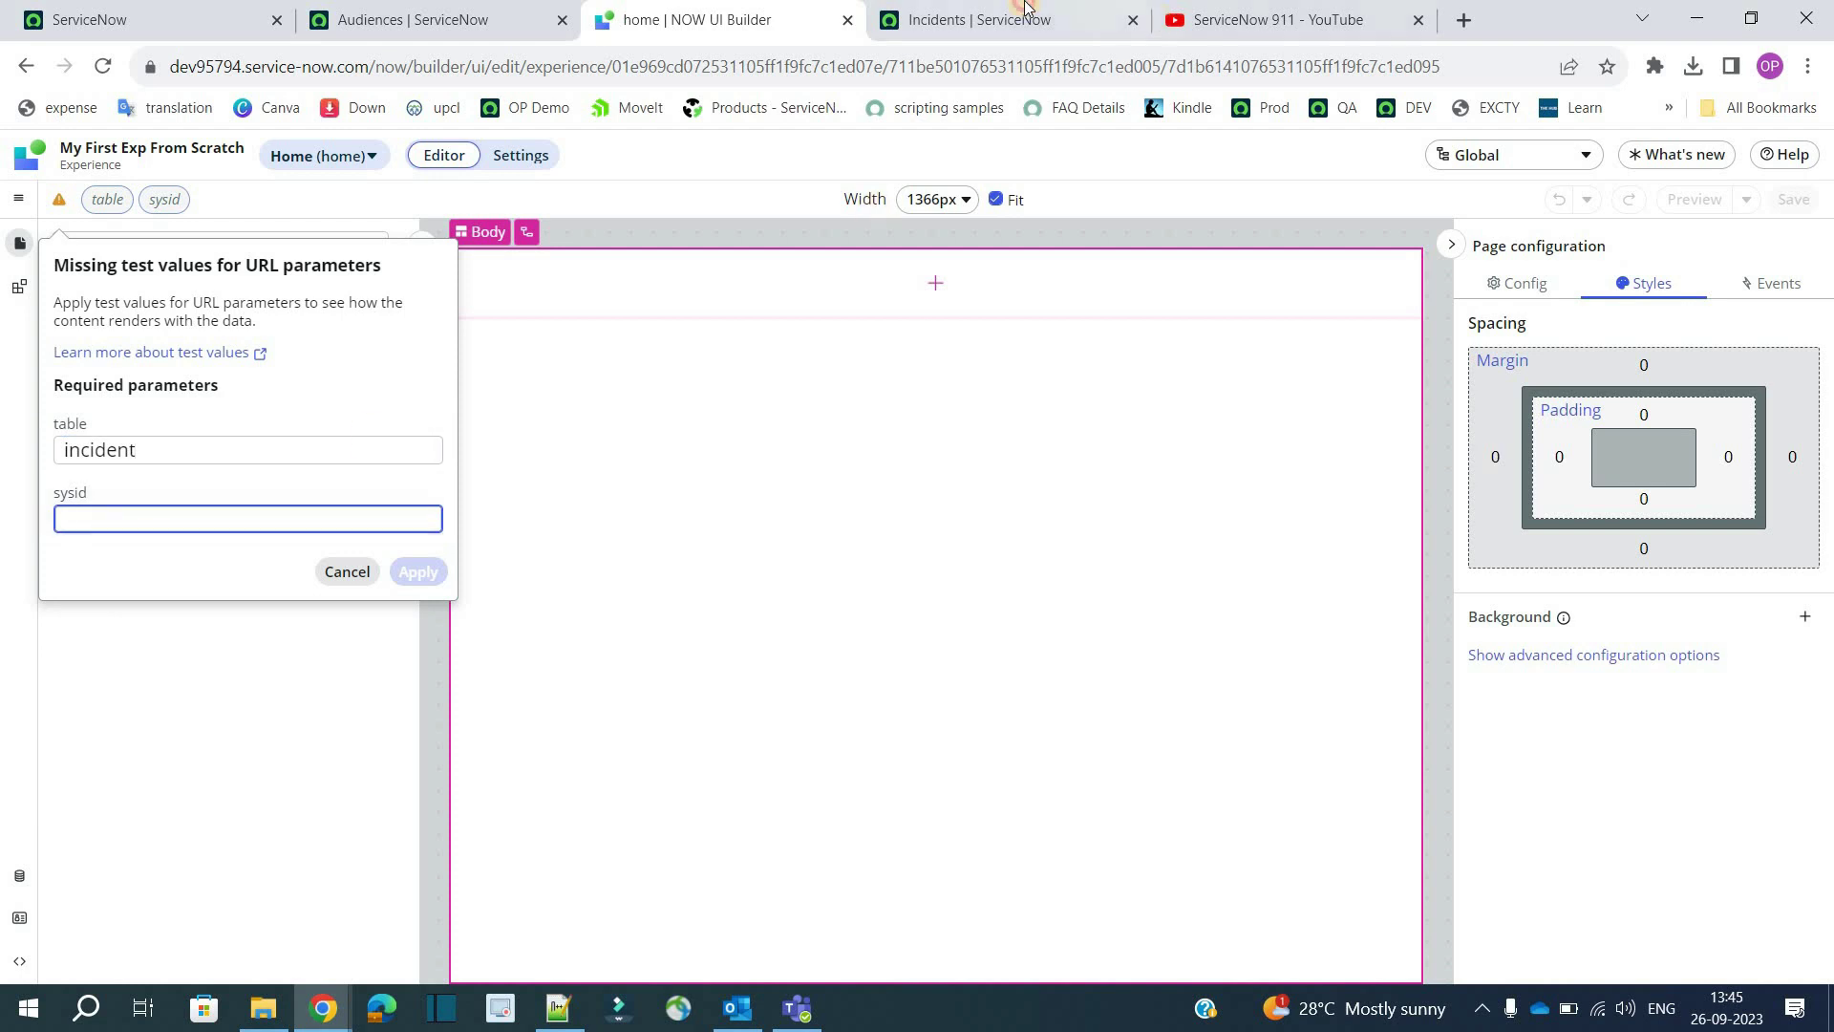
click(994, 20)
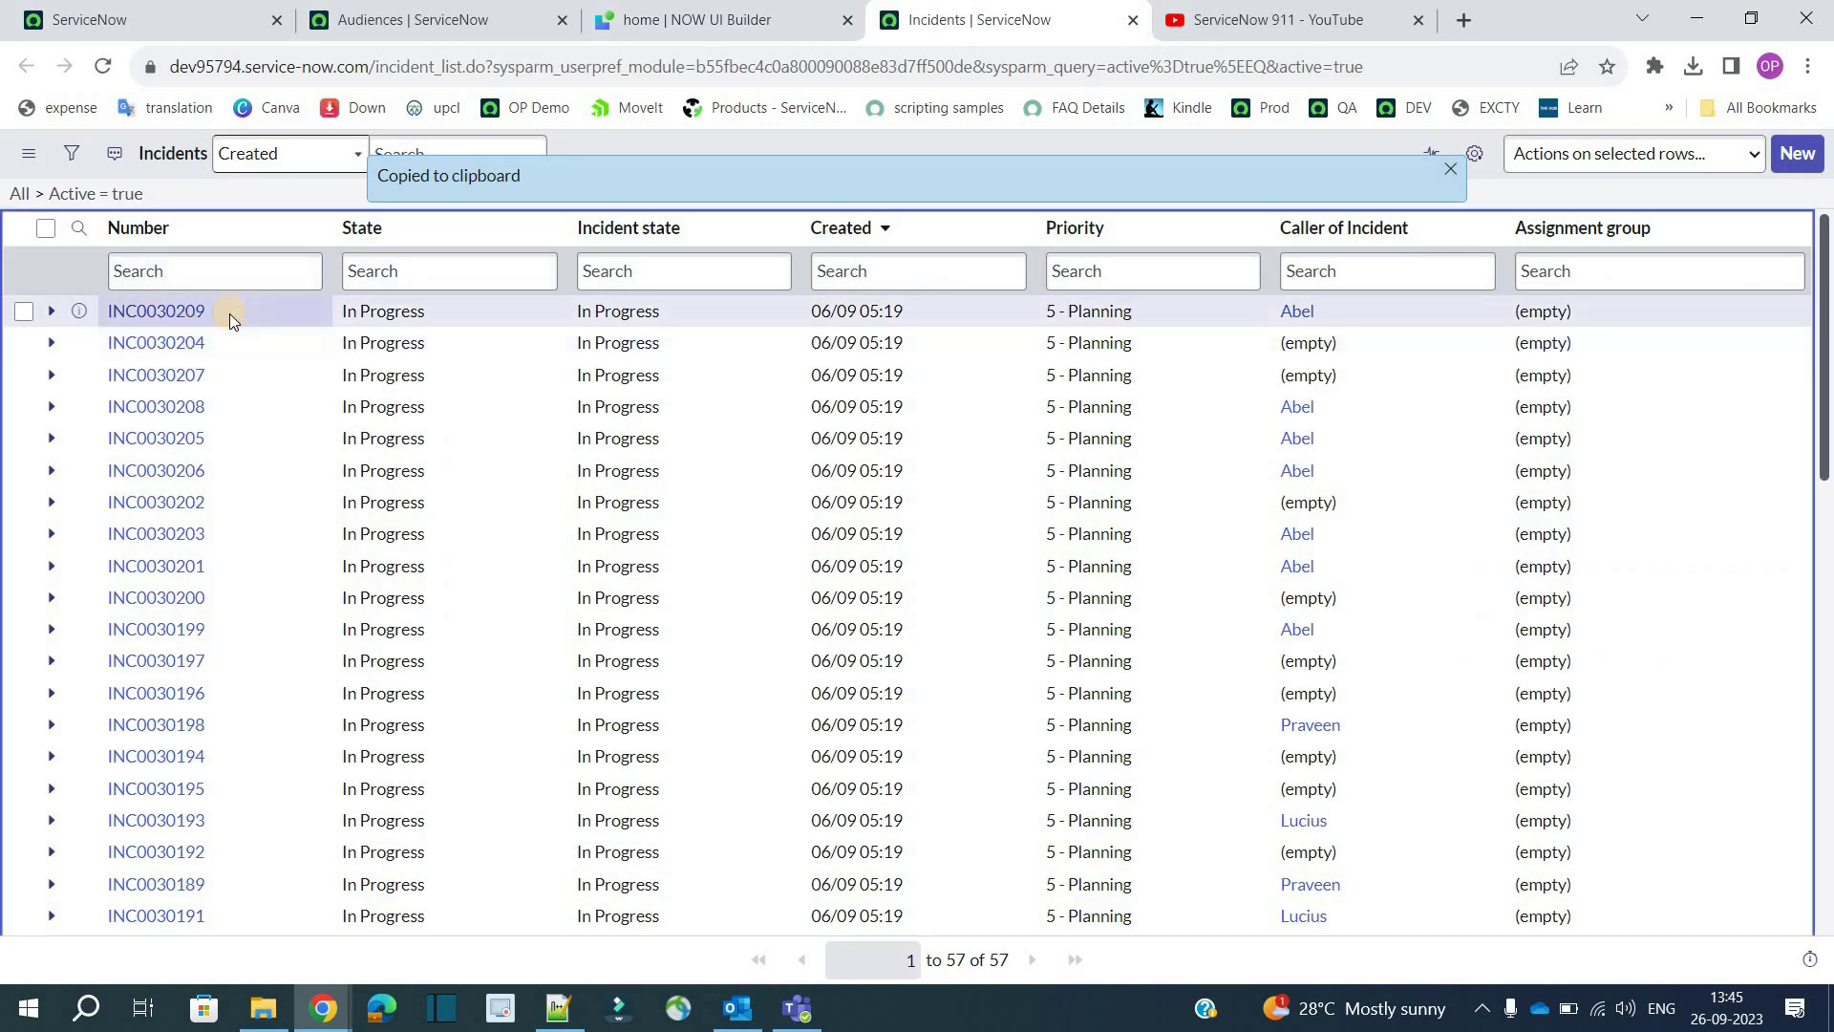
right_click(237, 340)
click(289, 415)
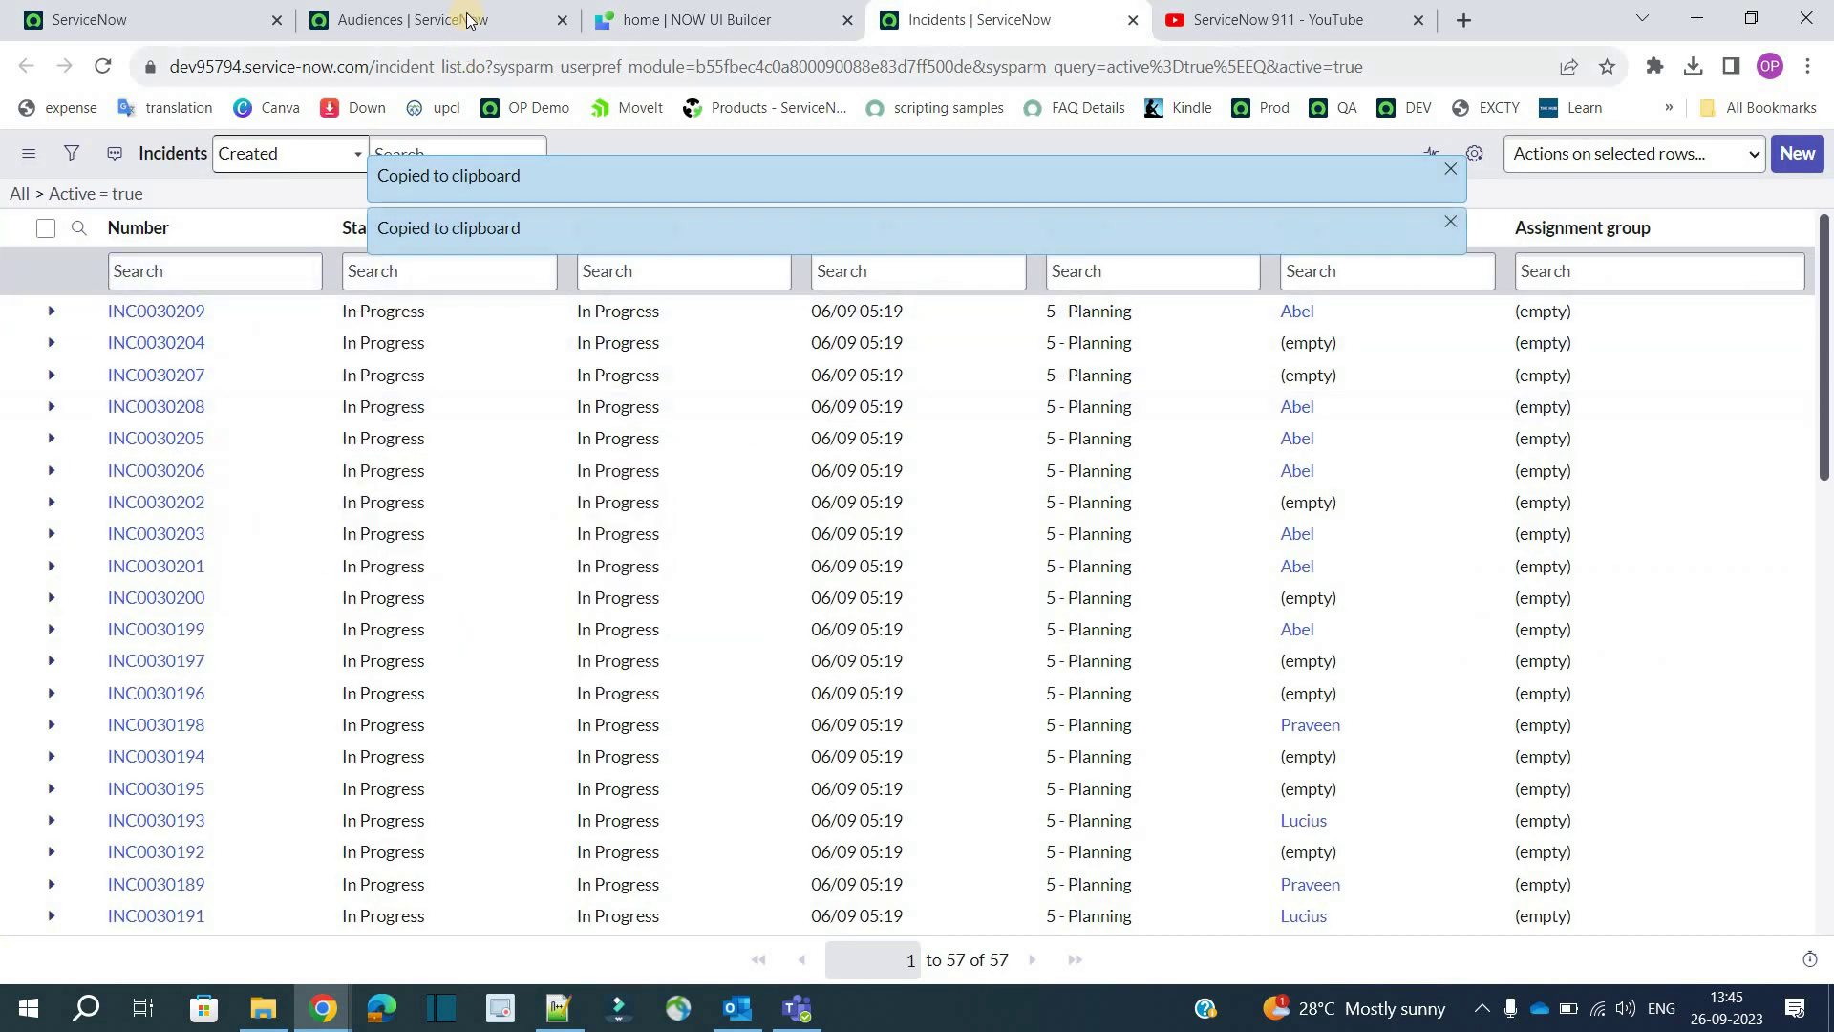
click(688, 17)
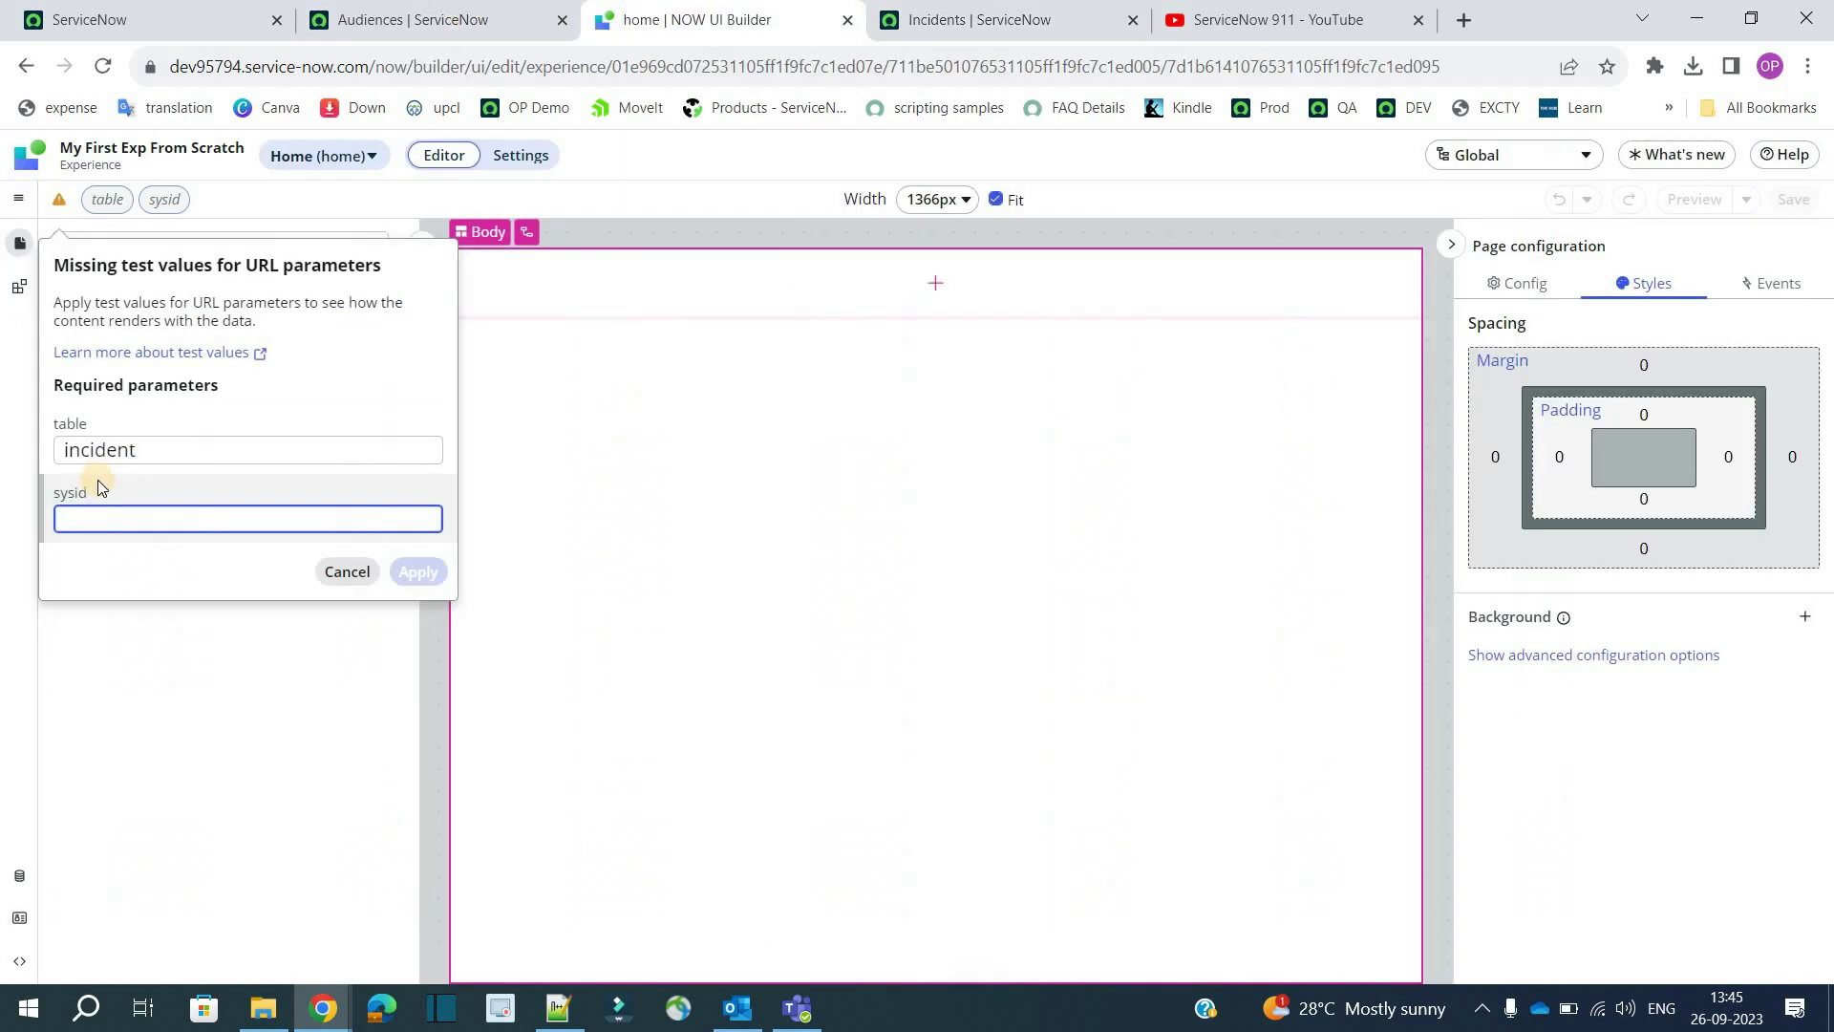
key(ctrl+v)
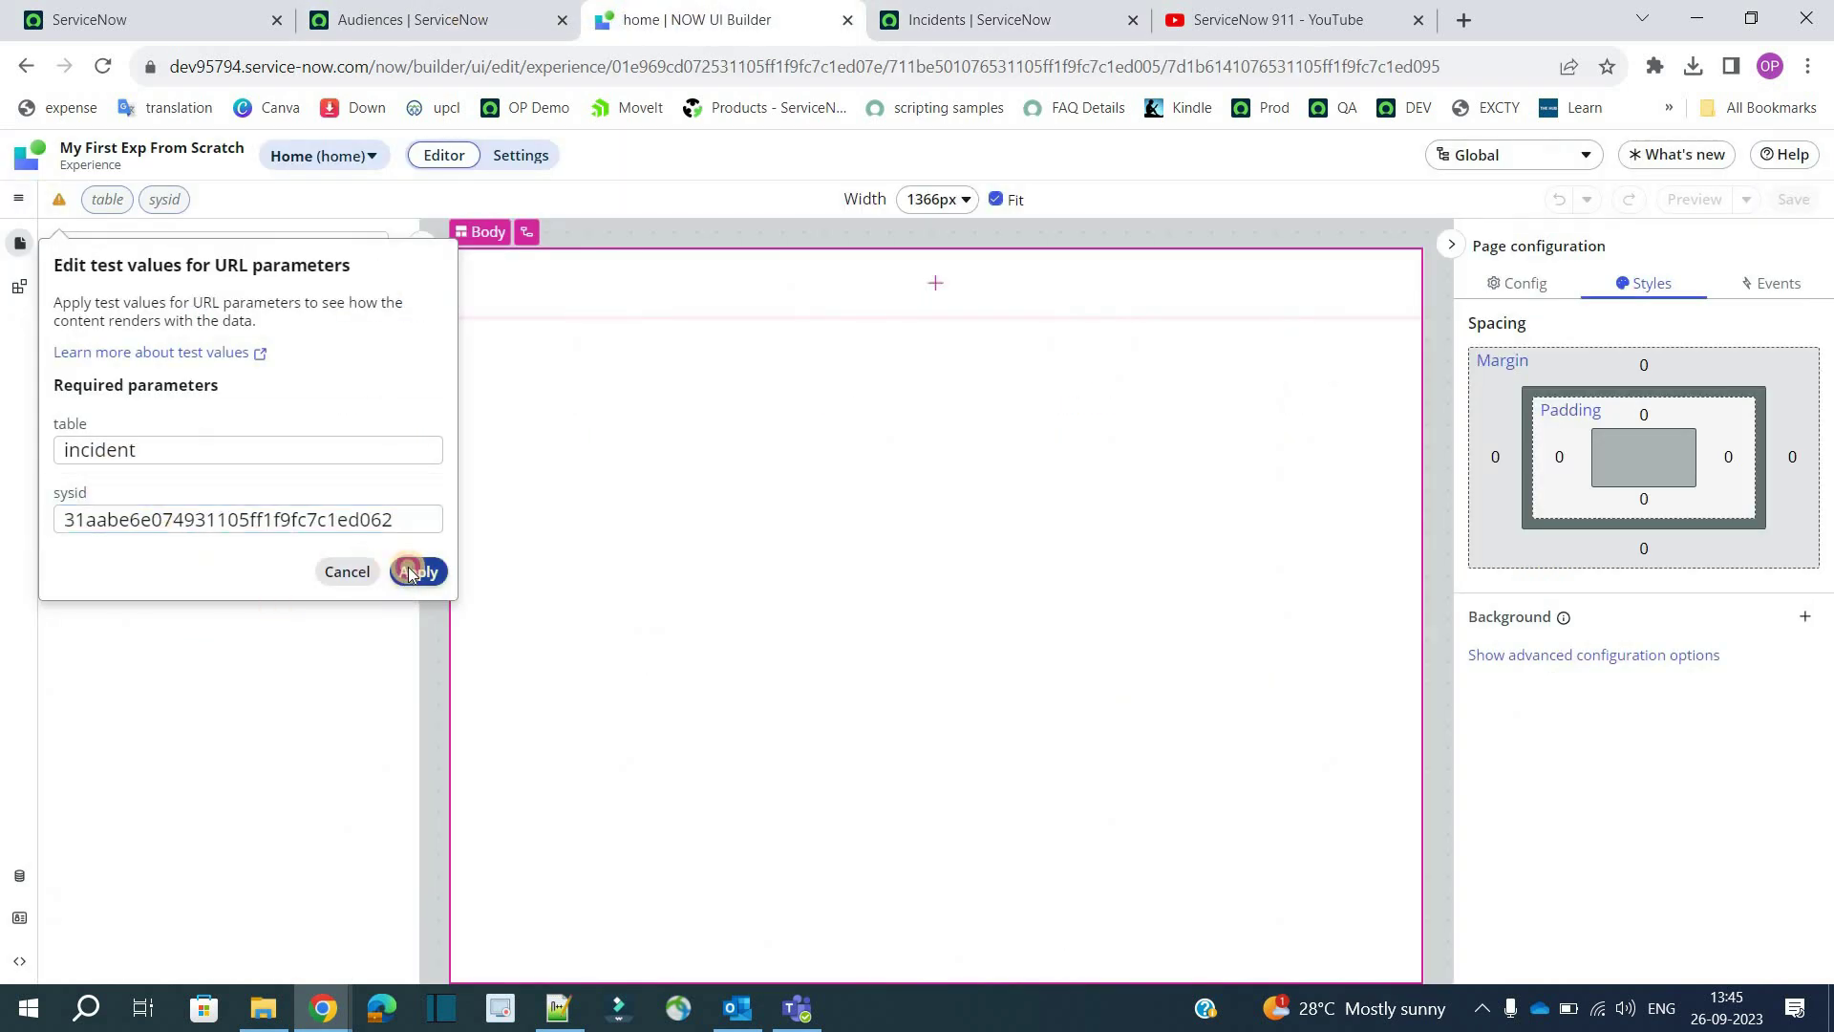
click(418, 571)
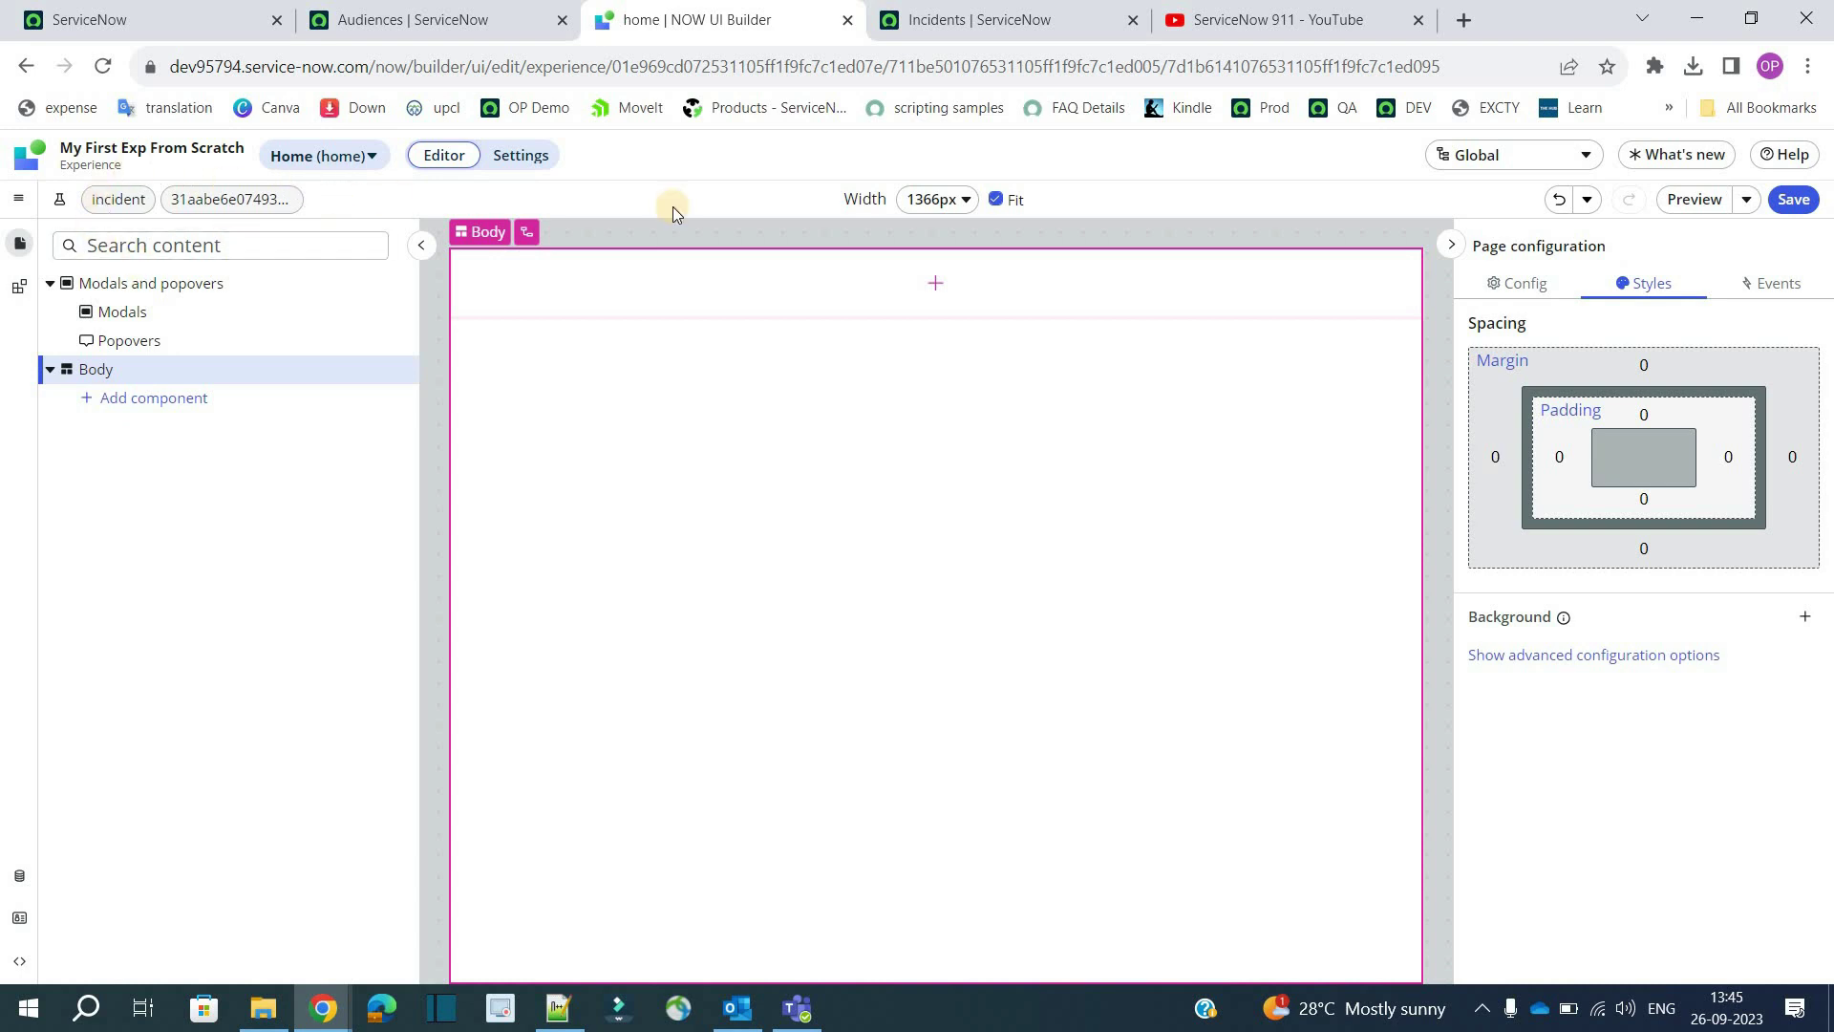
- Save the page, then add a single-column layout with a Heading component in Column 1
click(1794, 198)
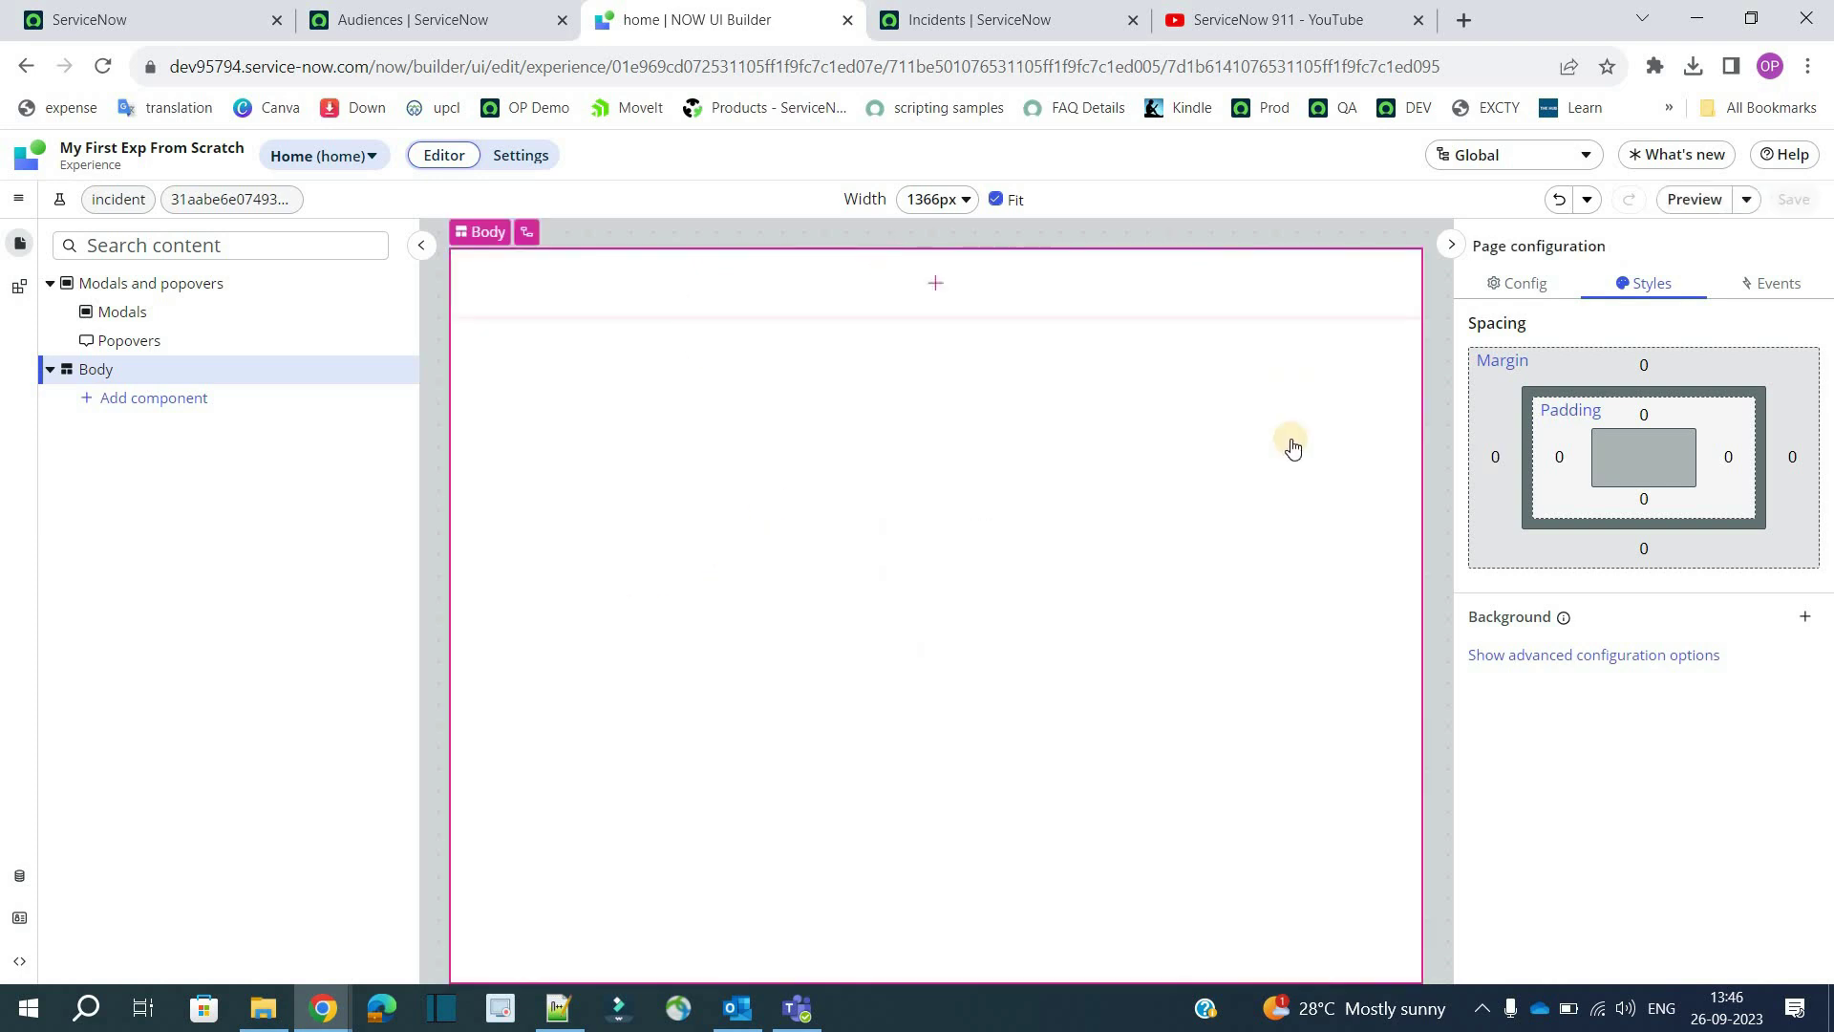
click(624, 298)
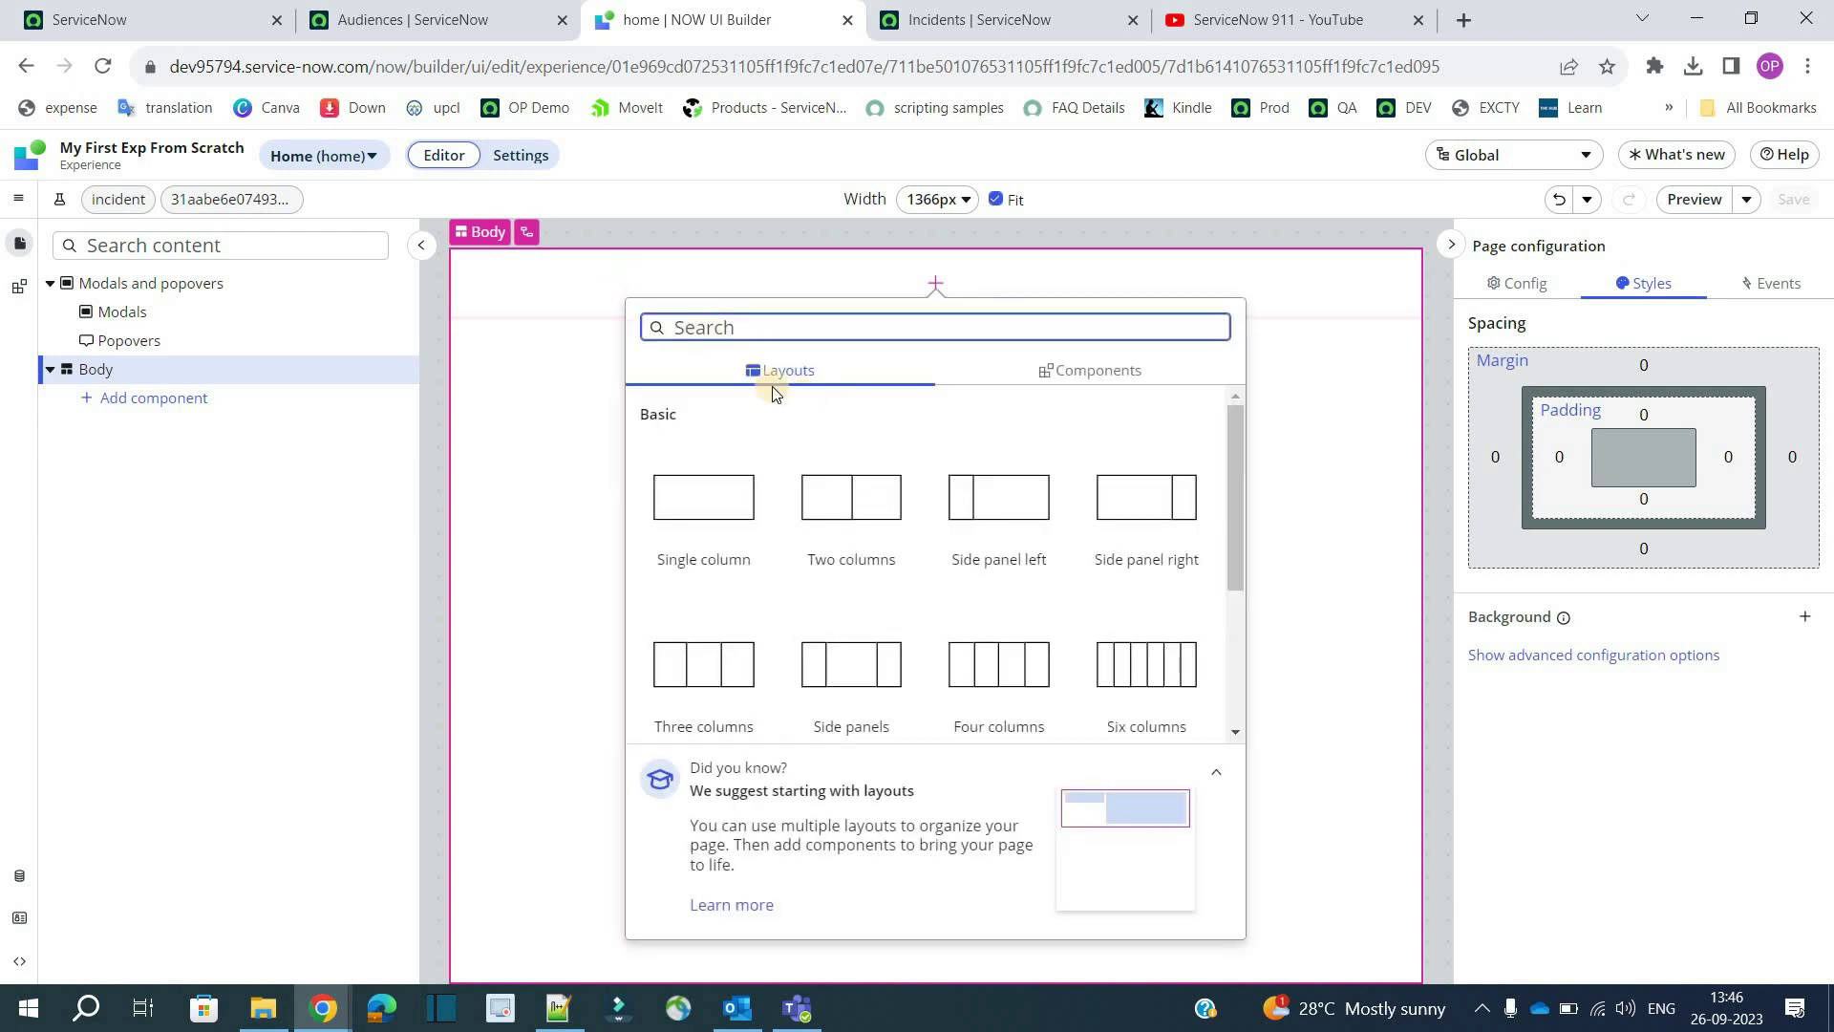
click(713, 517)
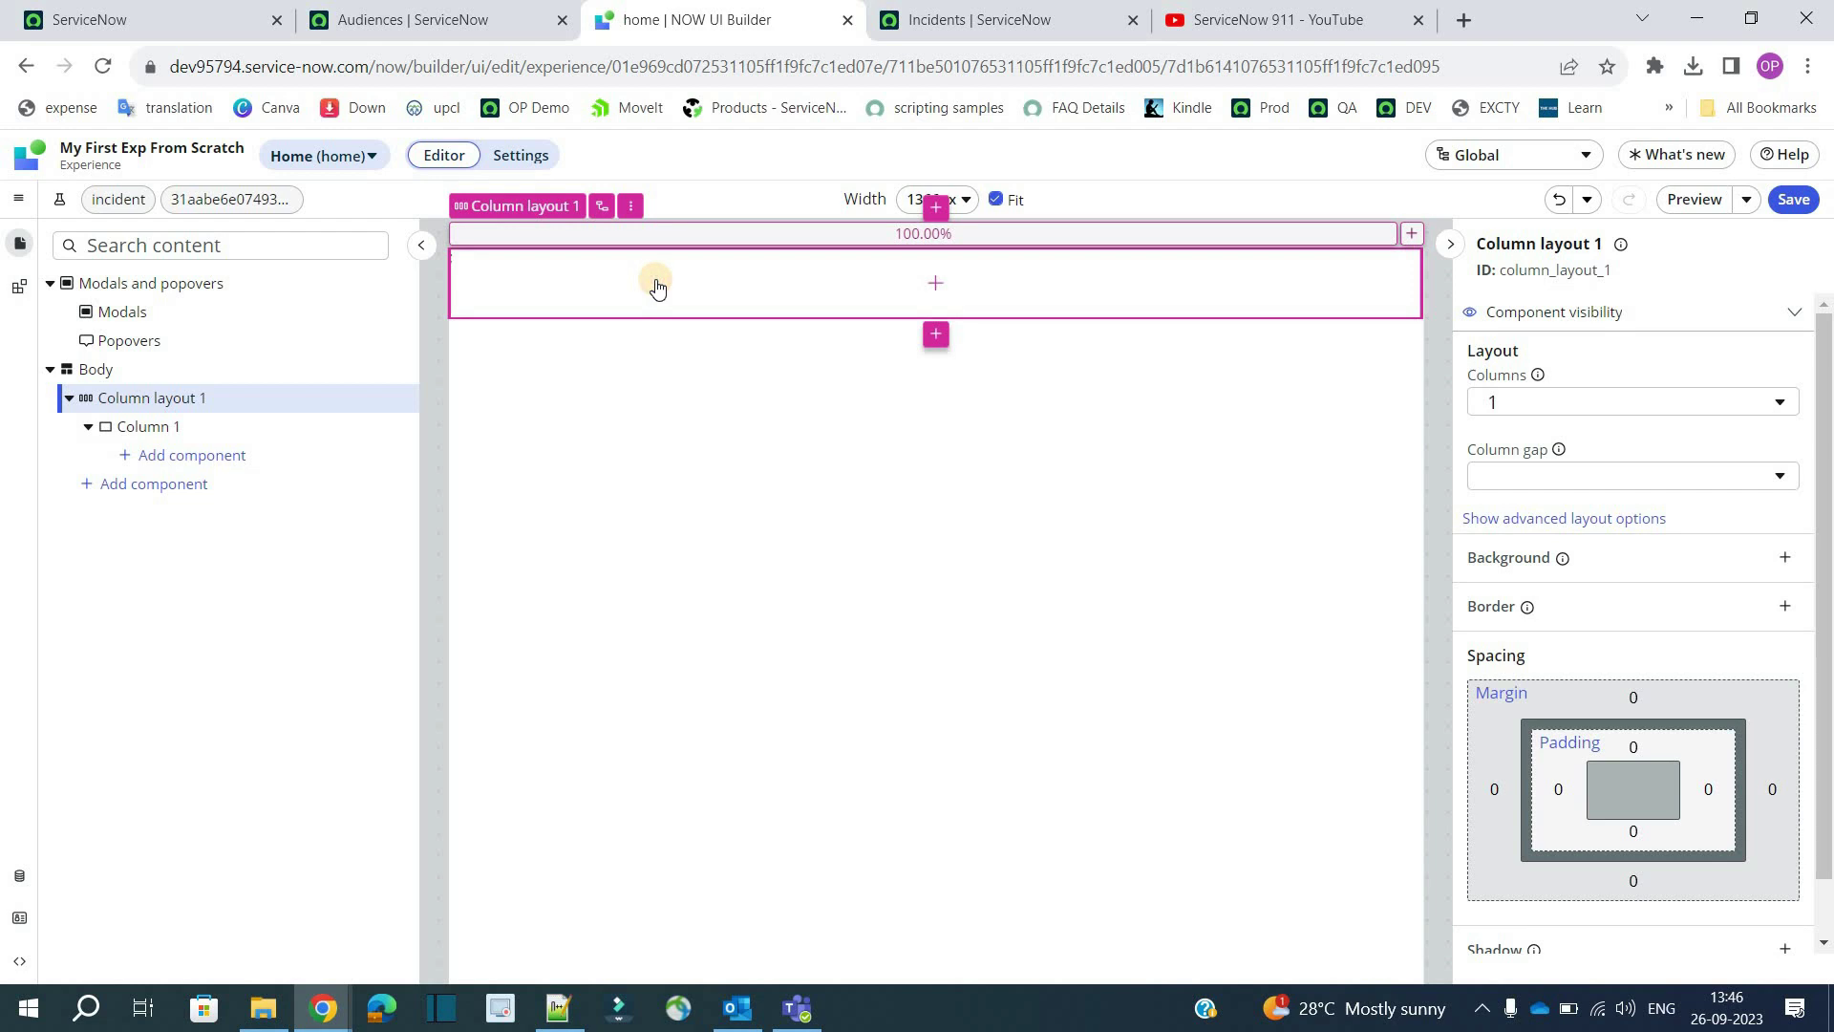
click(657, 286)
click(656, 285)
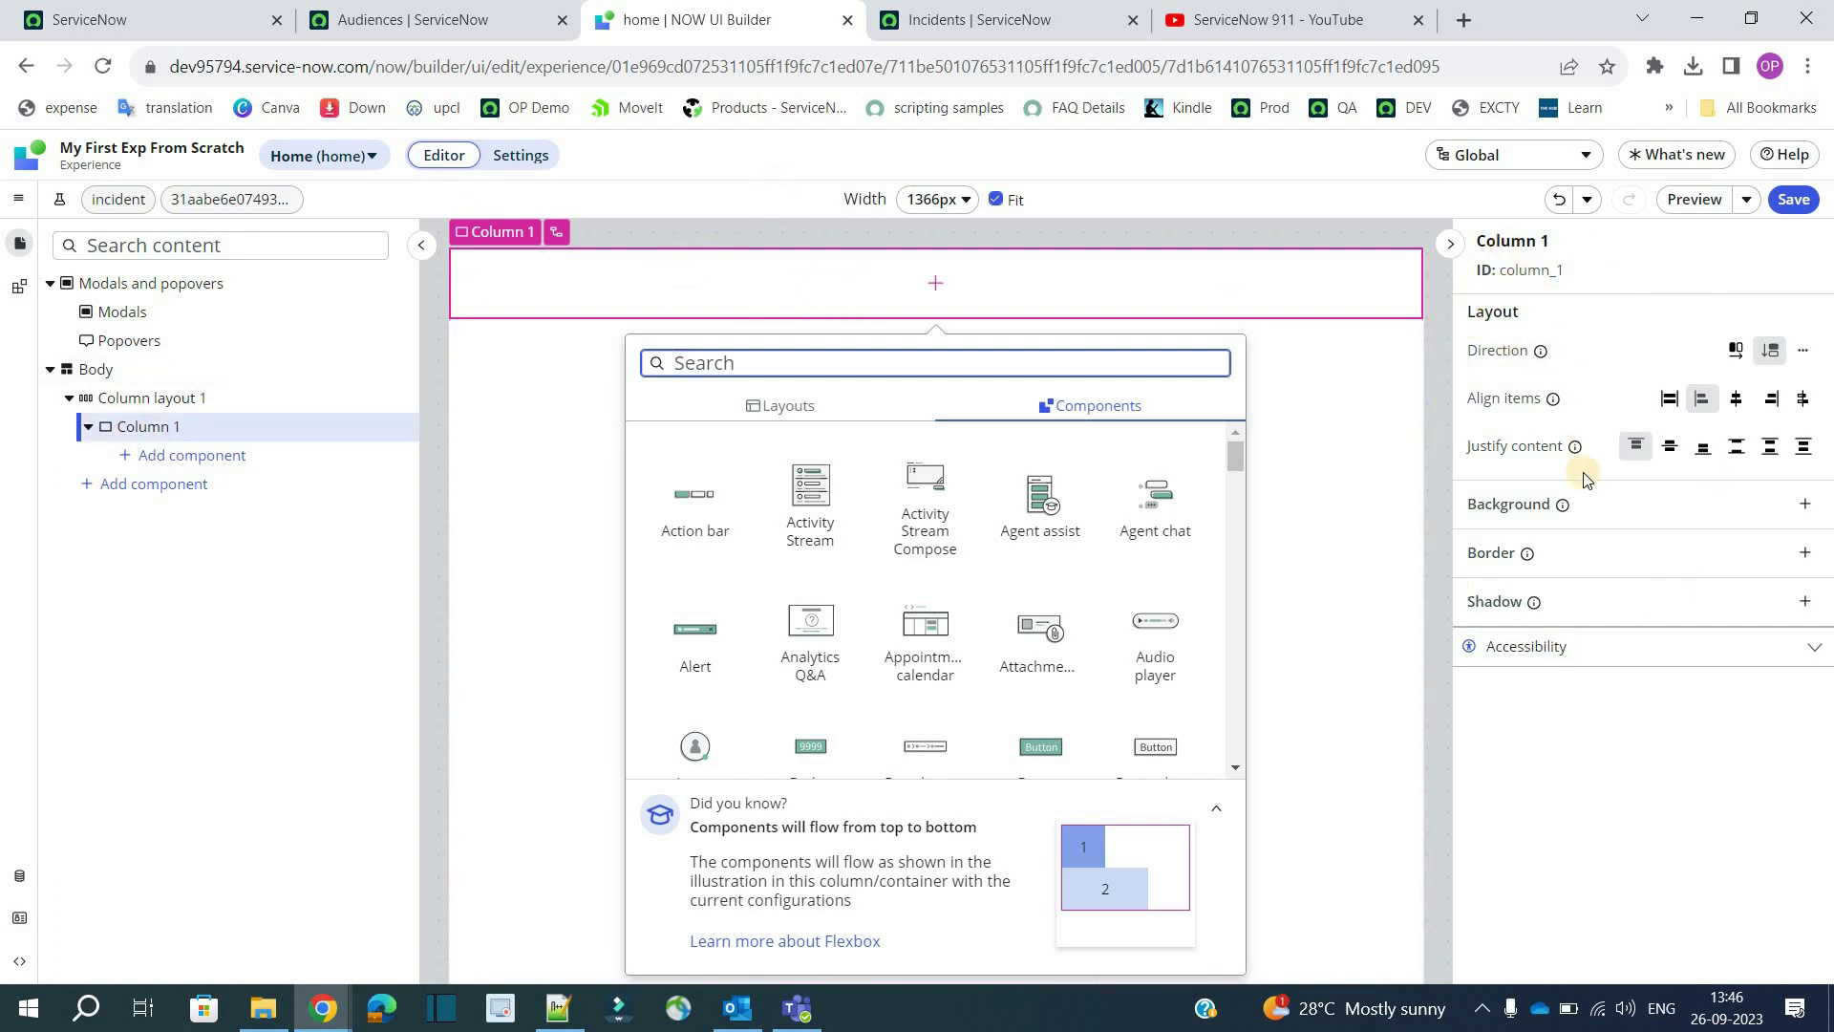
click(936, 283)
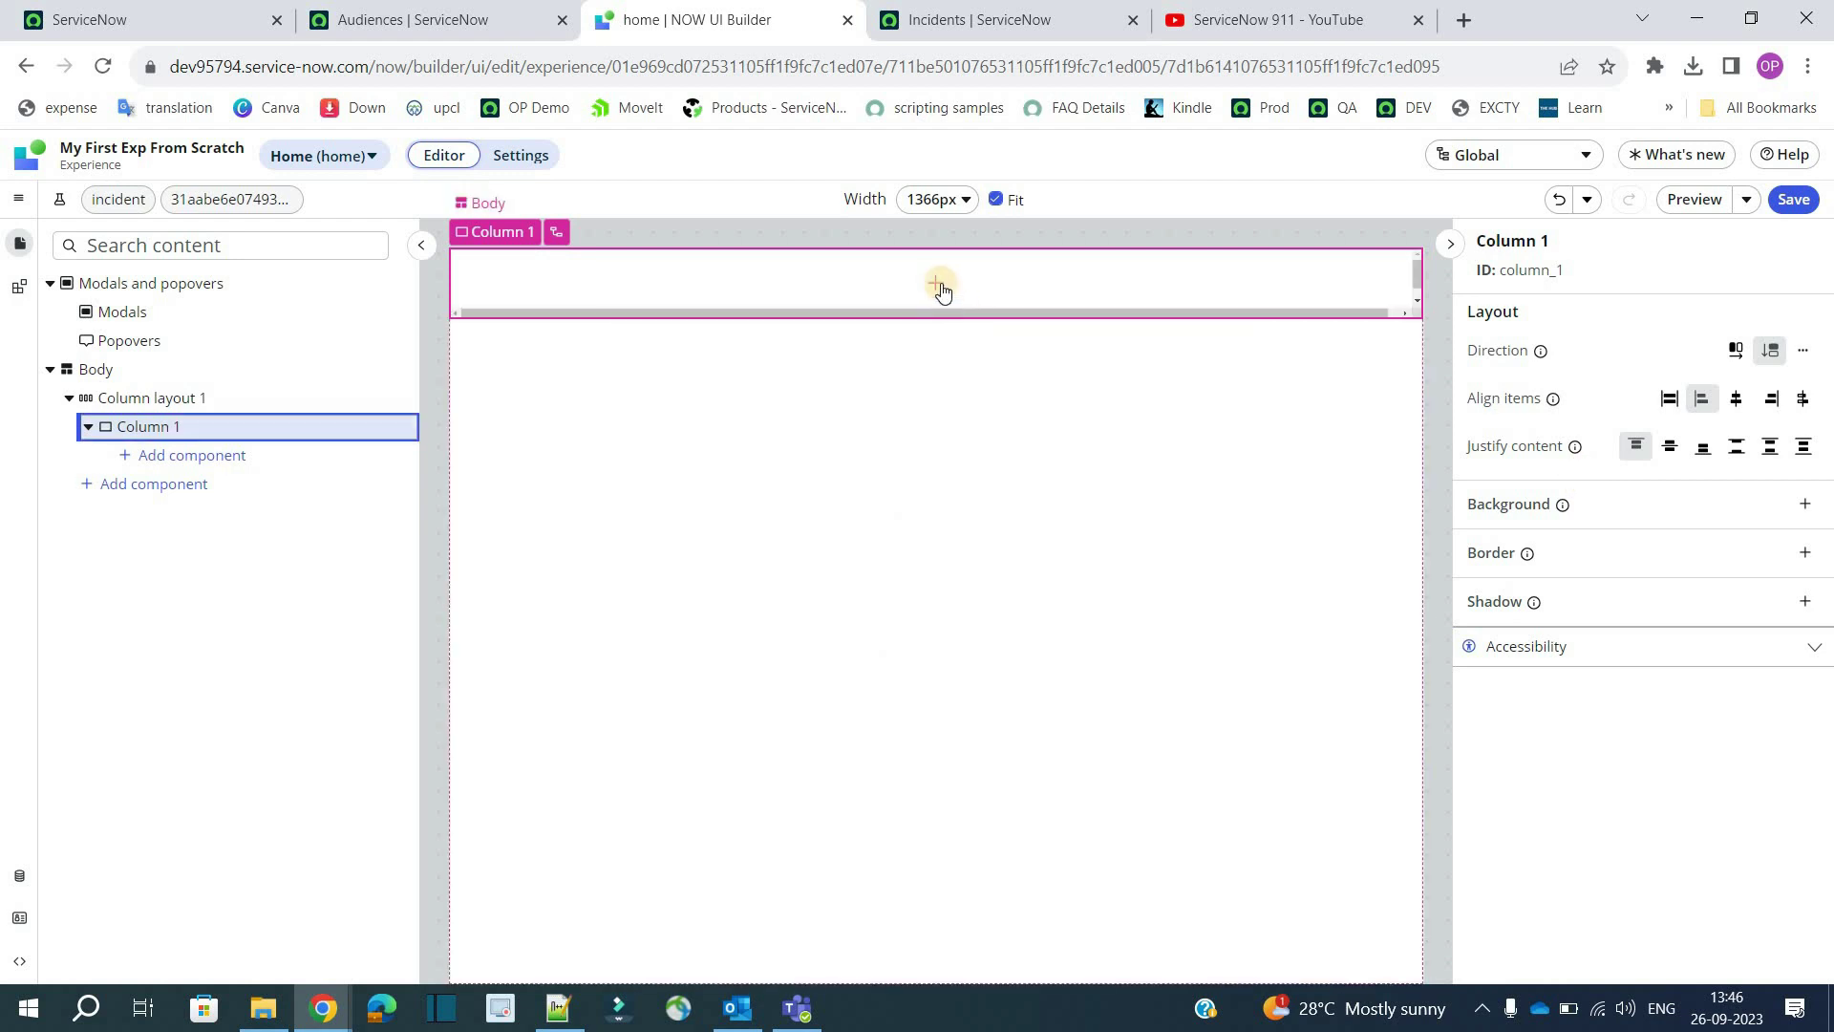
click(940, 286)
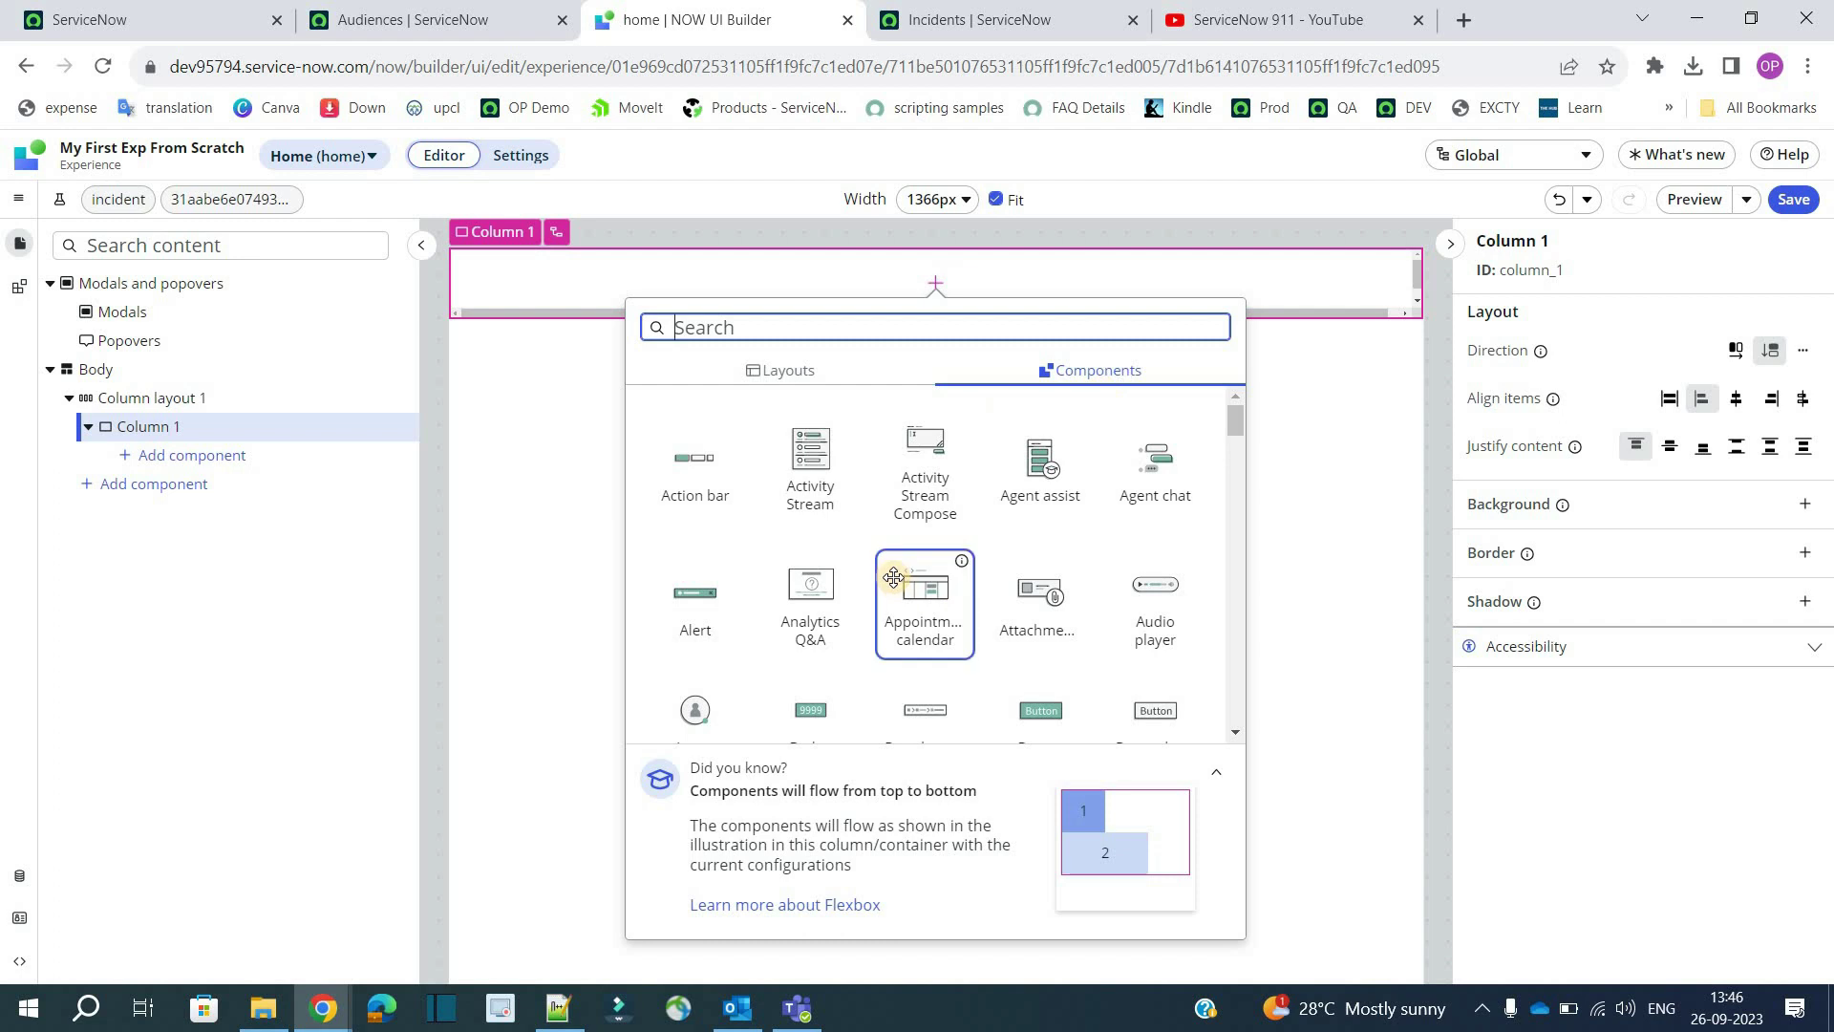
scroll(893, 578, down, 6)
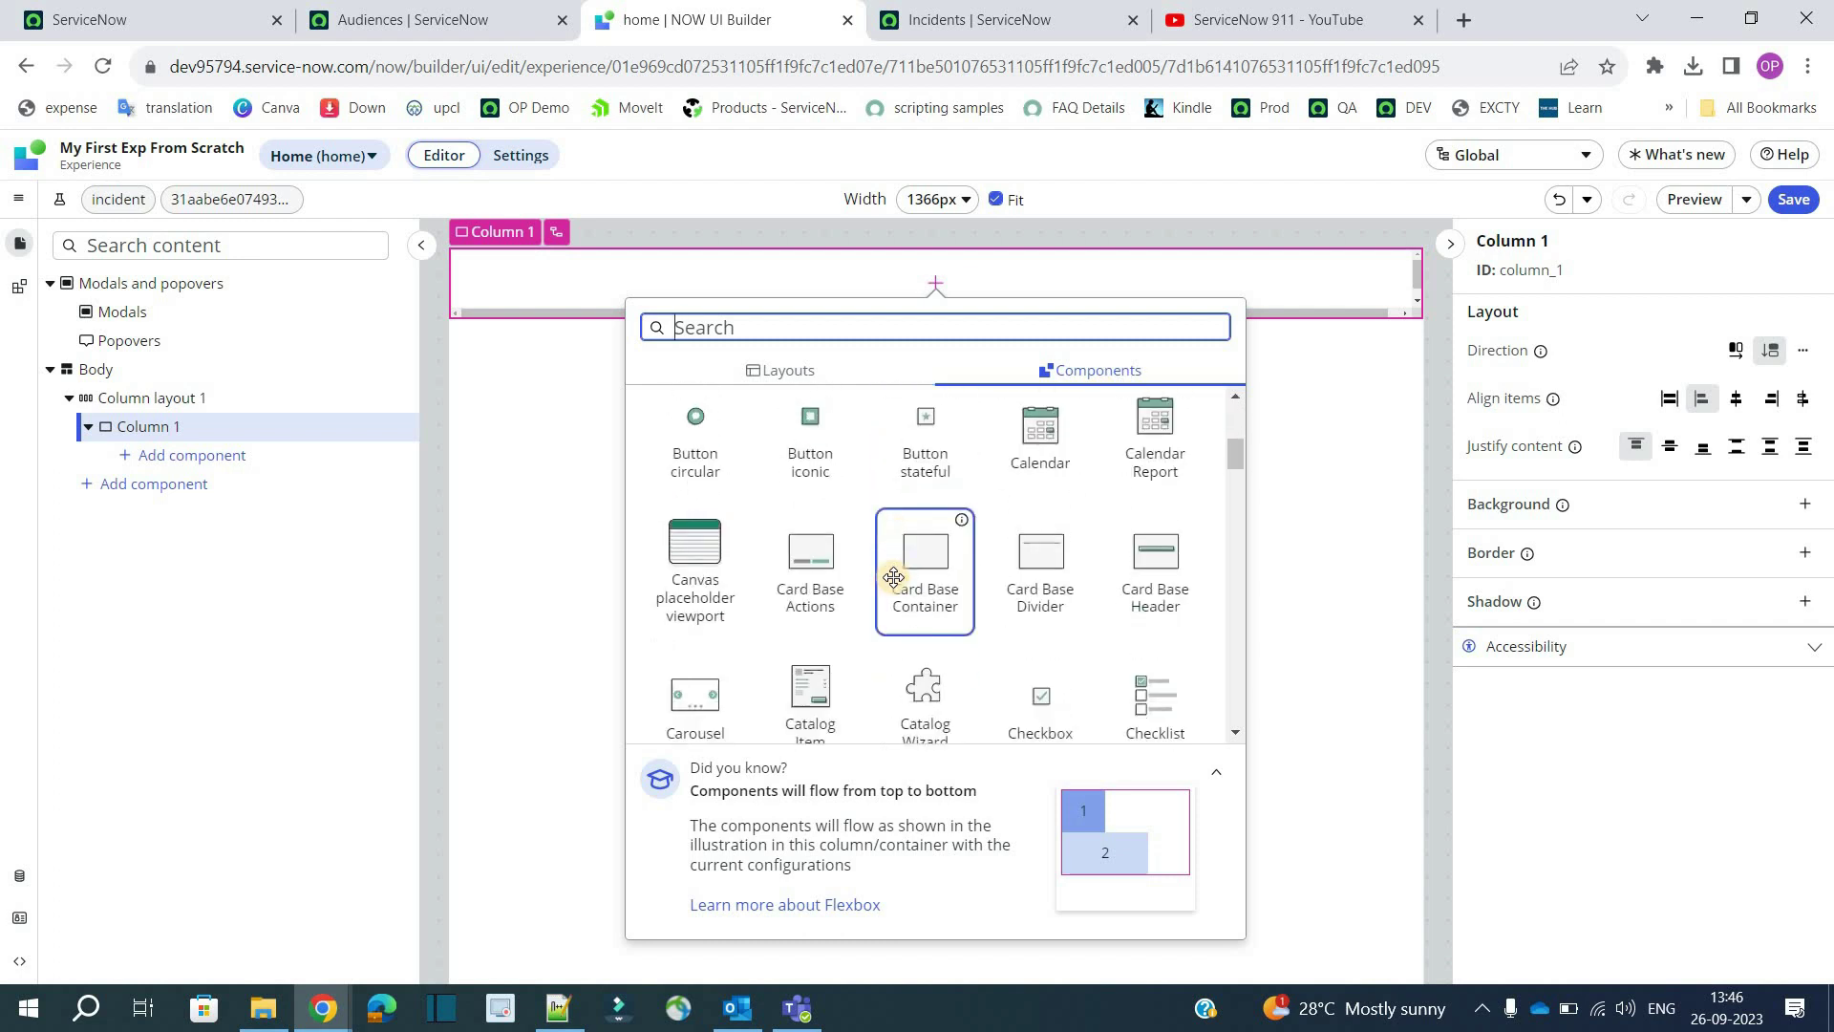
scroll(893, 578, down, 8)
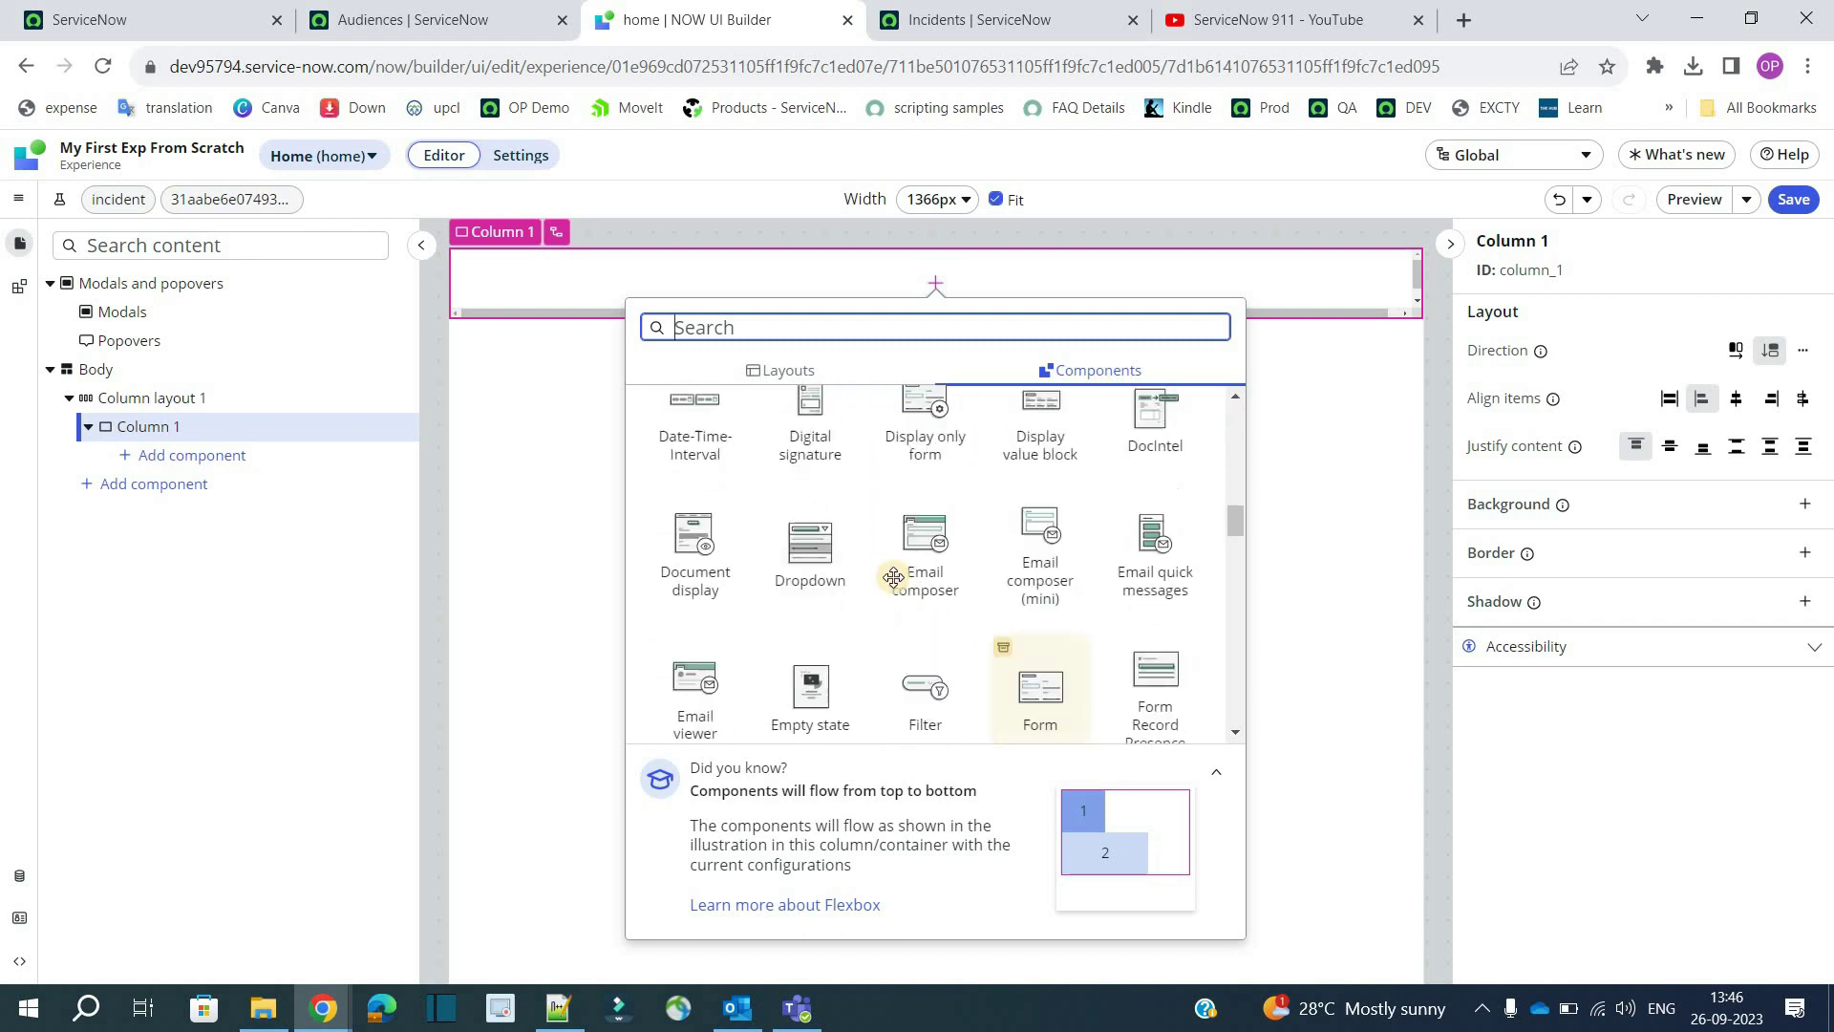
click(810, 599)
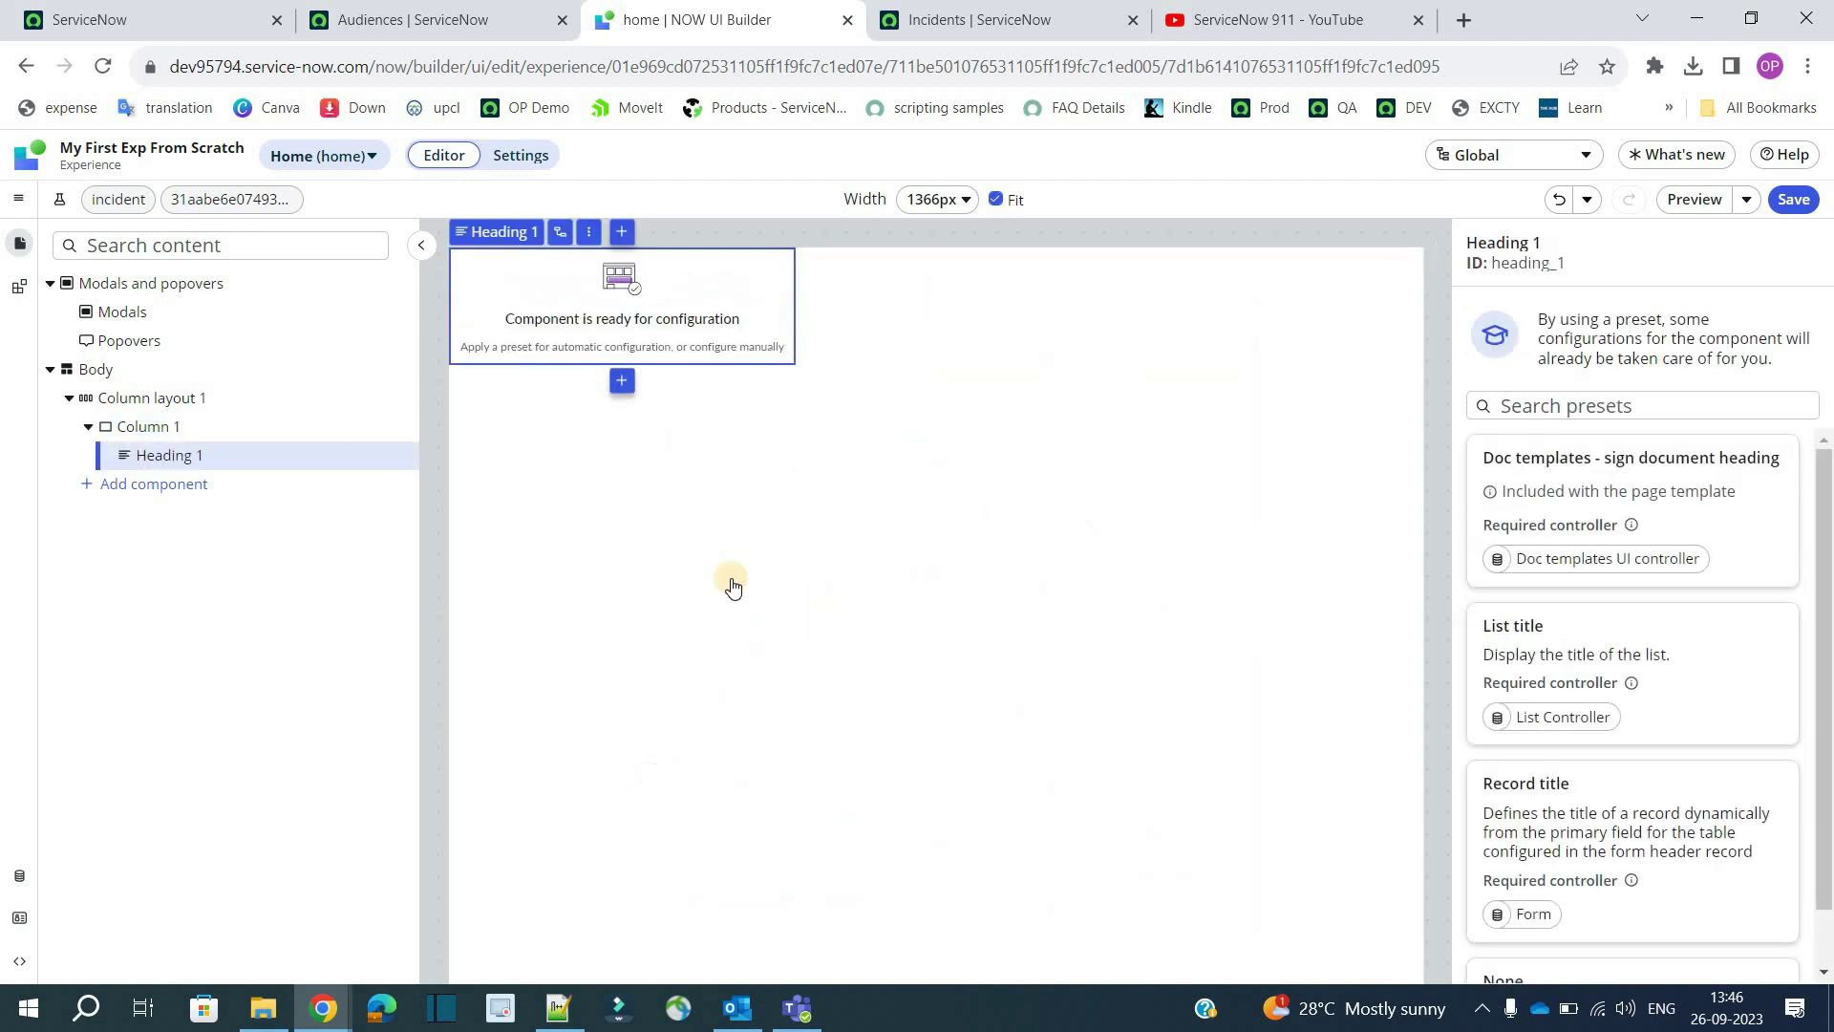
- Set the heading preset to None, label it 'Heading For Admins Audience' in Header-primary style, and save
click(237, 456)
click(642, 316)
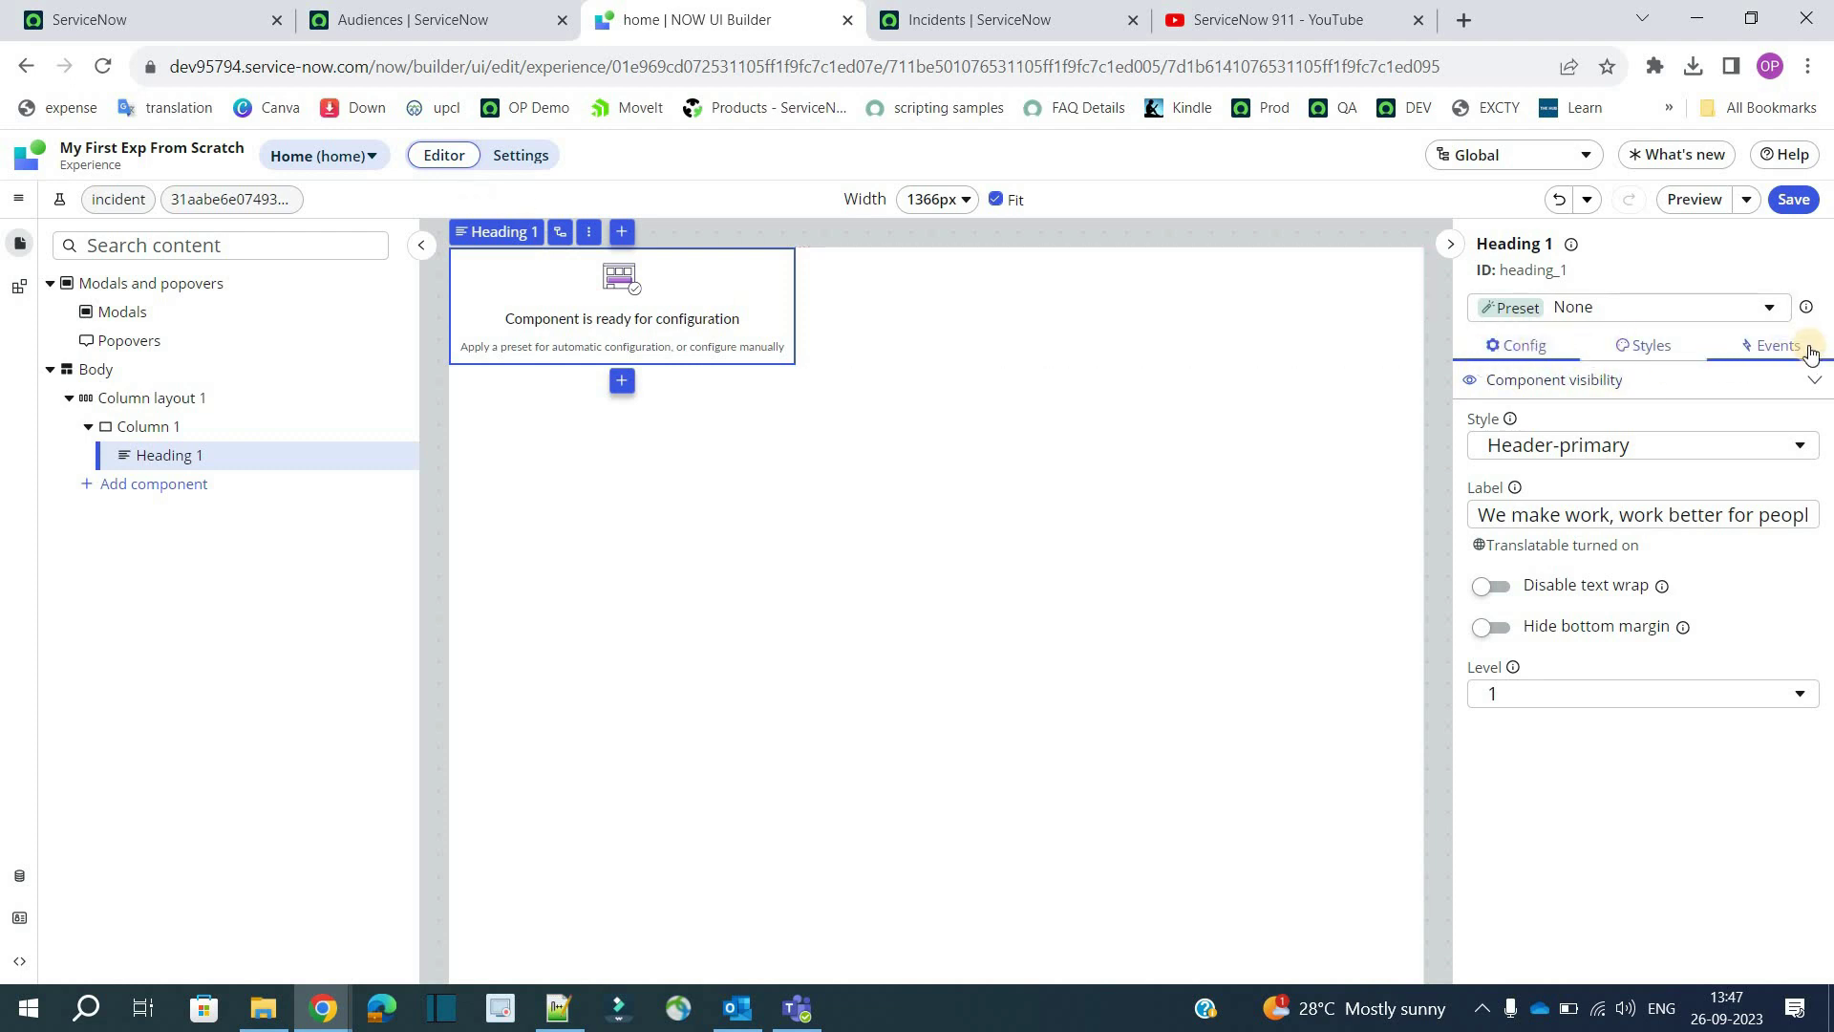
click(1770, 310)
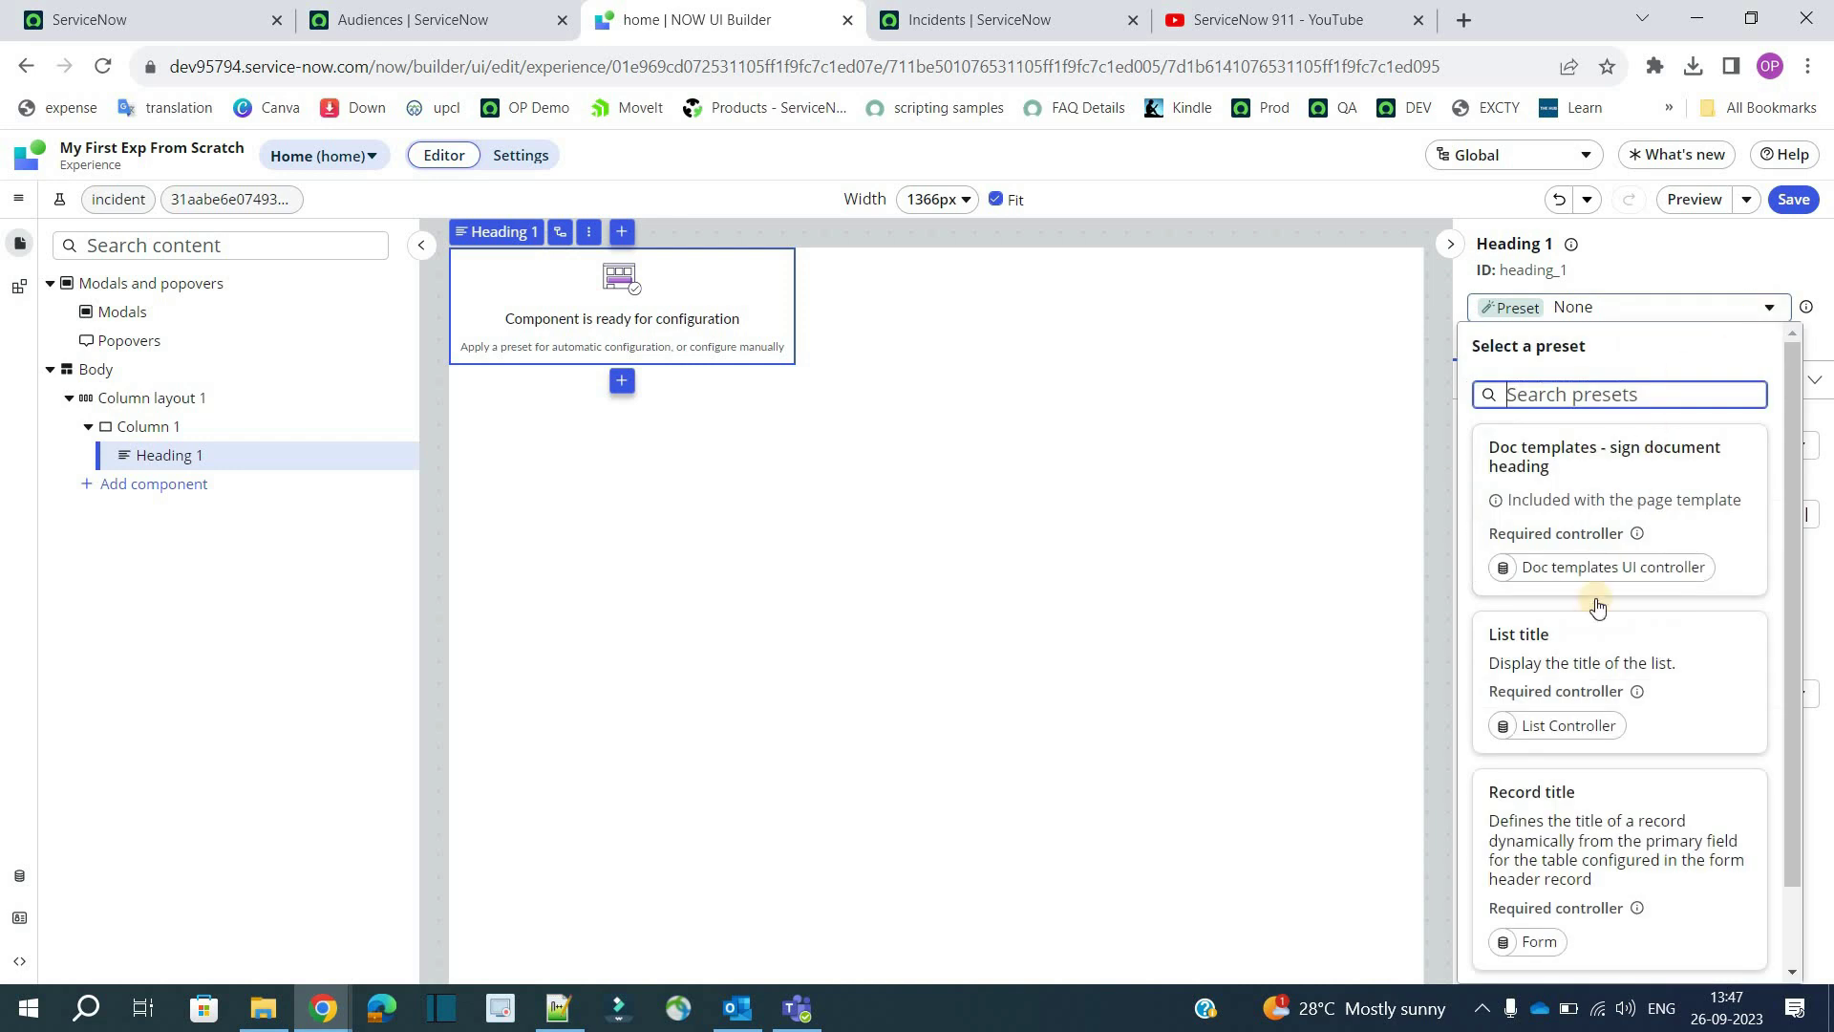
scroll(1623, 819, down, 1)
scroll(1623, 819, down, 1)
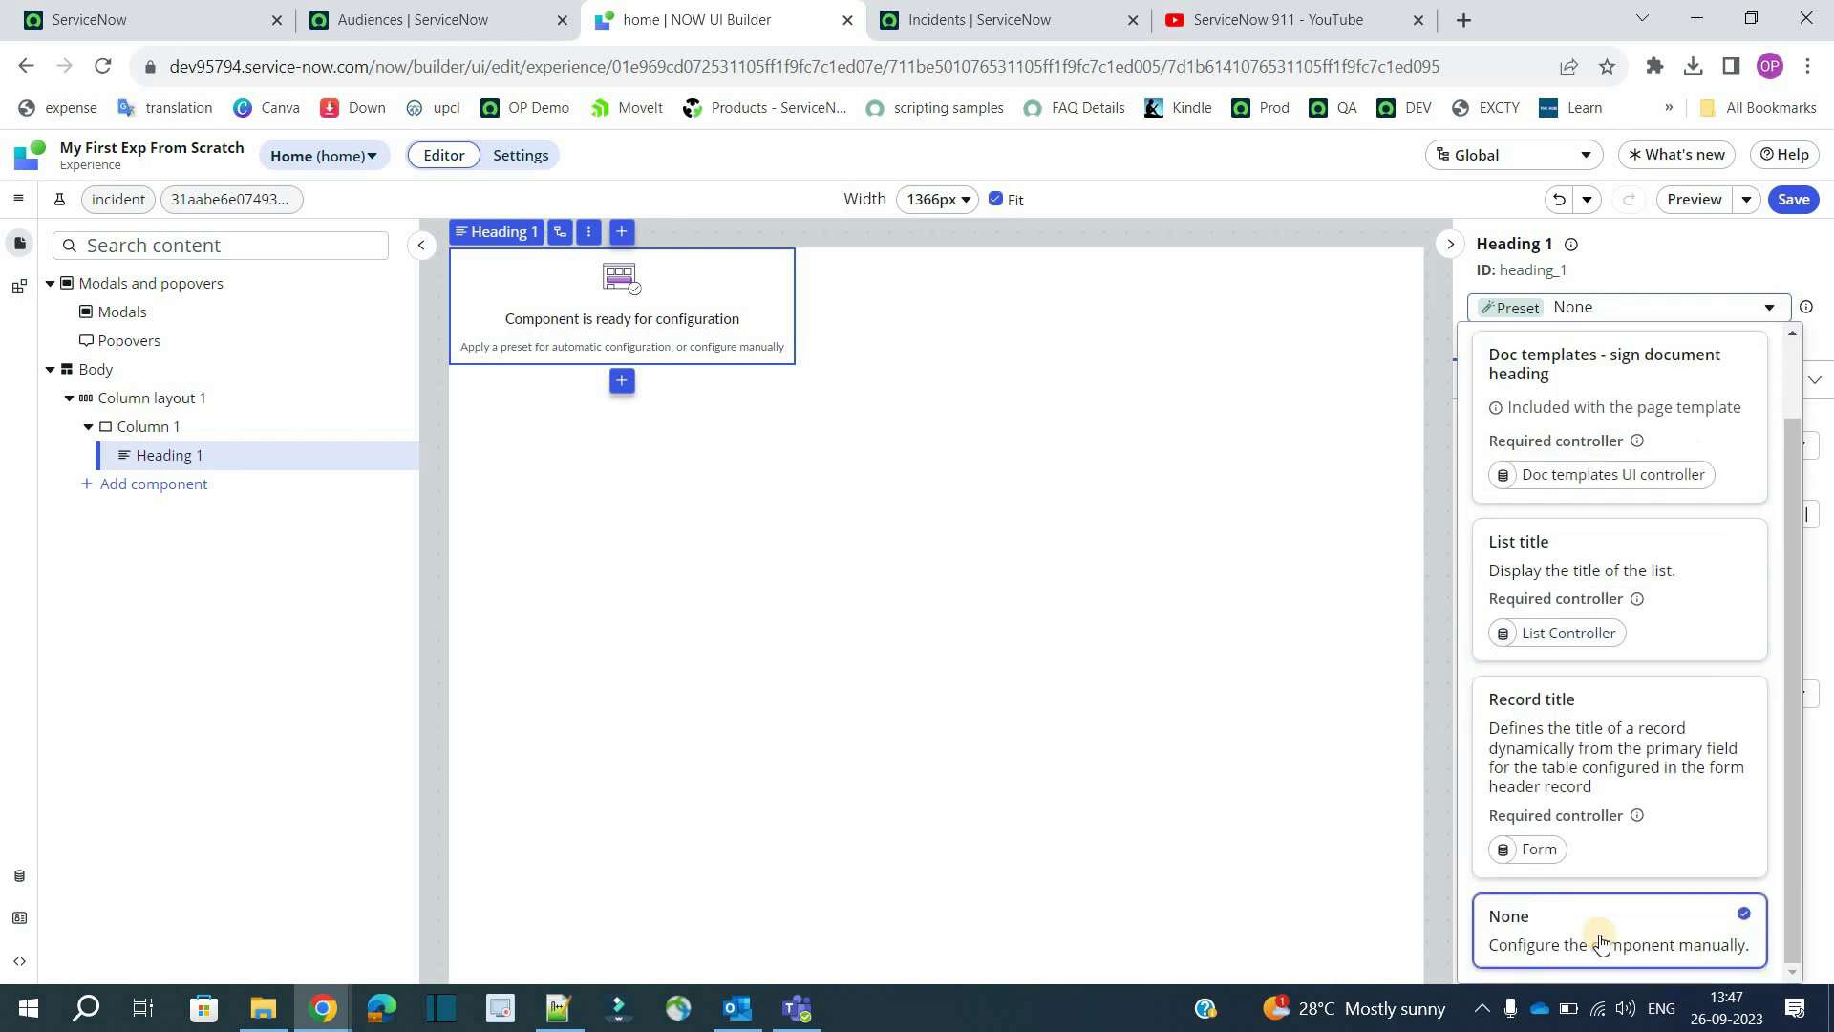
click(1601, 941)
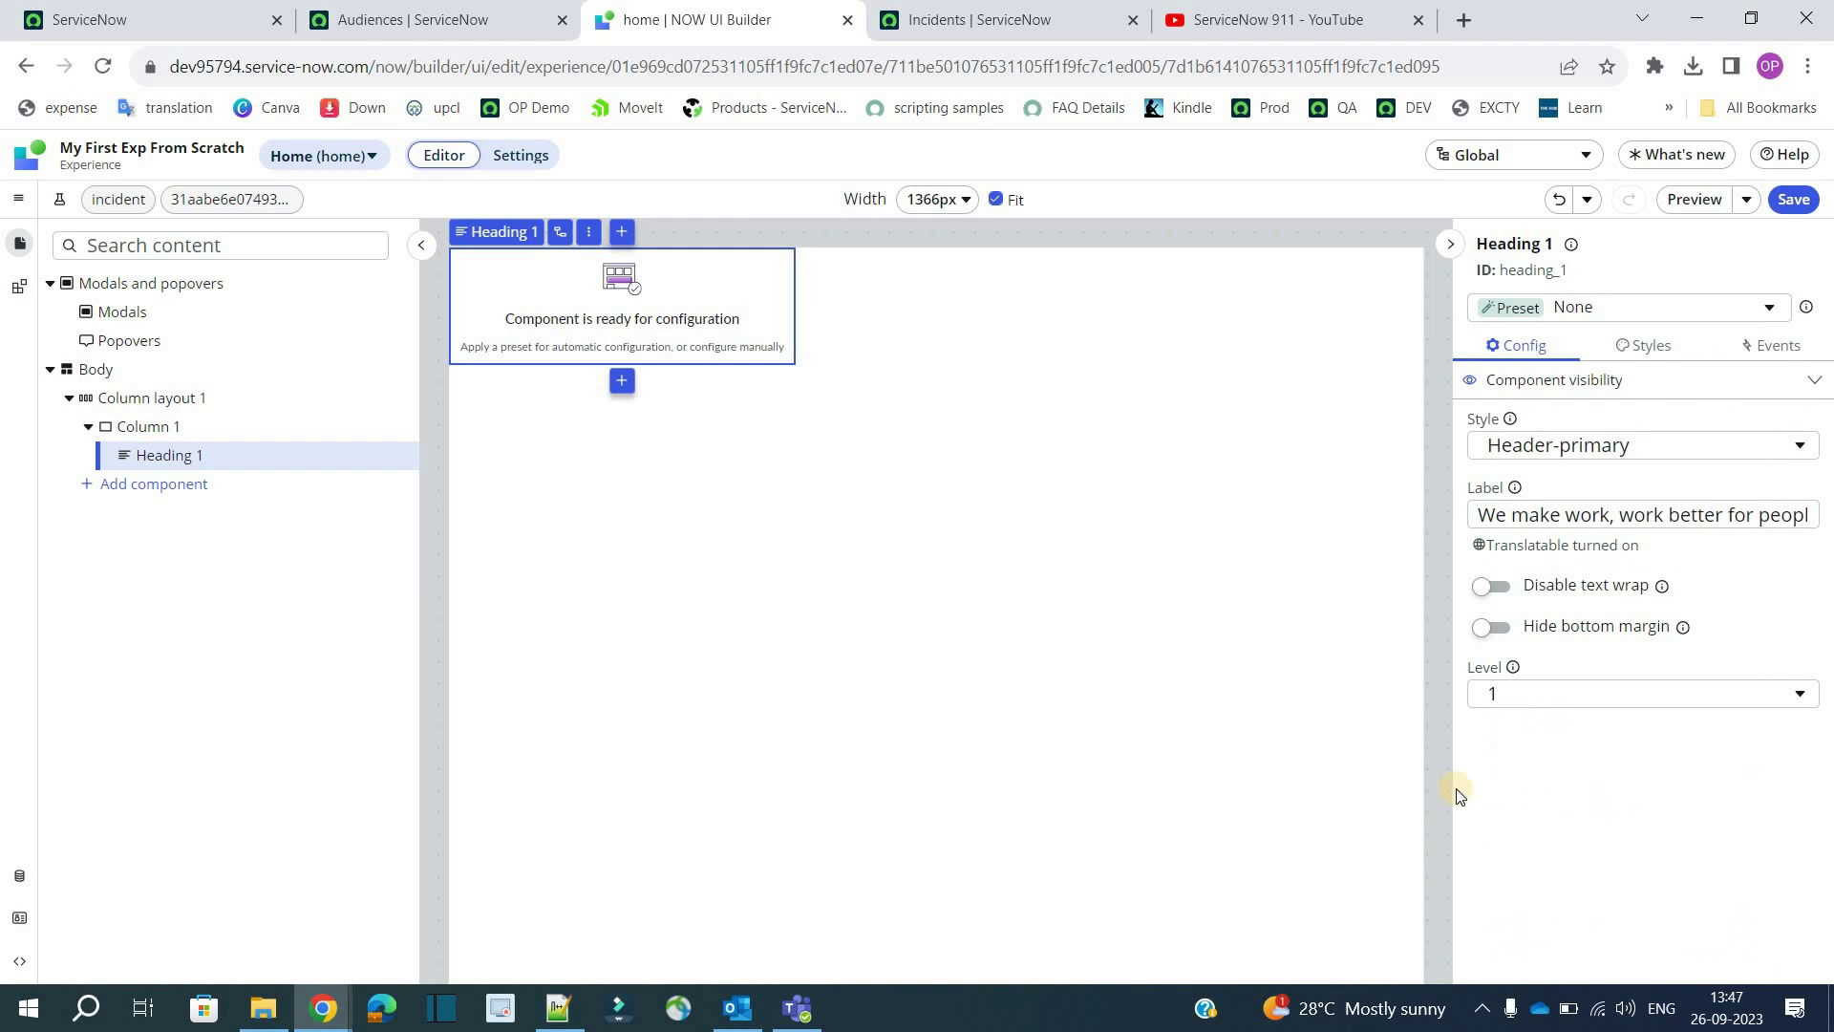
click(1599, 447)
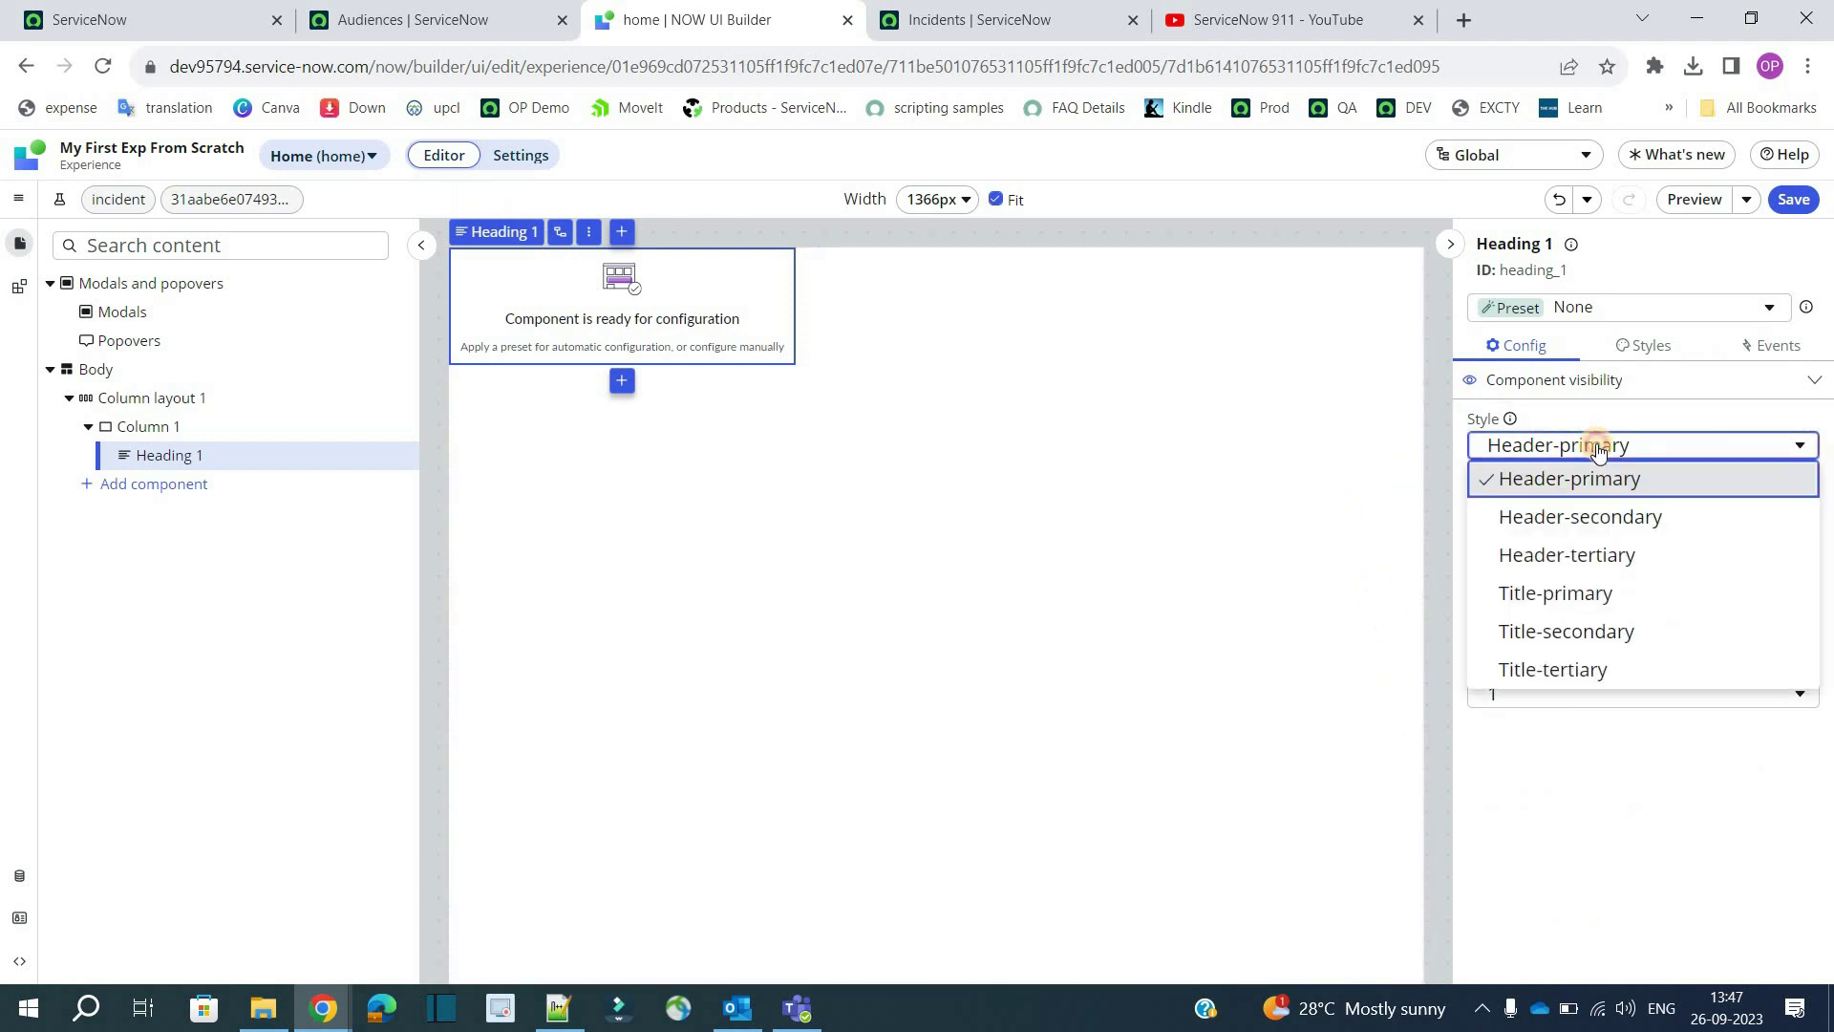
click(1598, 447)
double_click(1587, 515)
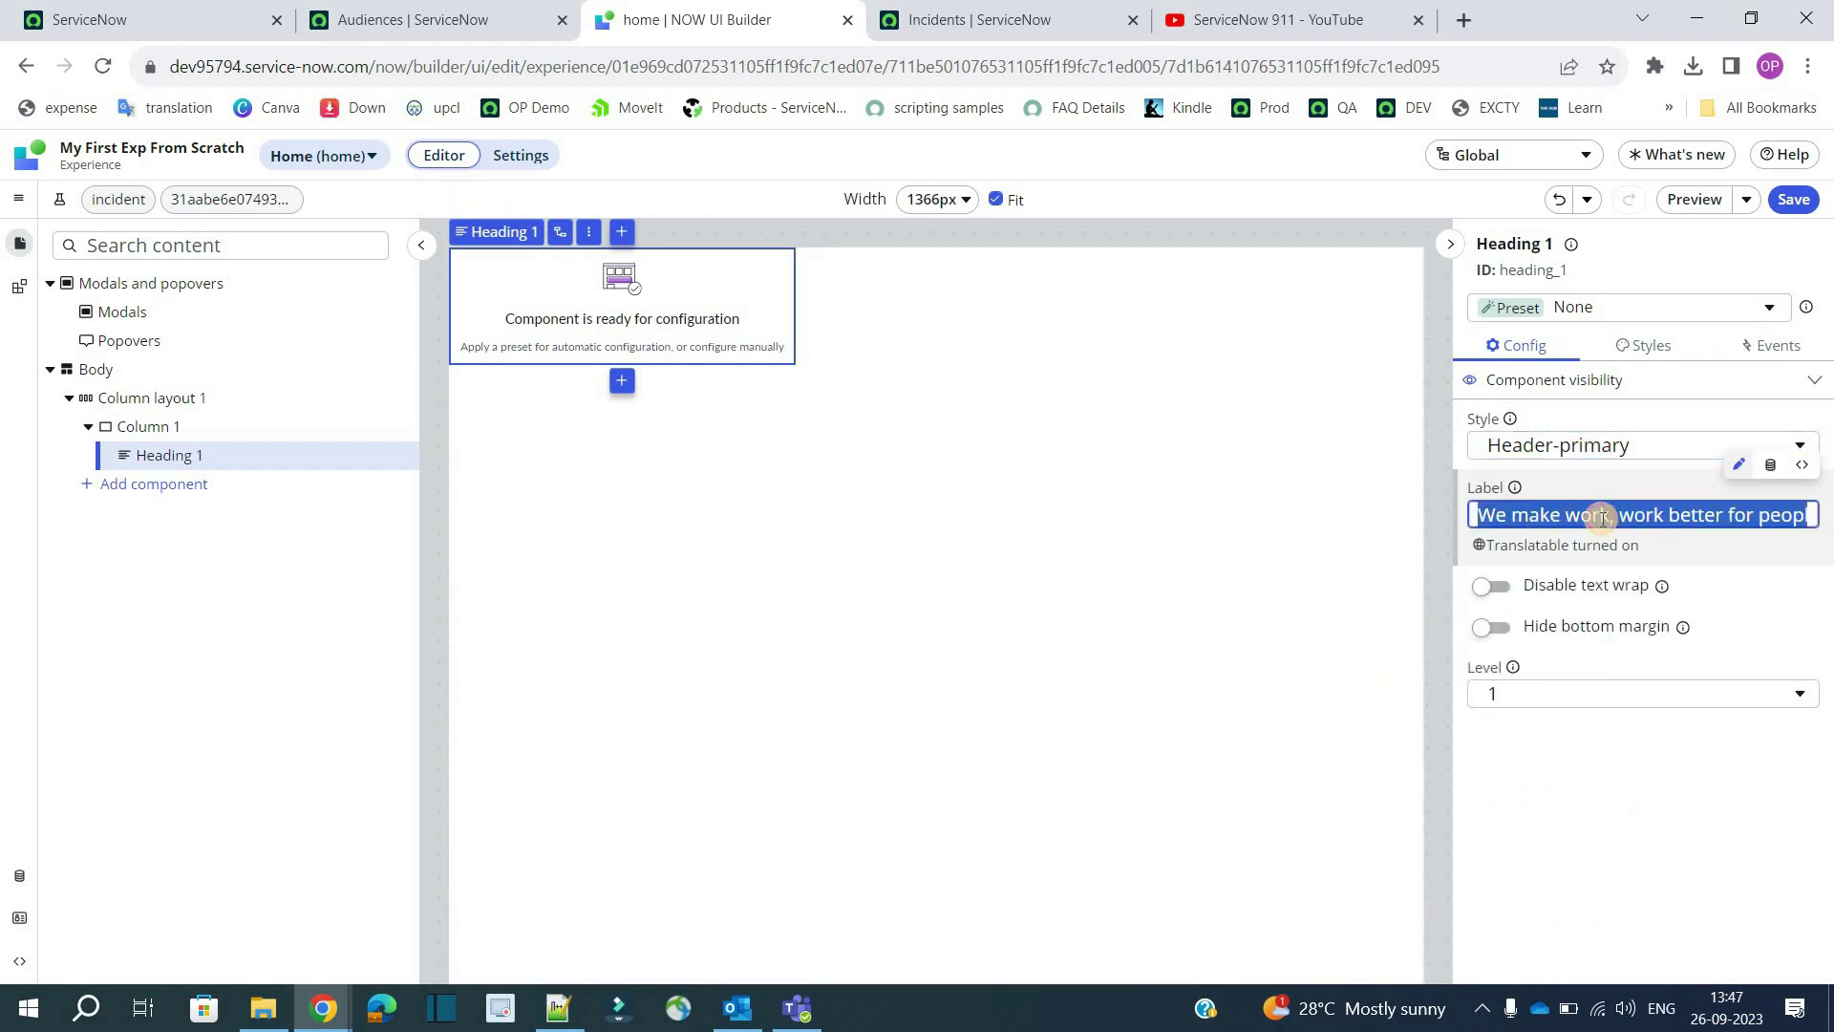
text(Heading For Admins Audience)
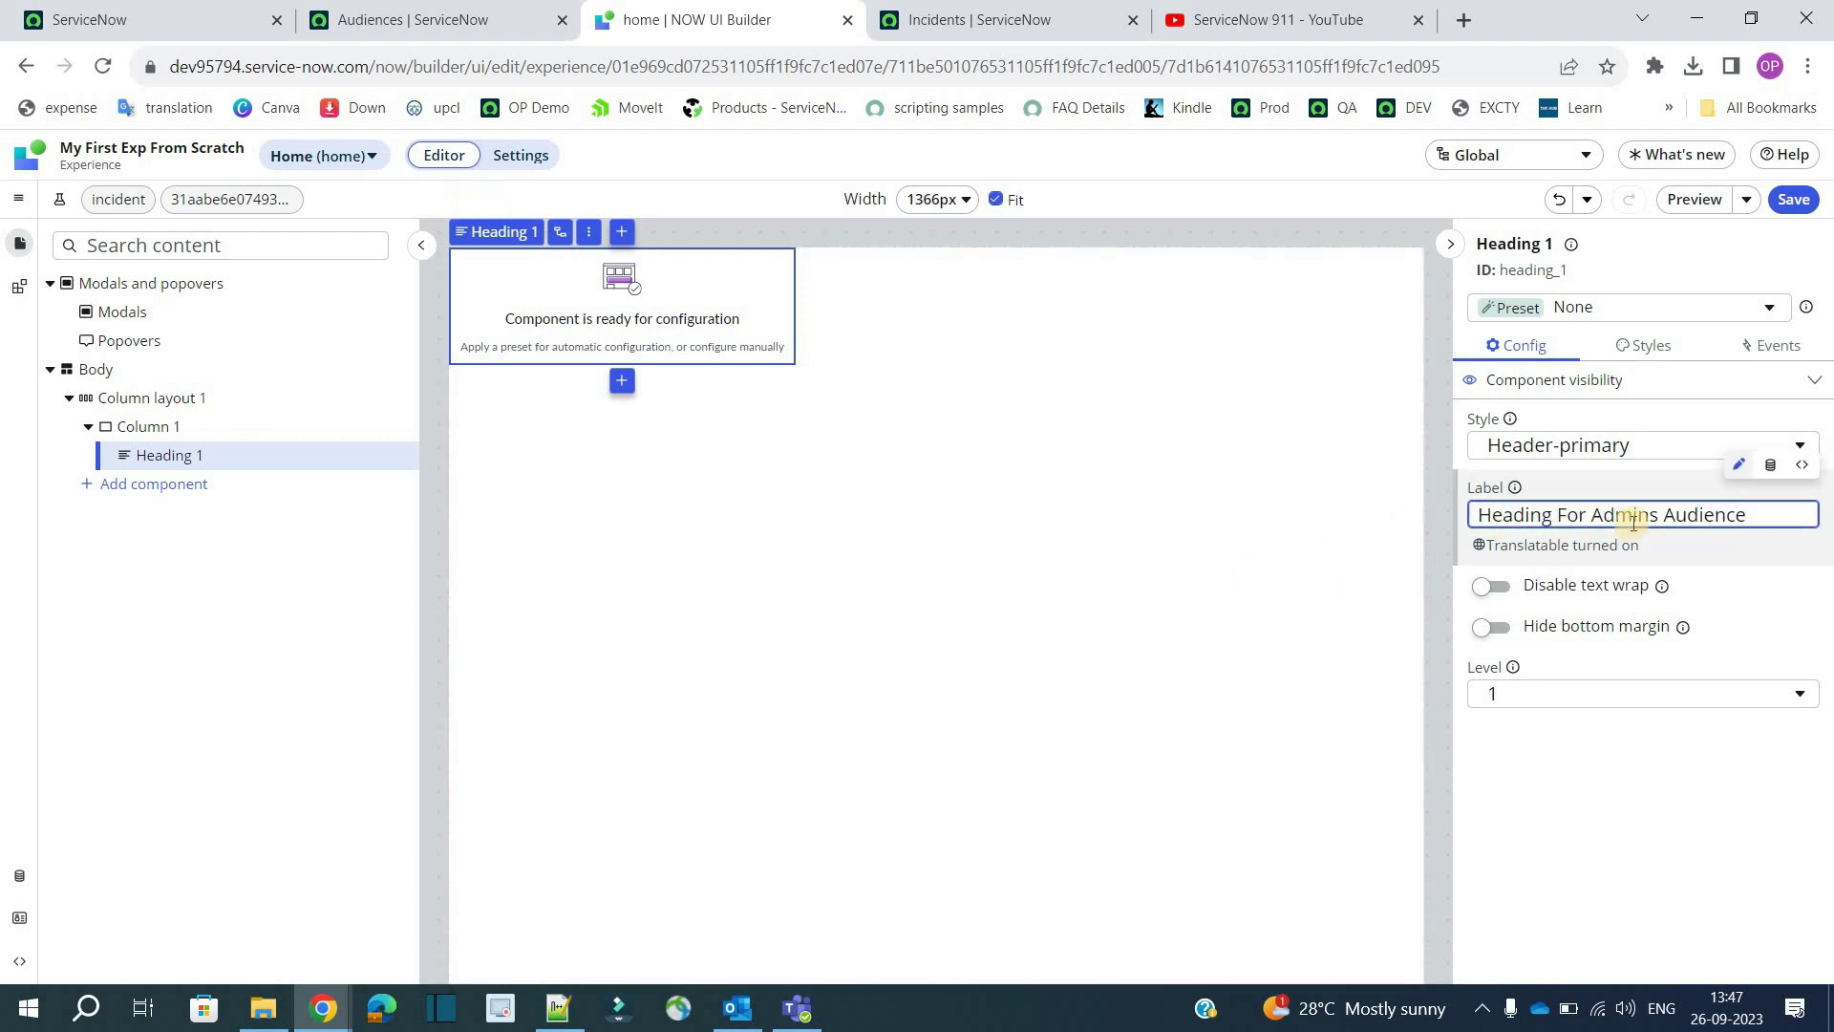
click(1094, 456)
click(704, 316)
click(1796, 196)
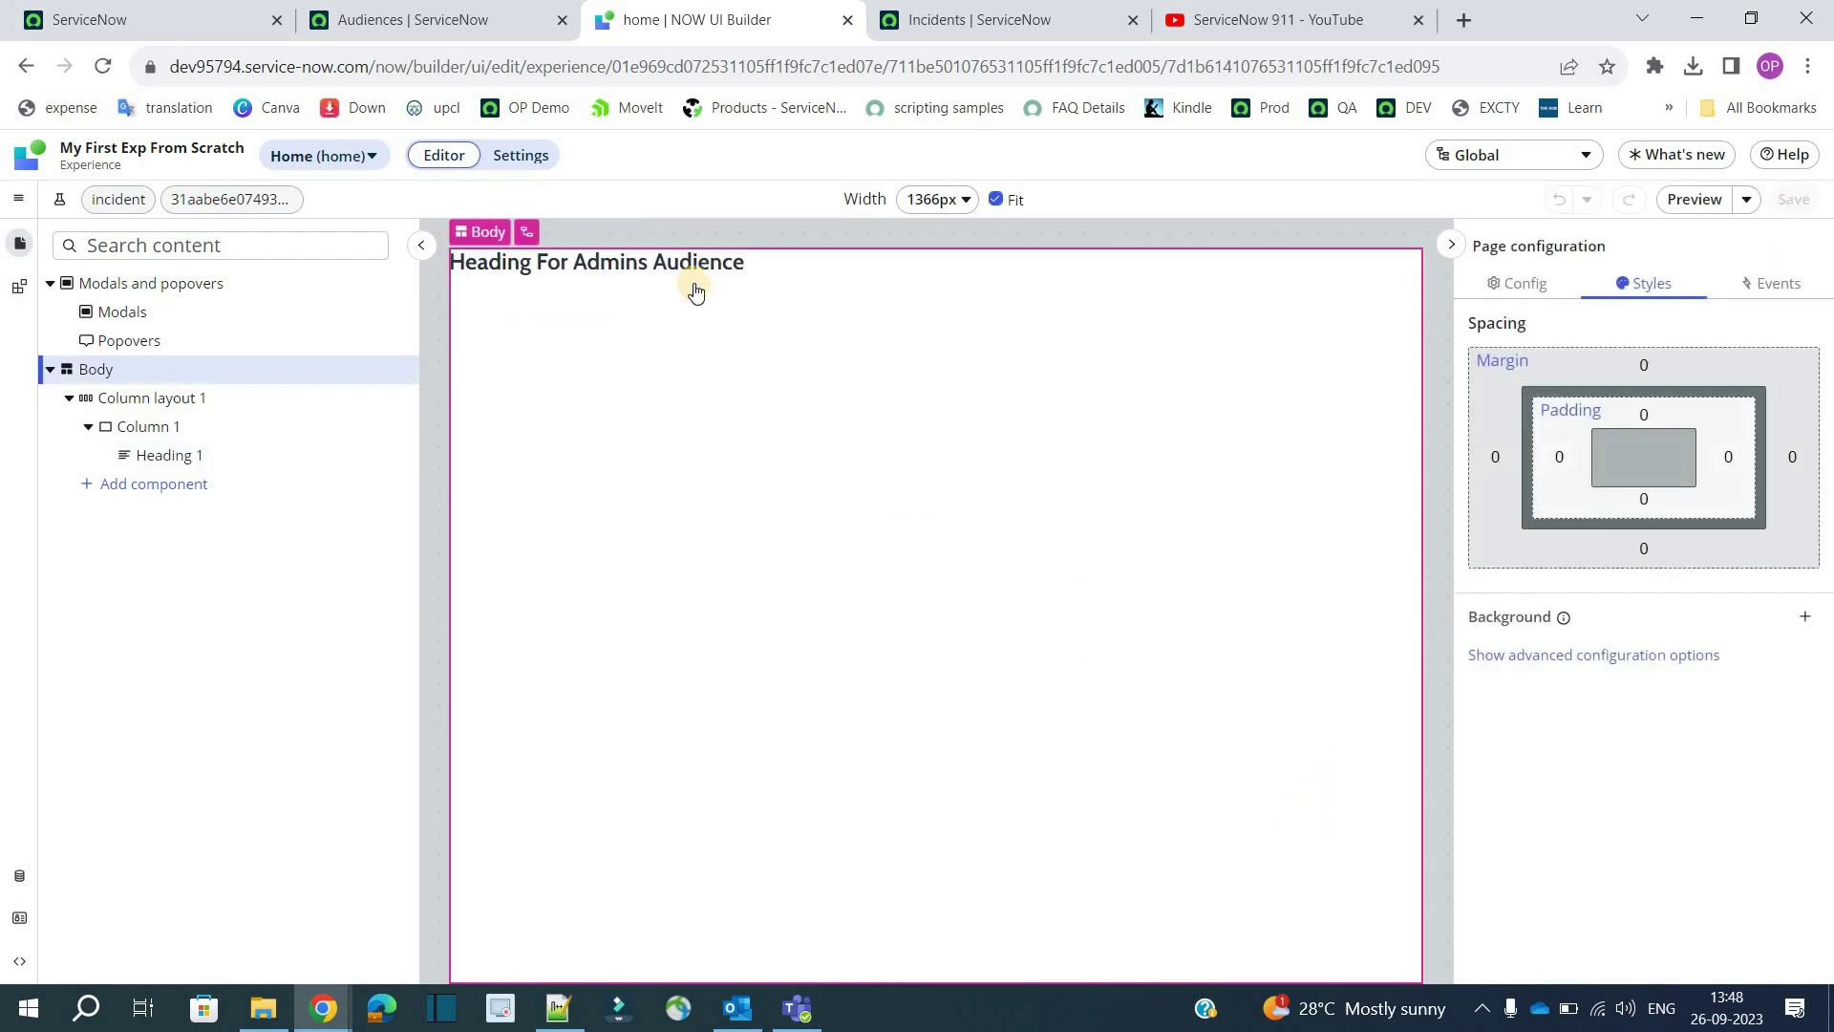
- Centre Heading 1 horizontally and set its margins to XXL
click(695, 284)
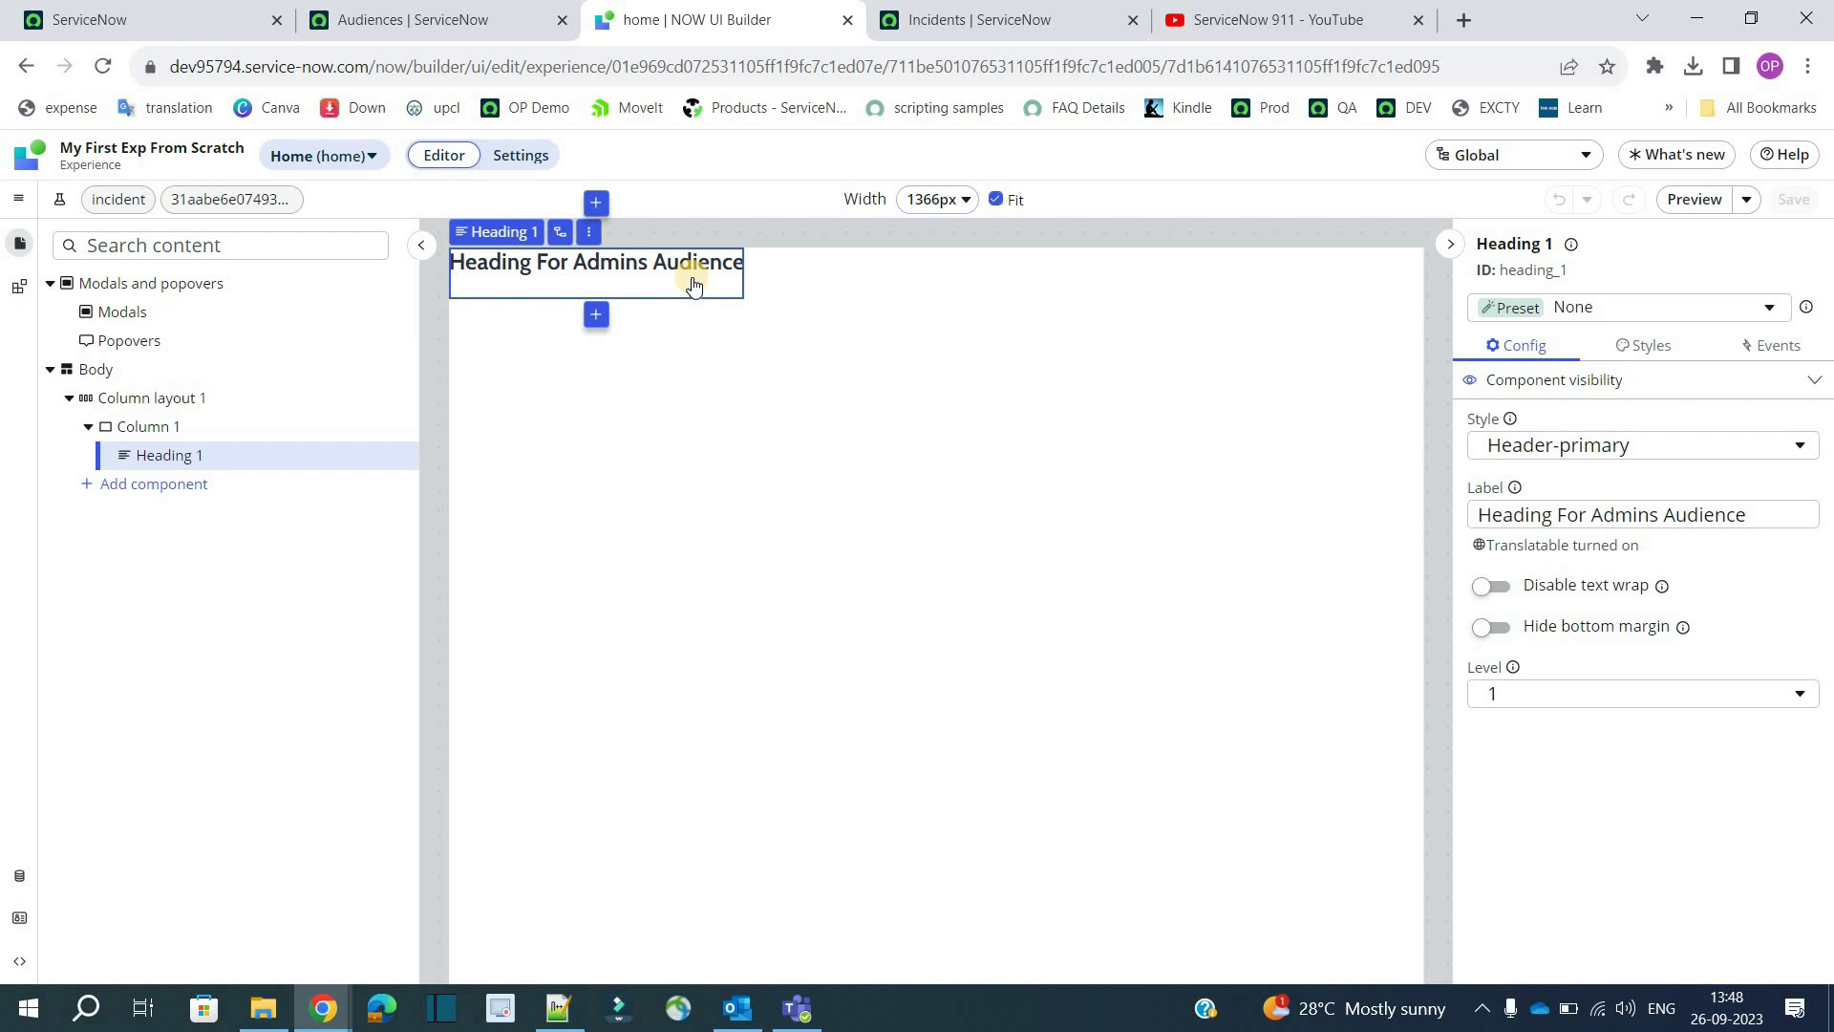
click(1655, 349)
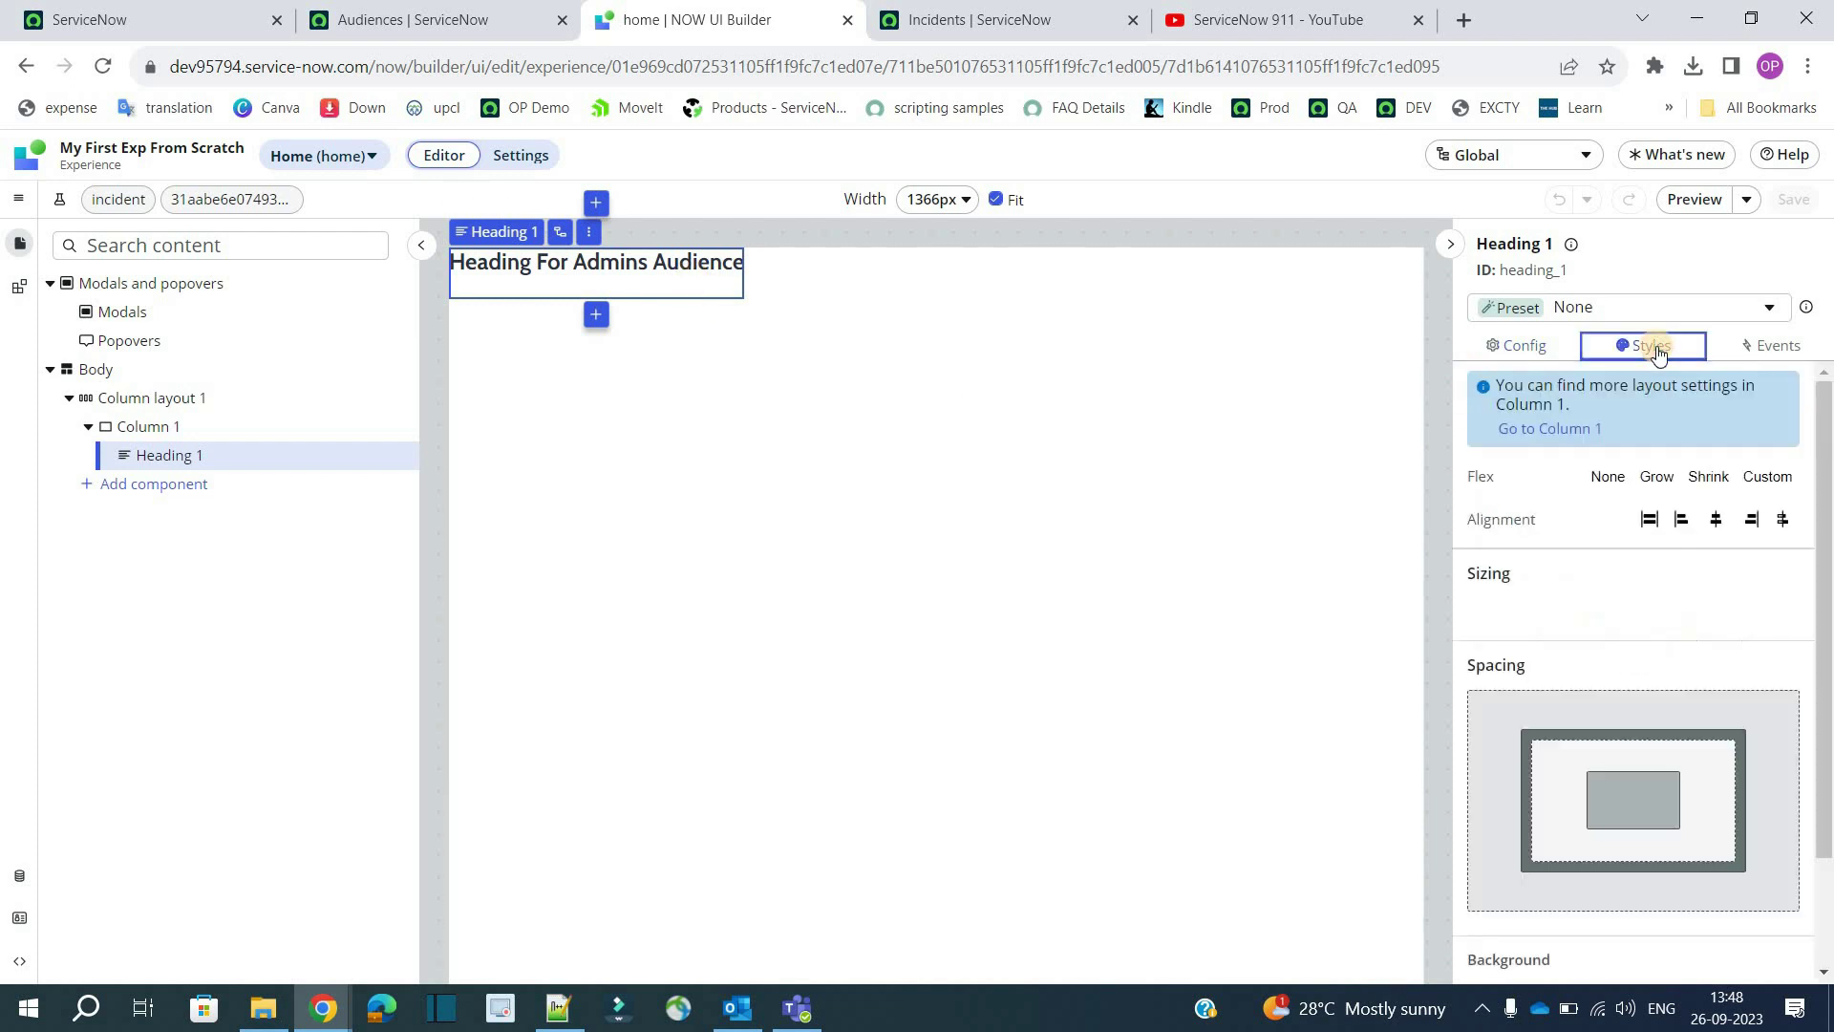
click(1715, 521)
scroll(1526, 634, down, 3)
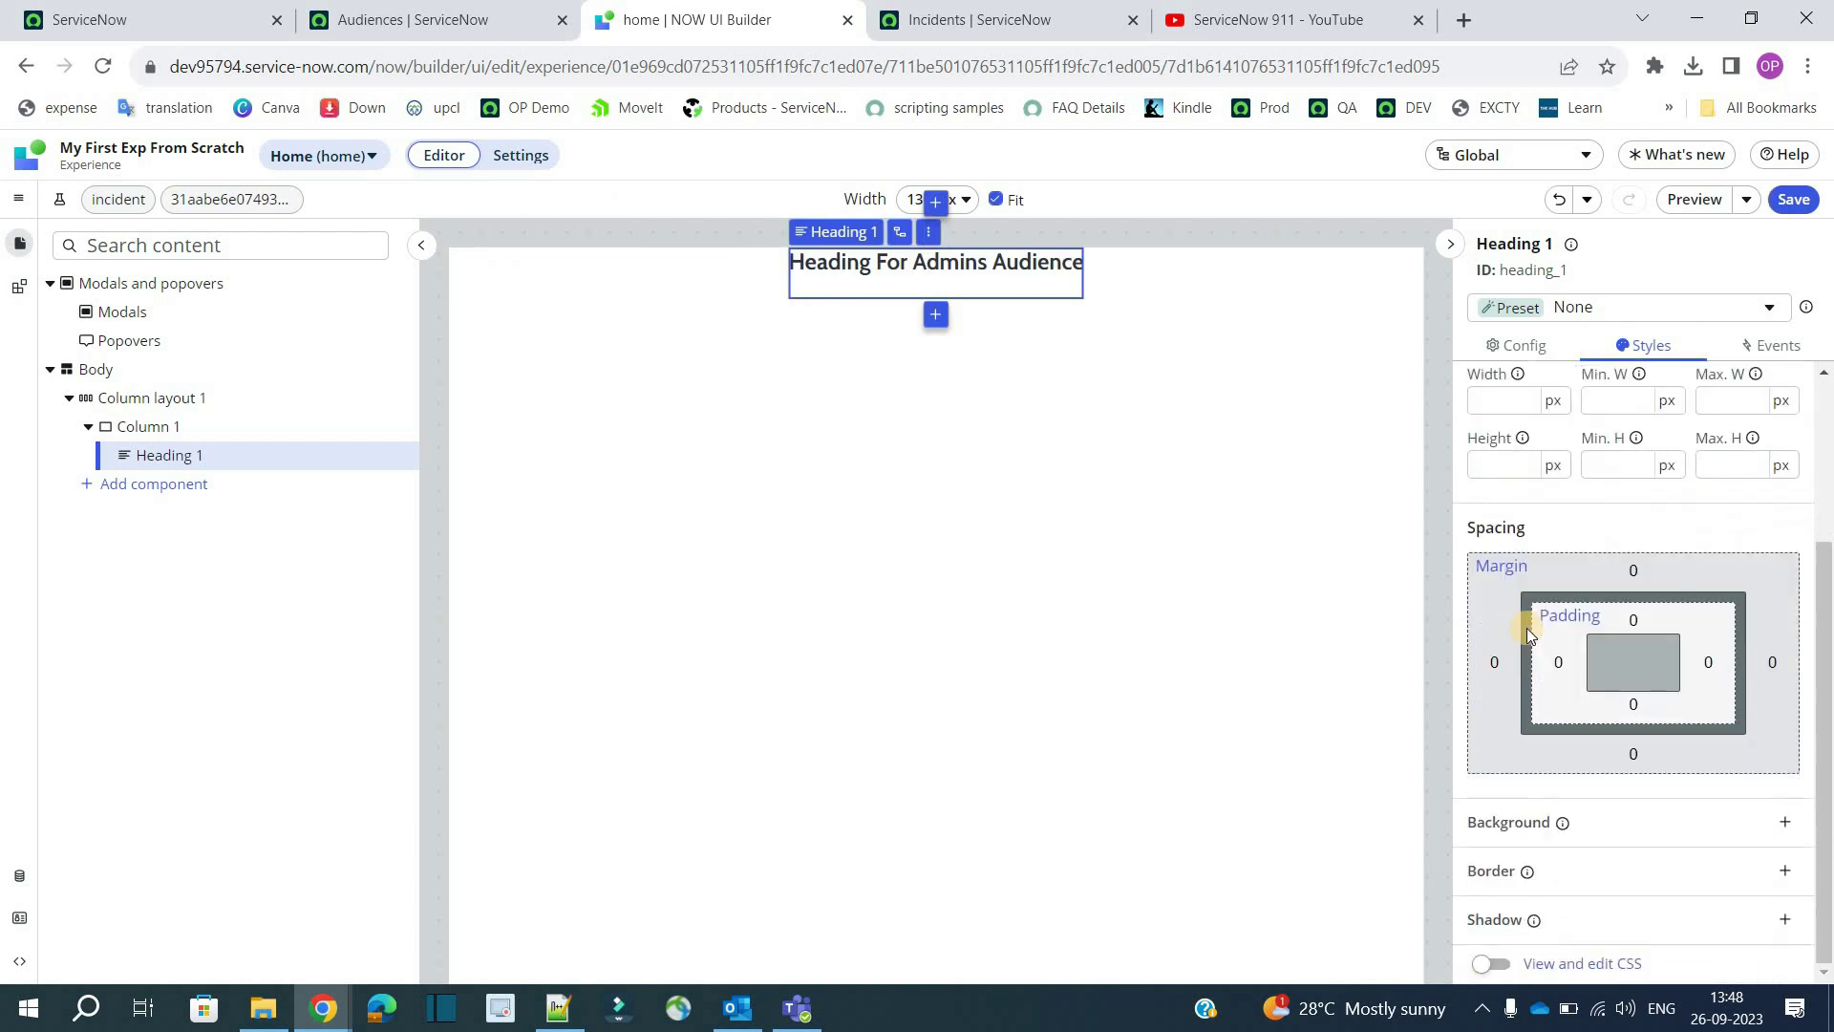
click(1637, 571)
click(1509, 666)
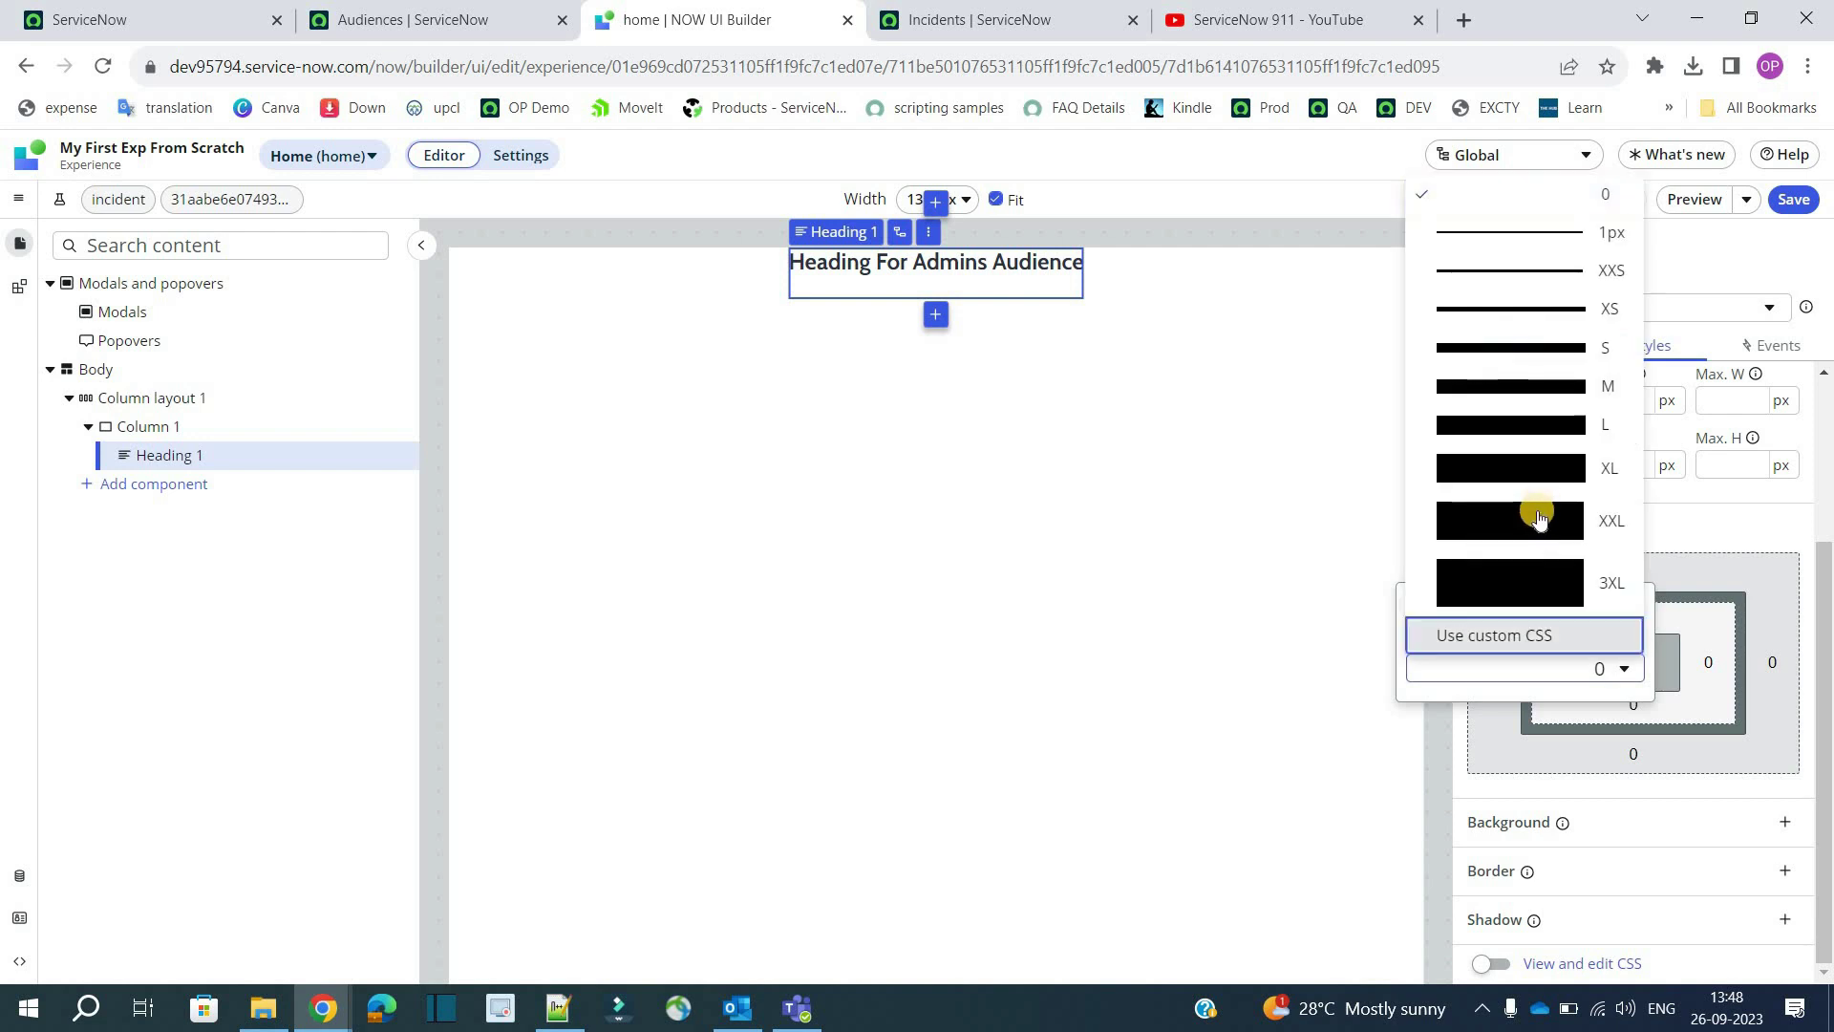
click(1535, 524)
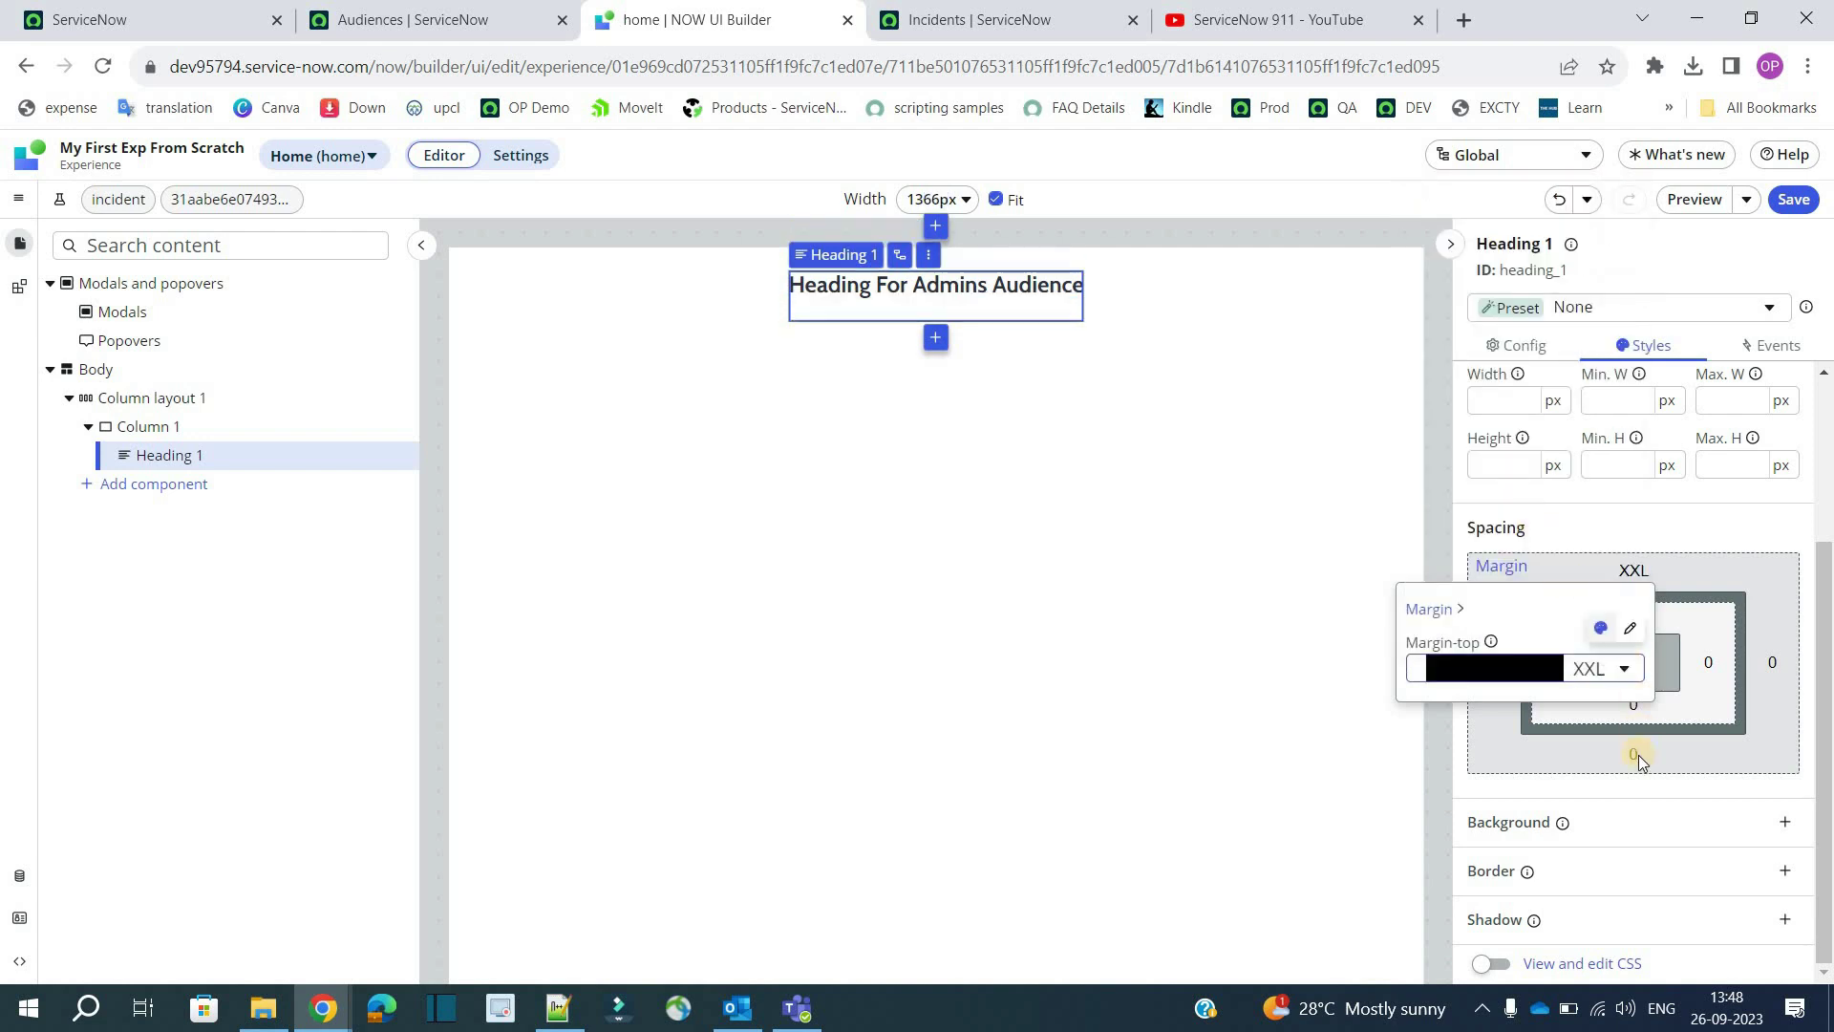
click(1636, 754)
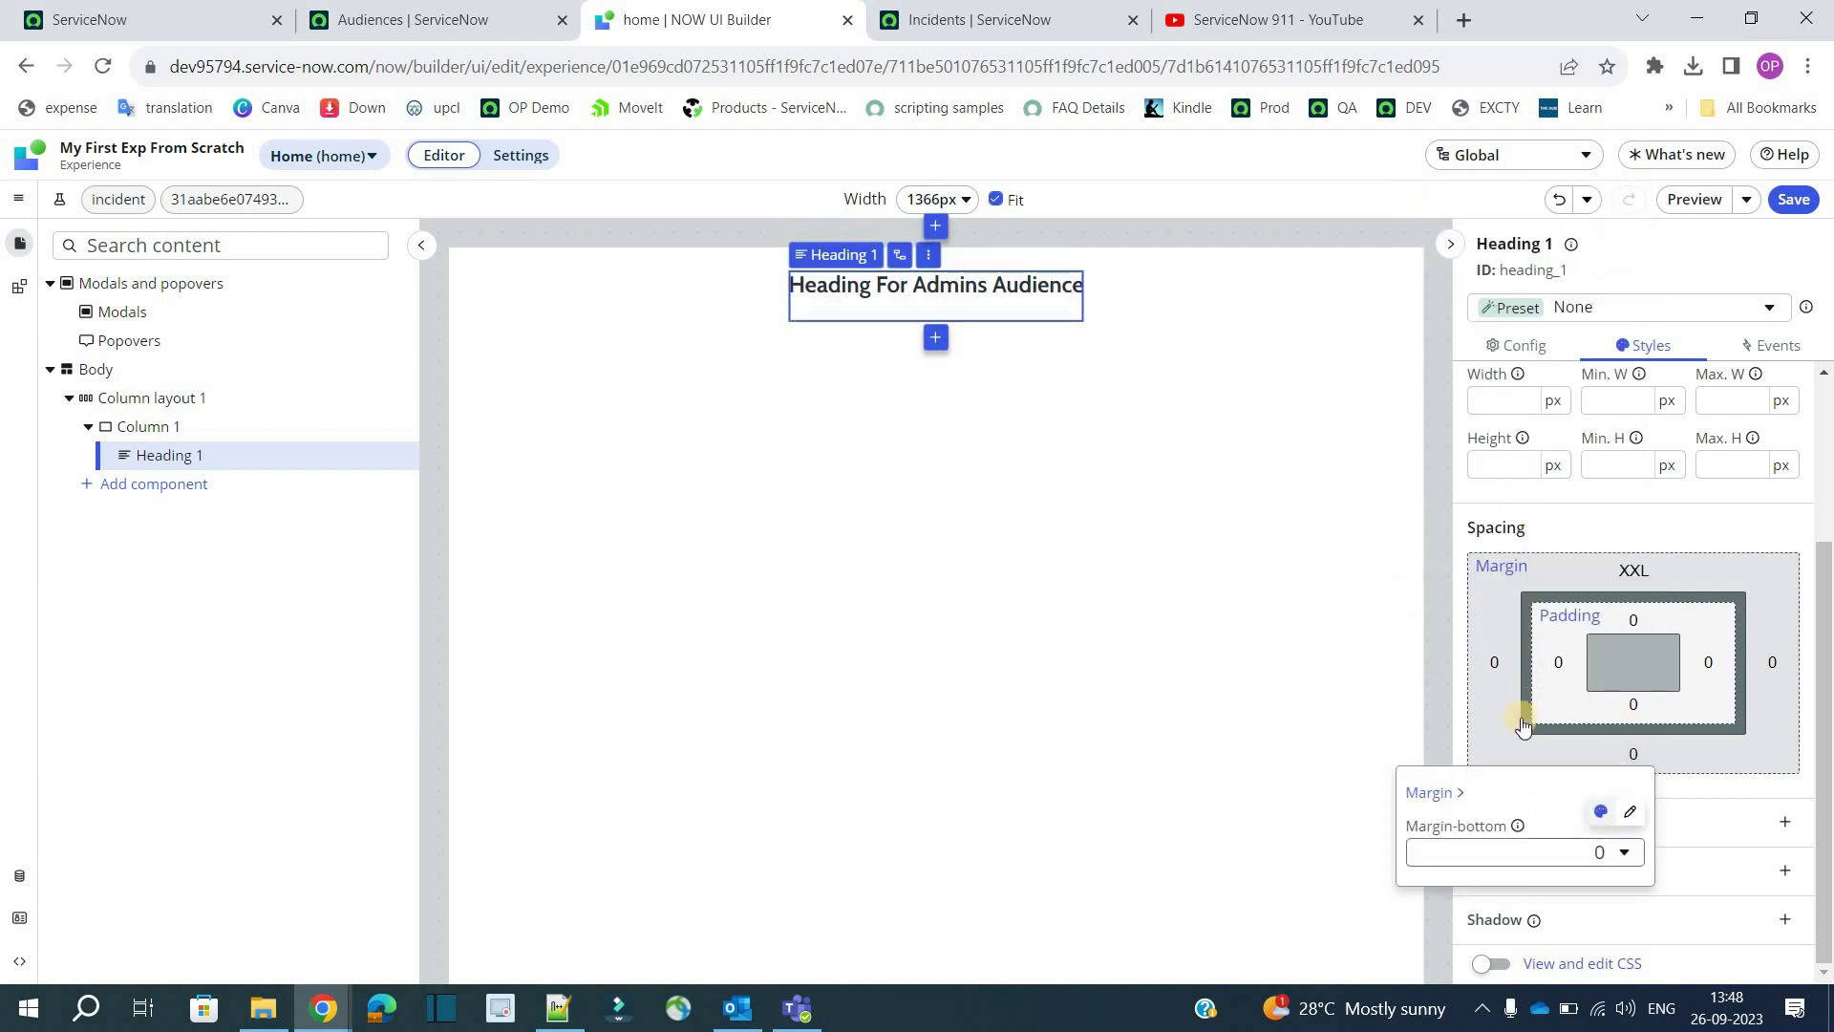
click(1615, 852)
click(1519, 705)
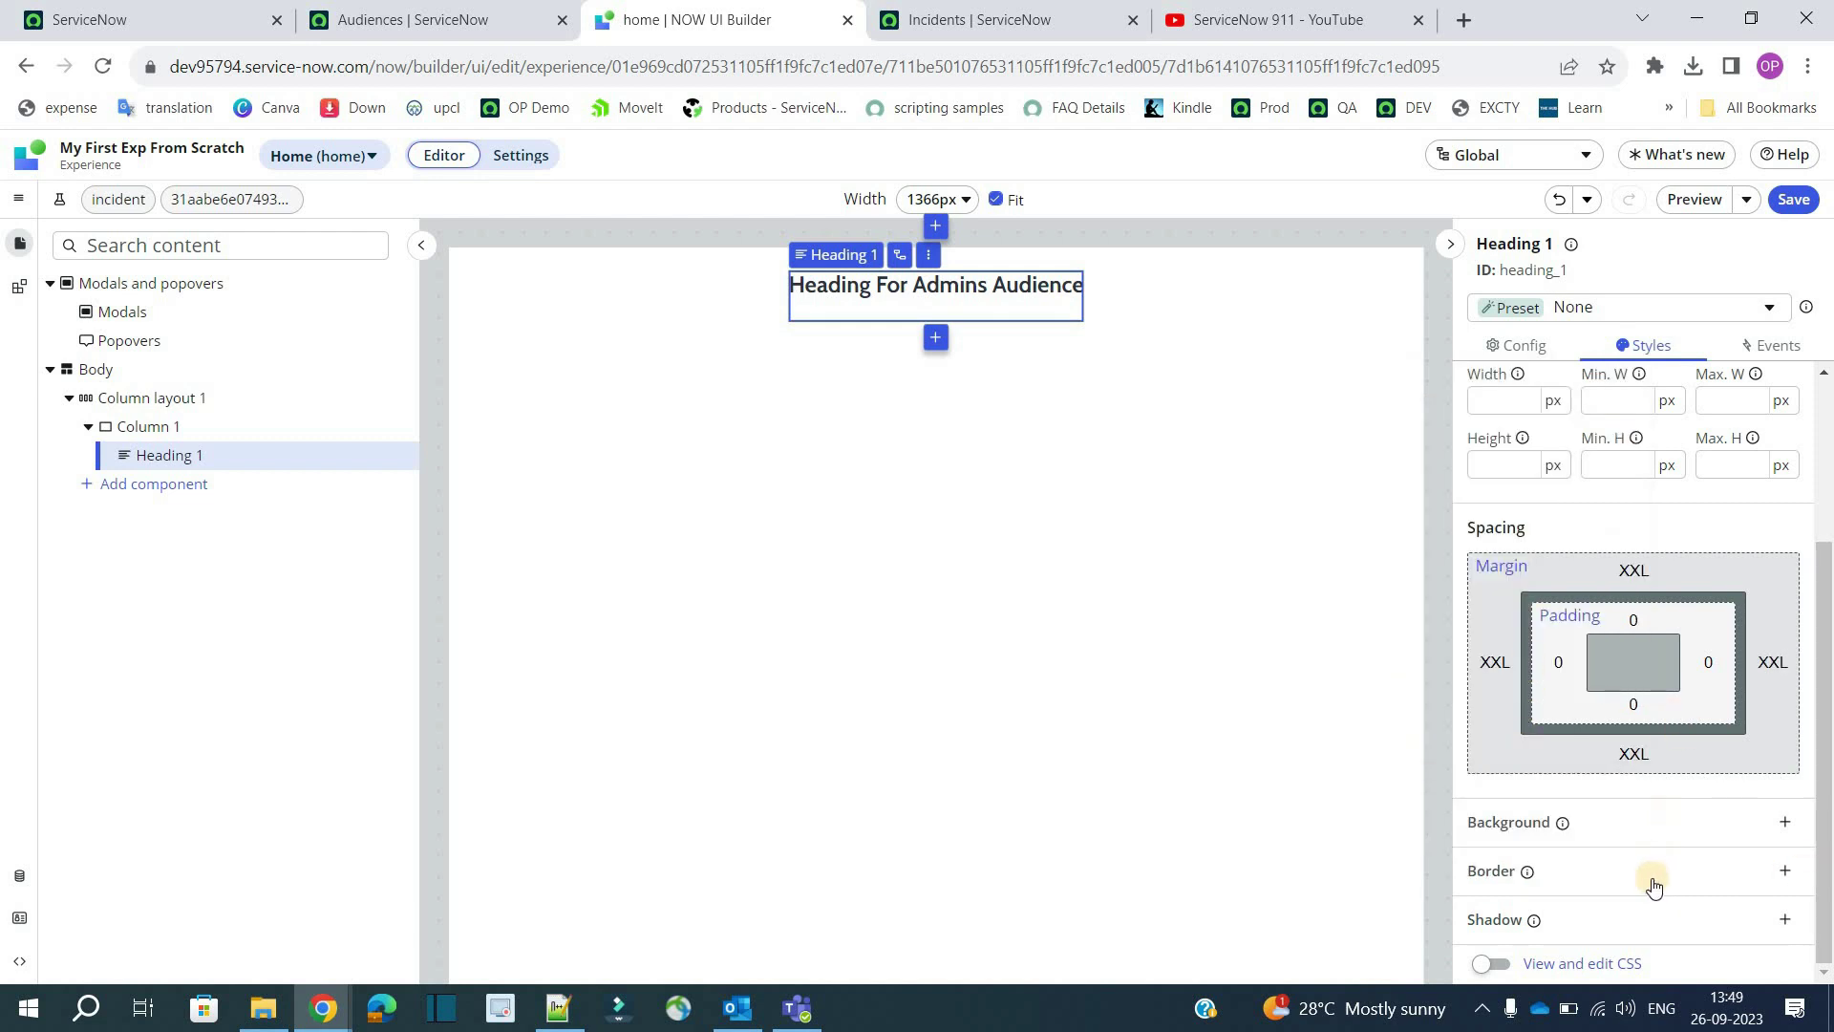
click(705, 323)
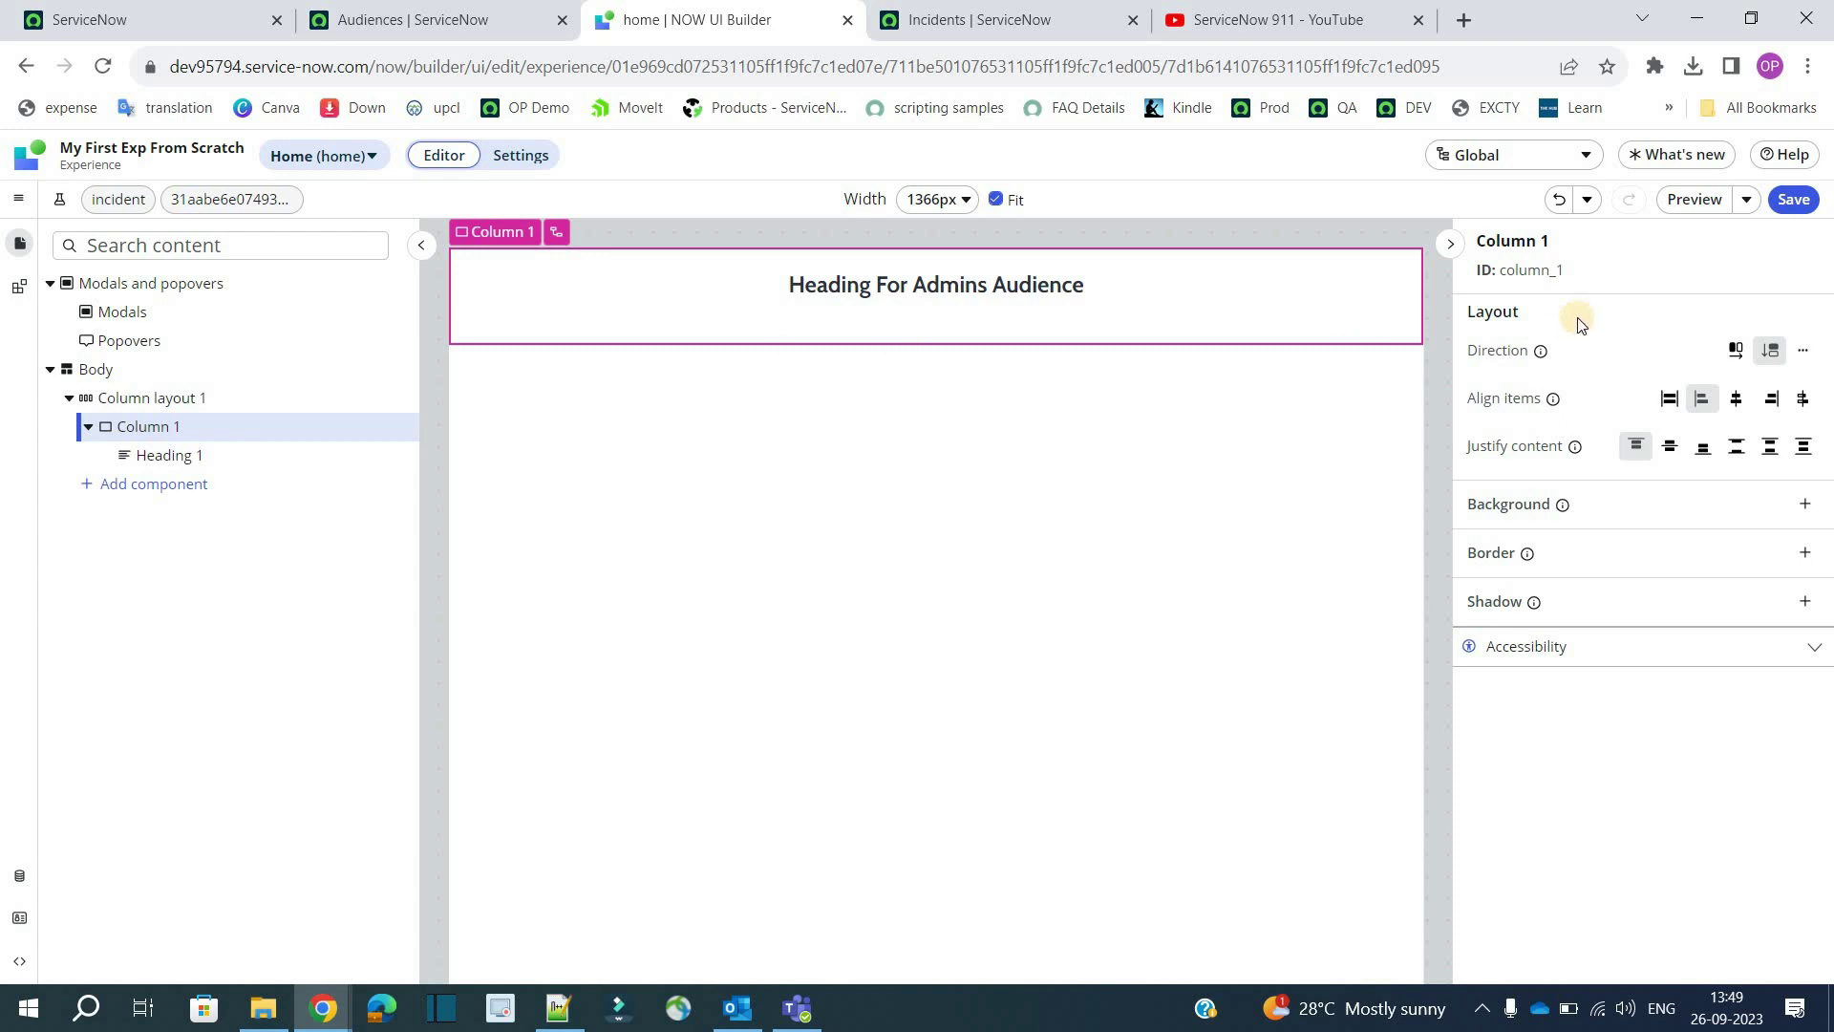
- Give Column 1 a green Selection primary 1 background
click(1805, 507)
click(1681, 541)
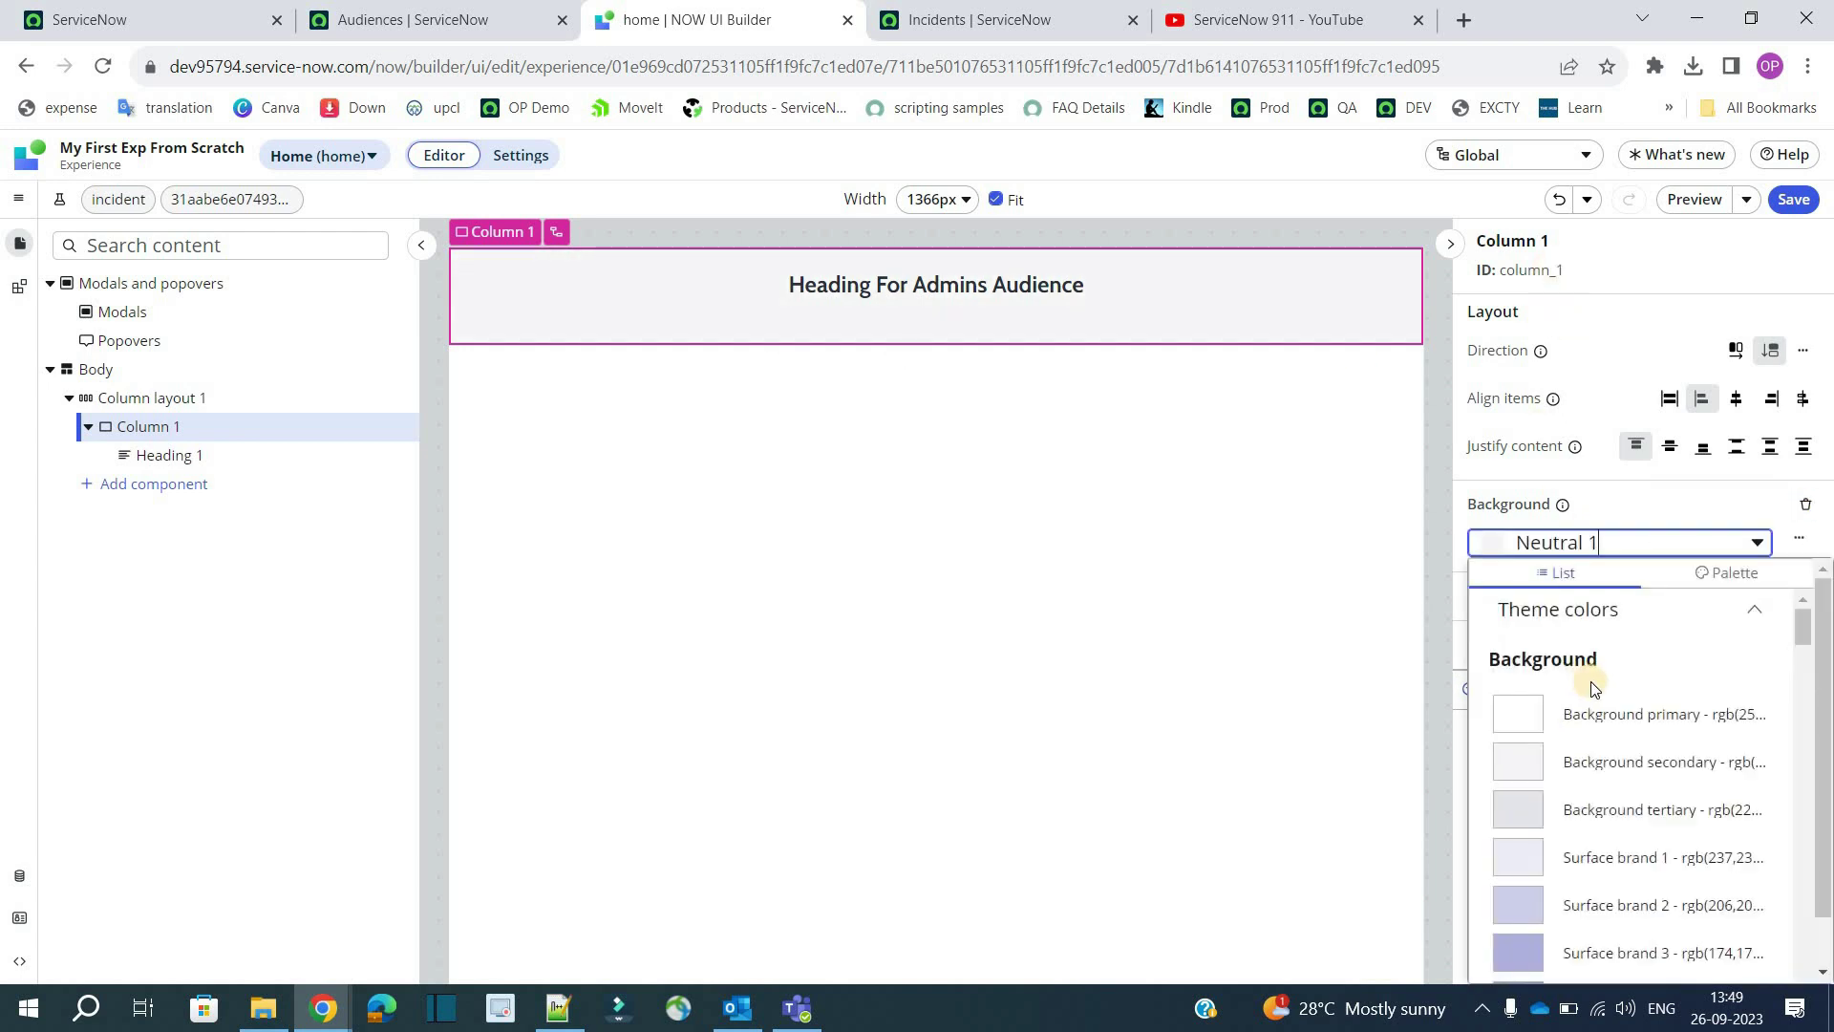
scroll(1591, 695, down, 10)
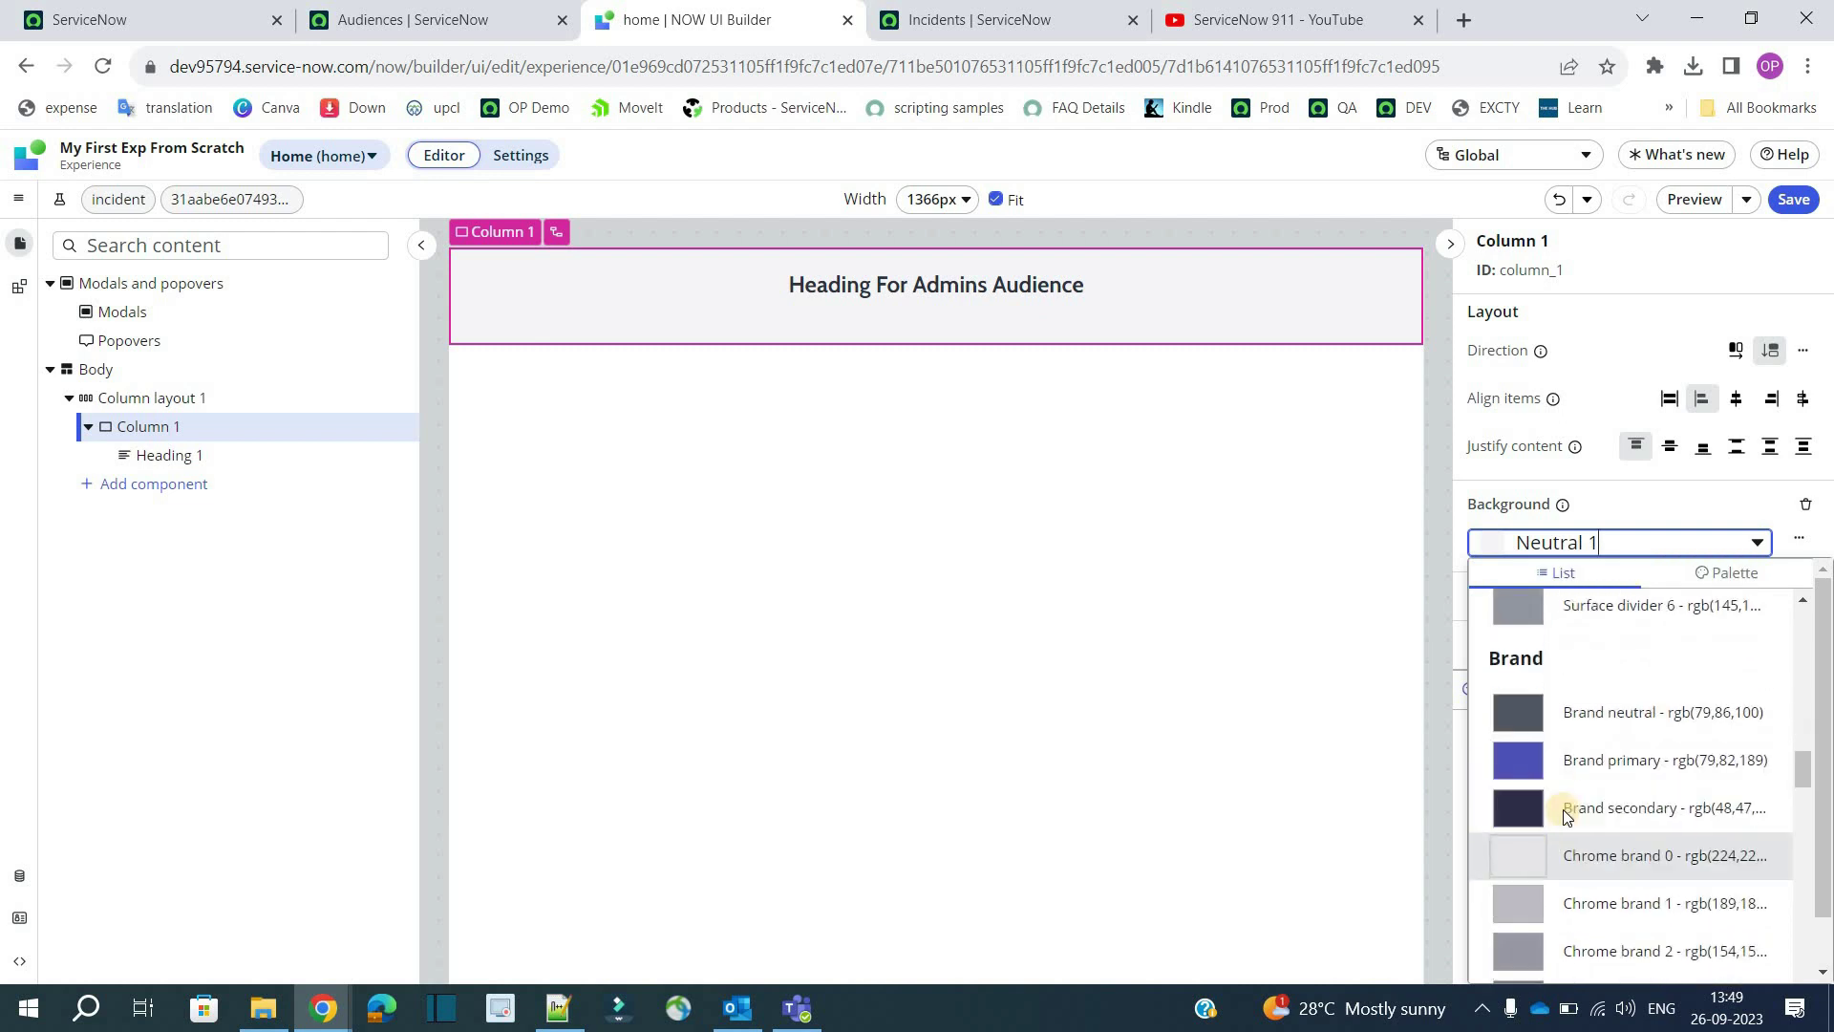
scroll(1574, 760, up, 5)
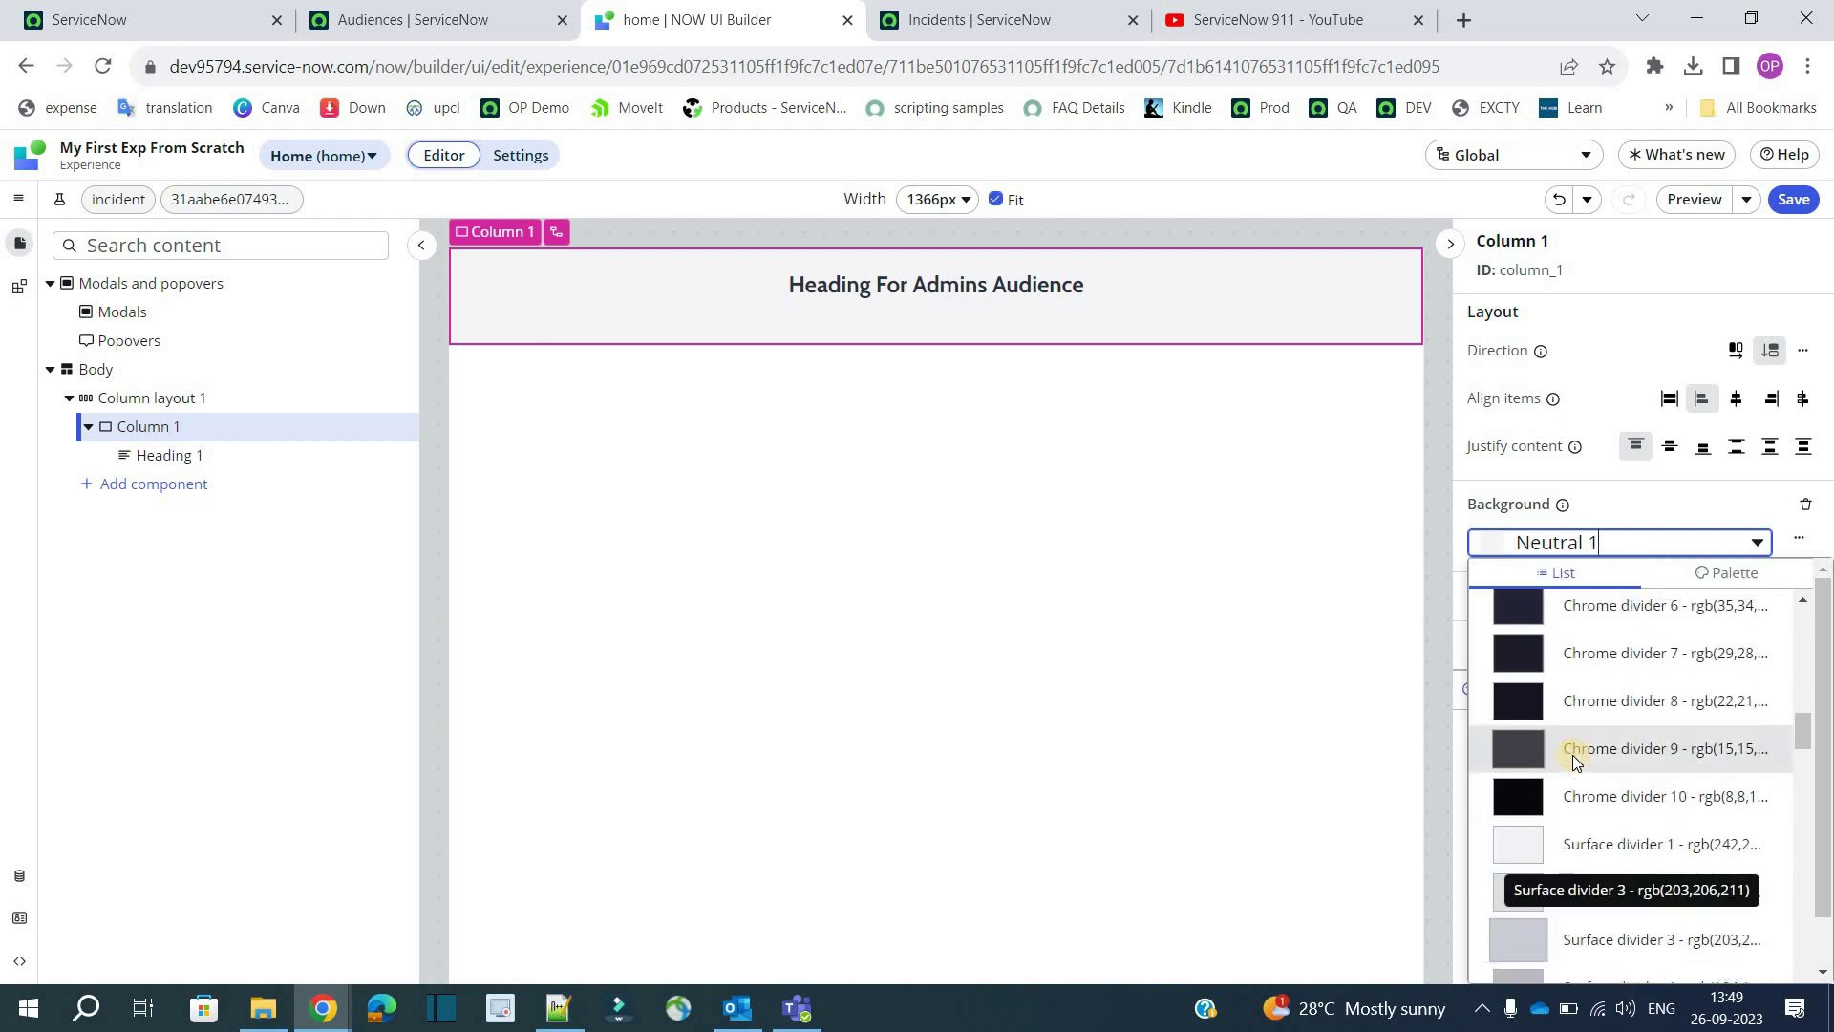
click(1574, 733)
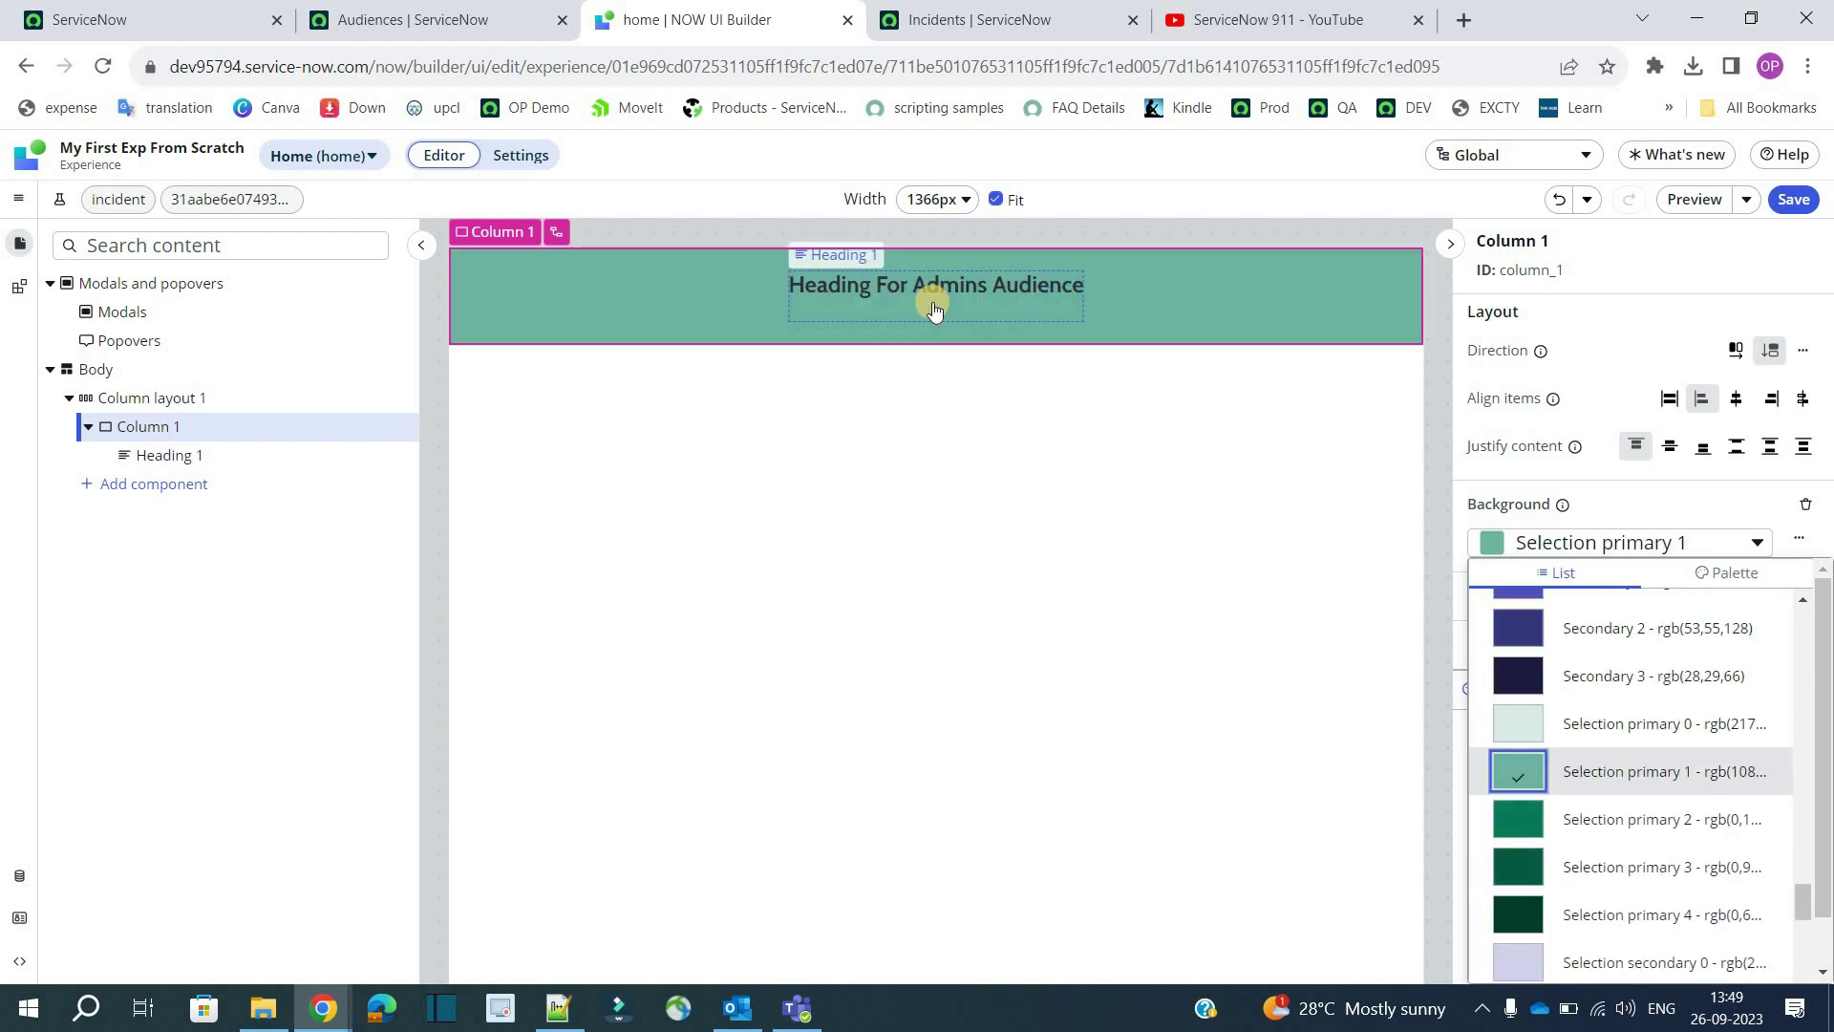
- Give the heading a Surface brand 1 background
click(935, 308)
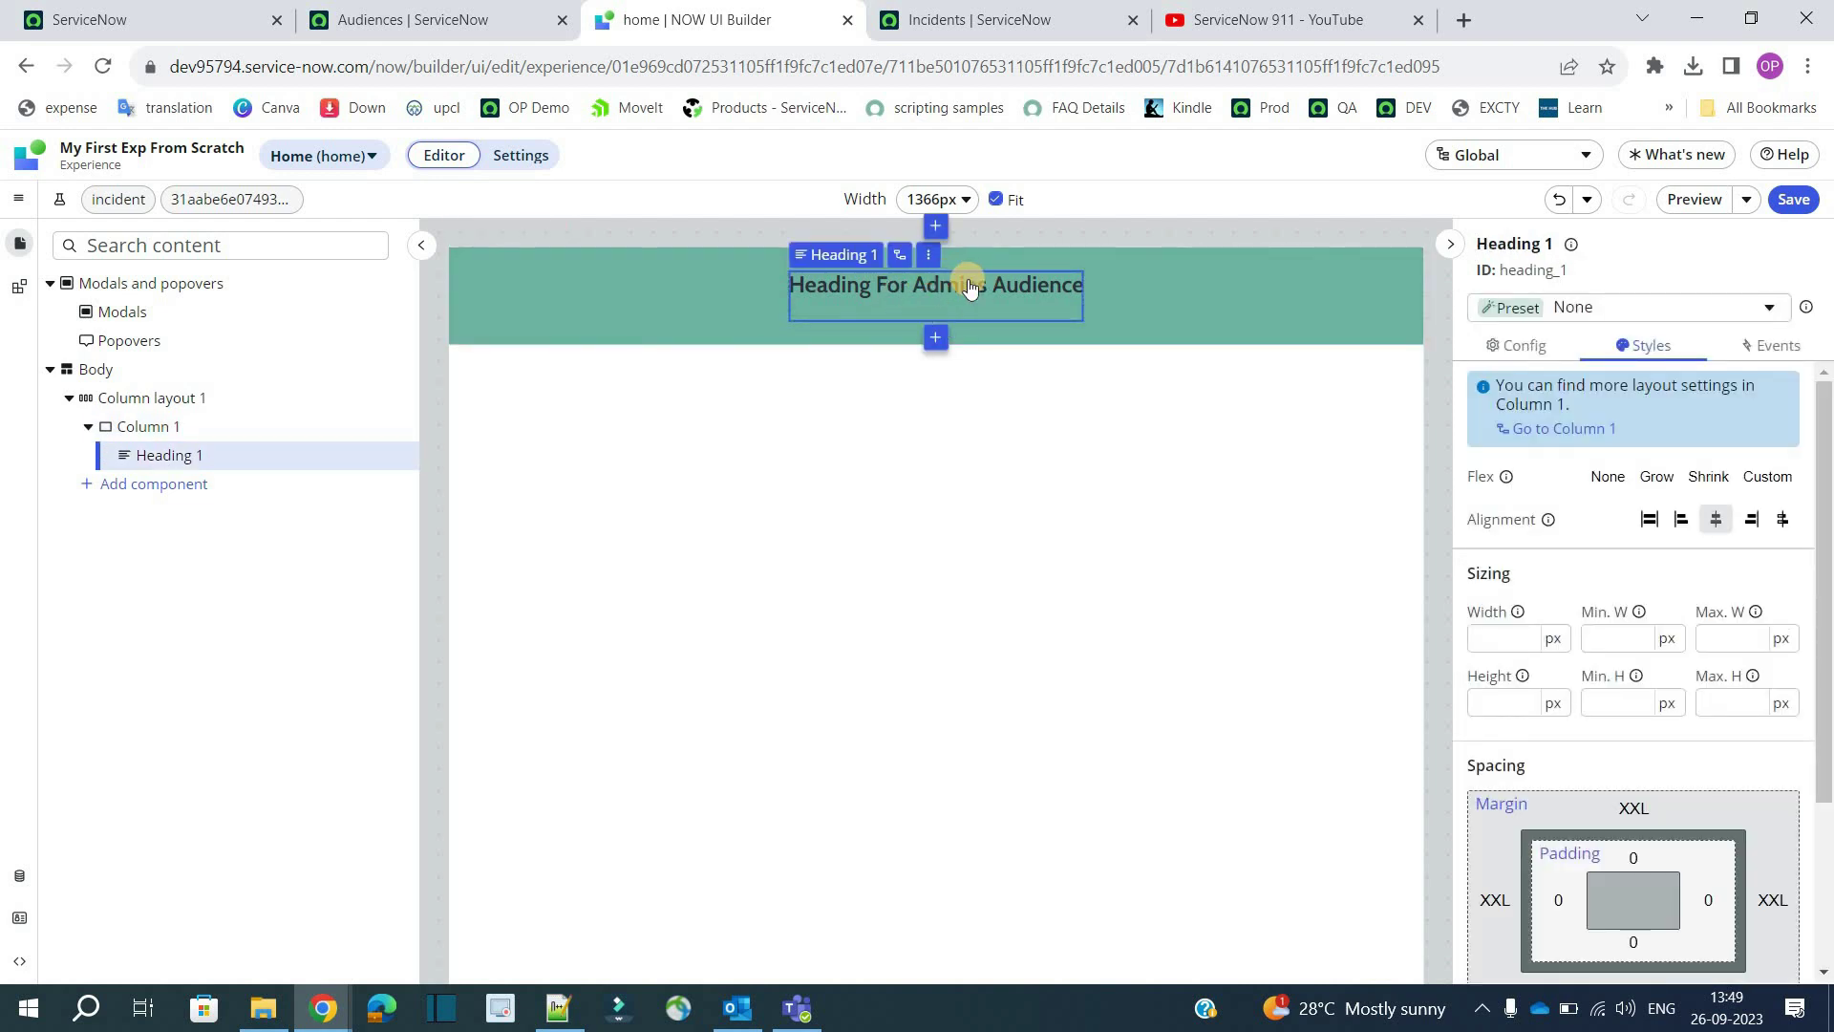
scroll(1591, 831, down, 3)
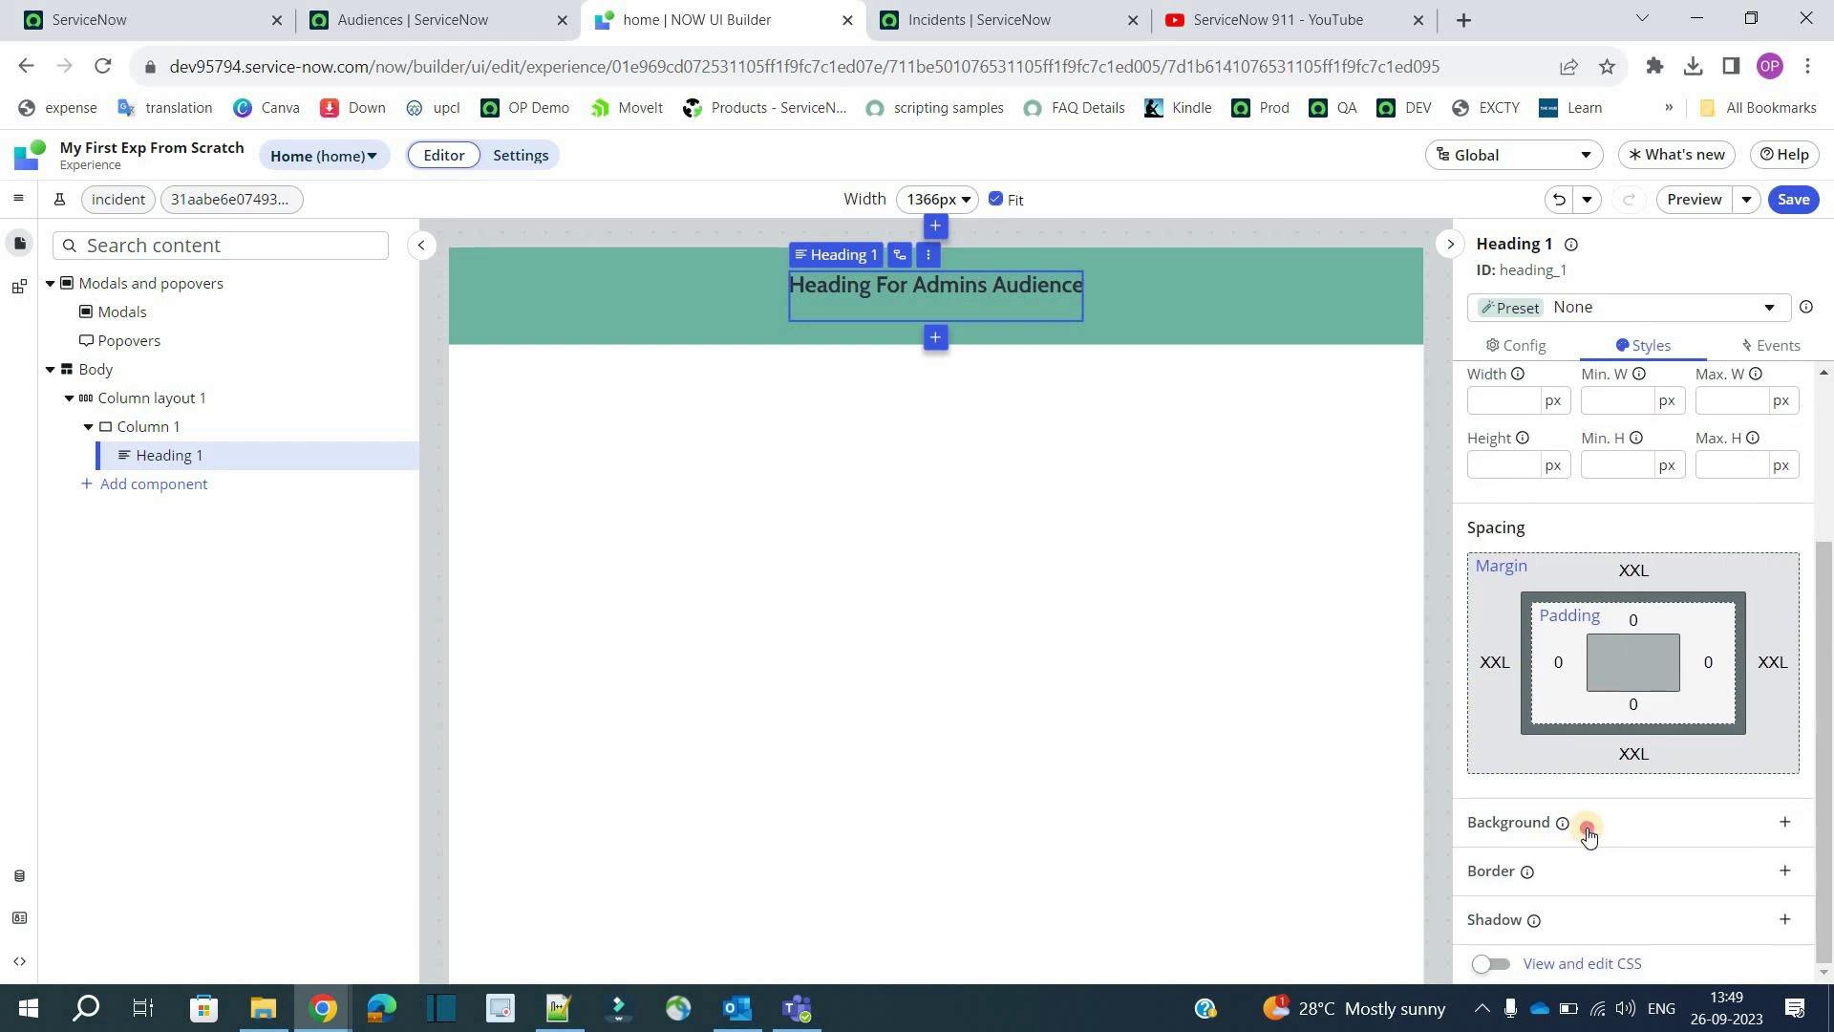
click(1587, 838)
click(1578, 860)
click(1533, 655)
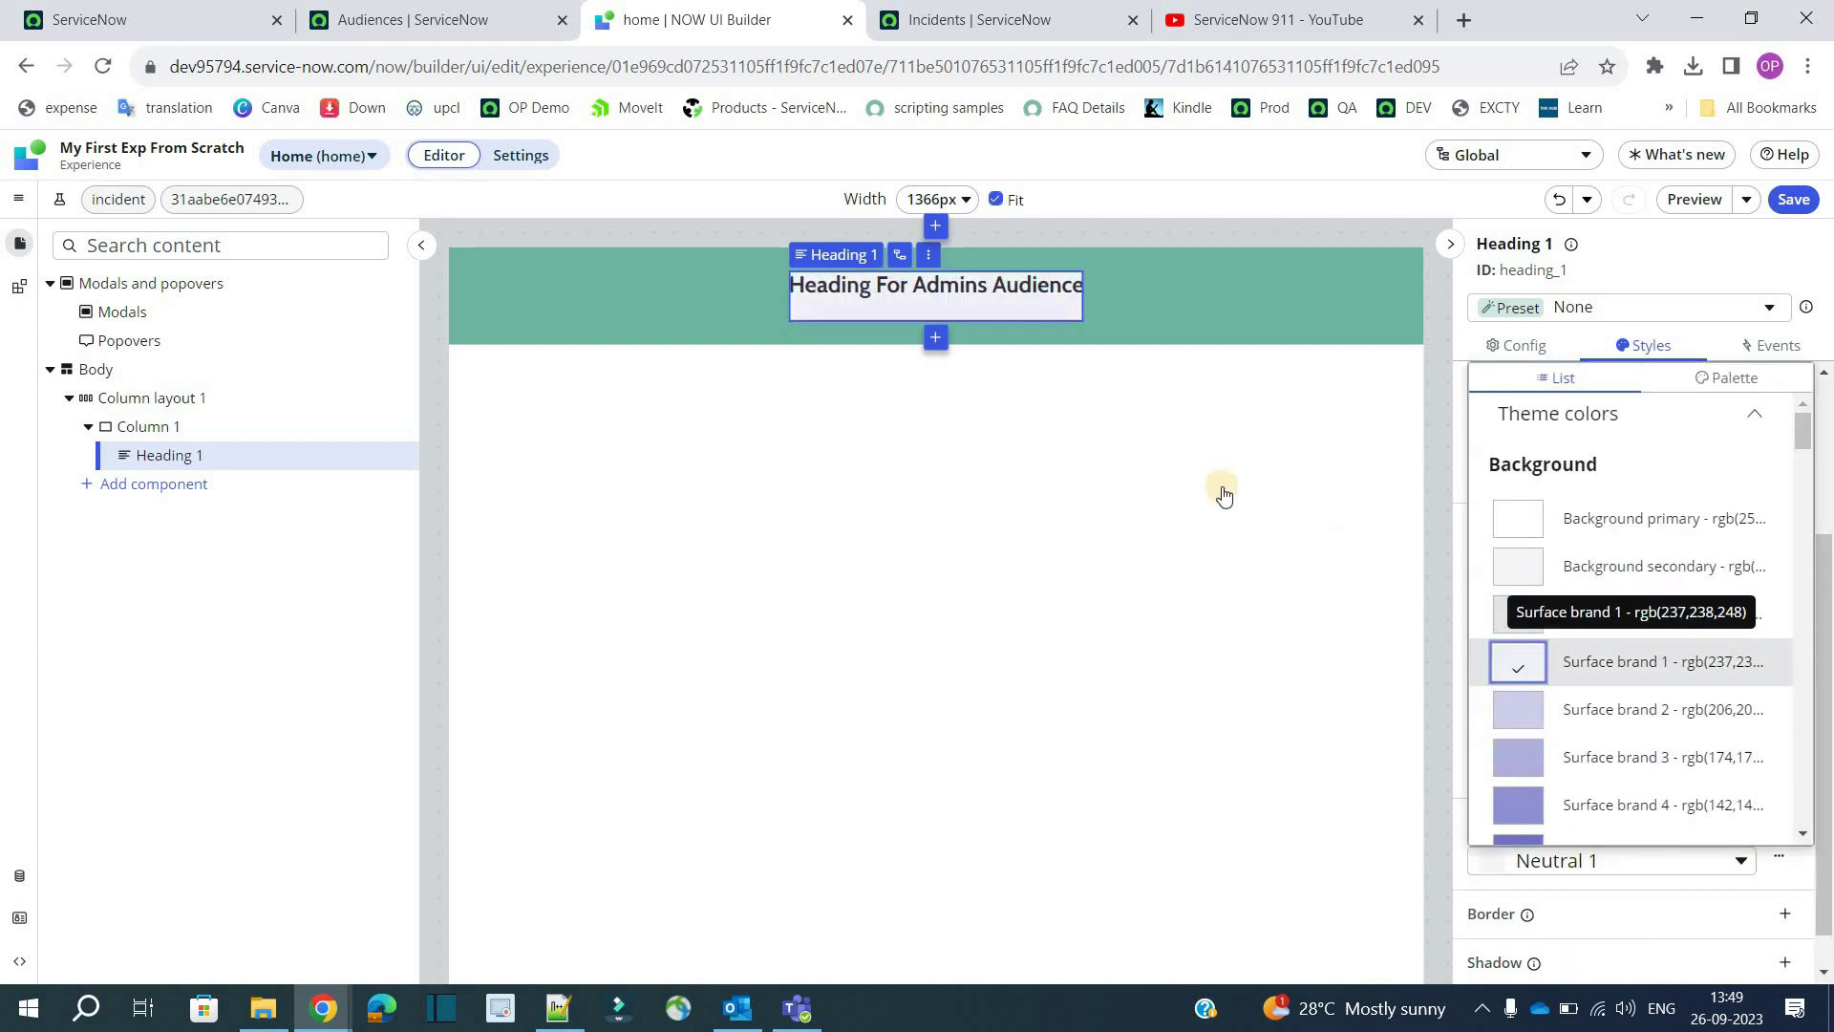
click(1225, 301)
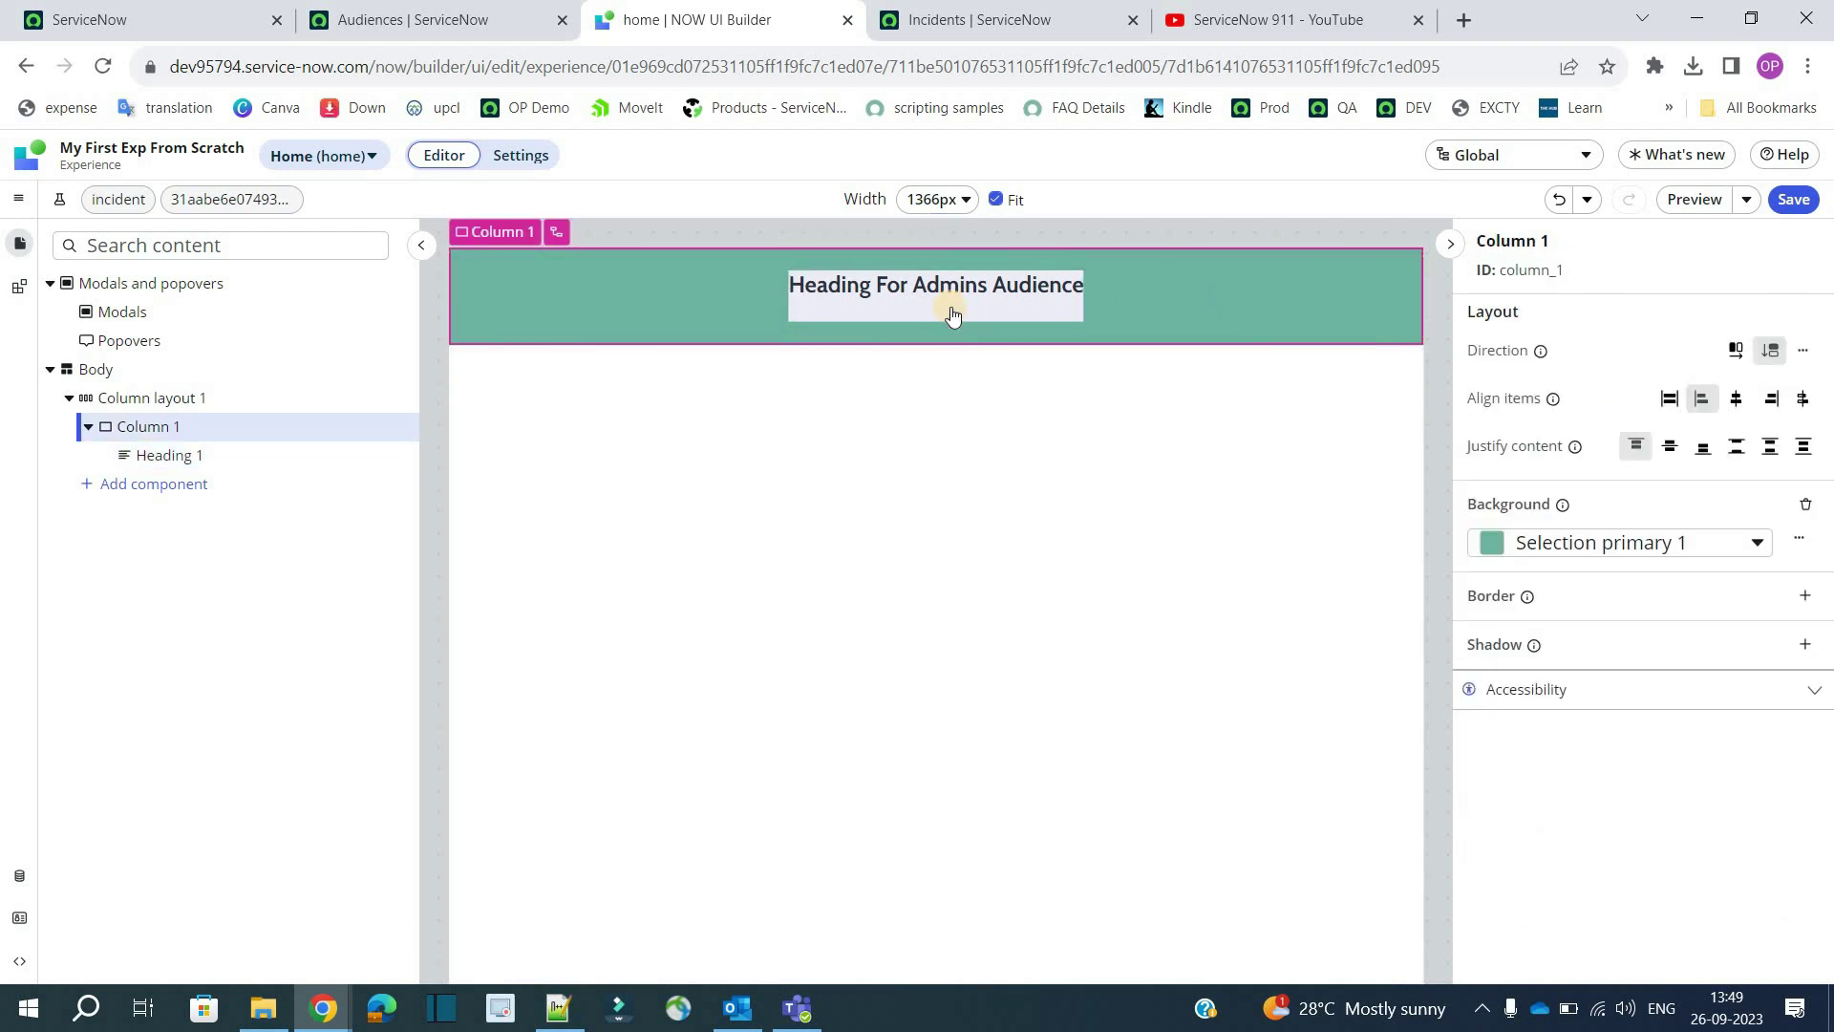
click(953, 313)
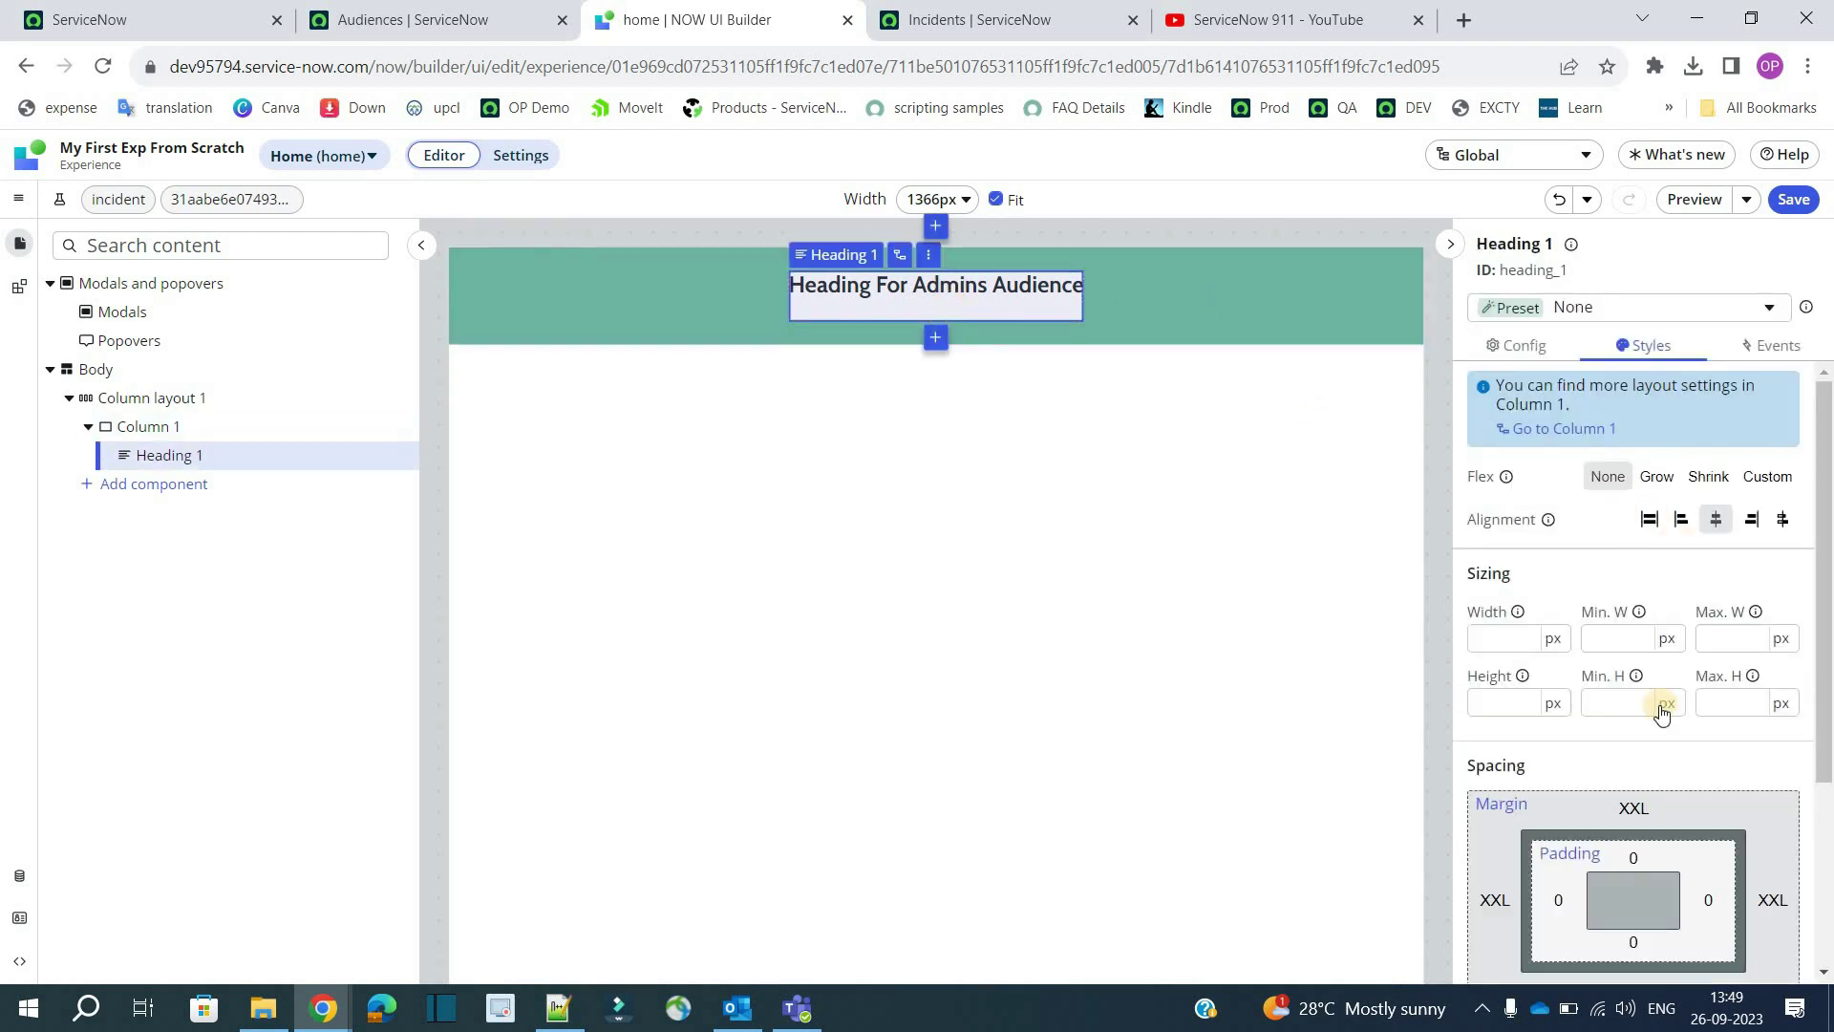
- Set the heading's padding to XXL on top and XL on the right and left
scroll(1615, 791, down, 3)
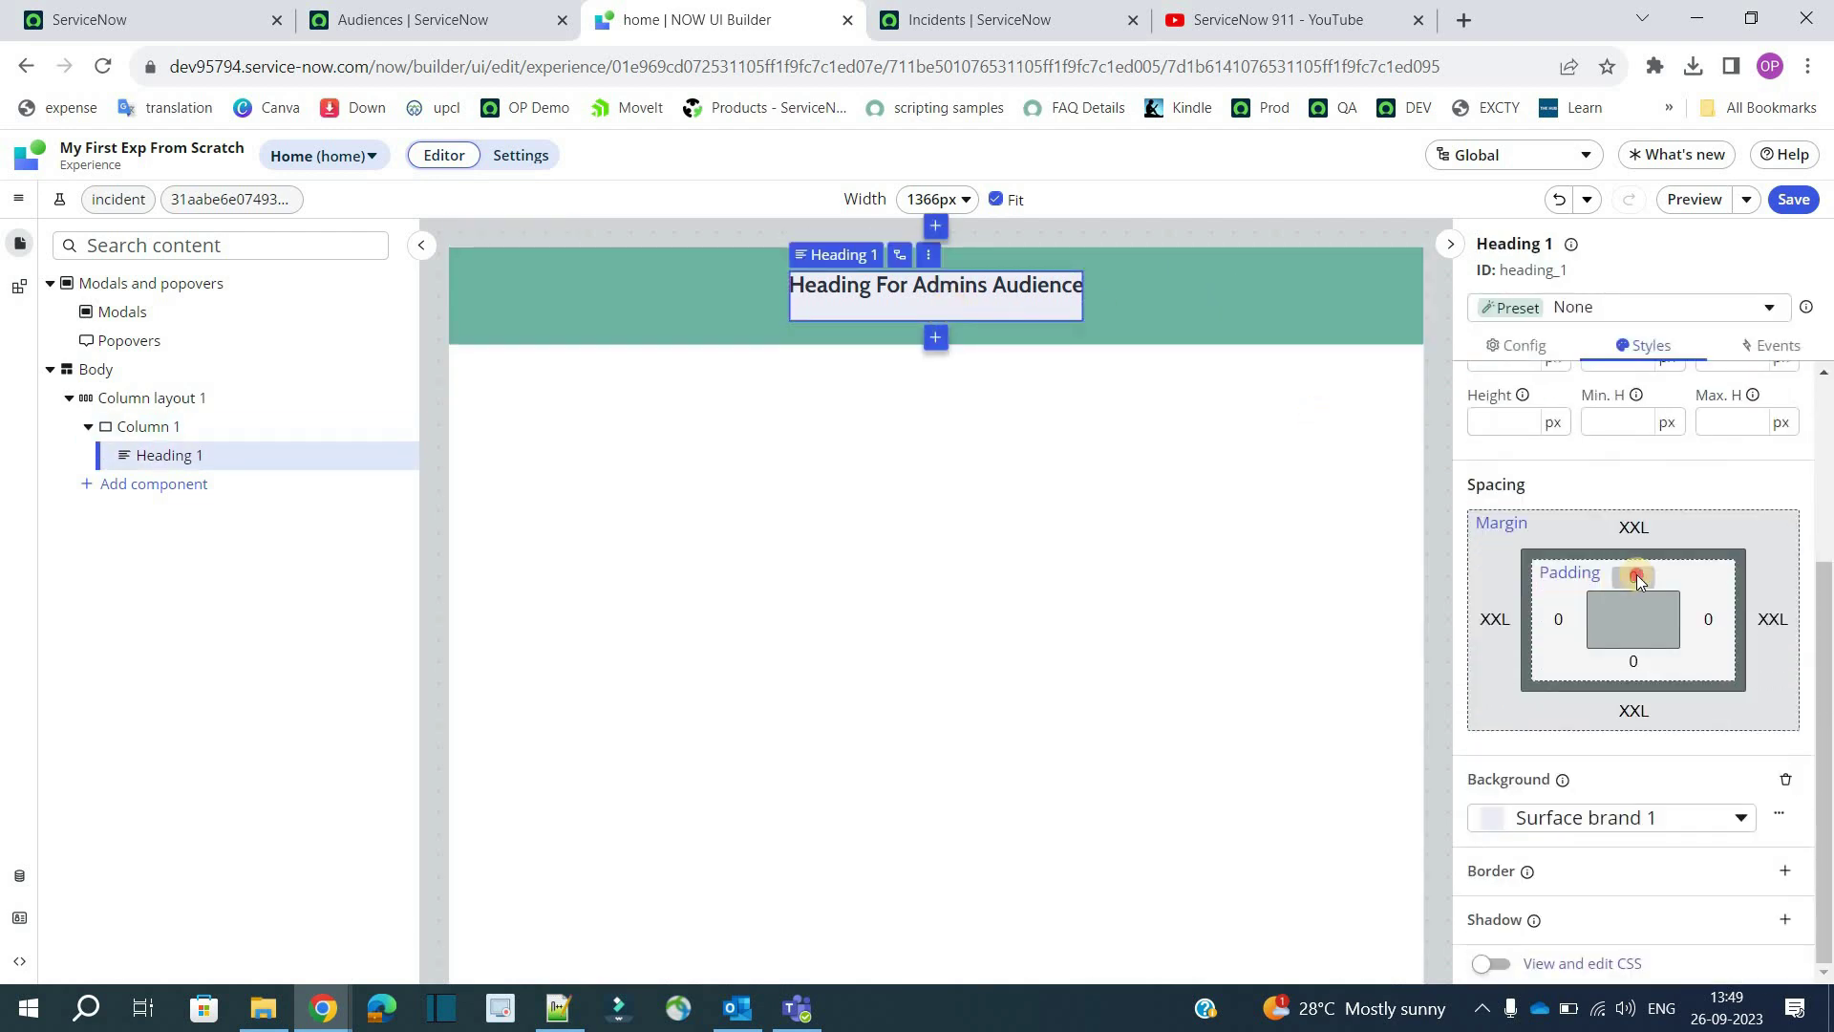
click(1636, 575)
click(1526, 675)
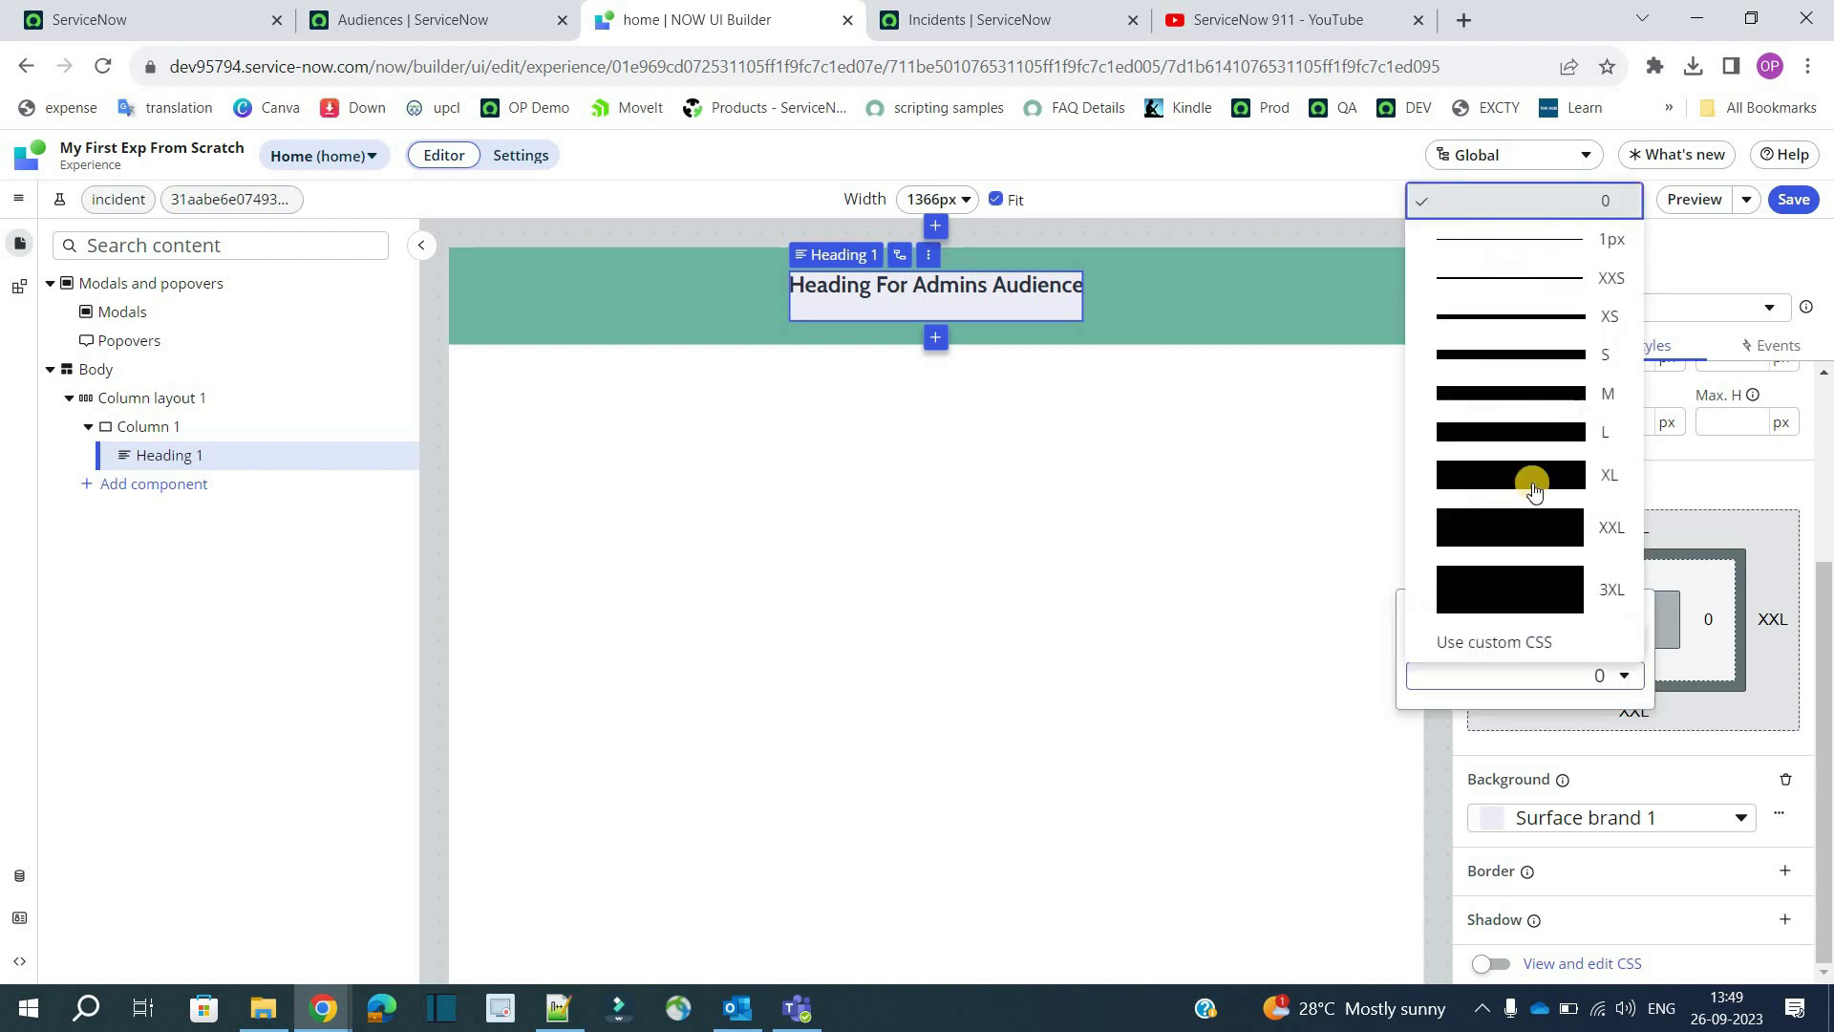
click(1538, 531)
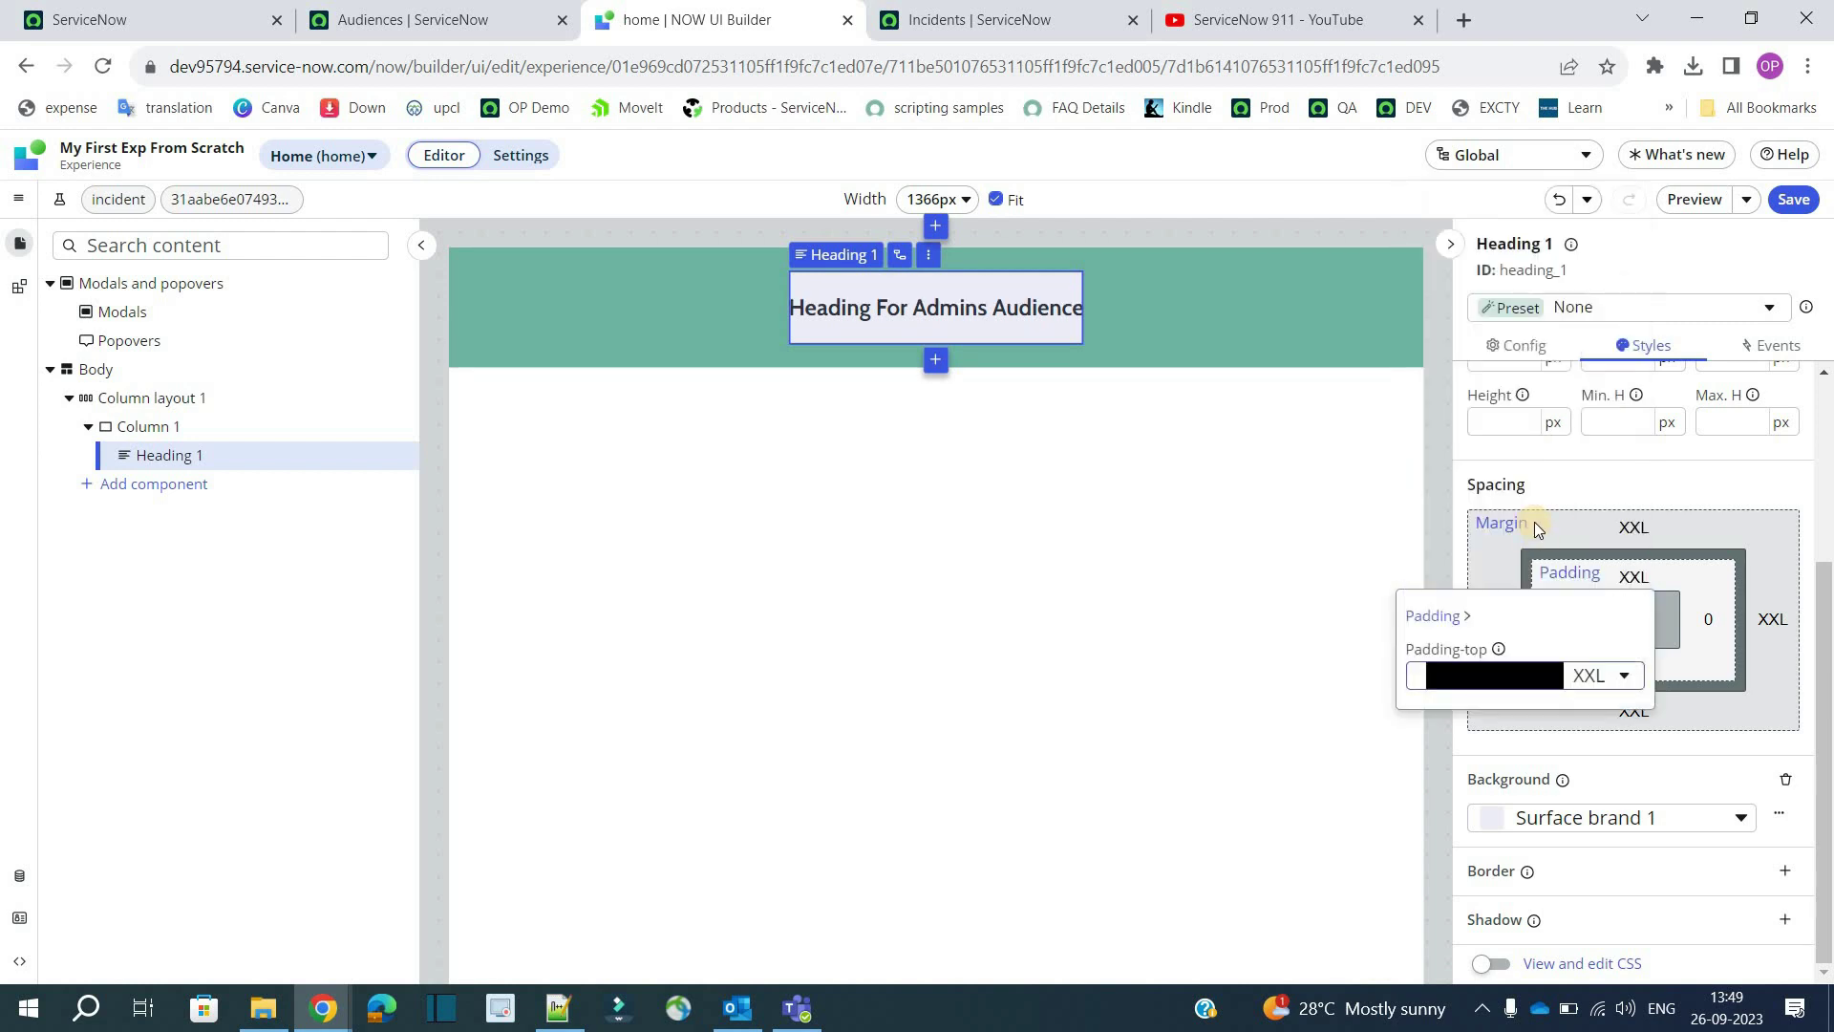
click(1710, 619)
click(1681, 717)
click(1608, 524)
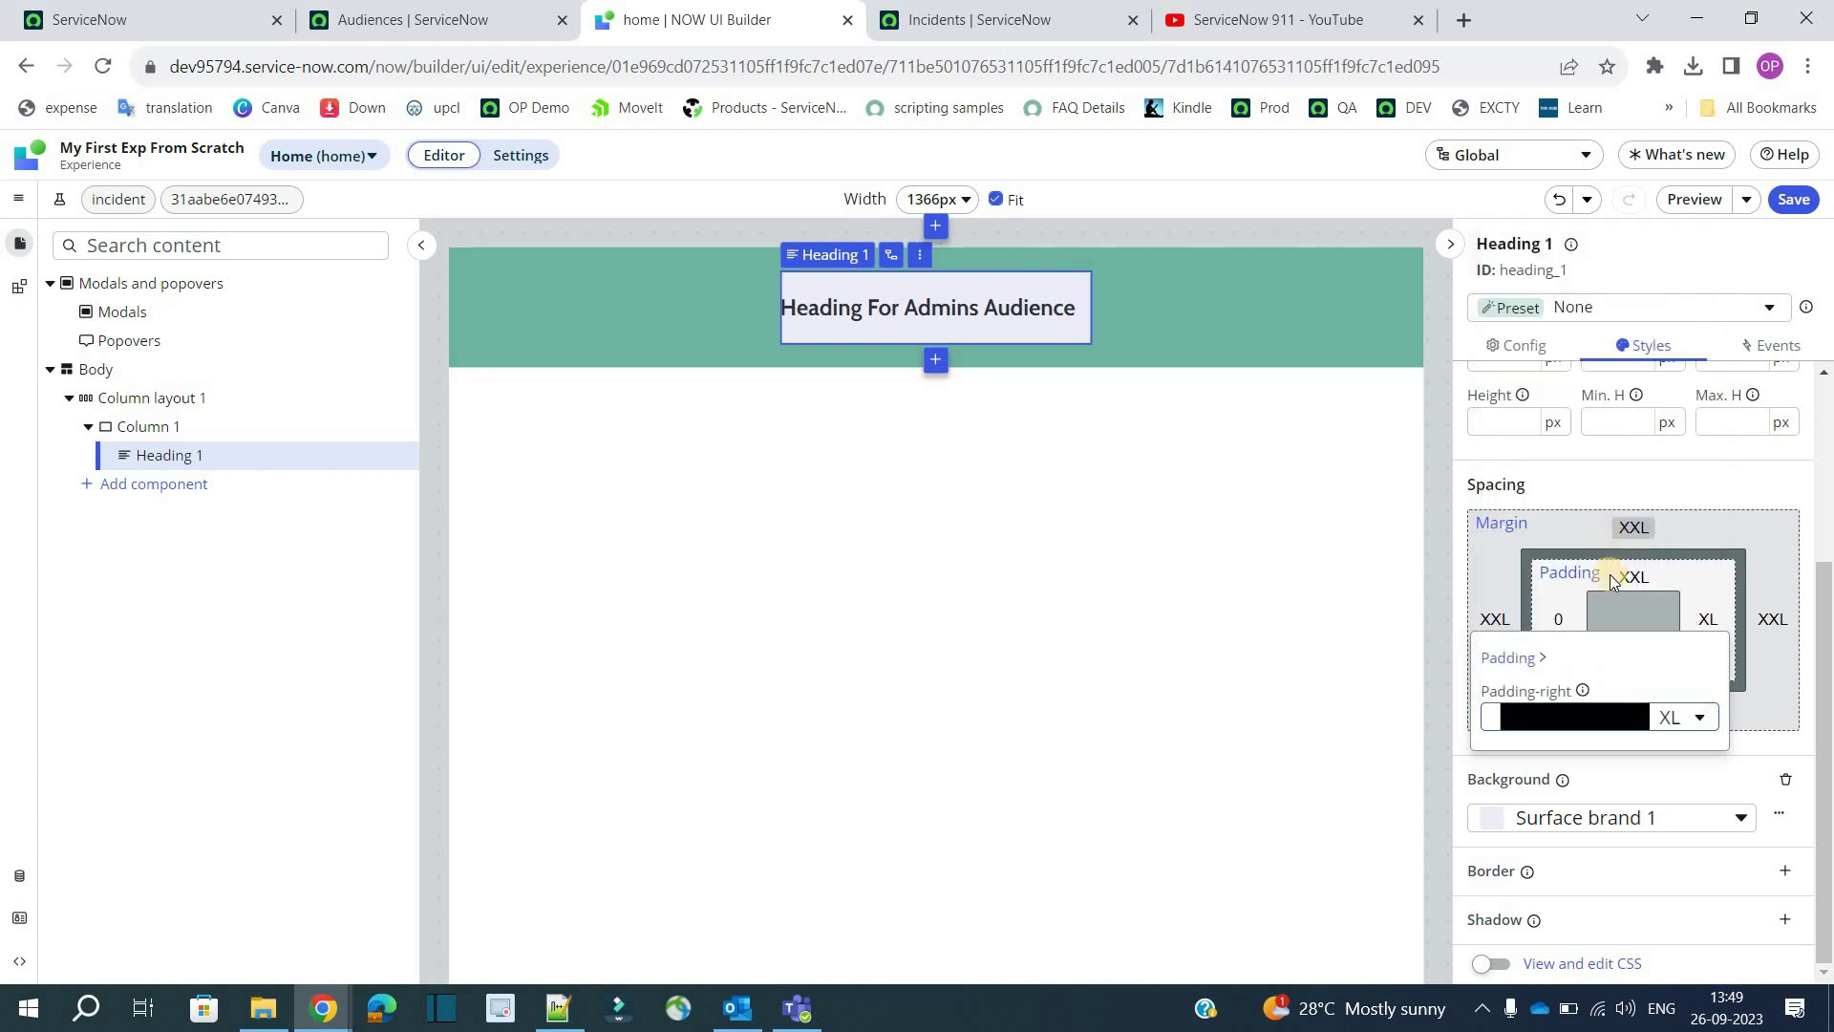
click(1560, 618)
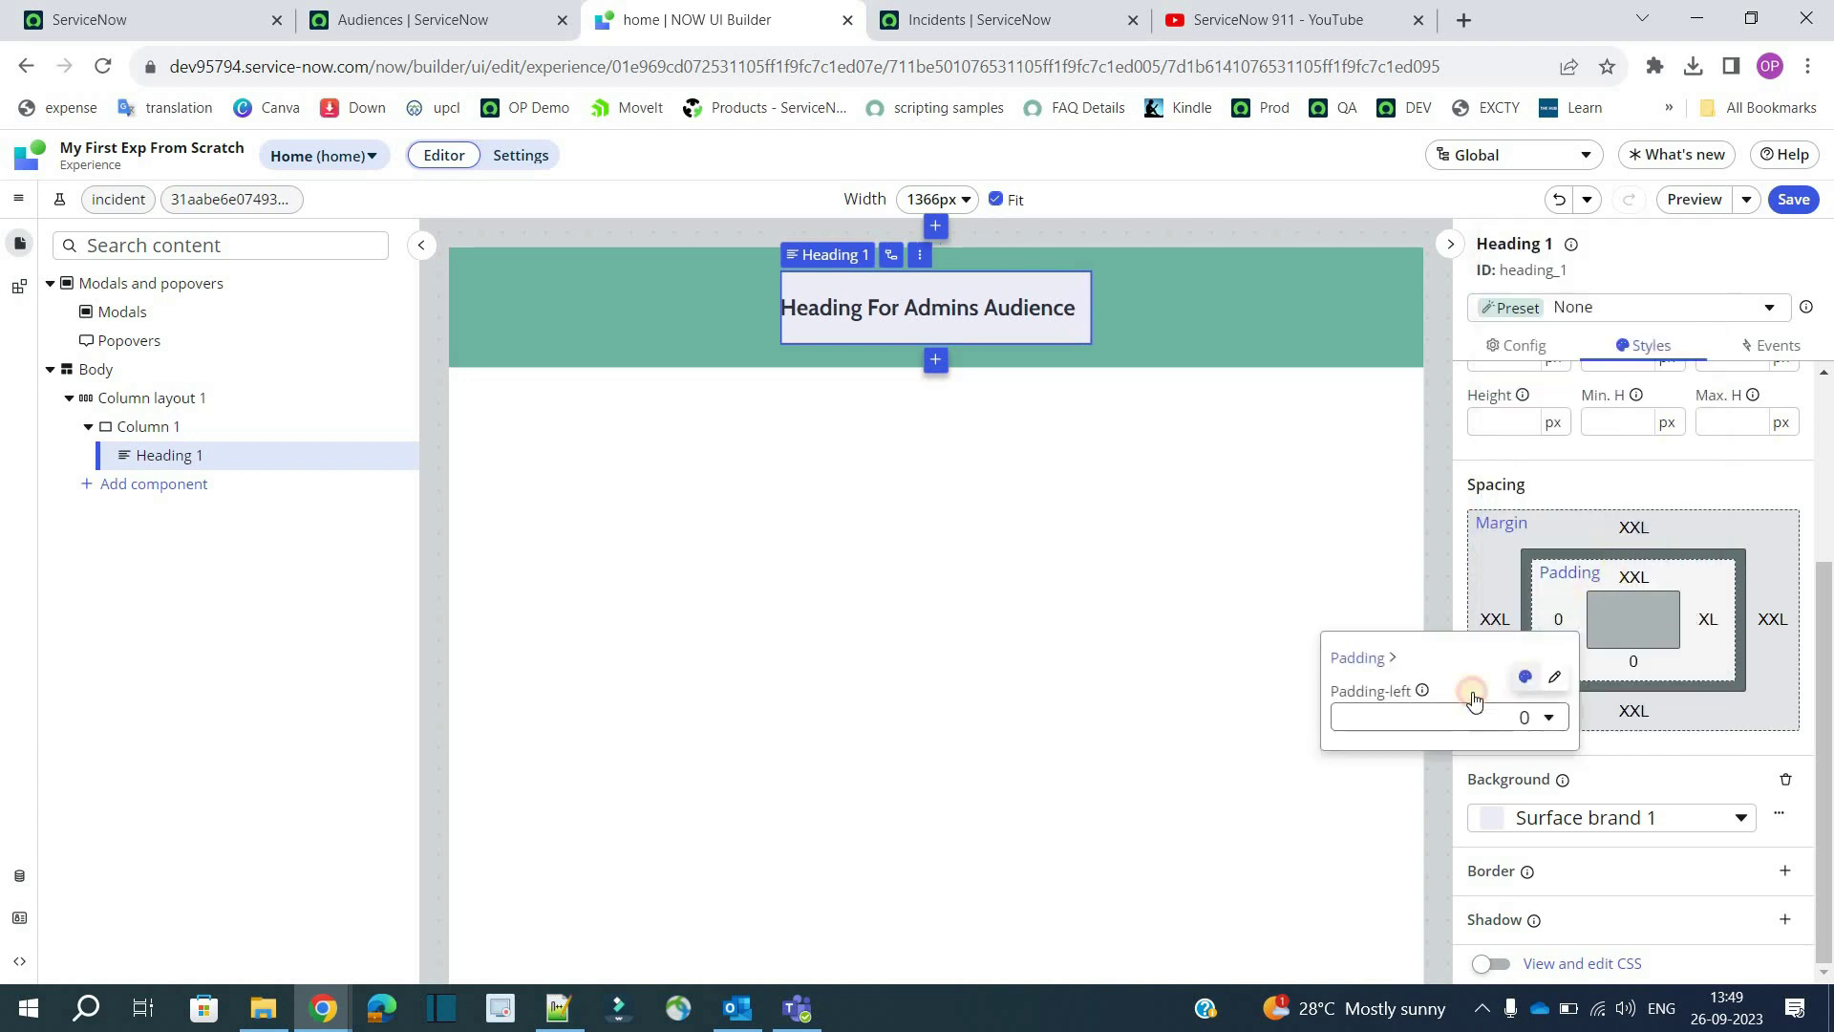
click(1475, 717)
click(1432, 516)
click(1300, 325)
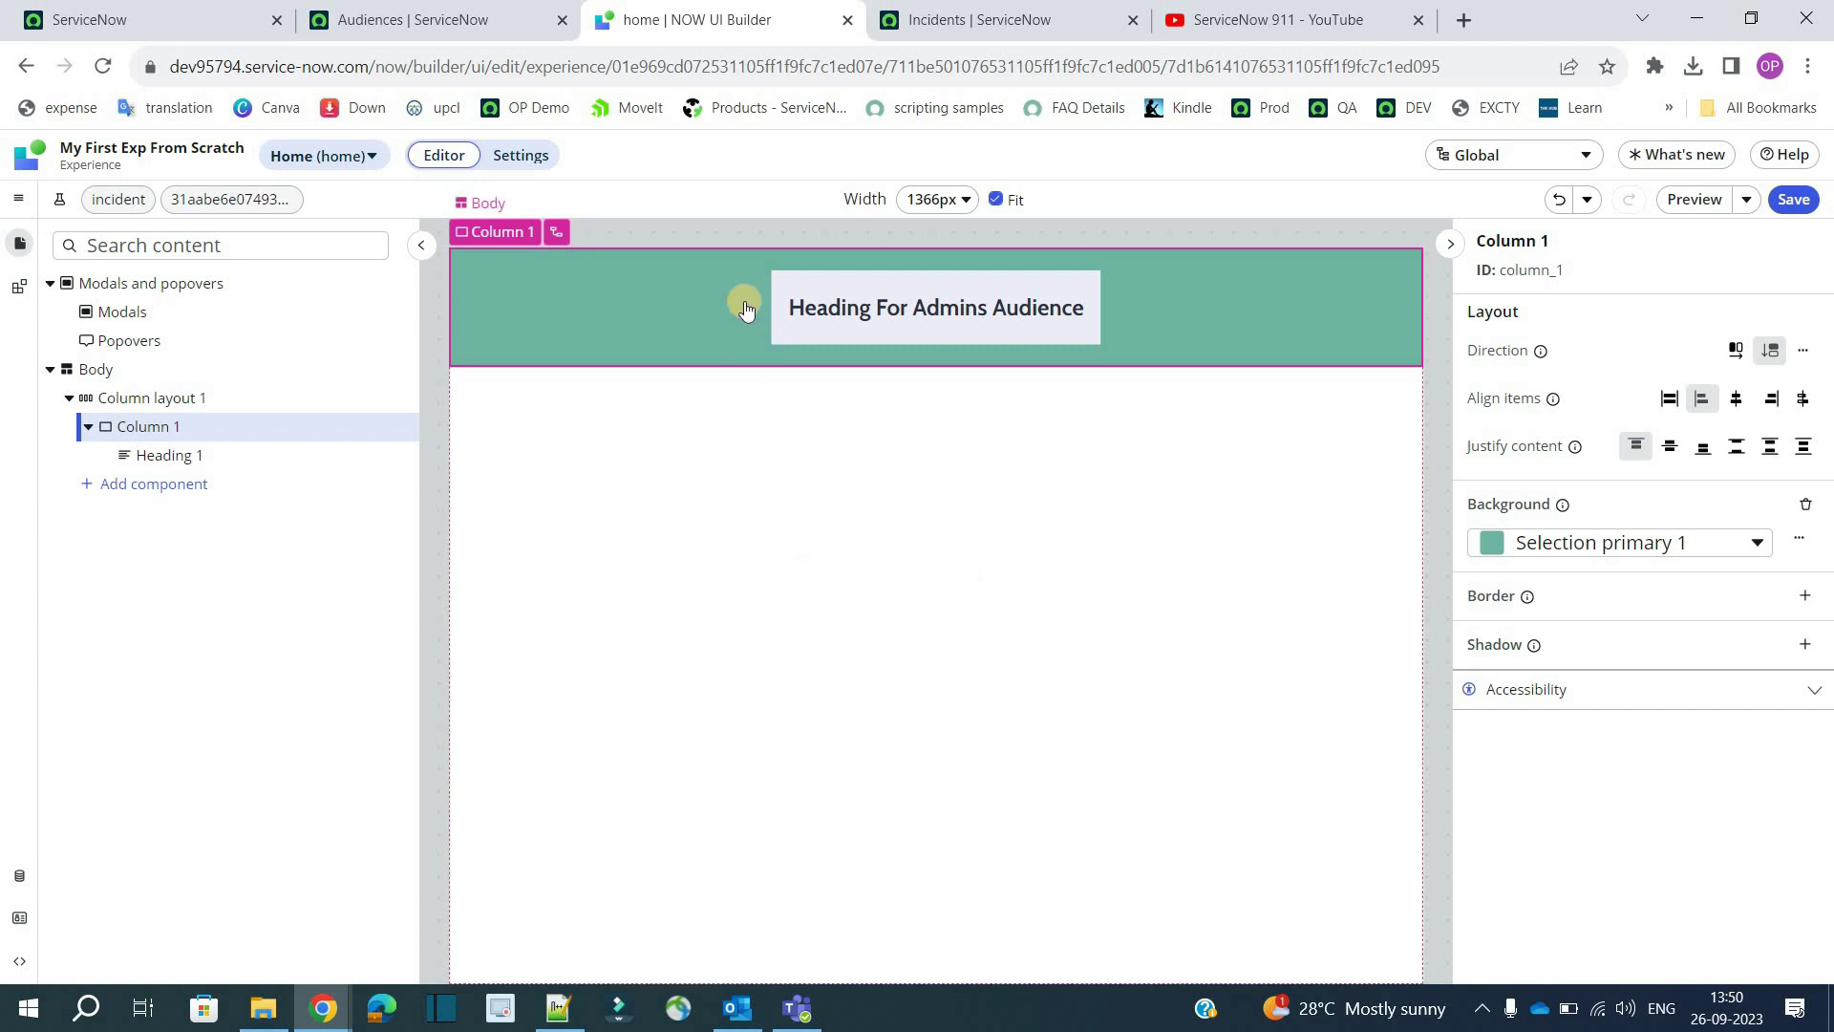
- Select the body and add Column layout 2, a single-column layout below the green band
click(819, 307)
click(535, 401)
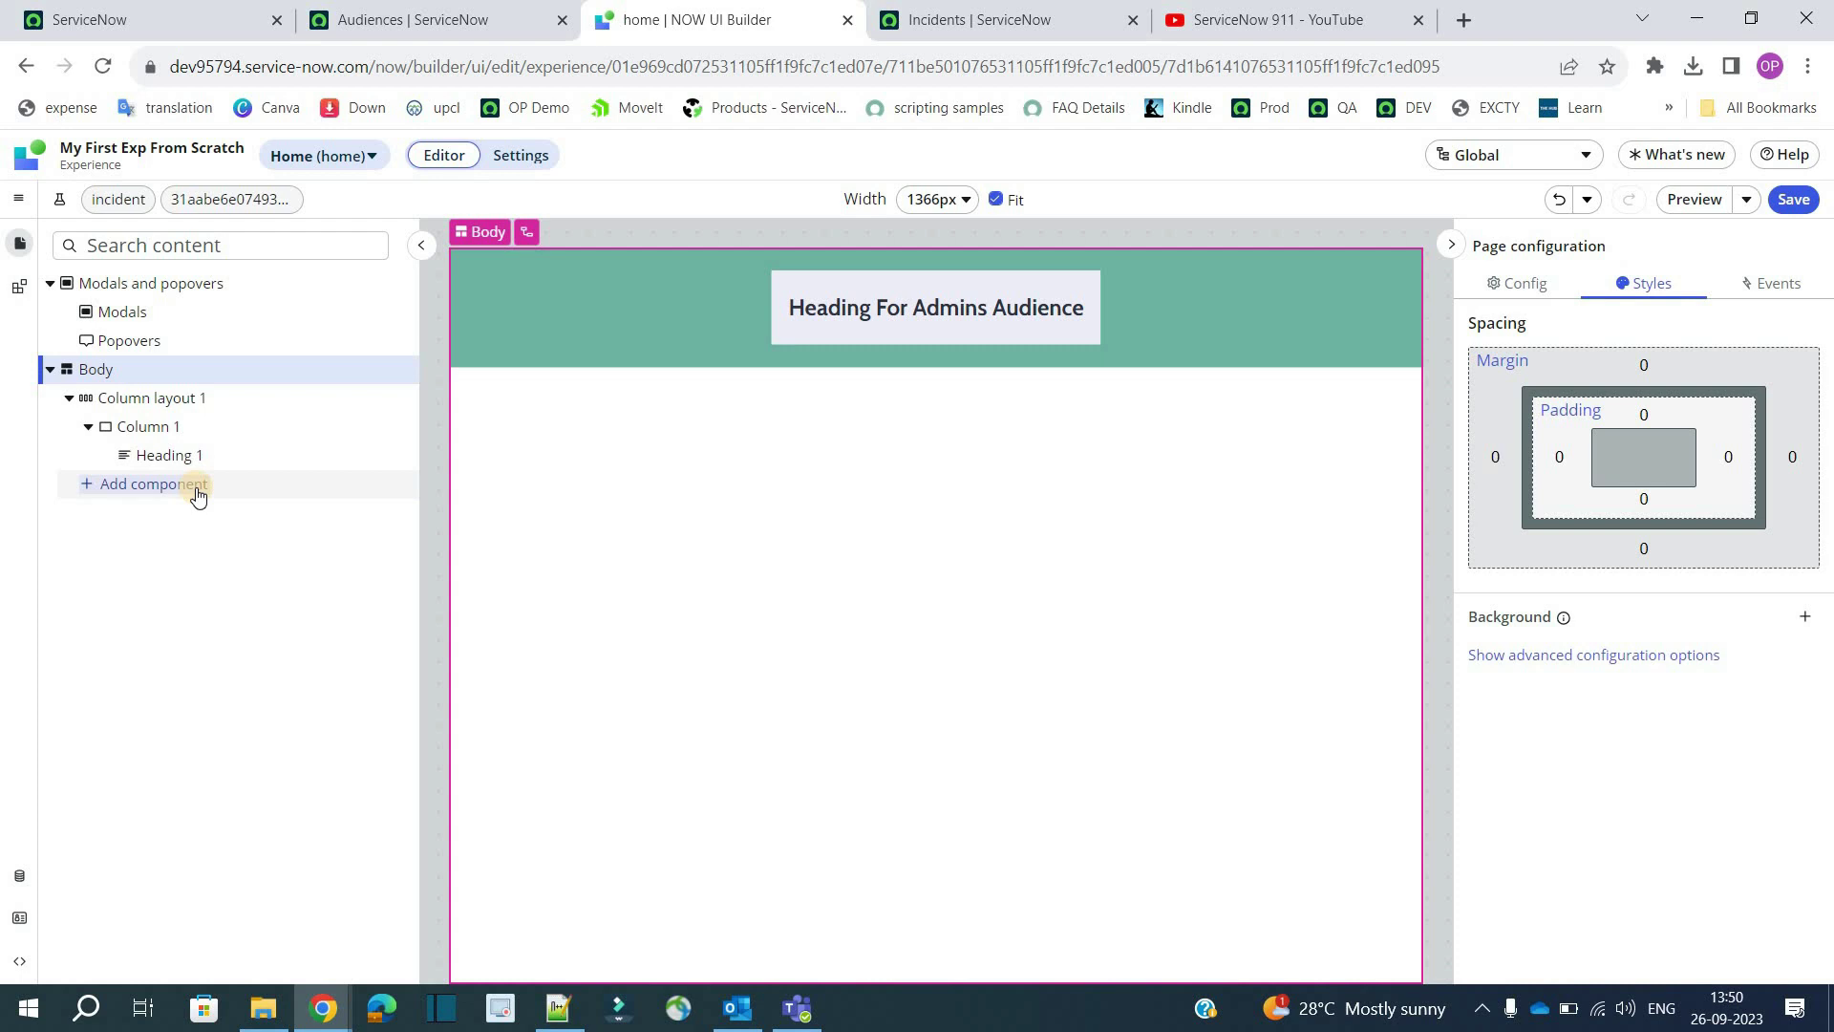
click(198, 492)
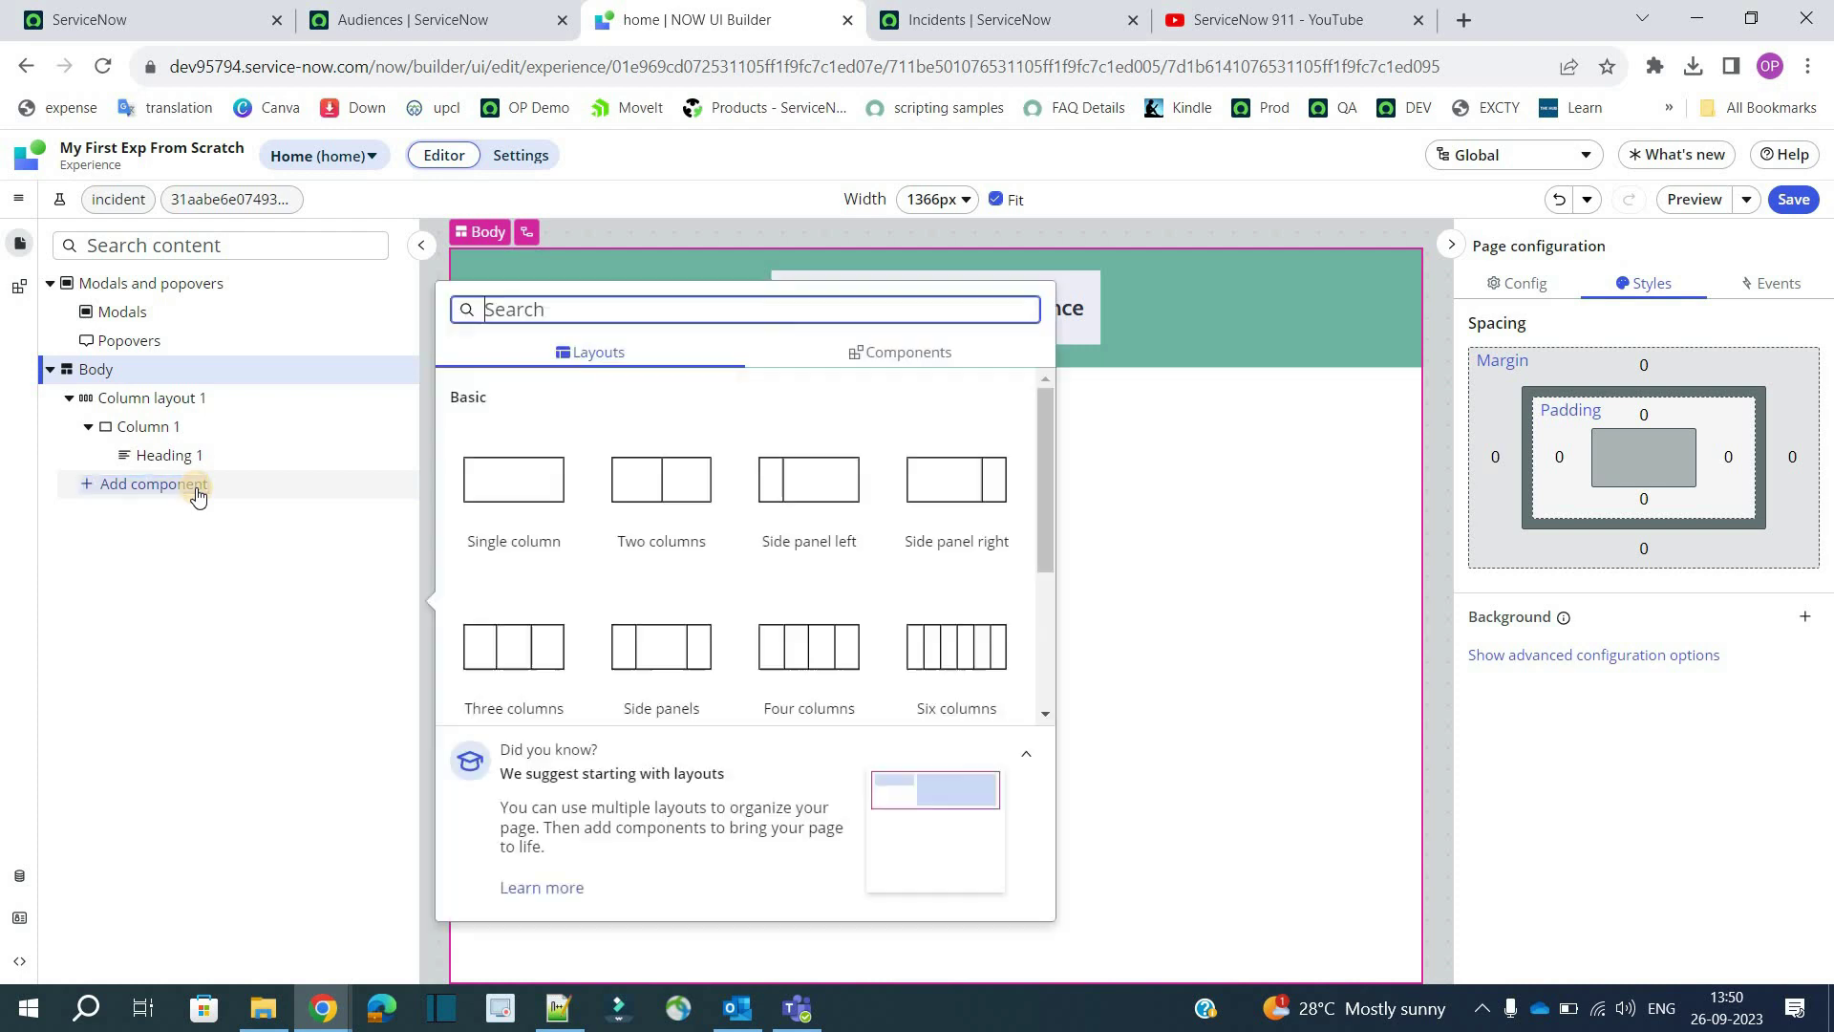
click(501, 502)
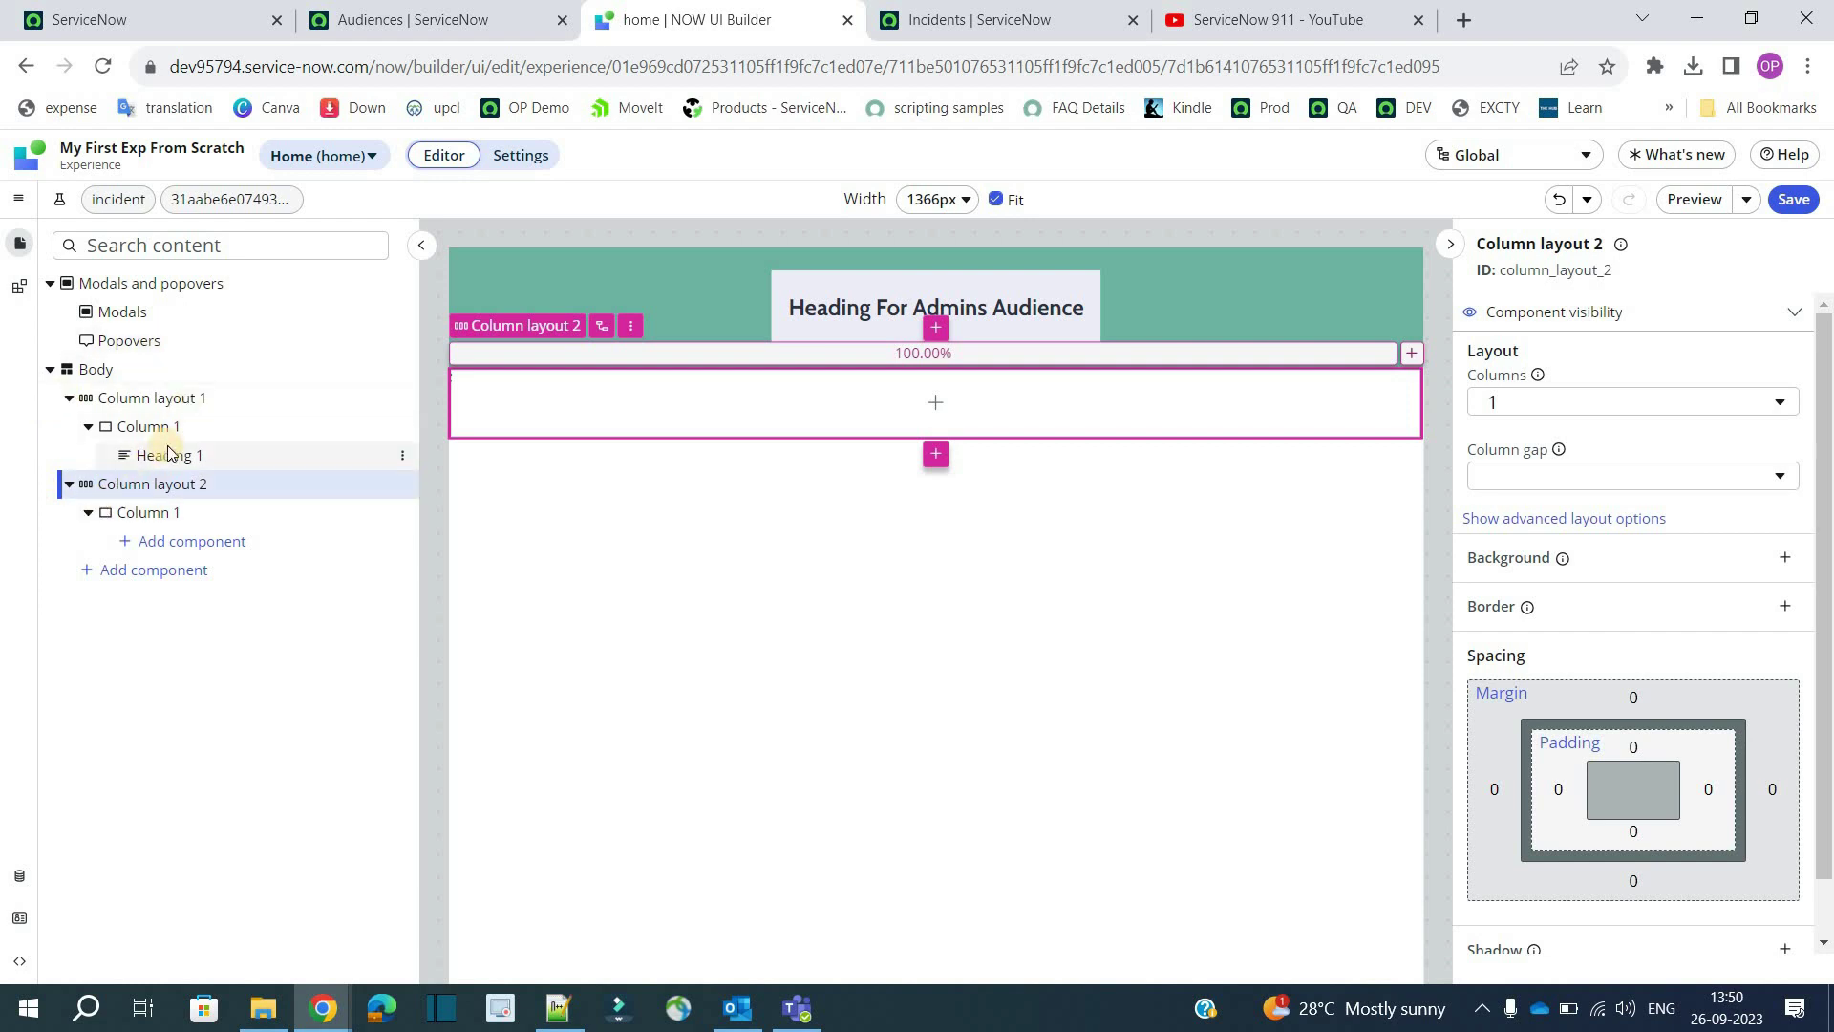
click(926, 414)
- Add a Display only form to Column 1 of Column layout 2
click(933, 405)
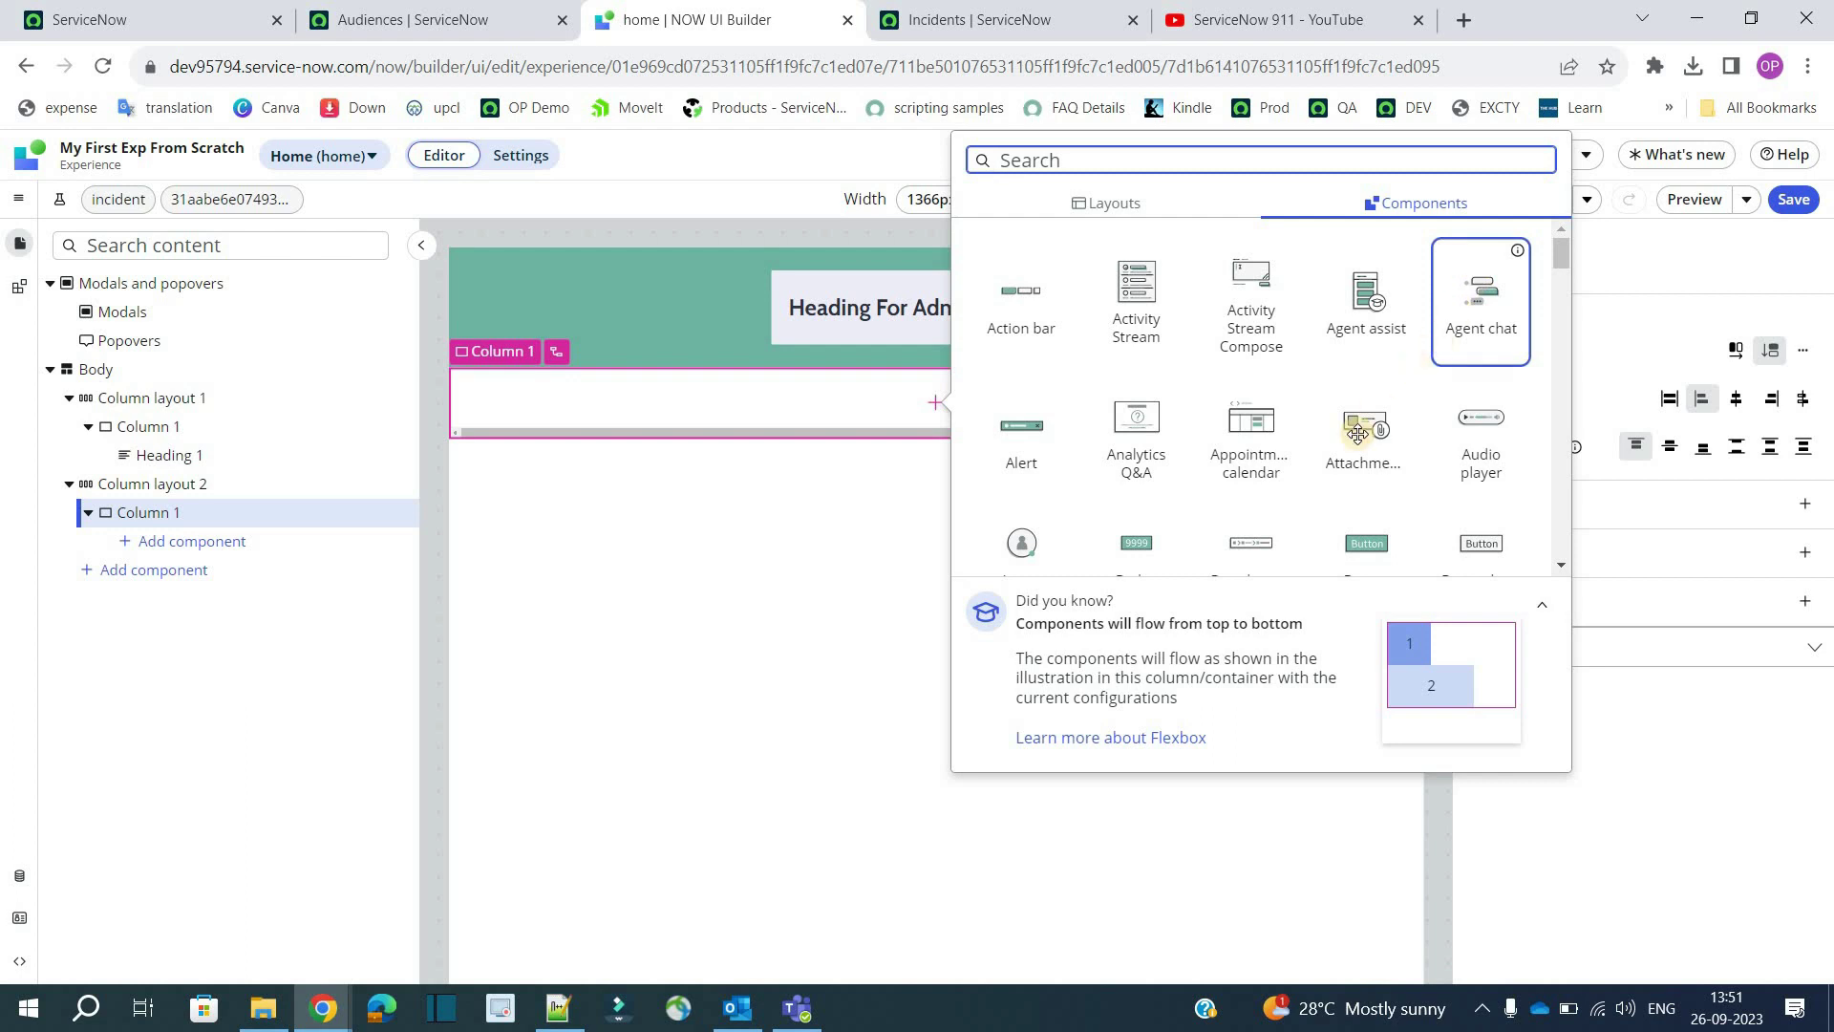
scroll(1350, 447, down, 3)
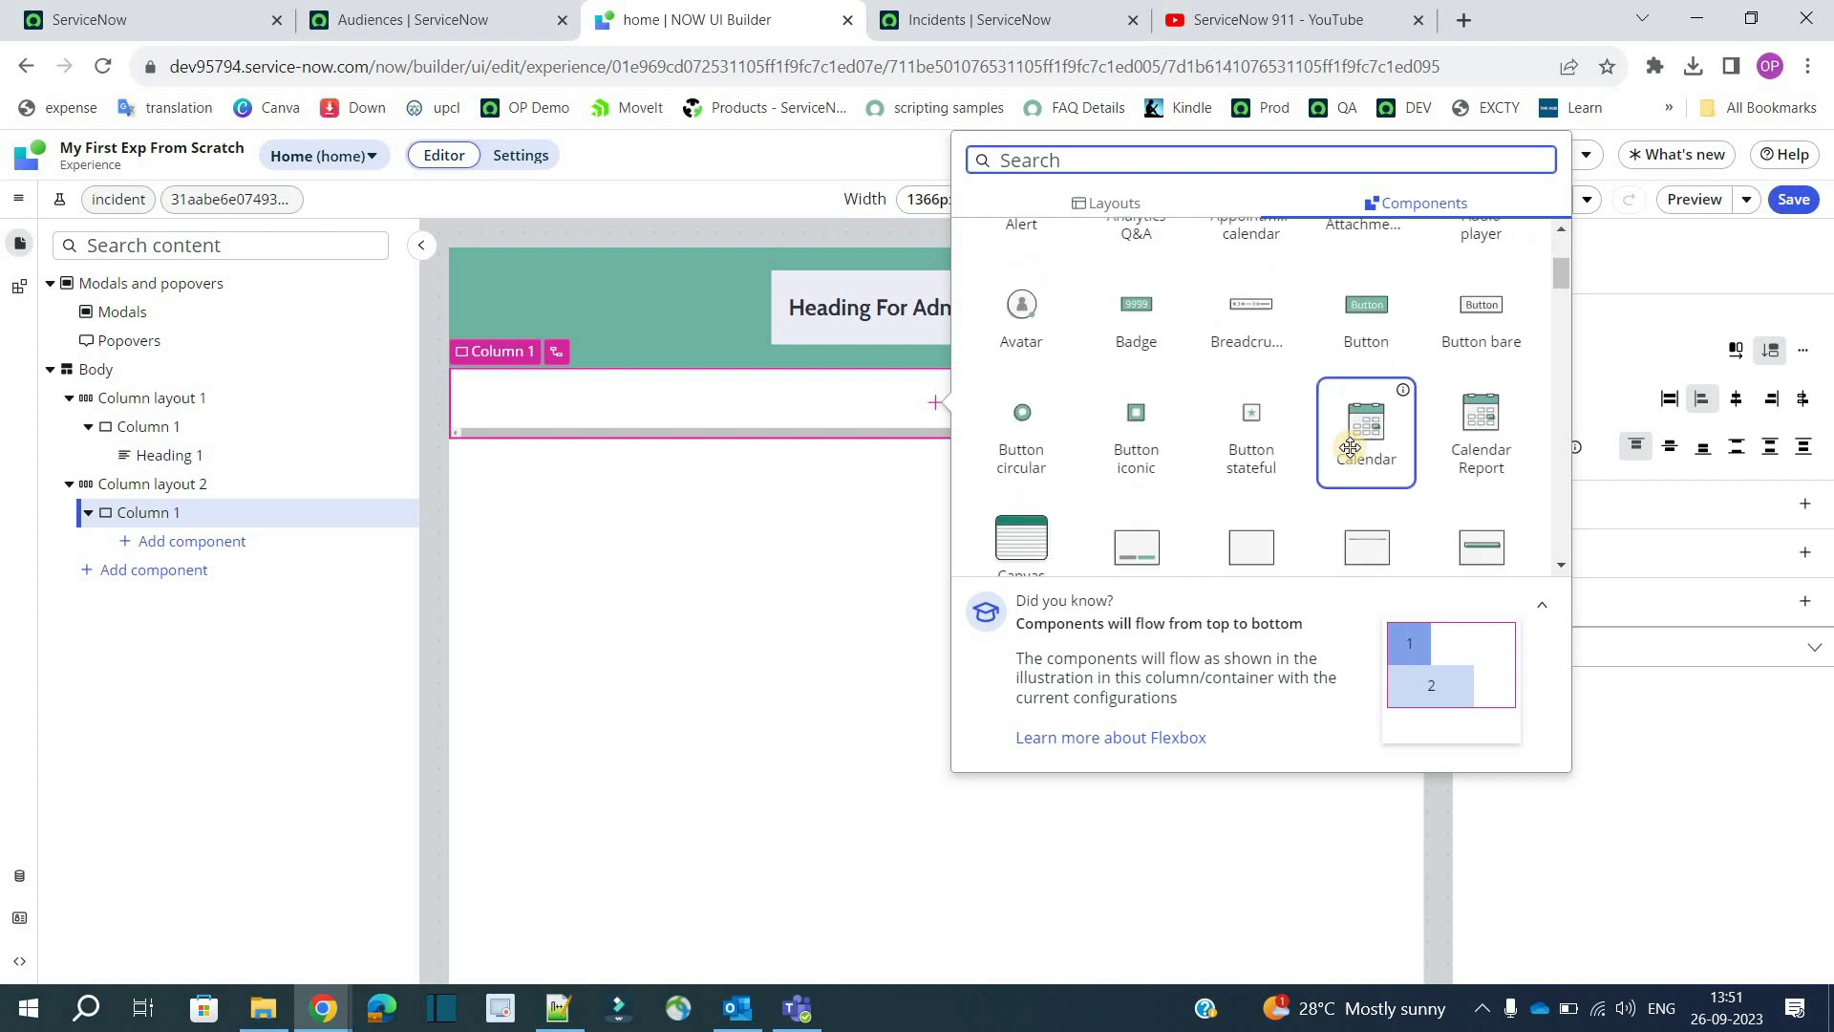
scroll(1243, 503, down, 7)
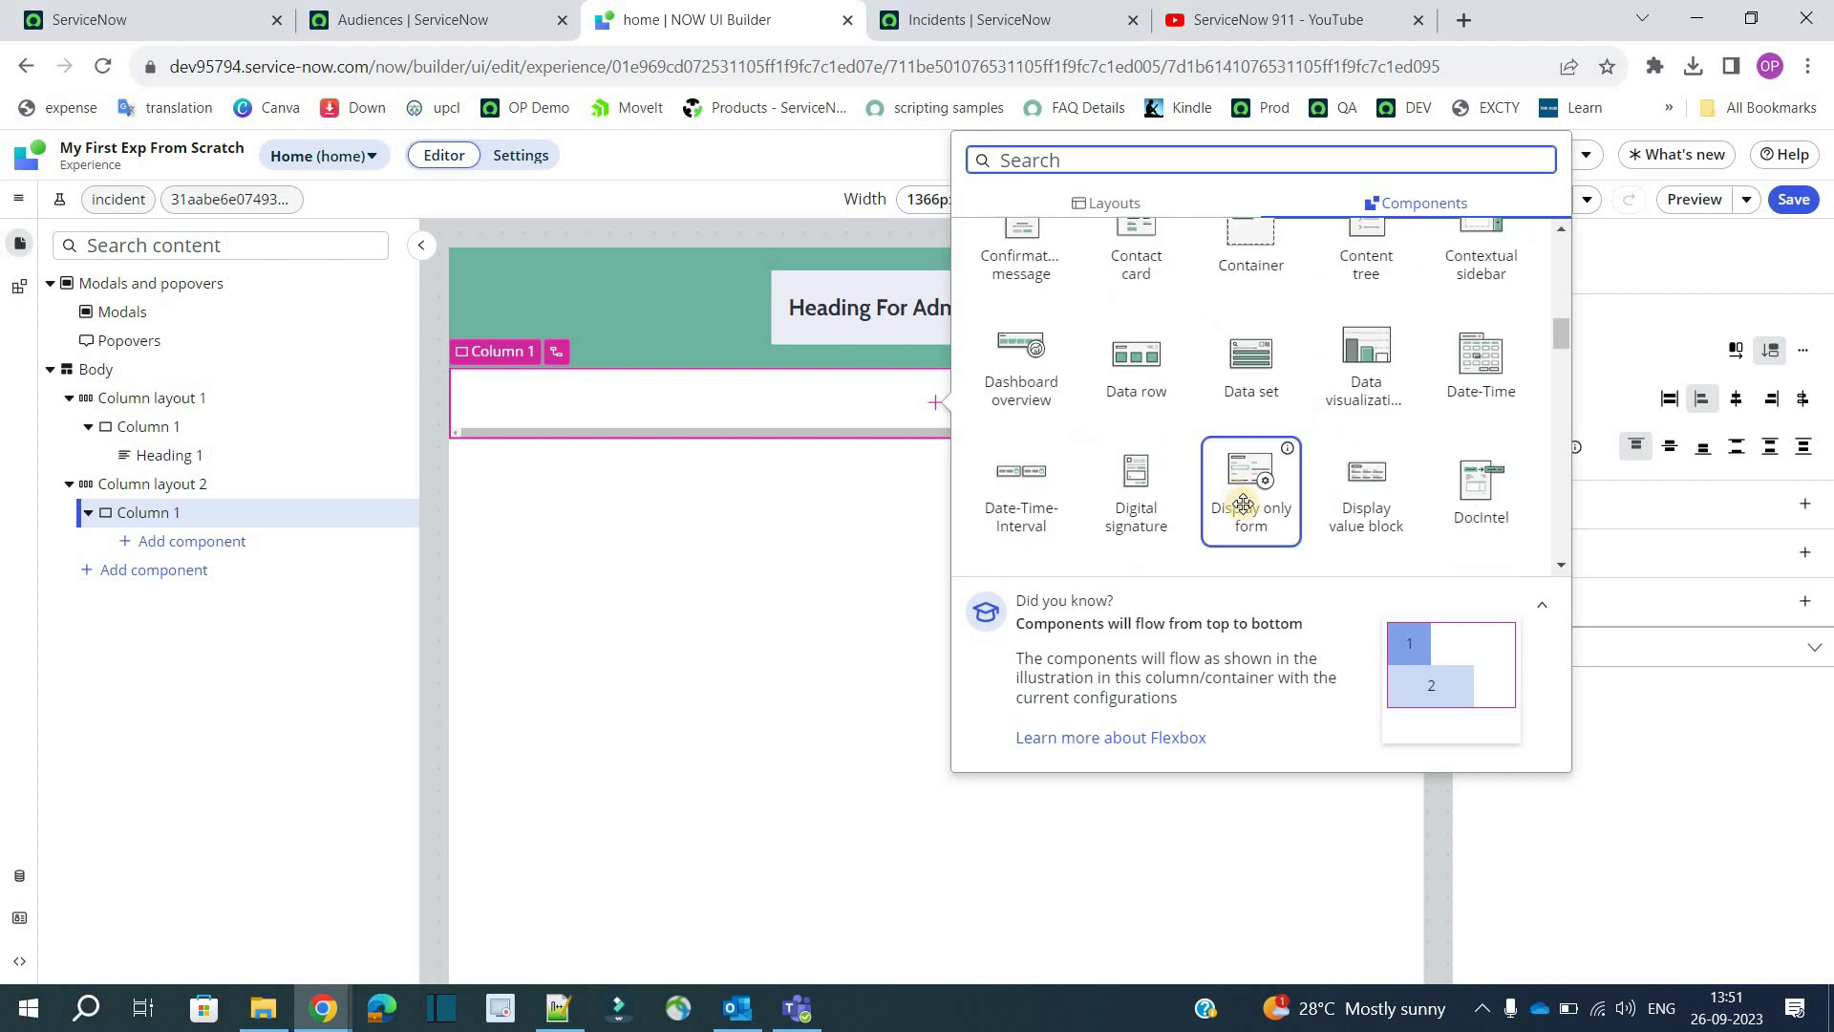
click(1243, 504)
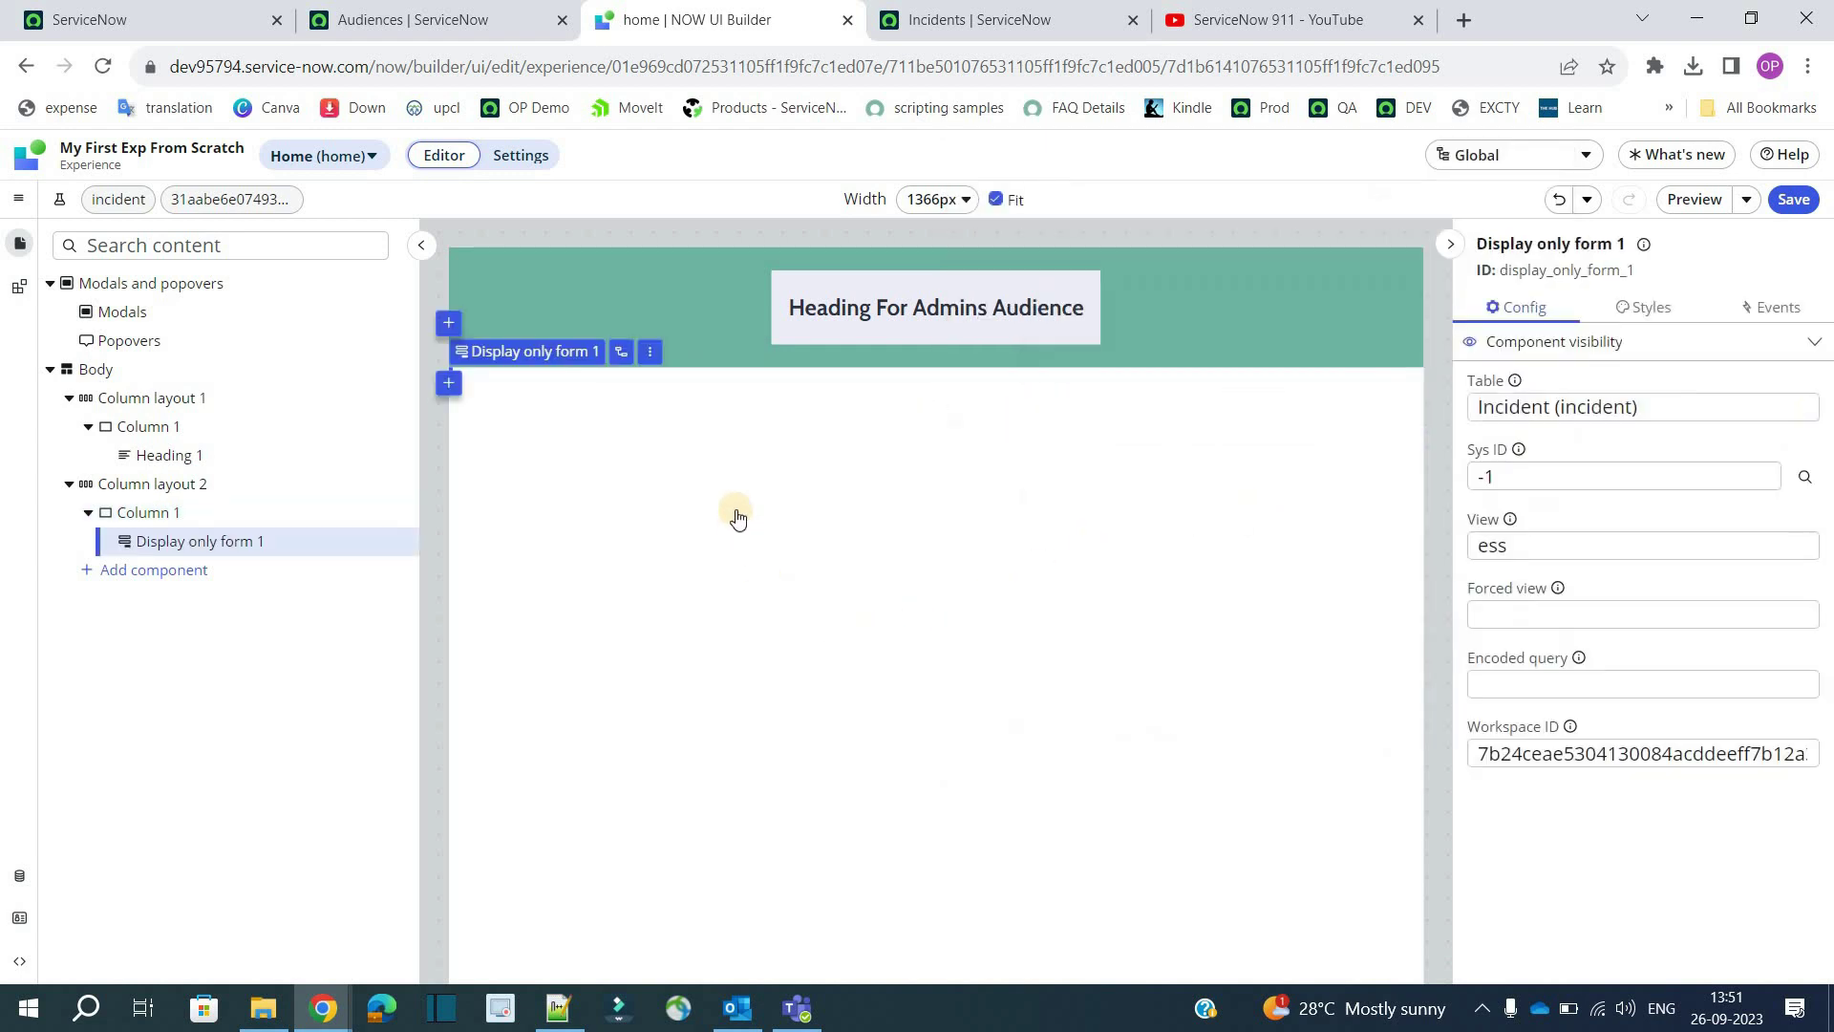
- Review the form's Sys ID (-1) and Table settings in its configuration
click(210, 544)
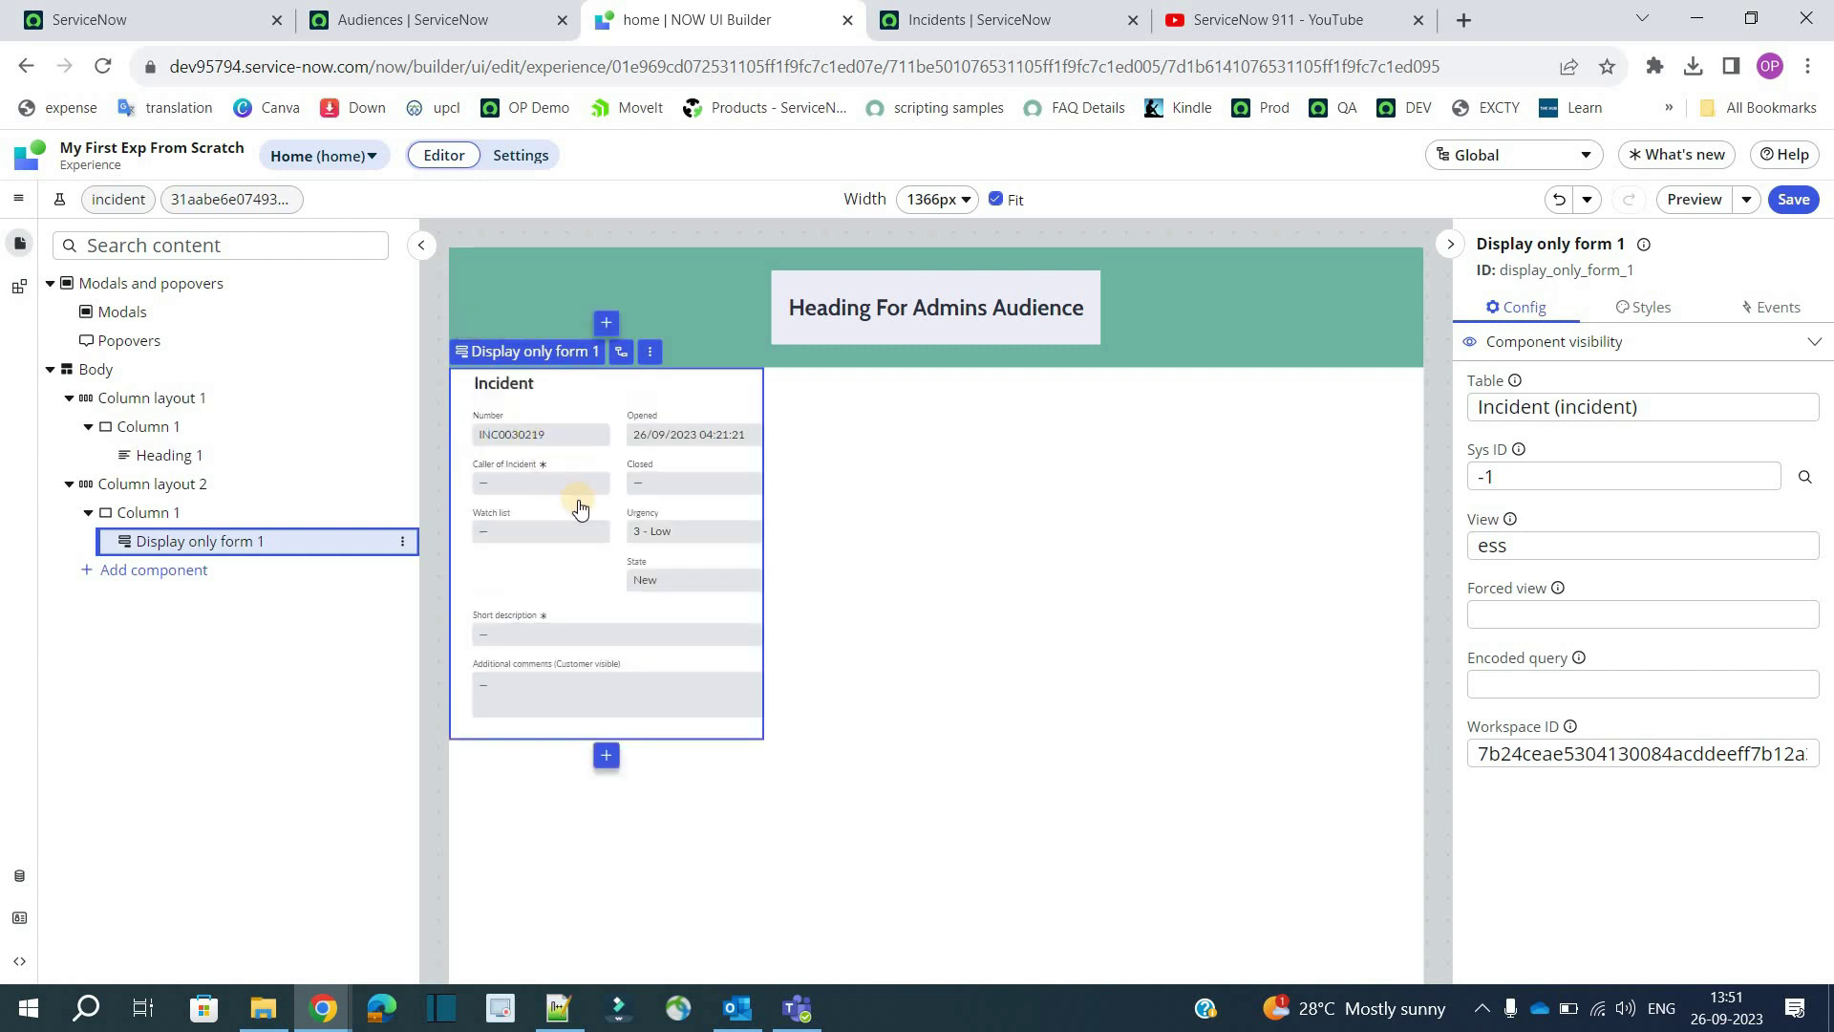
double_click(1471, 476)
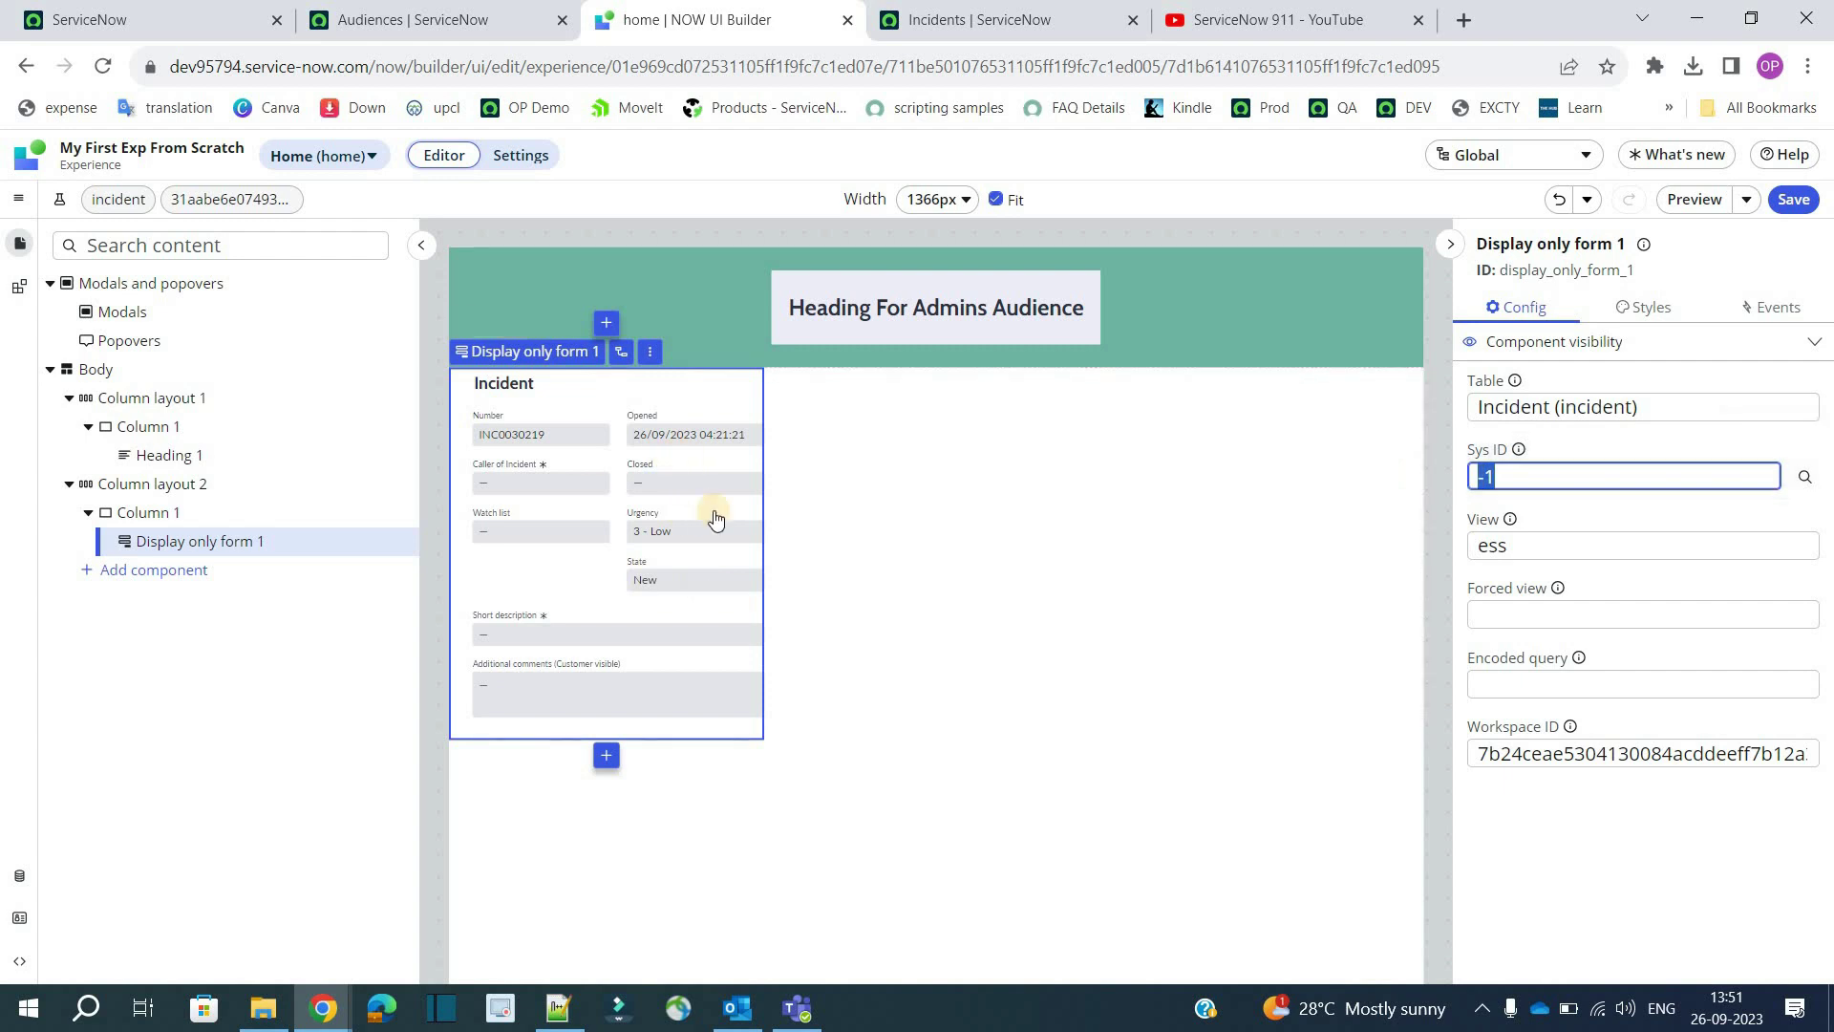
click(604, 533)
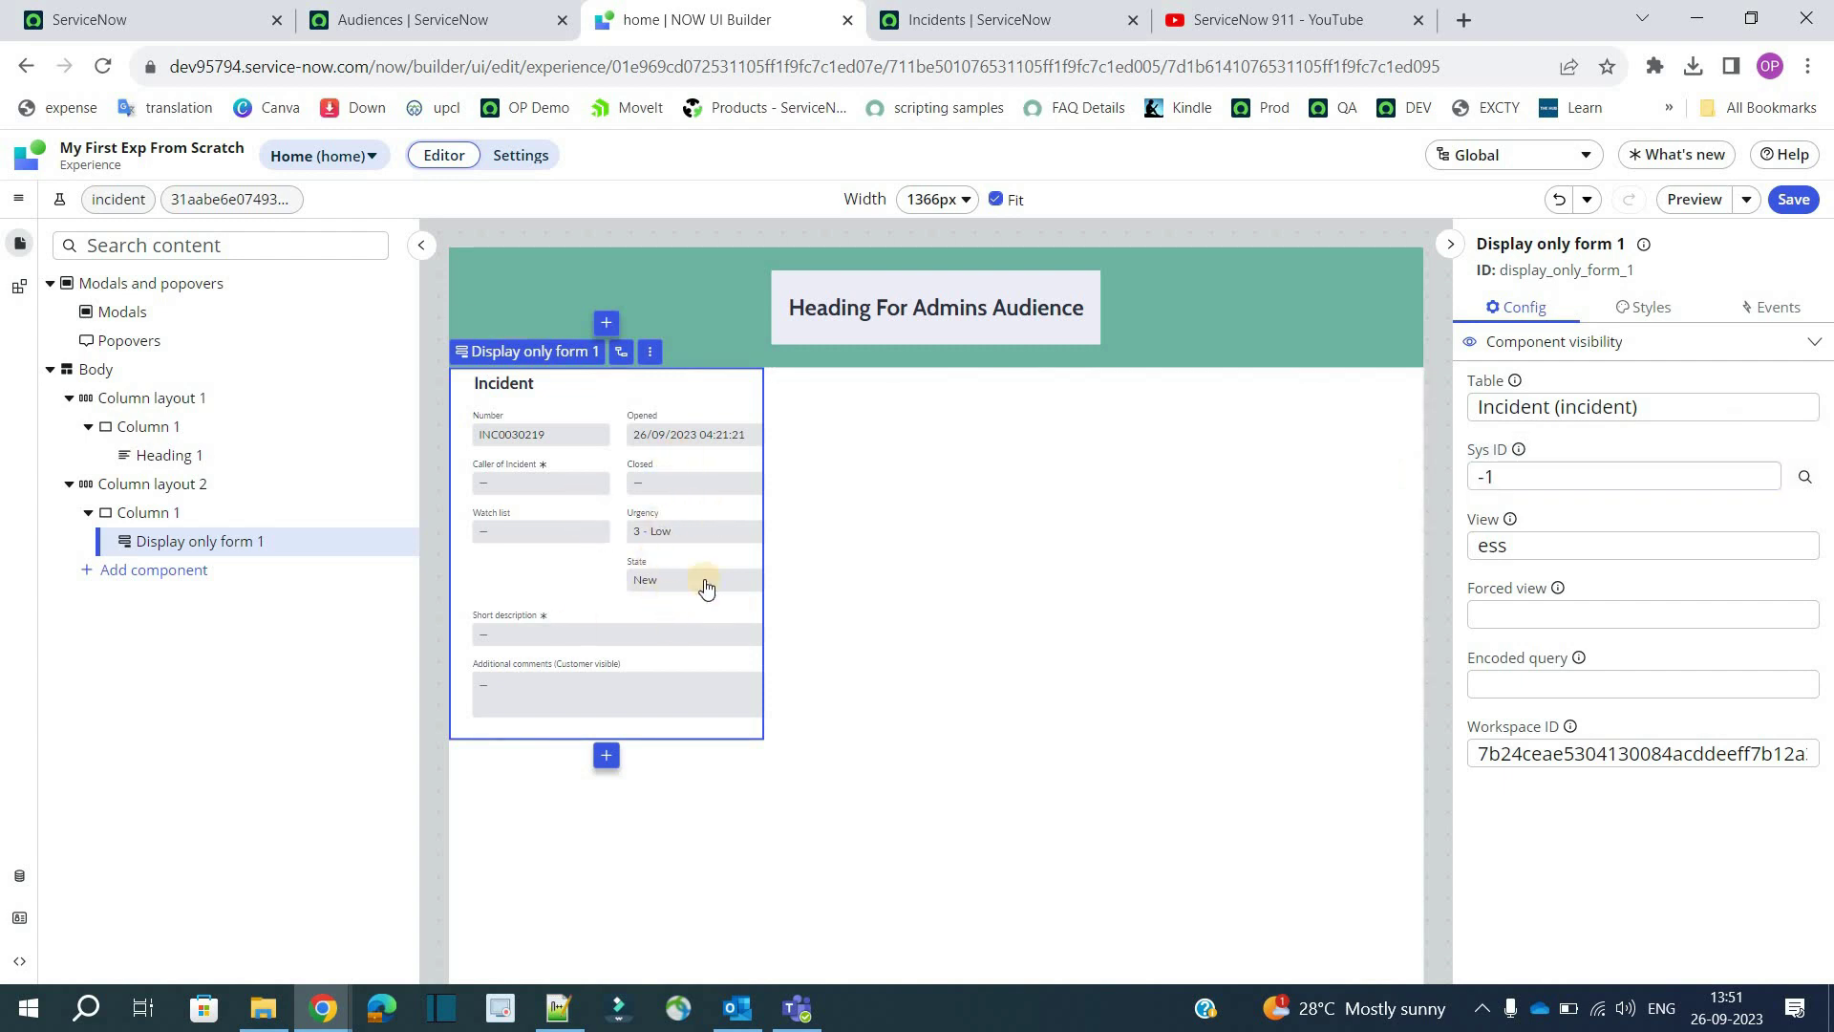
click(1671, 409)
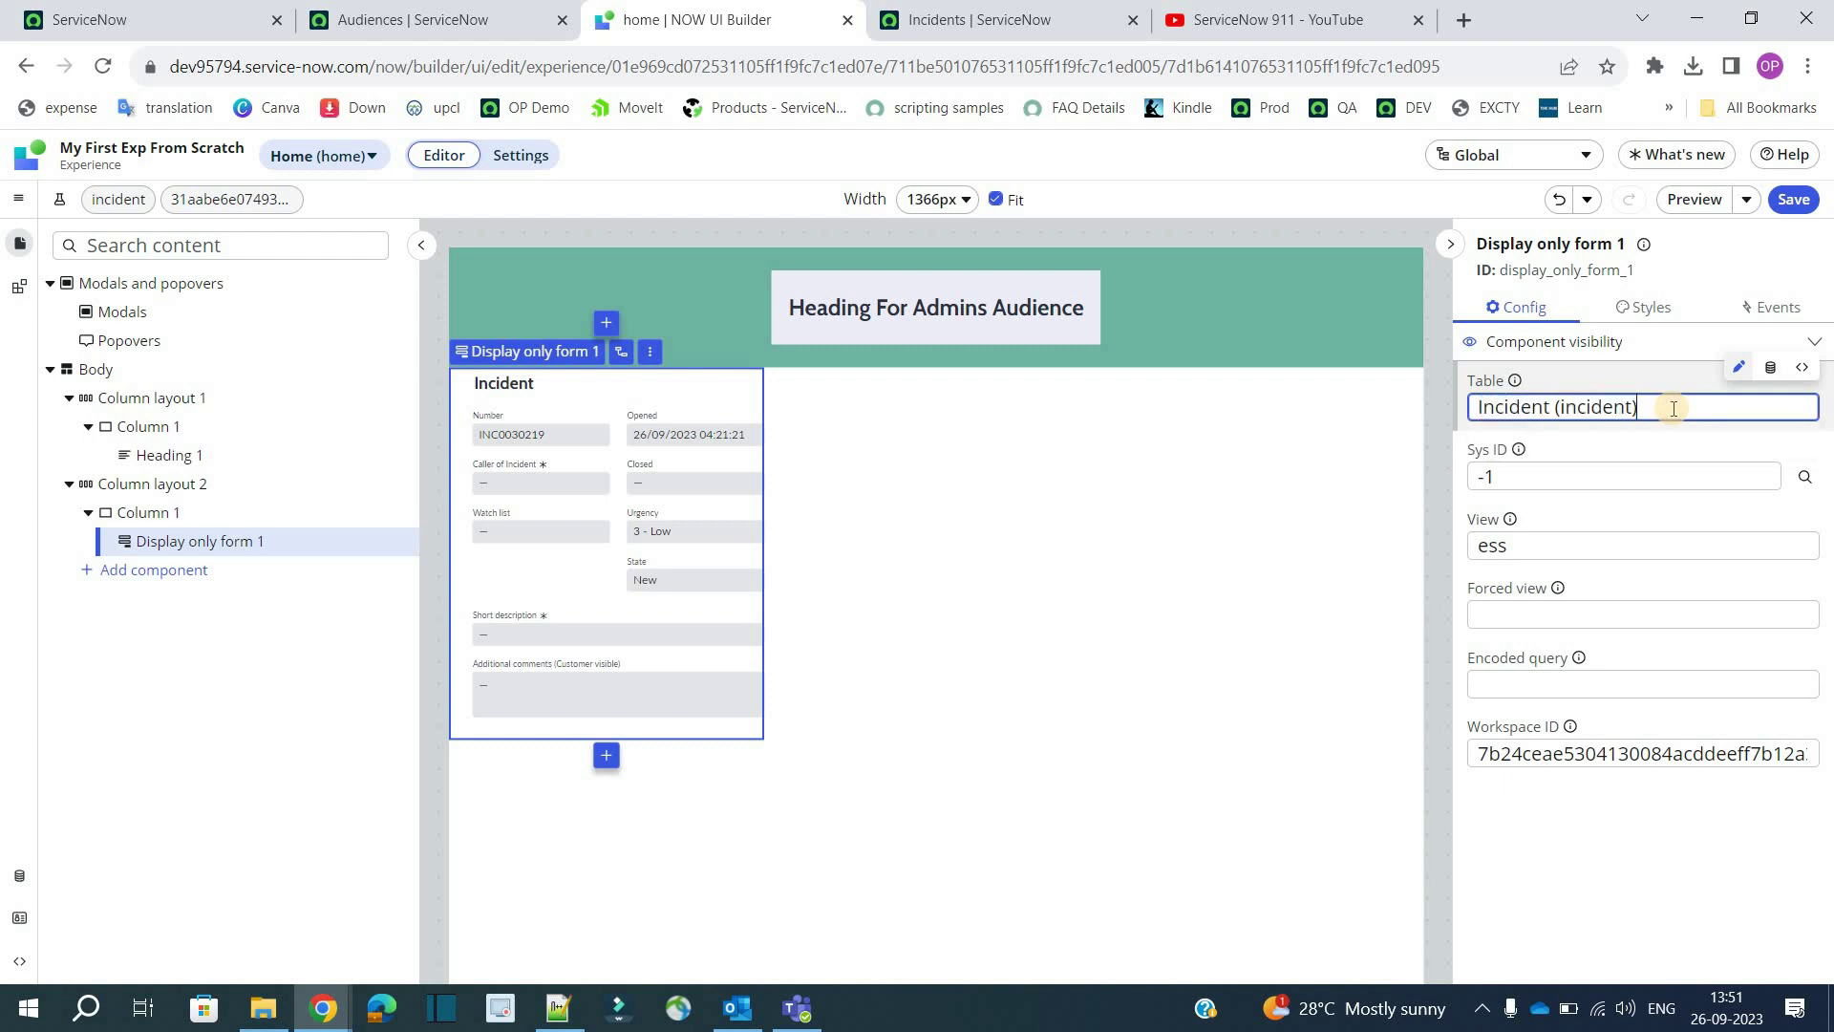
click(1593, 473)
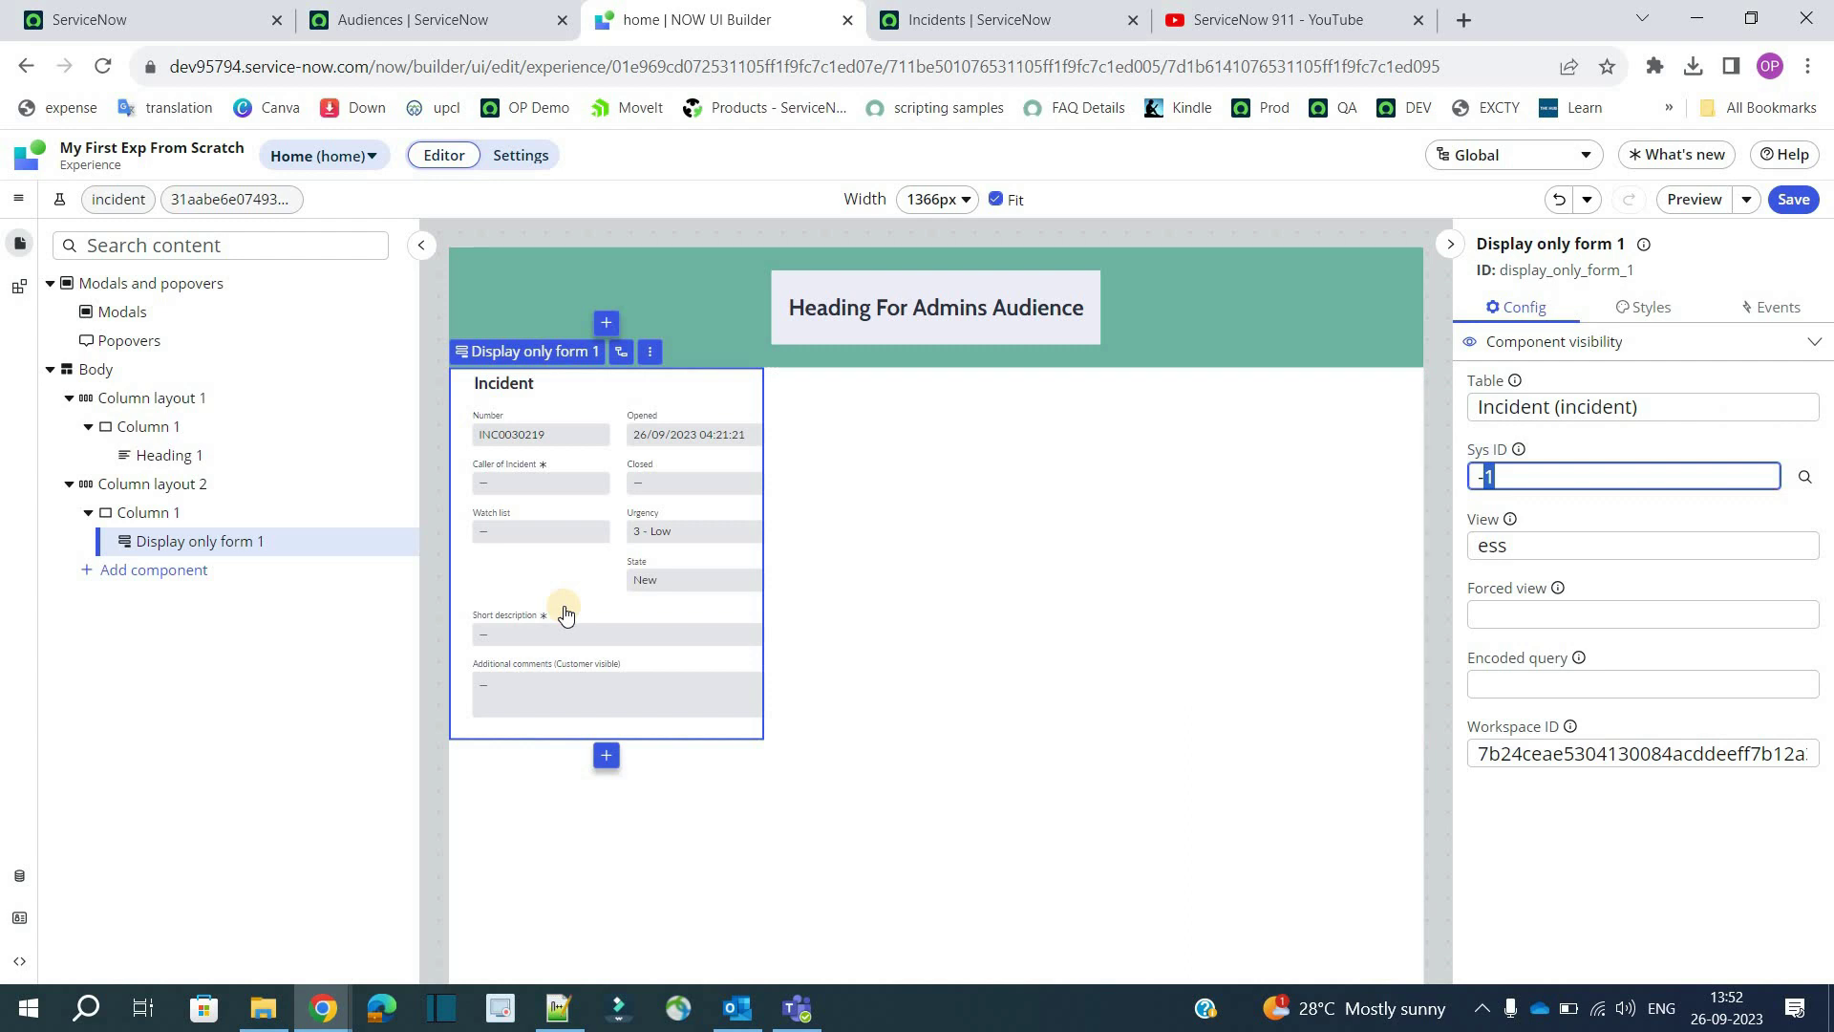
click(1726, 401)
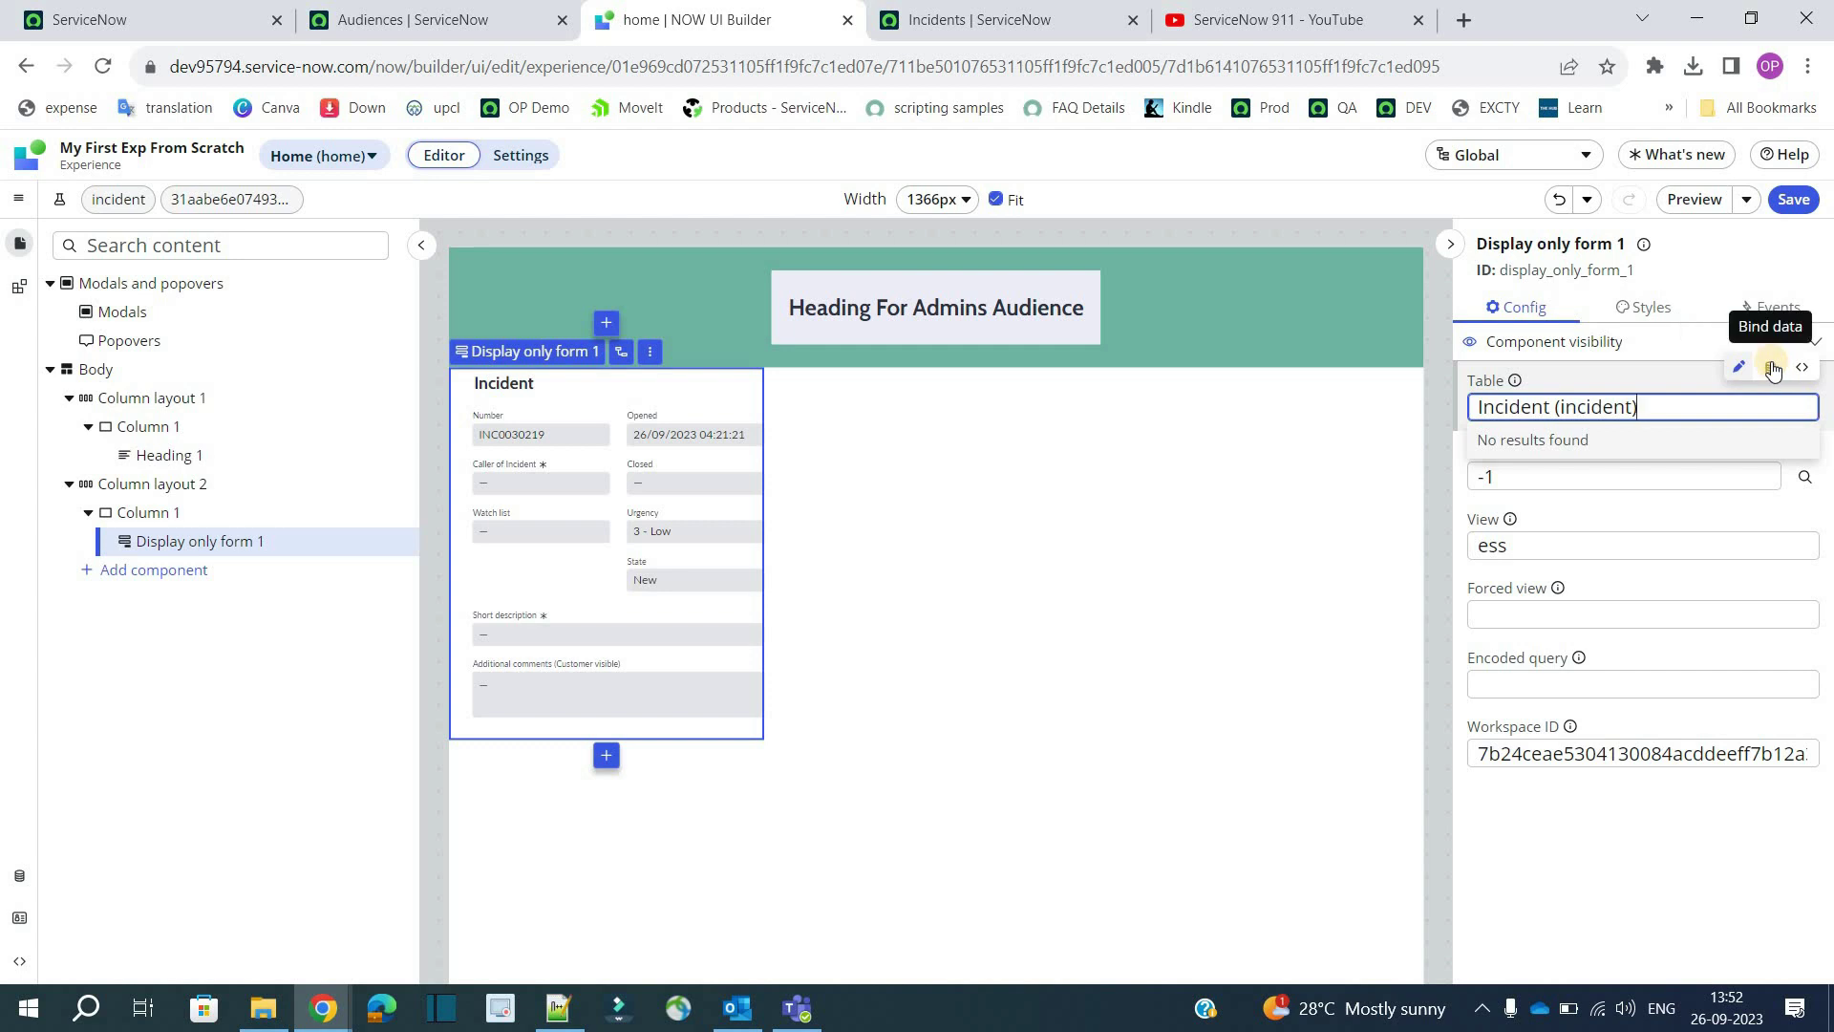
click(1772, 370)
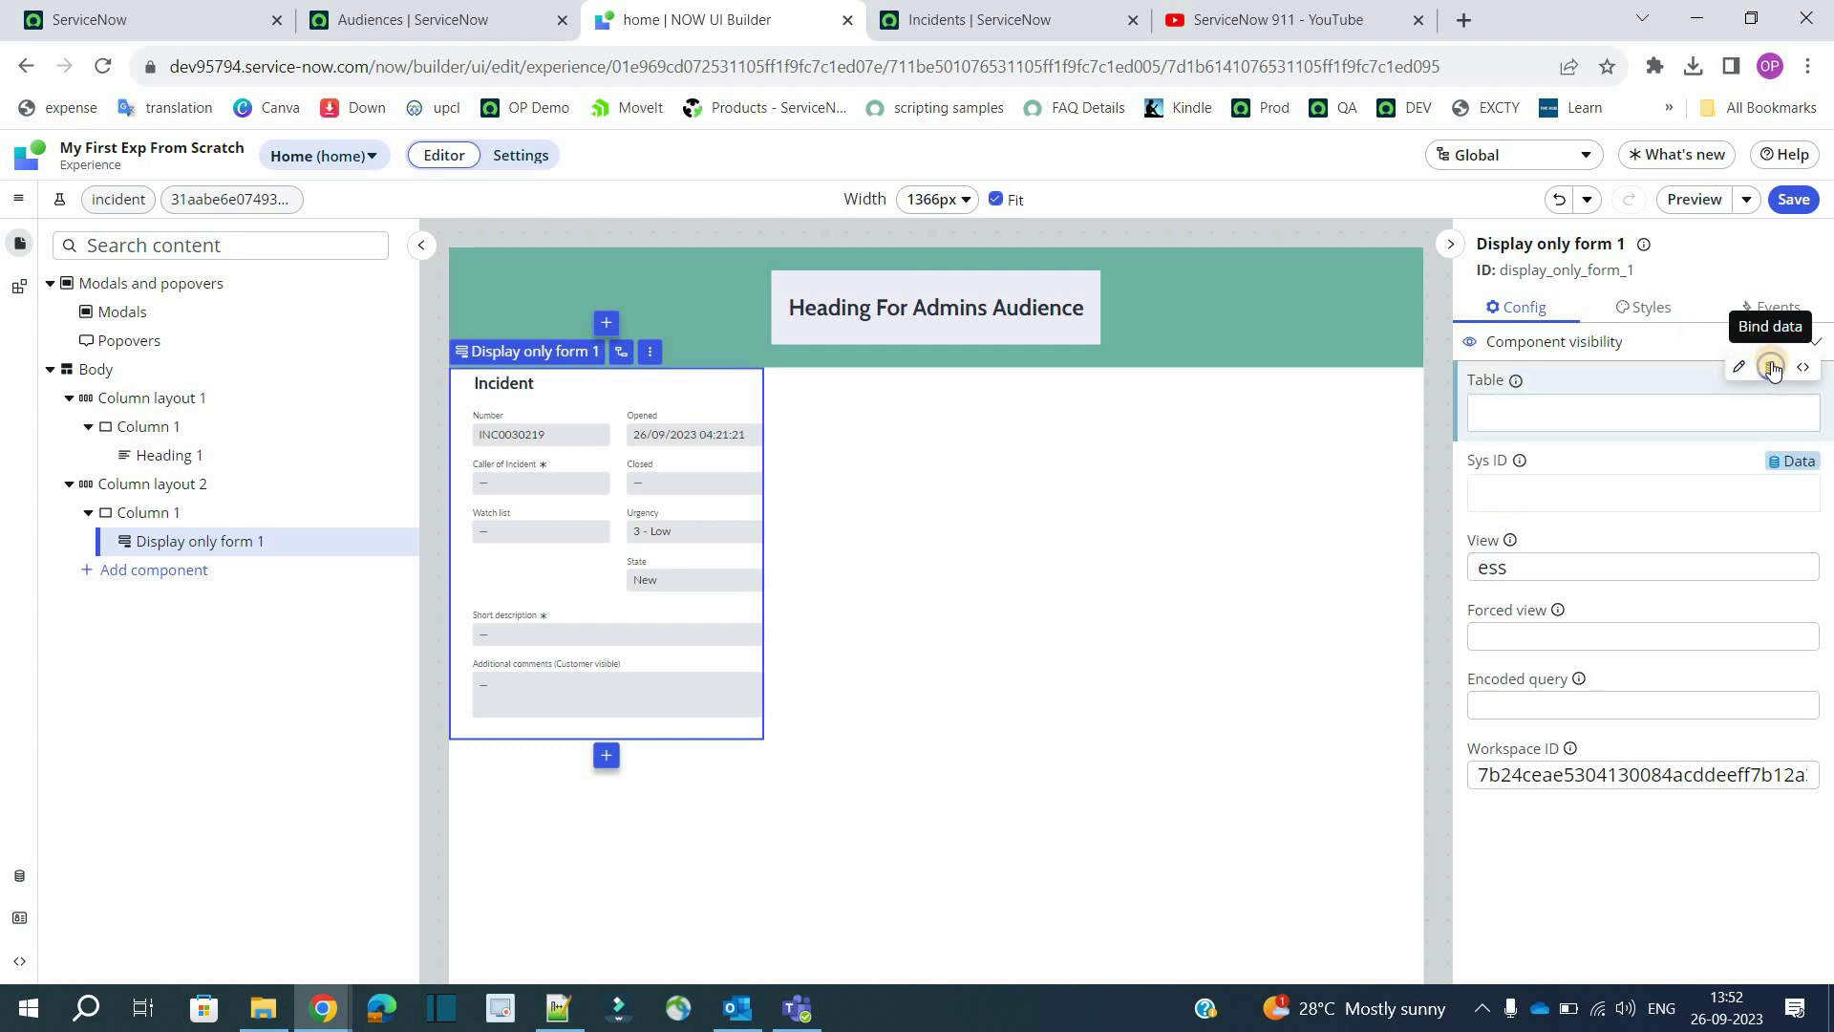
click(1653, 413)
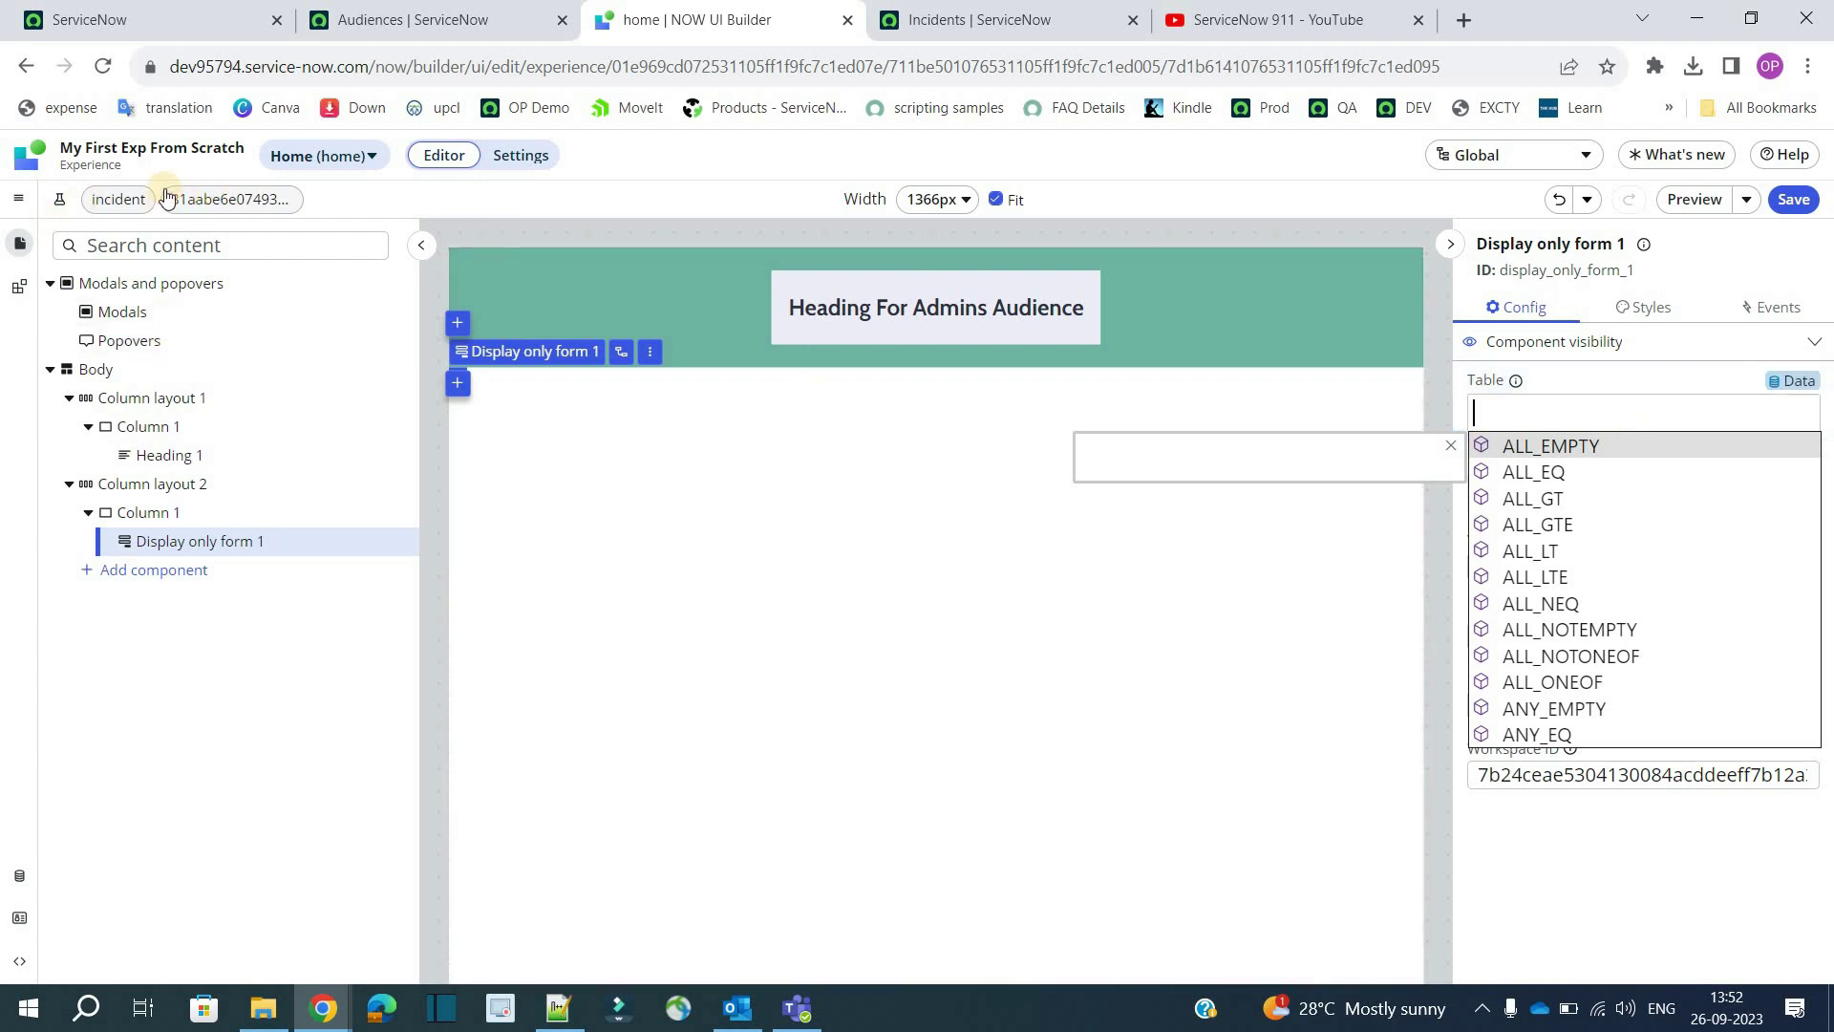
click(1520, 409)
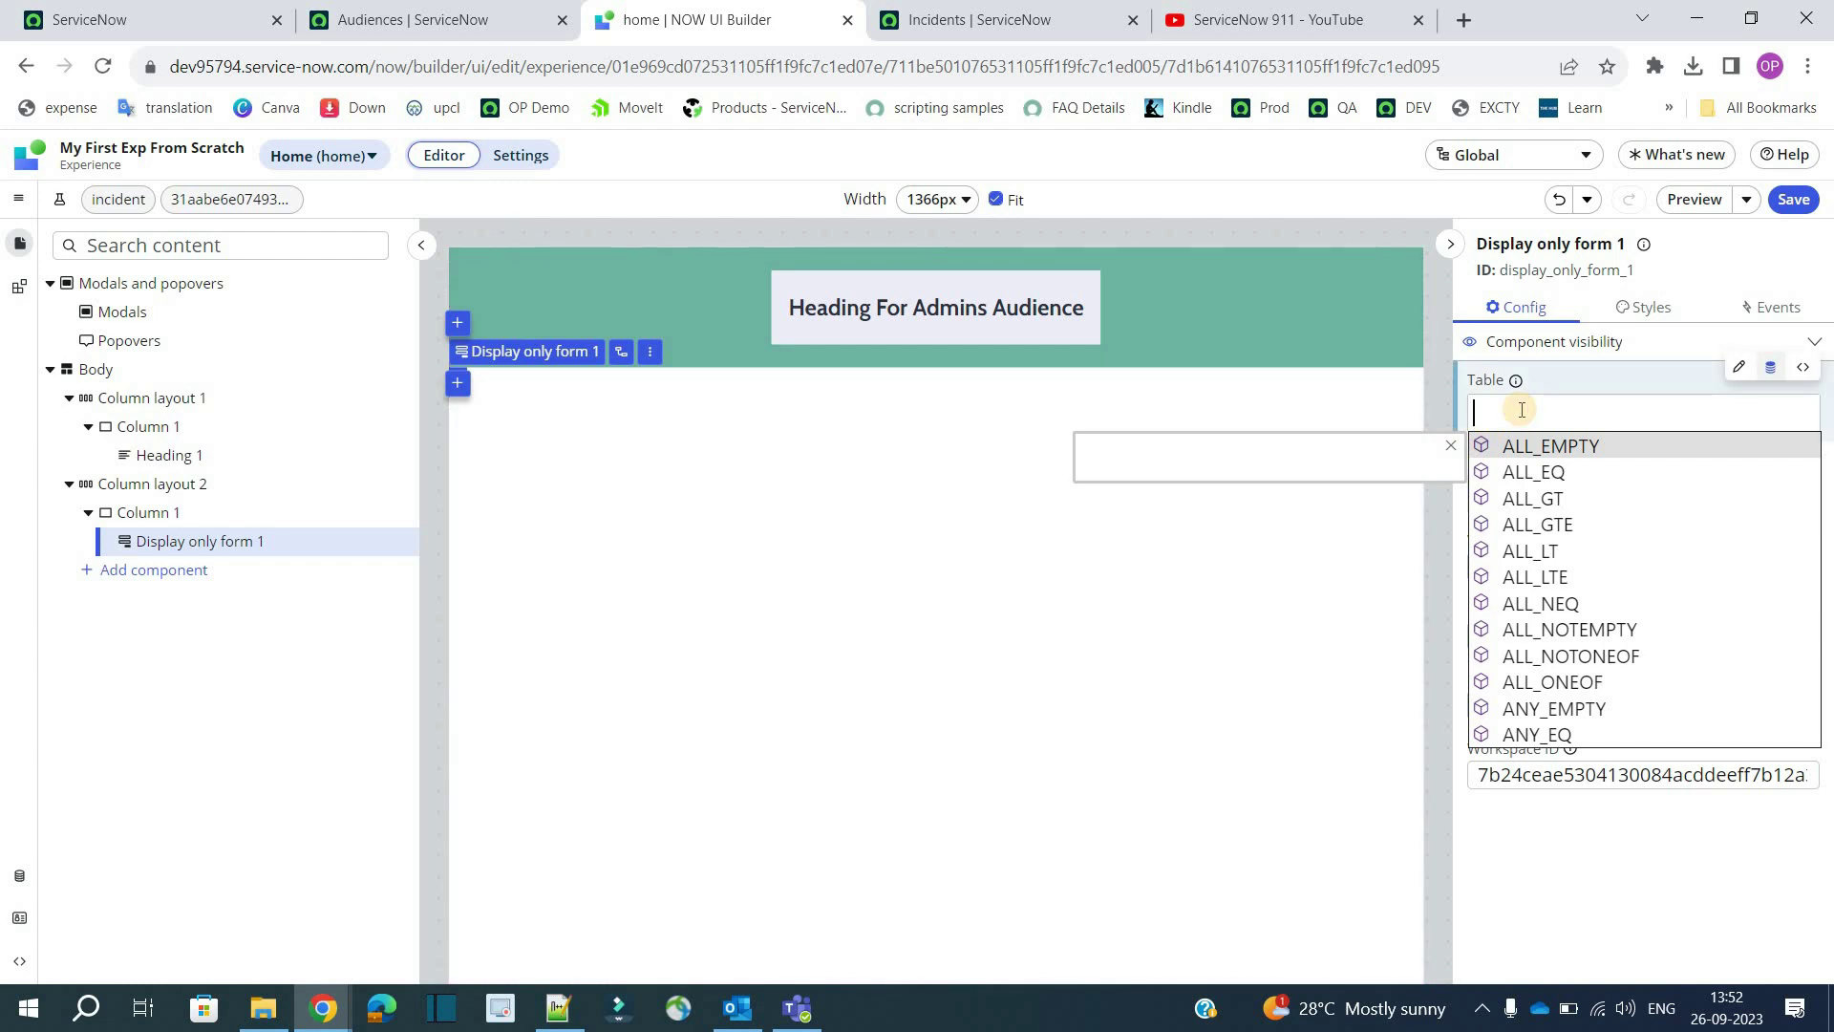
text(@)
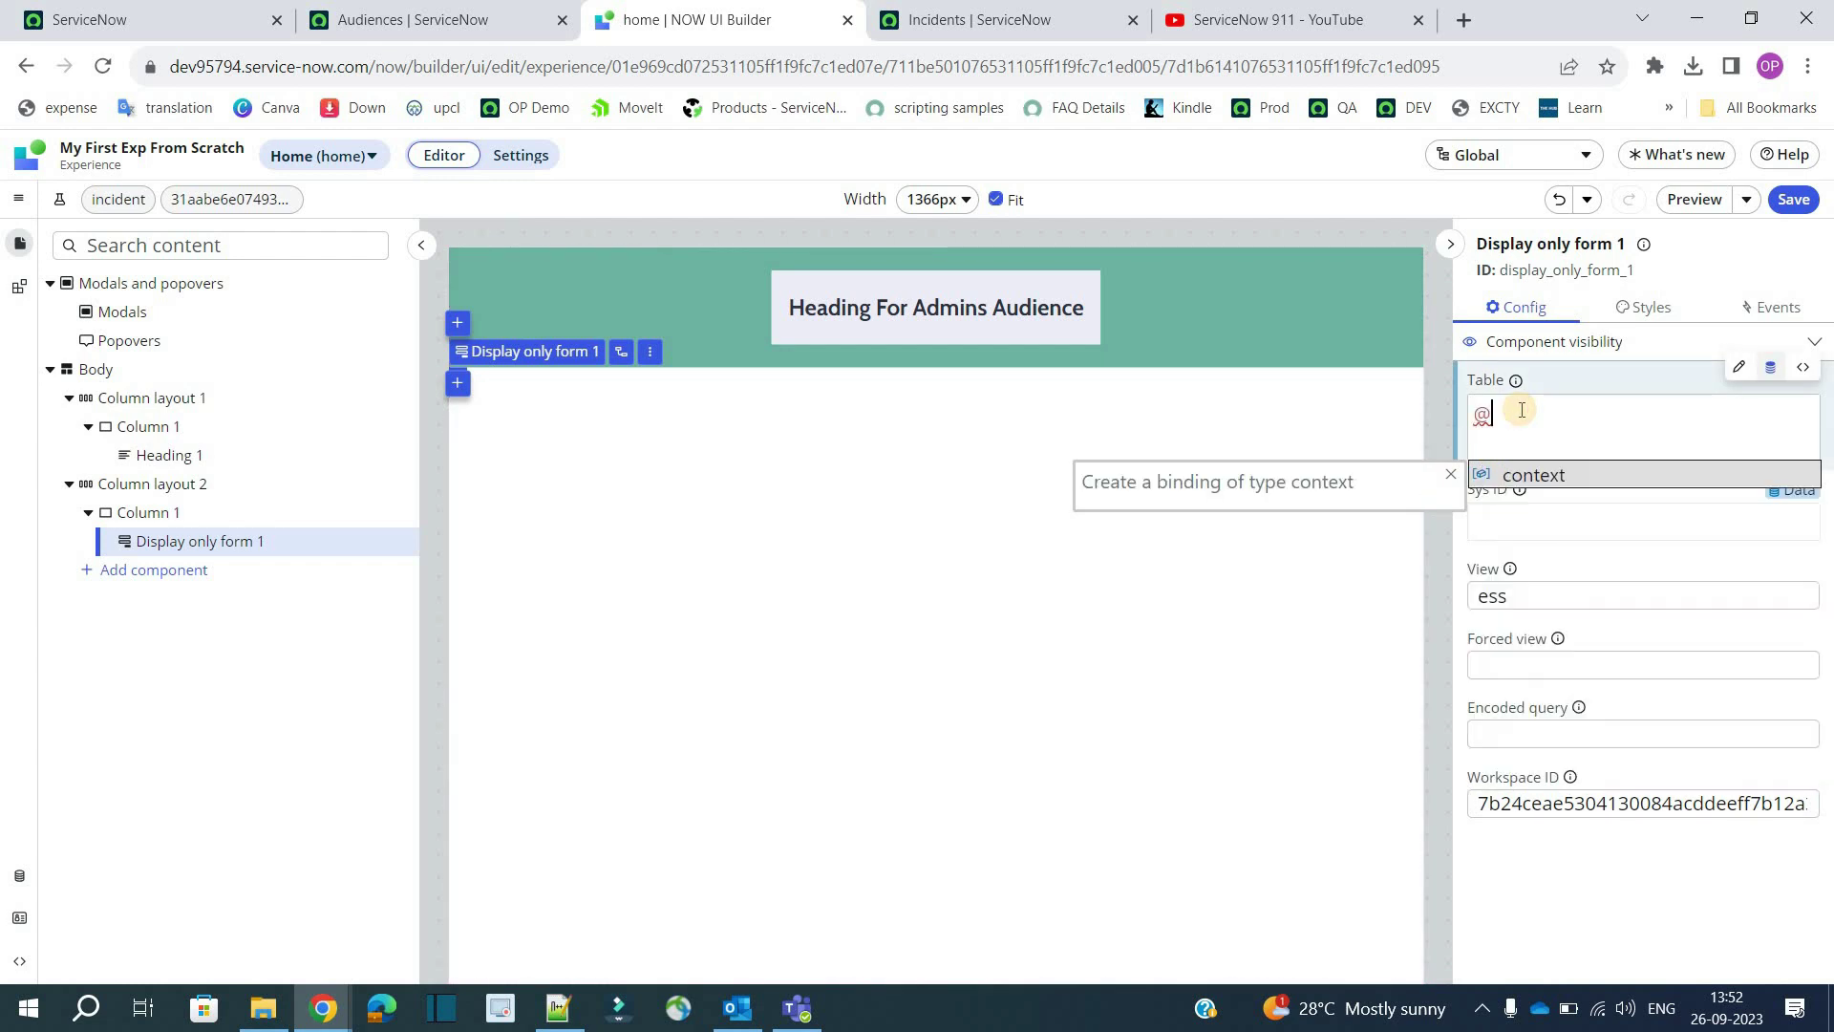
click(1557, 475)
text(.)
click(1557, 501)
text(.)
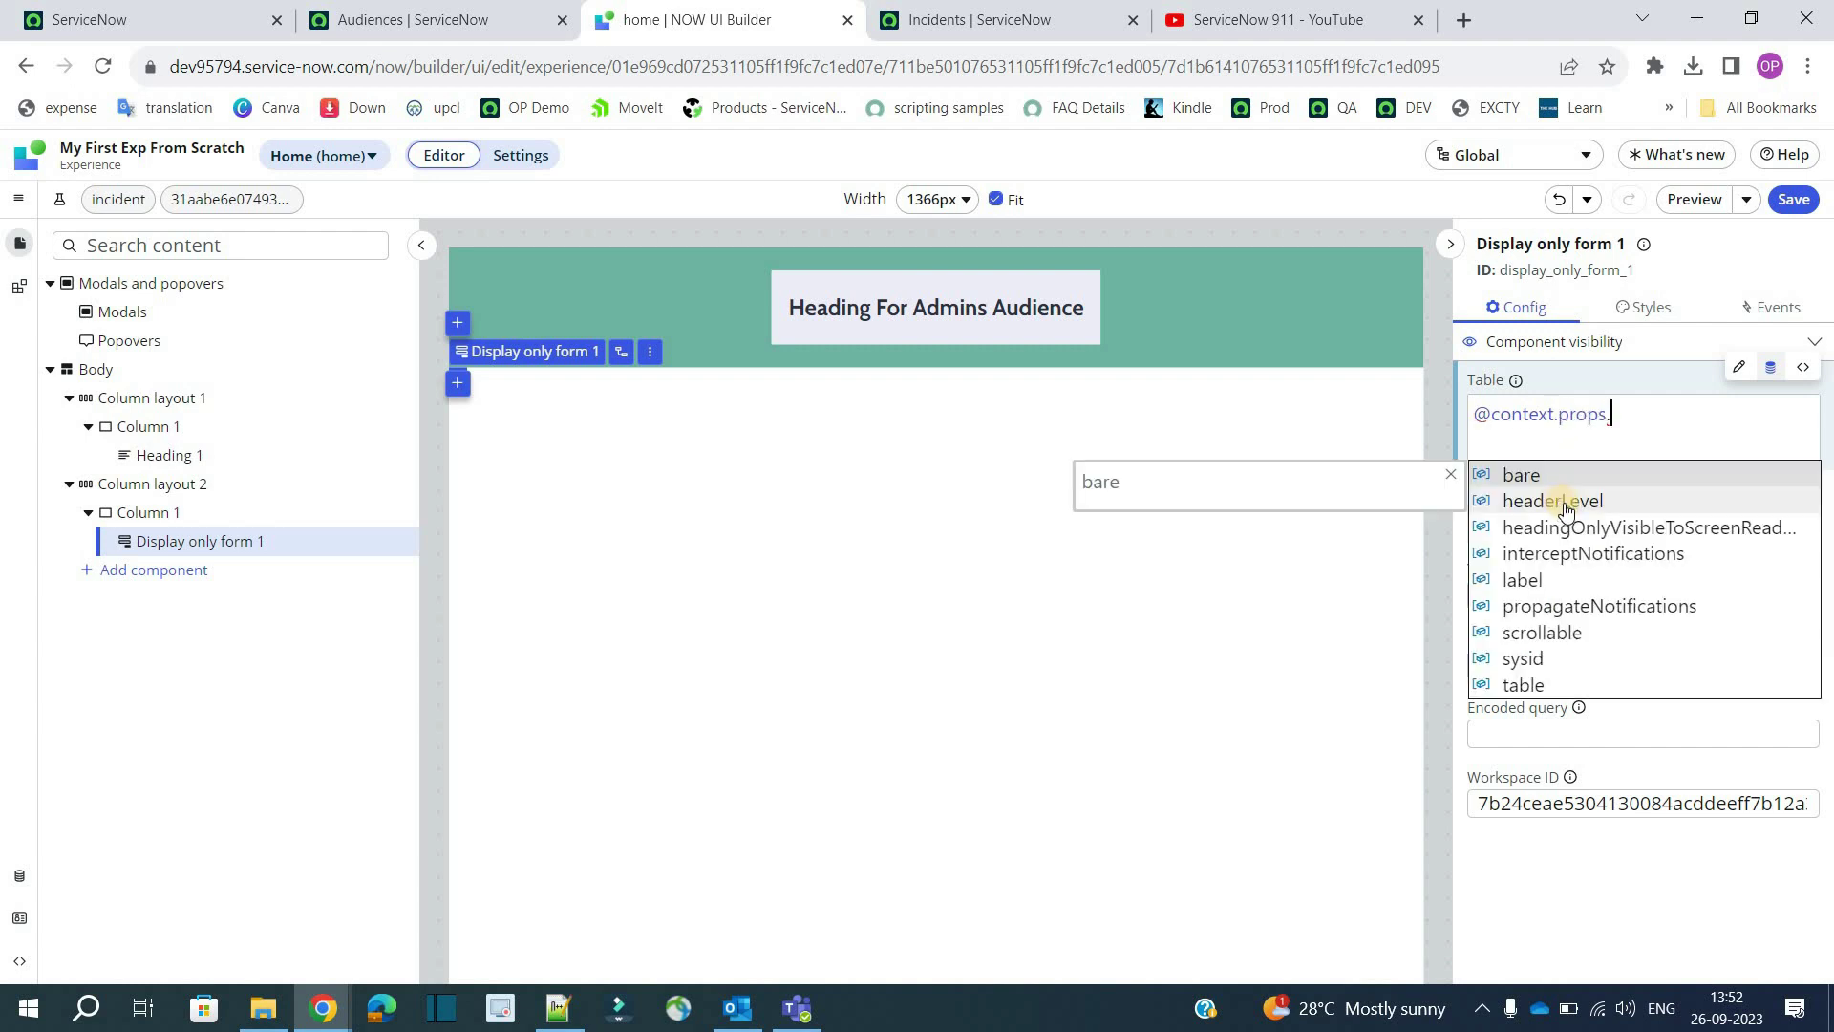
click(1547, 684)
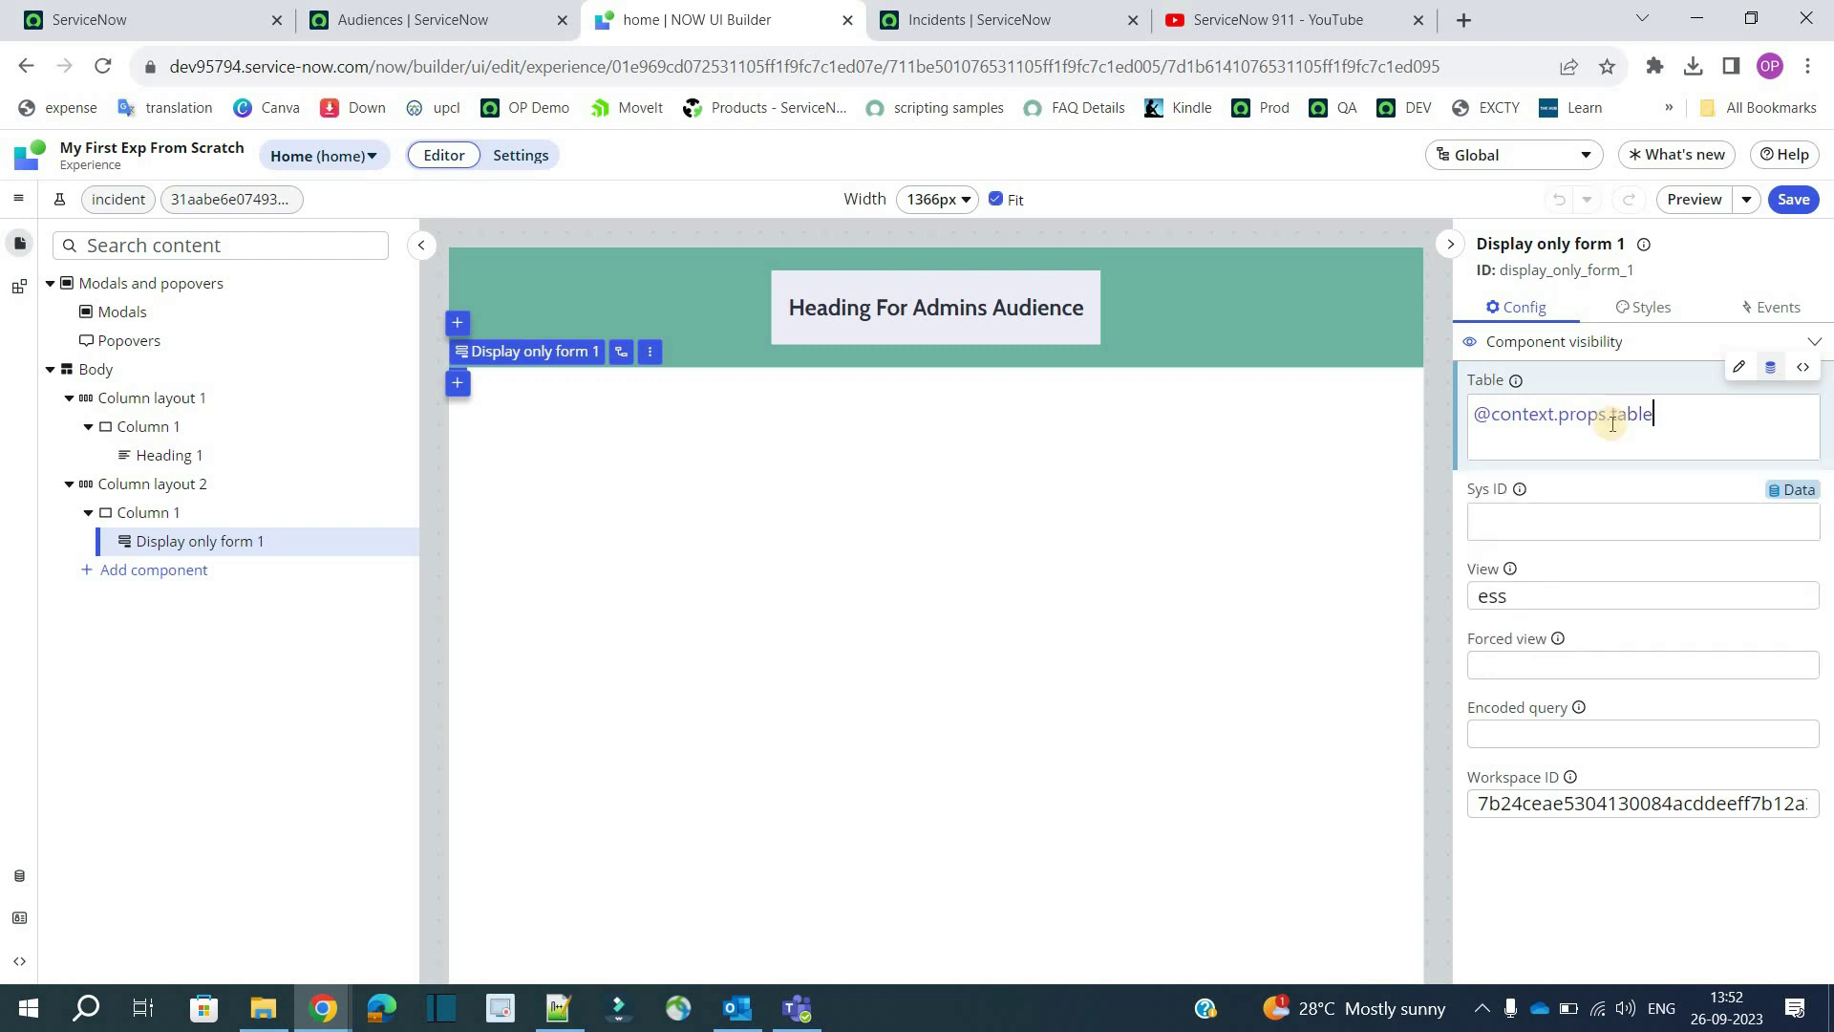
click(1574, 521)
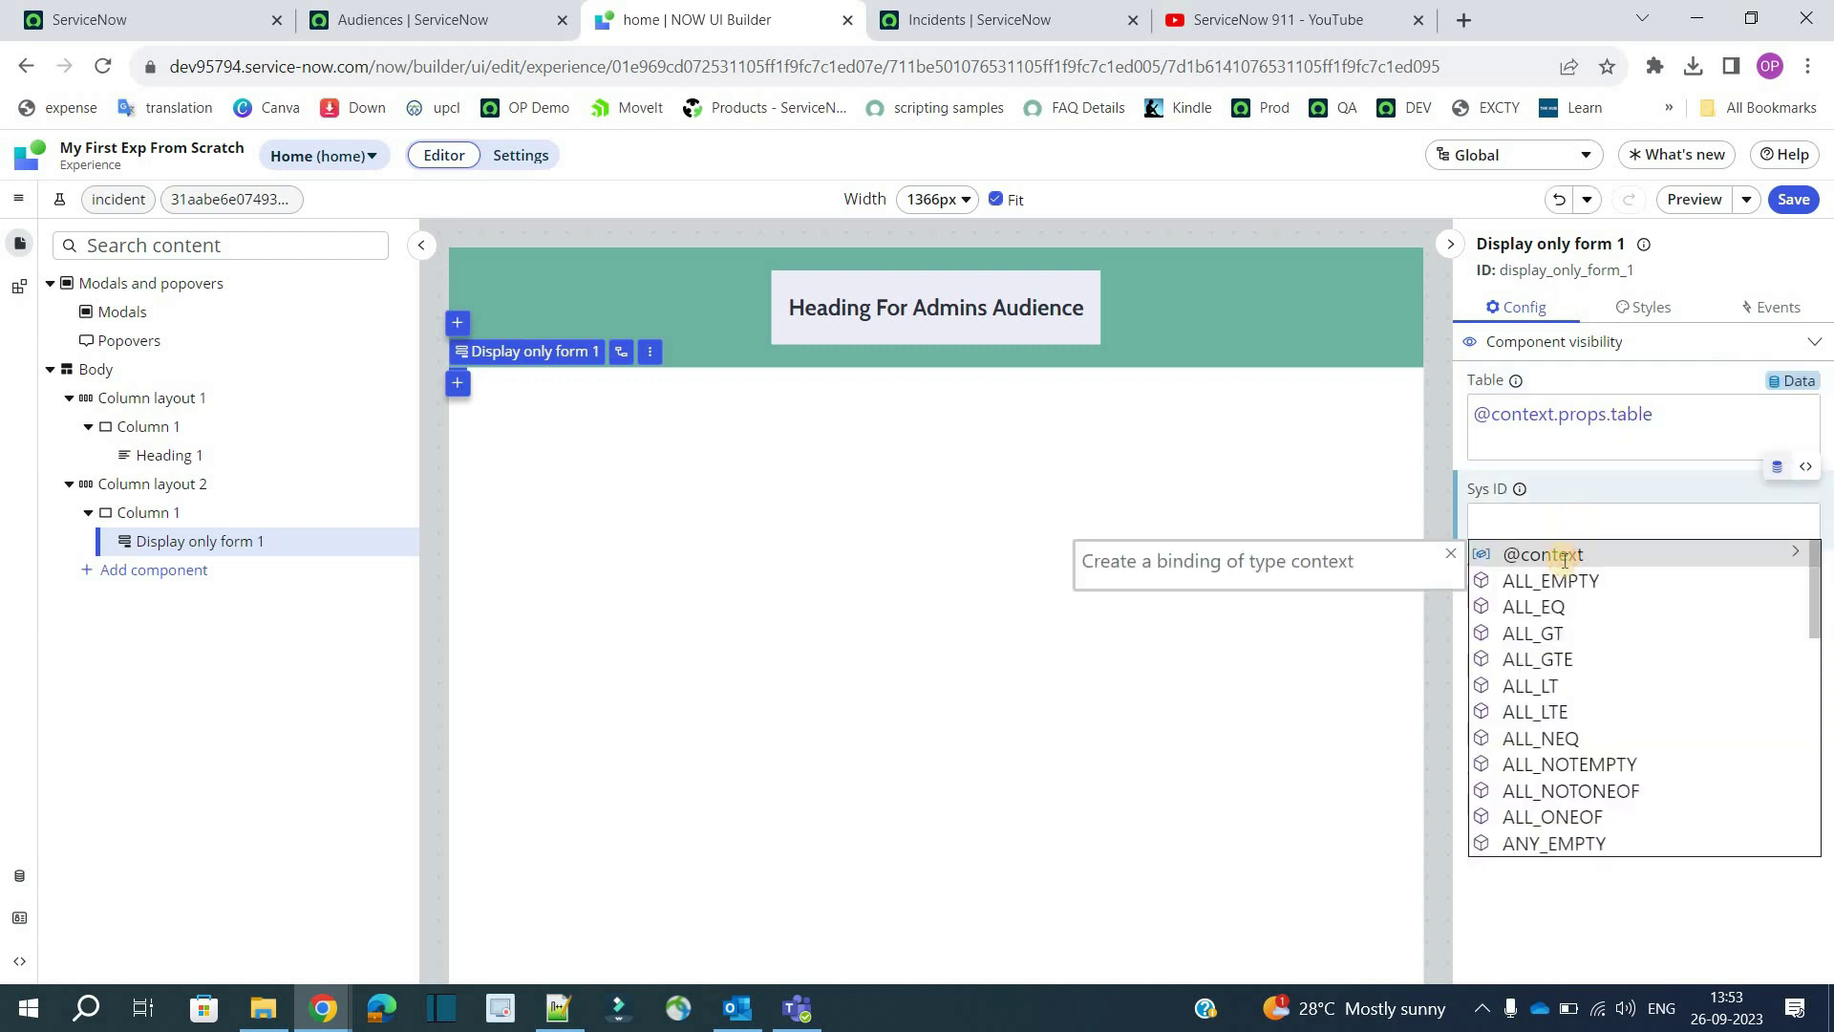
click(1564, 565)
text(.)
click(1557, 599)
text(.)
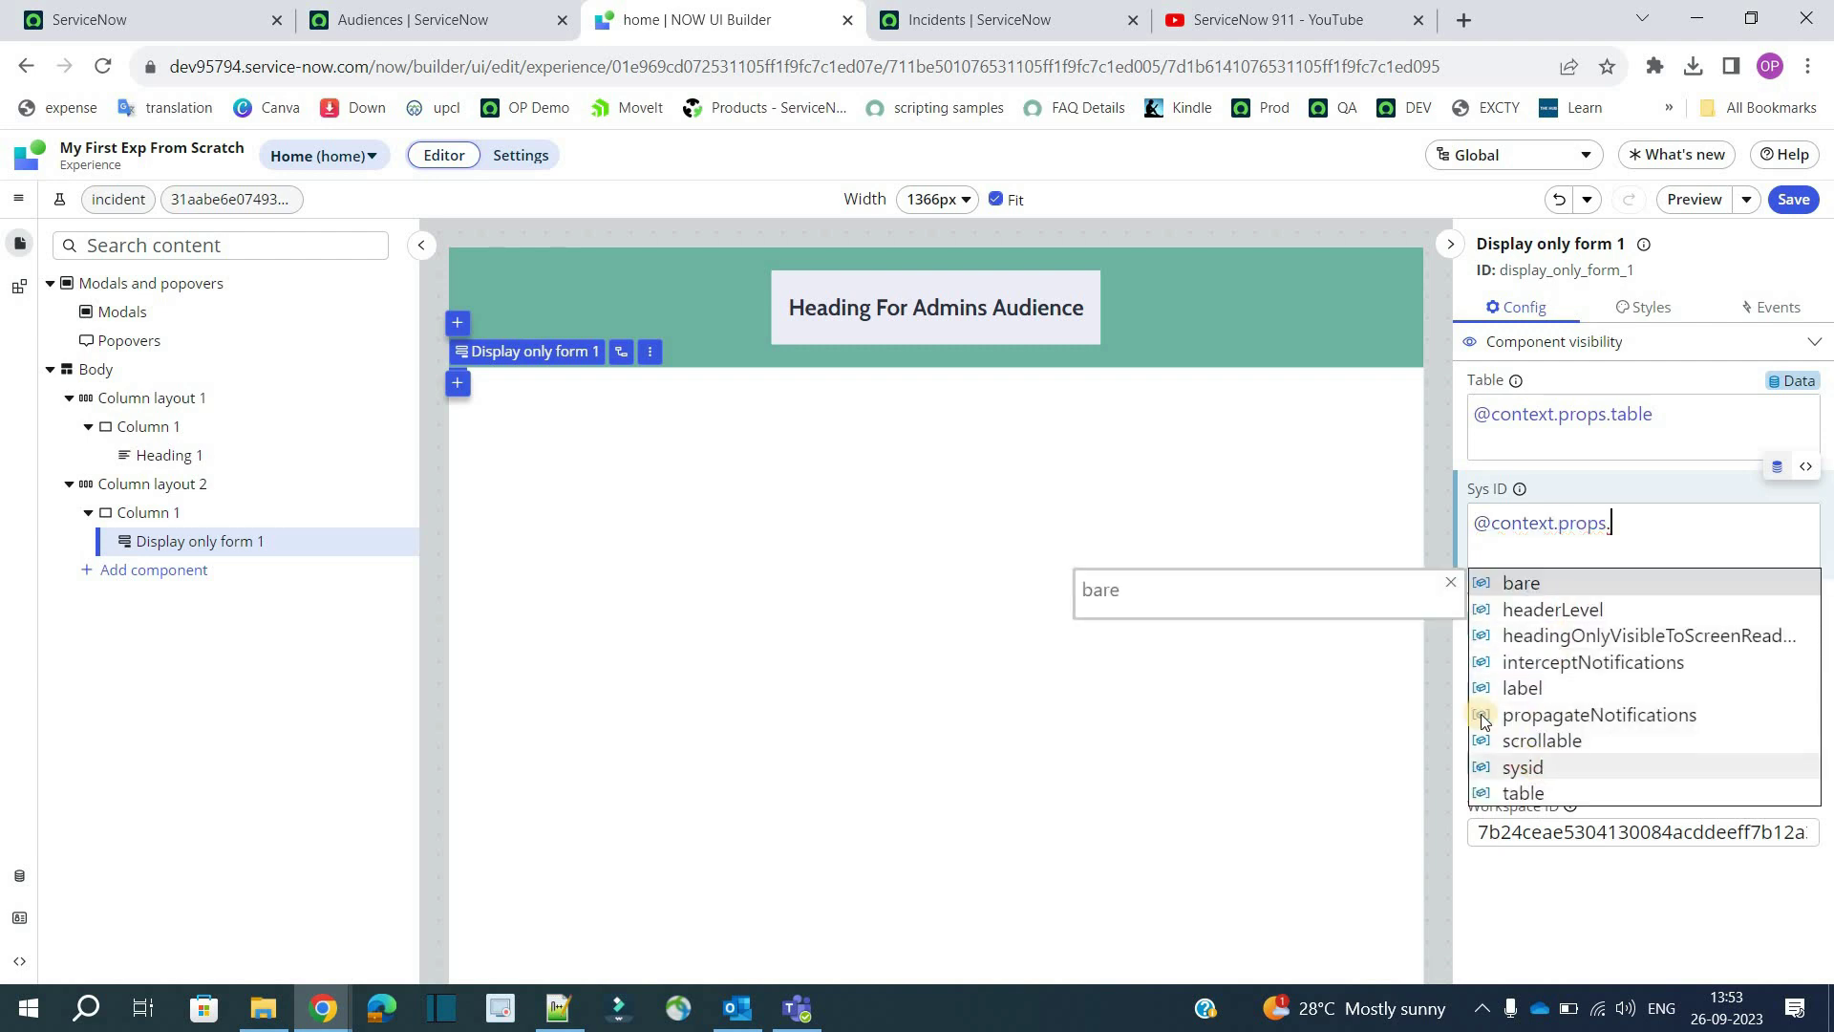
click(1524, 767)
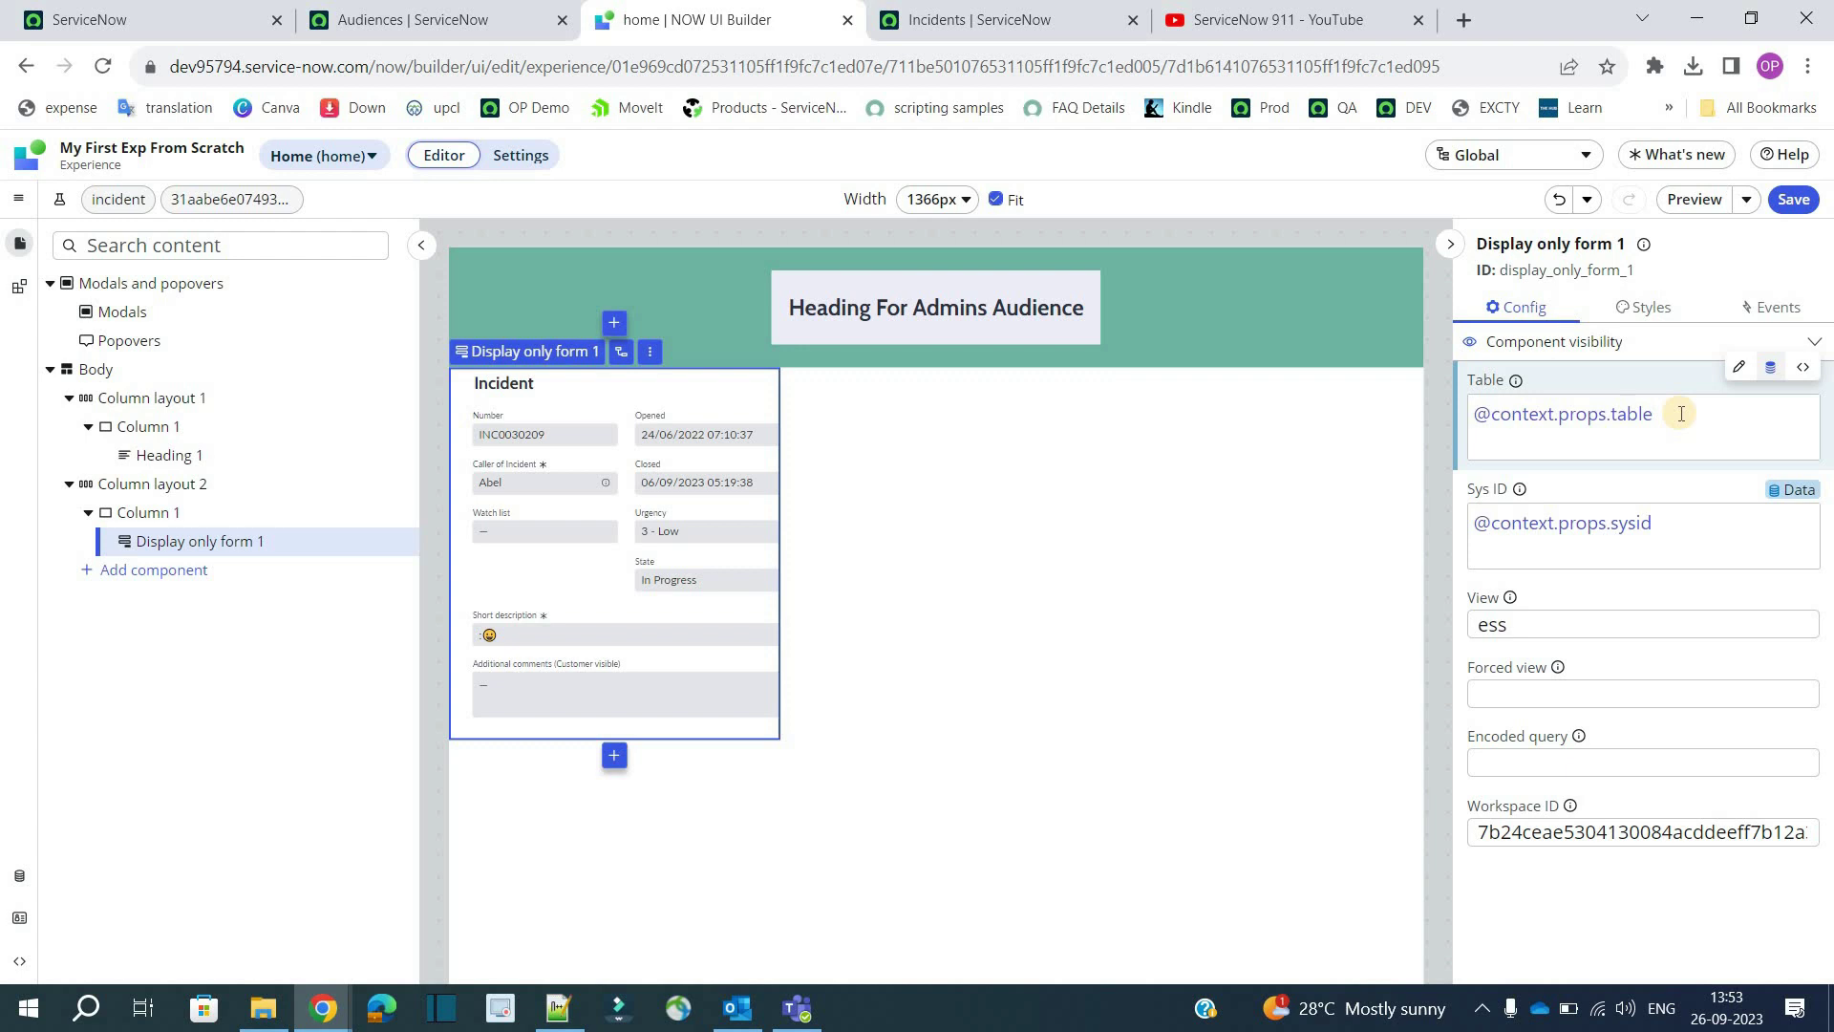
drag(1681, 414, 1534, 418)
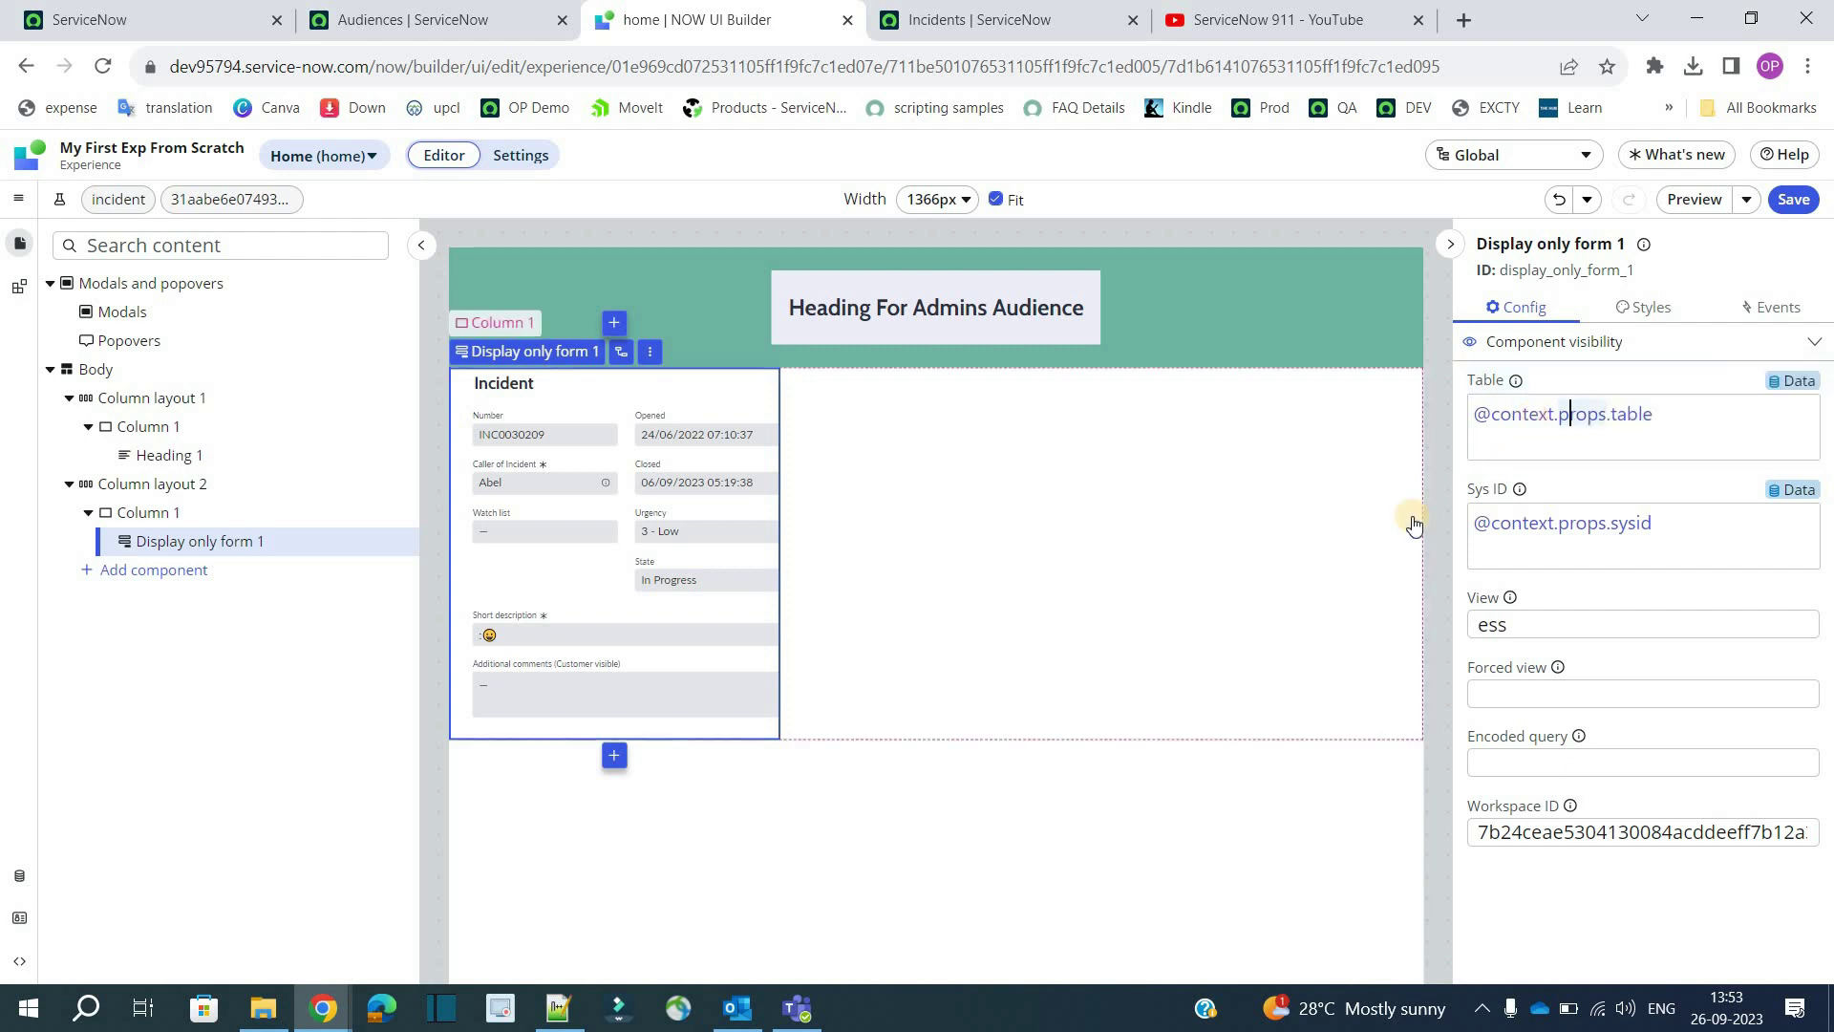
click(1515, 627)
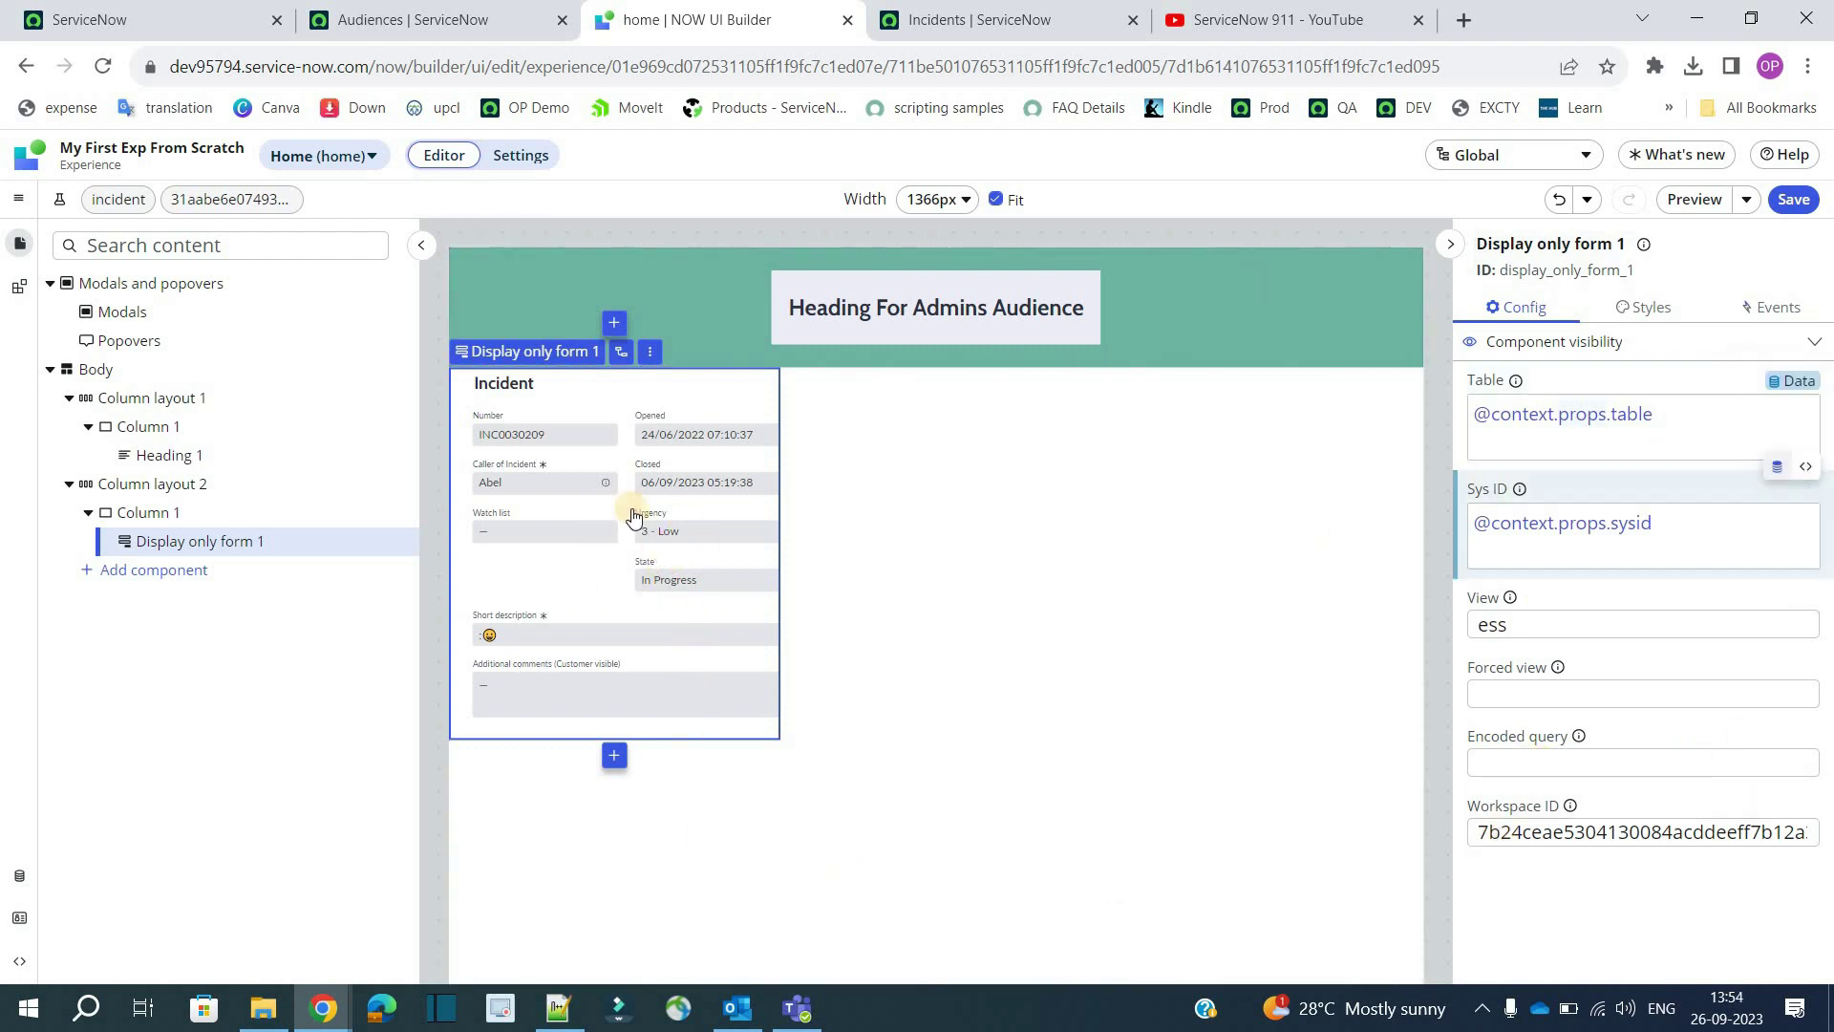
- Set the incident form's horizontal alignment to Center in its Styles
click(1641, 307)
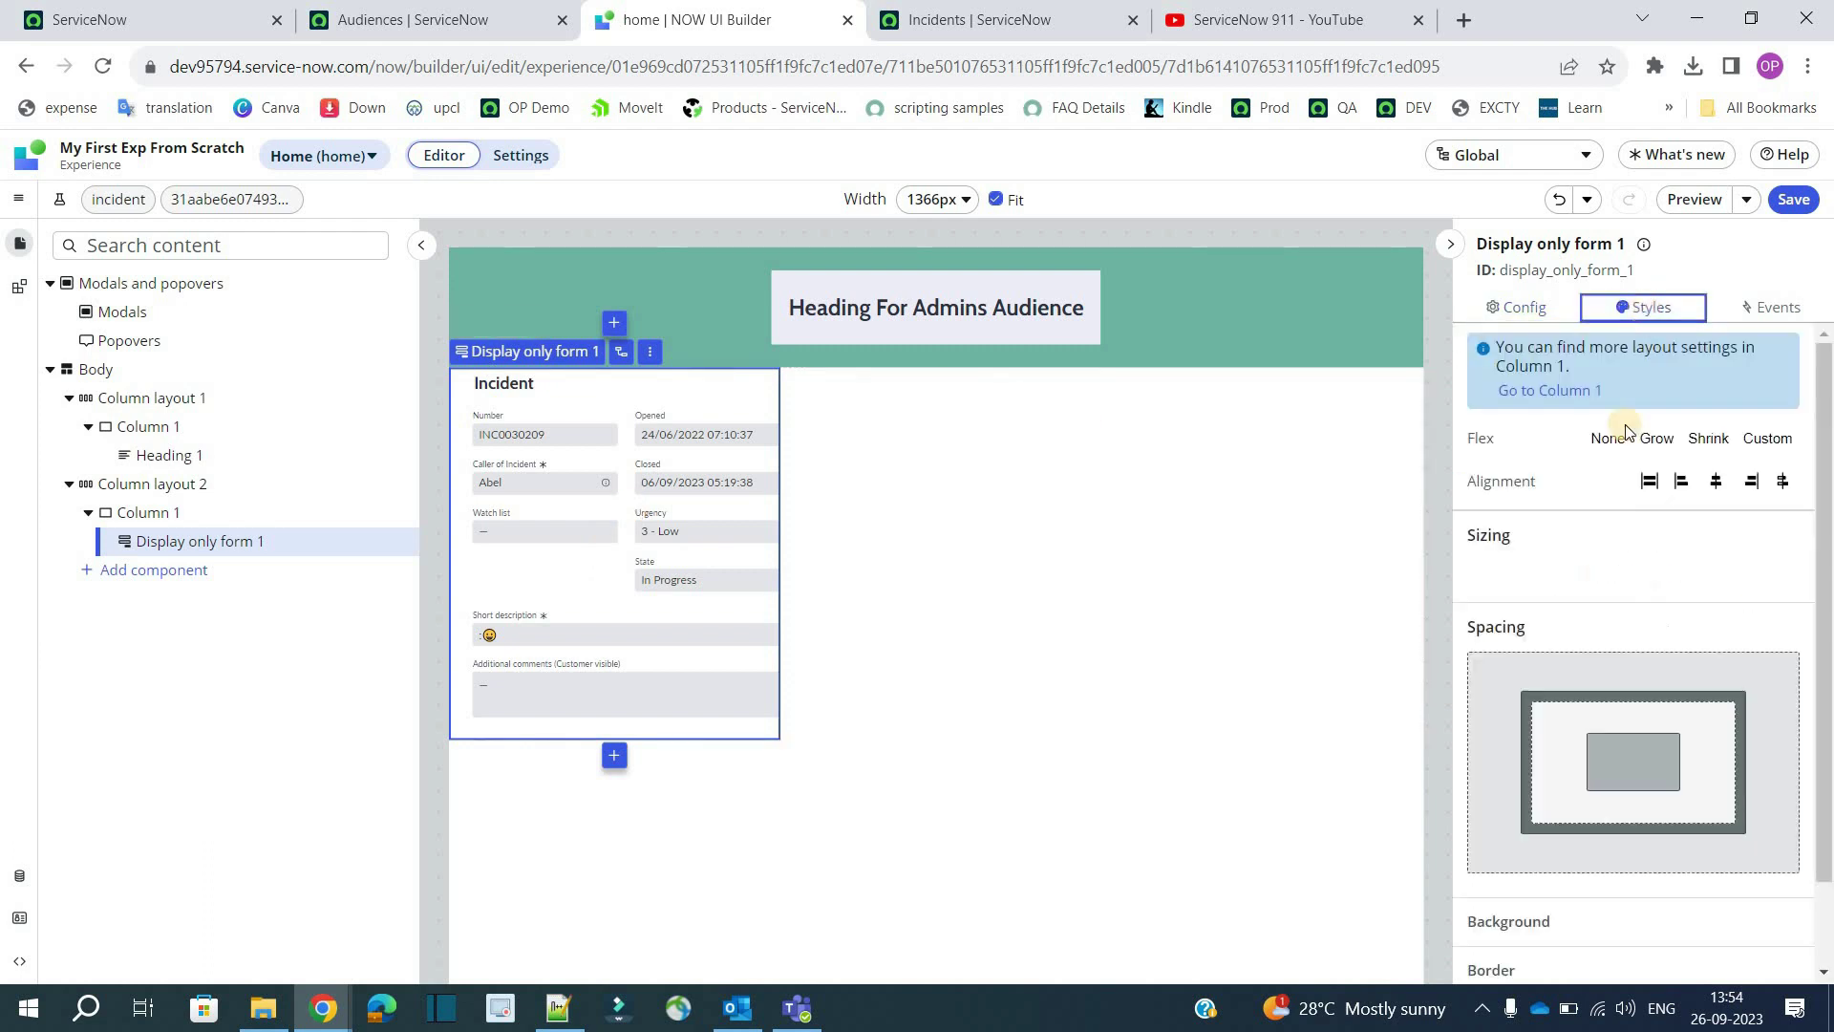
click(1707, 484)
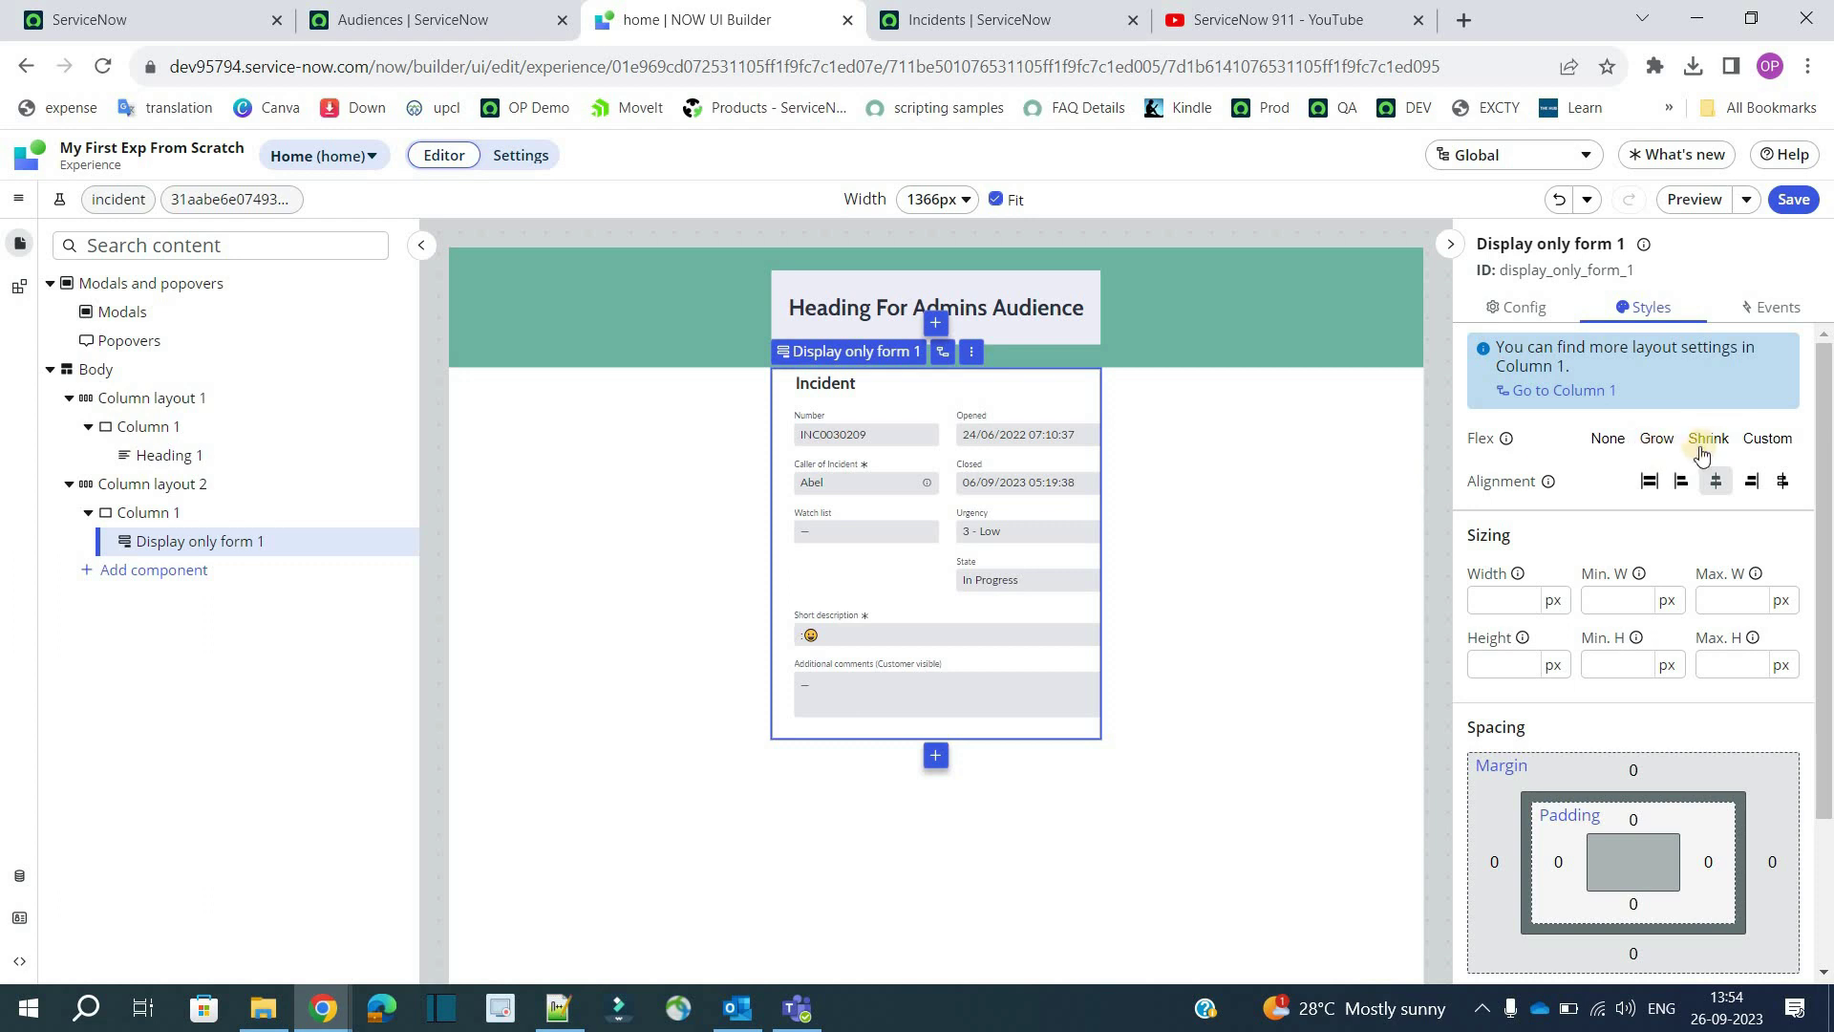
scroll(1624, 496, down, 2)
- Compare the form's column with the heading column and page body selections
click(1252, 591)
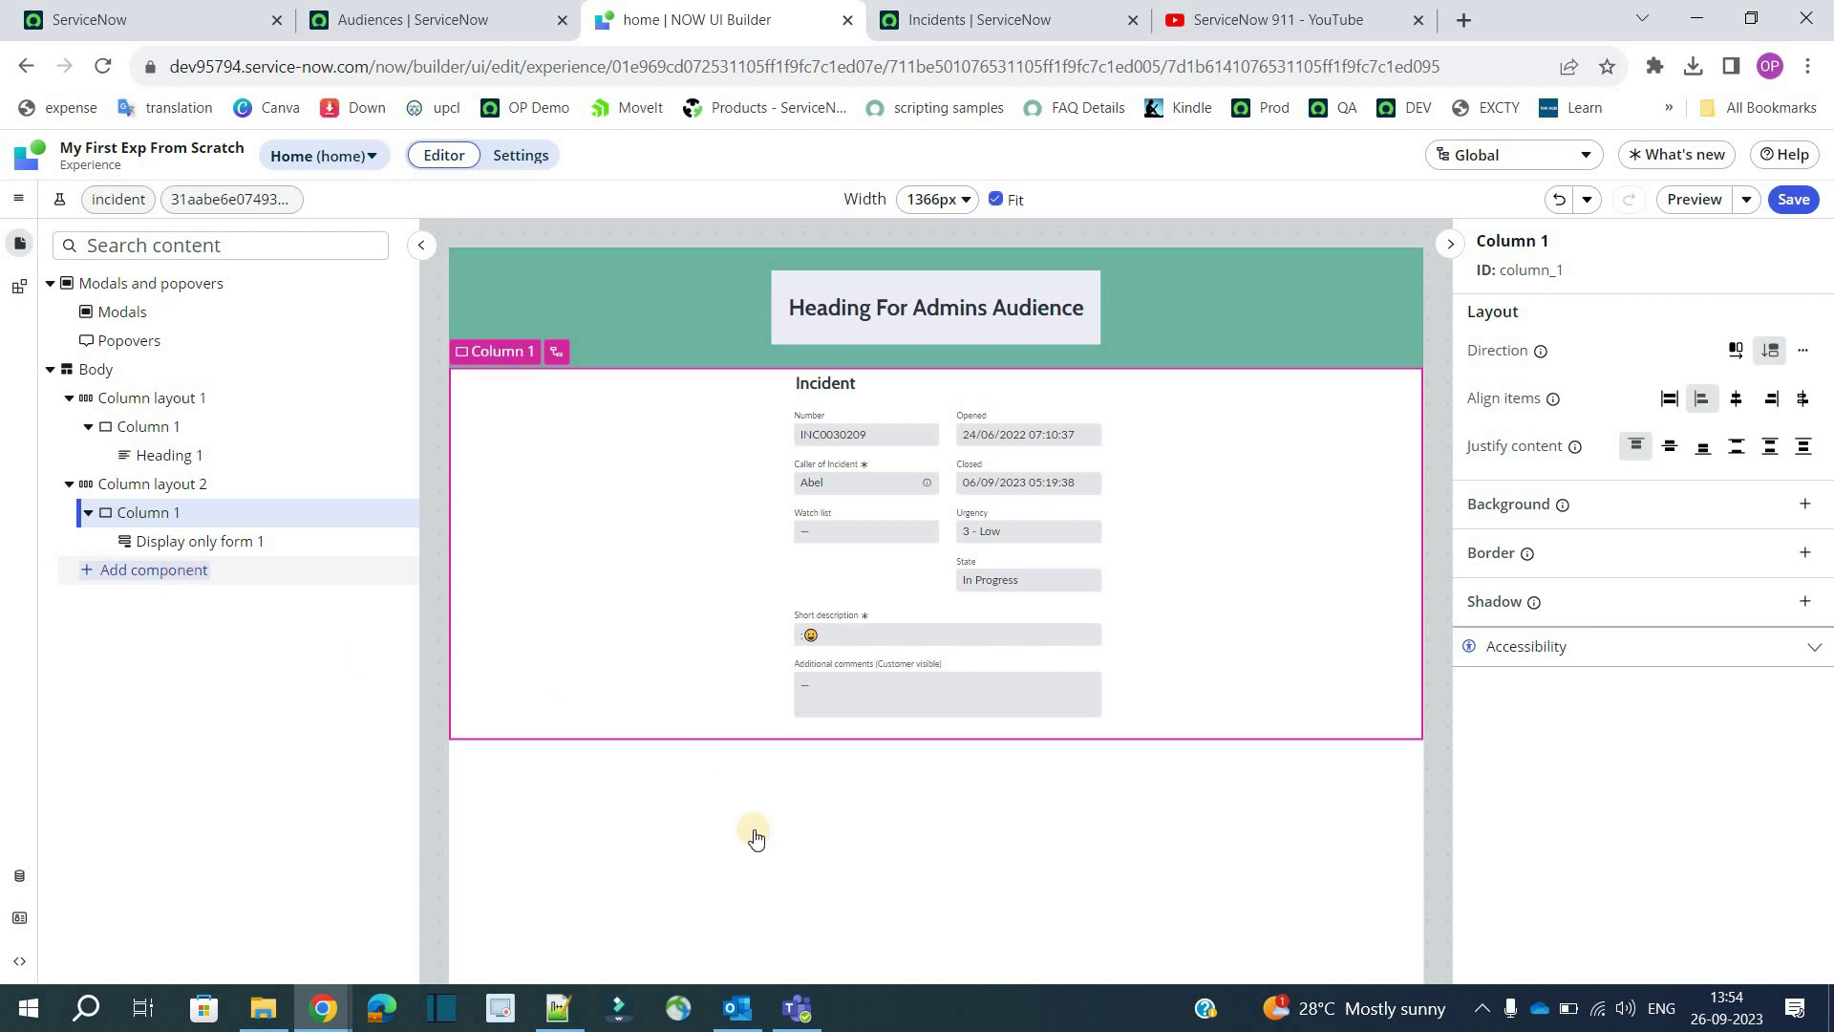
click(679, 755)
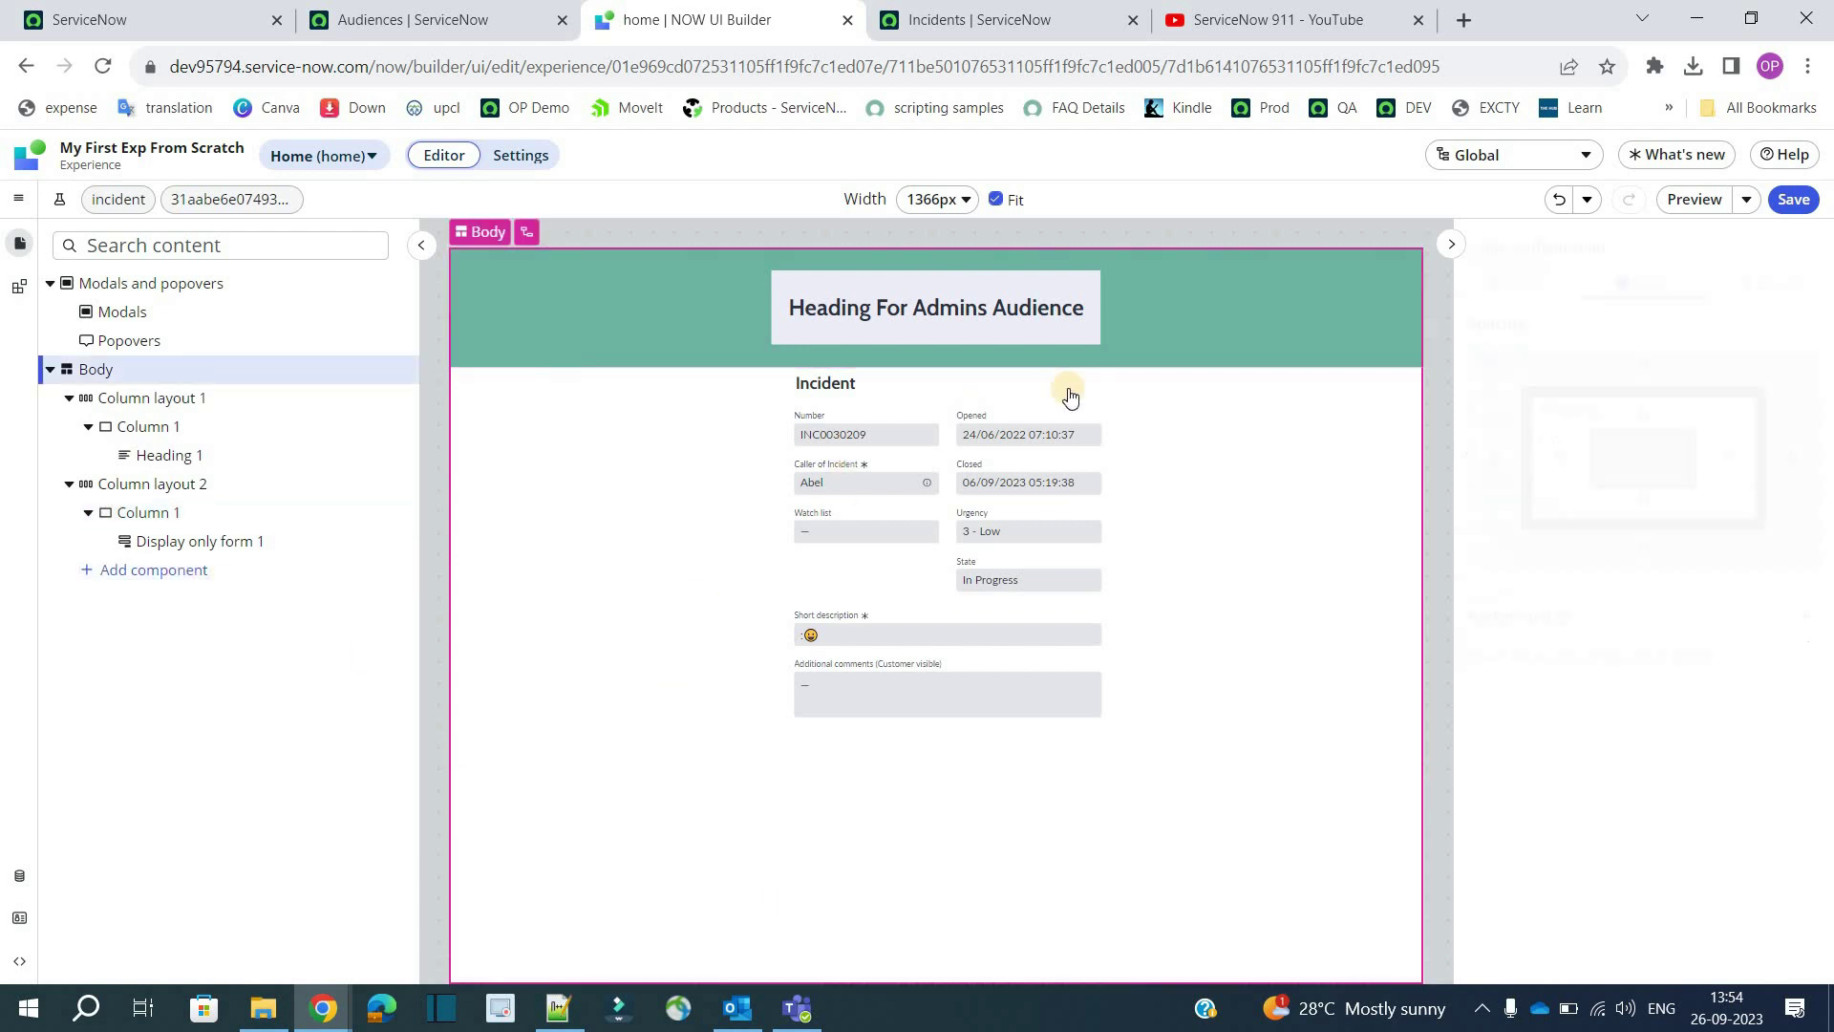
click(1254, 531)
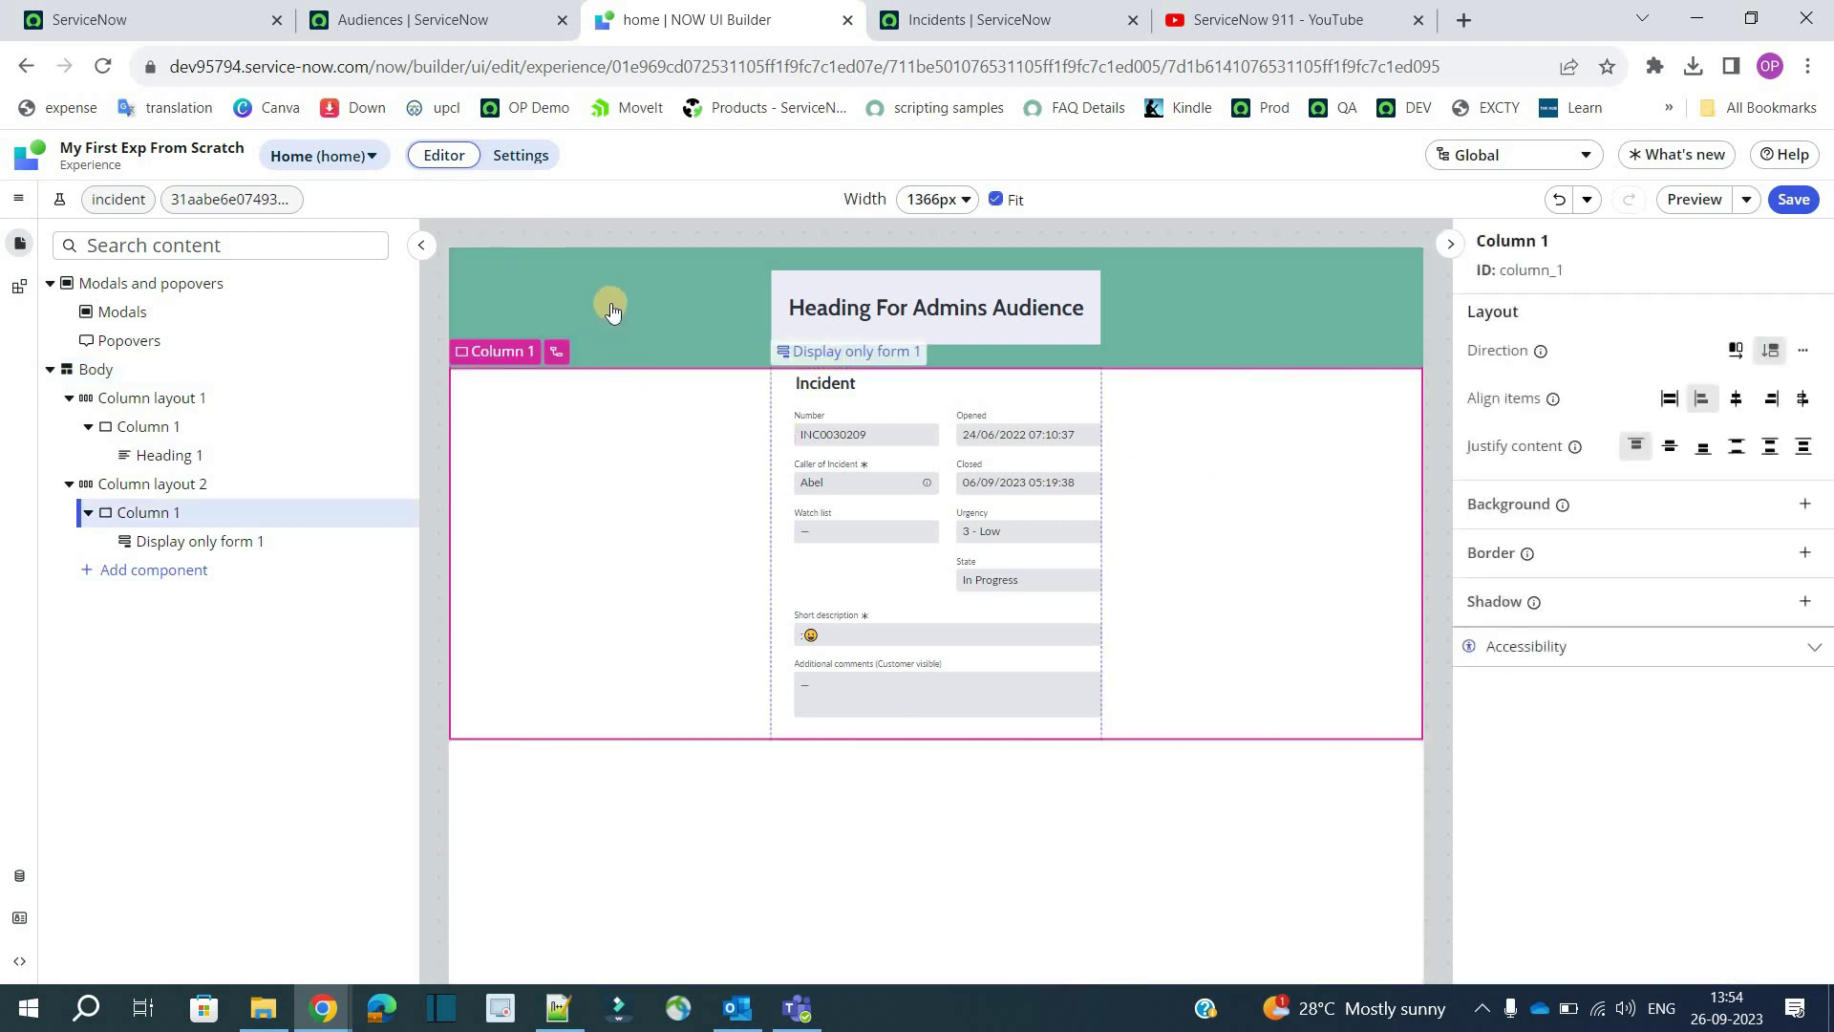
click(611, 311)
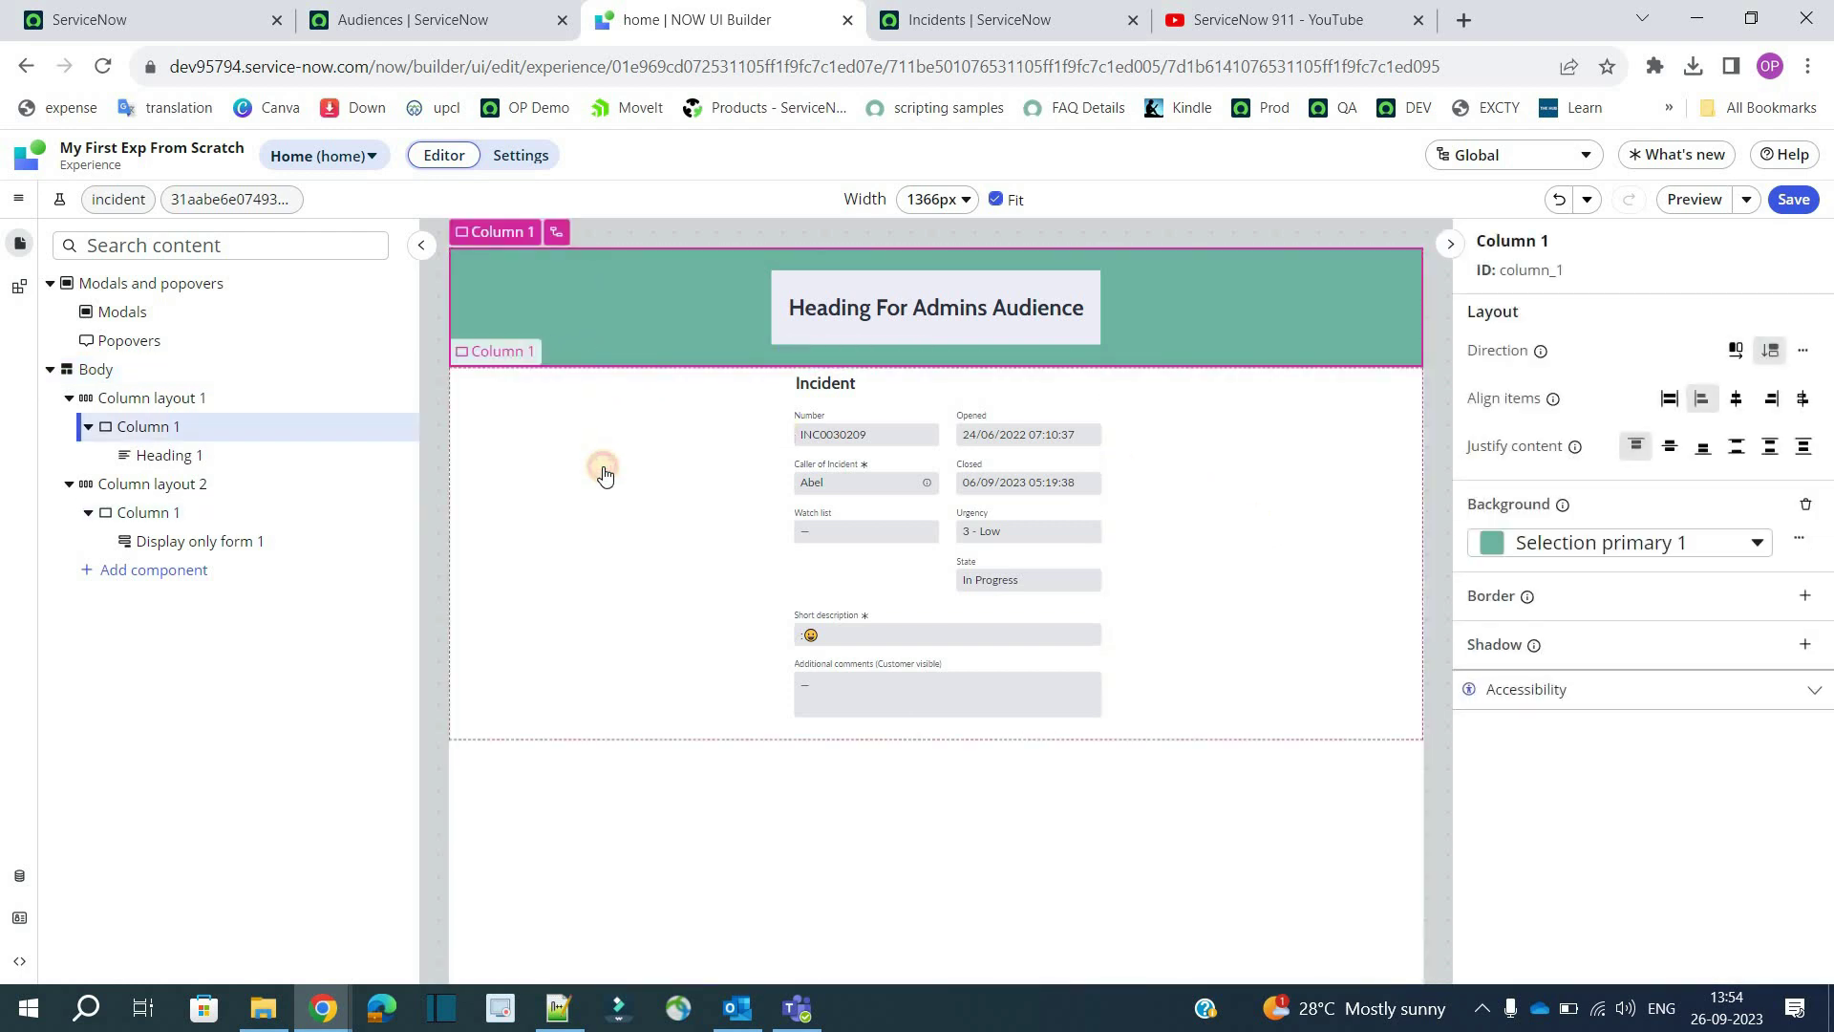
click(606, 473)
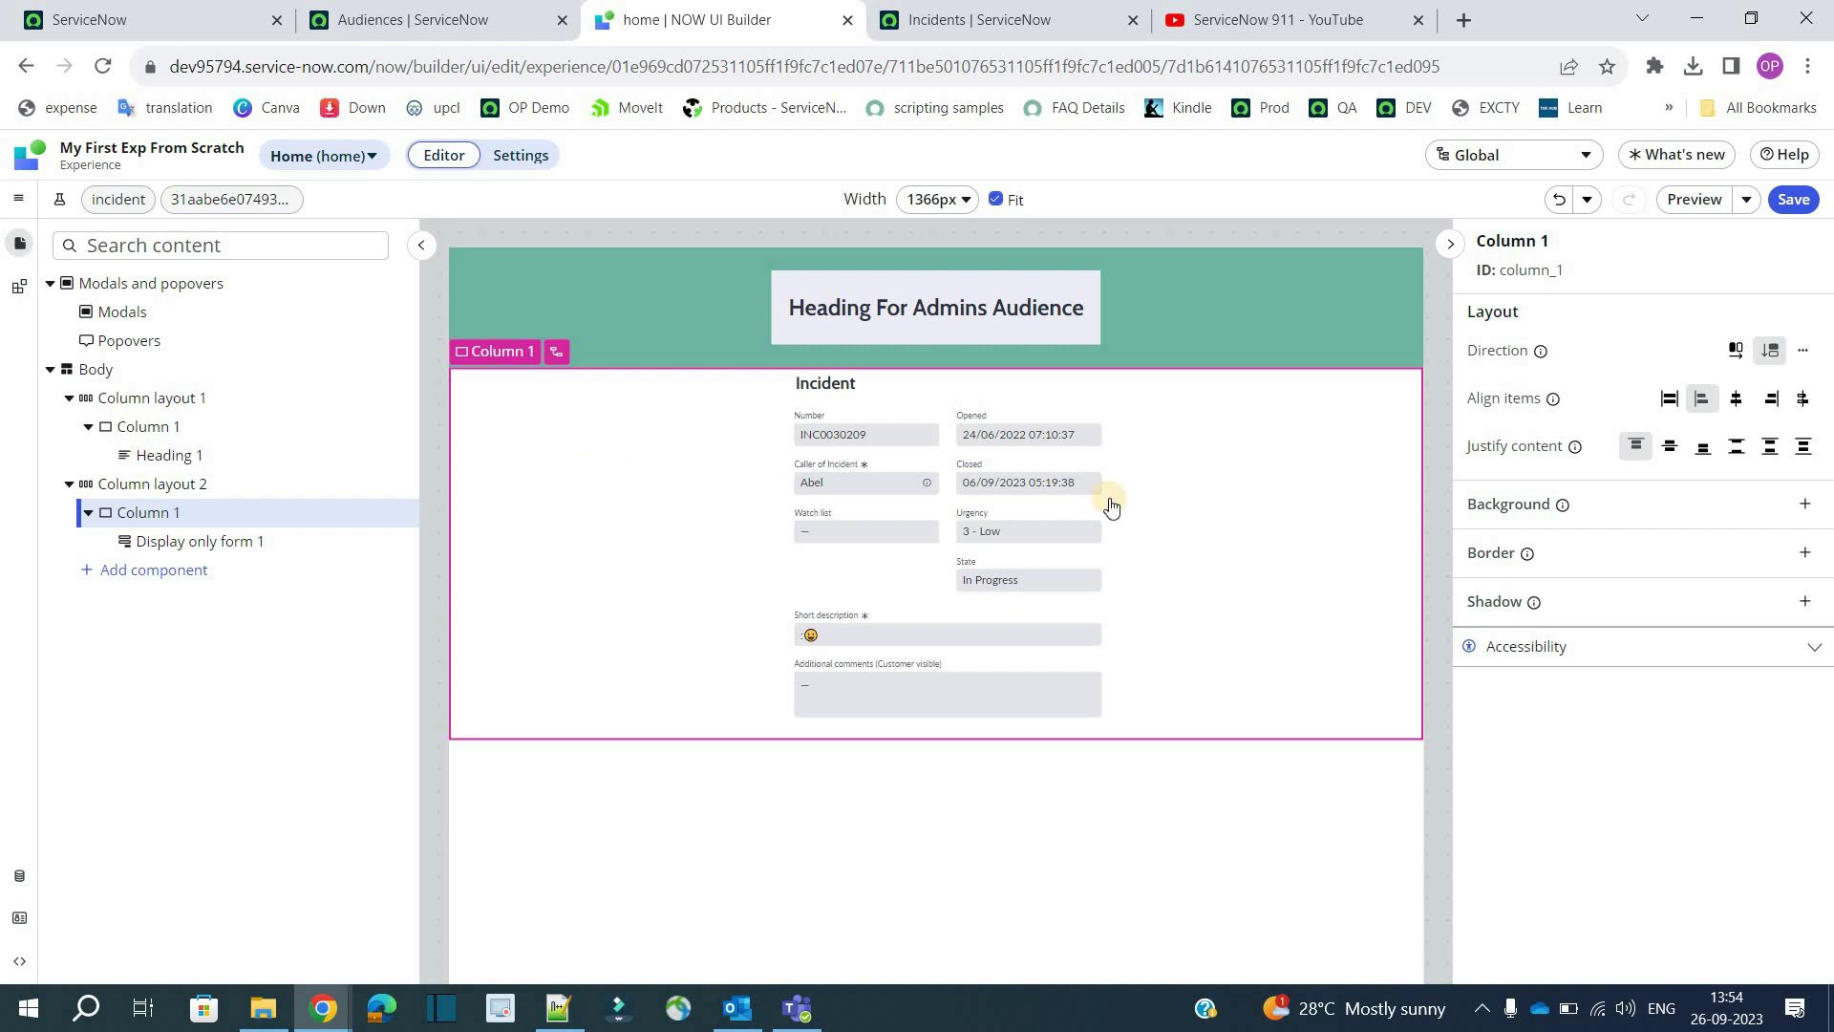
click(940, 519)
click(1274, 485)
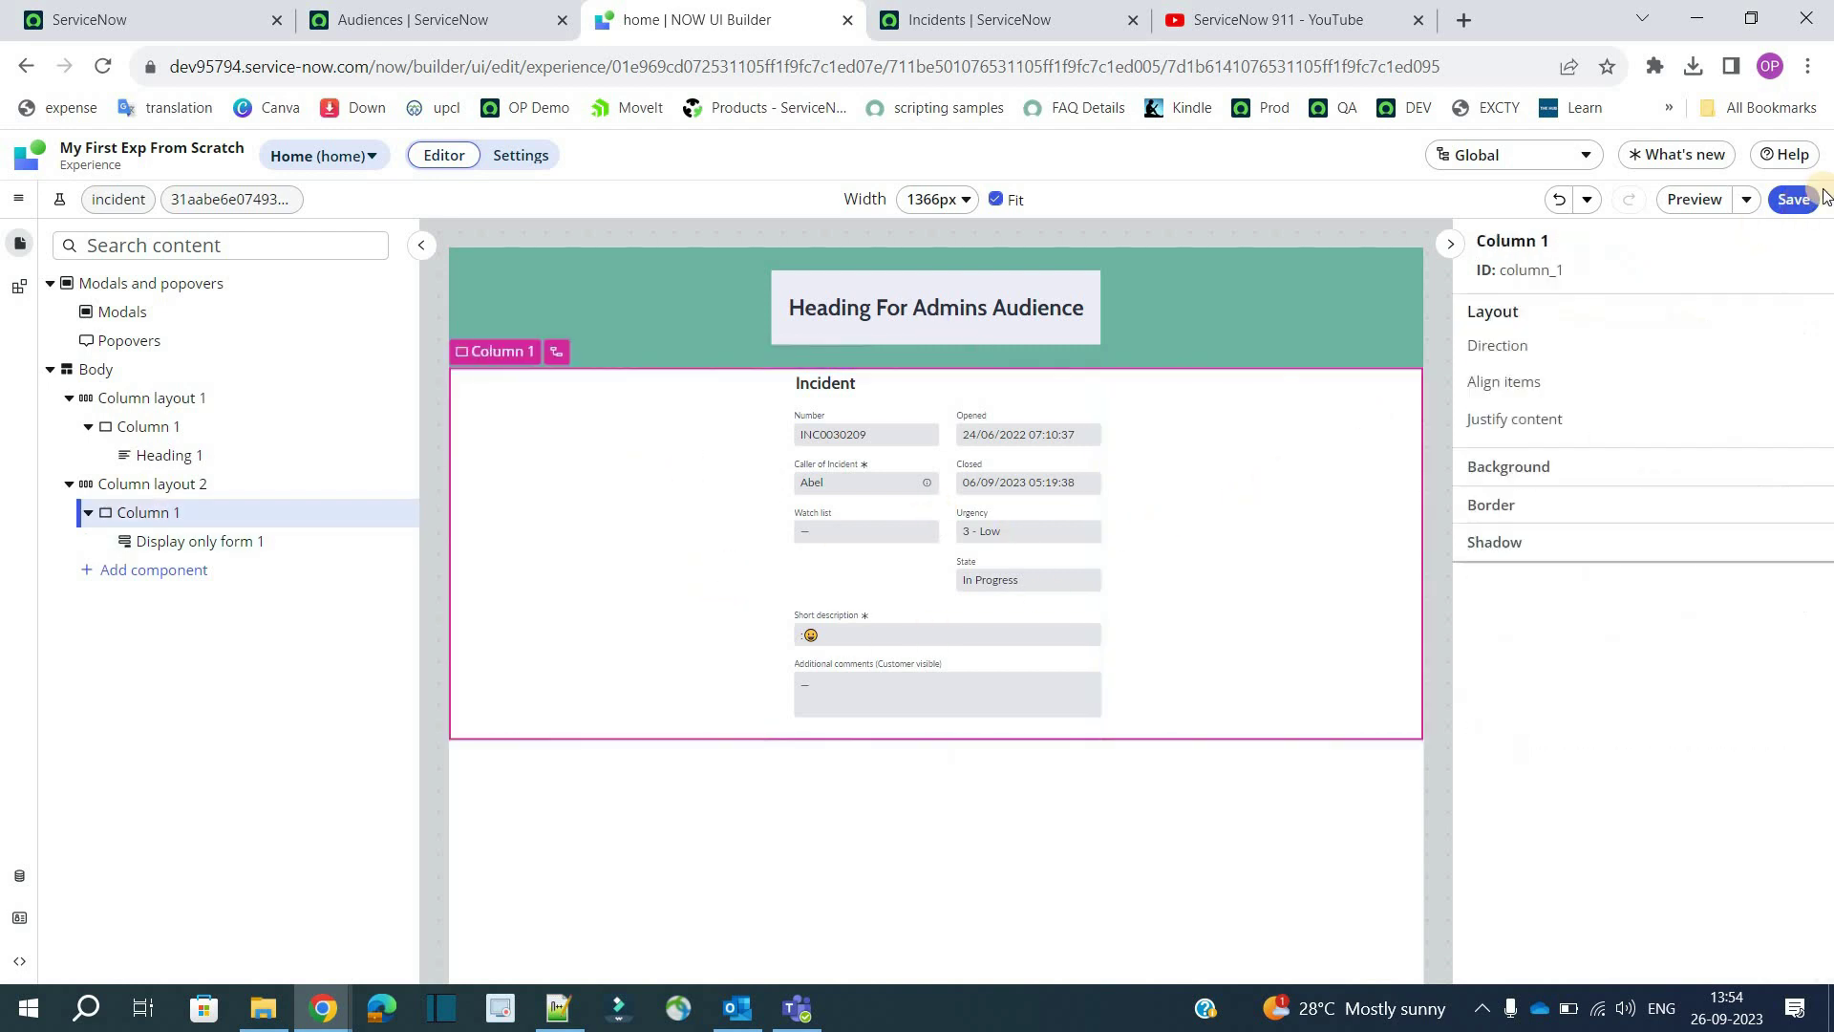
- Save the home page and open it live at its URL path in a new tab
click(1793, 198)
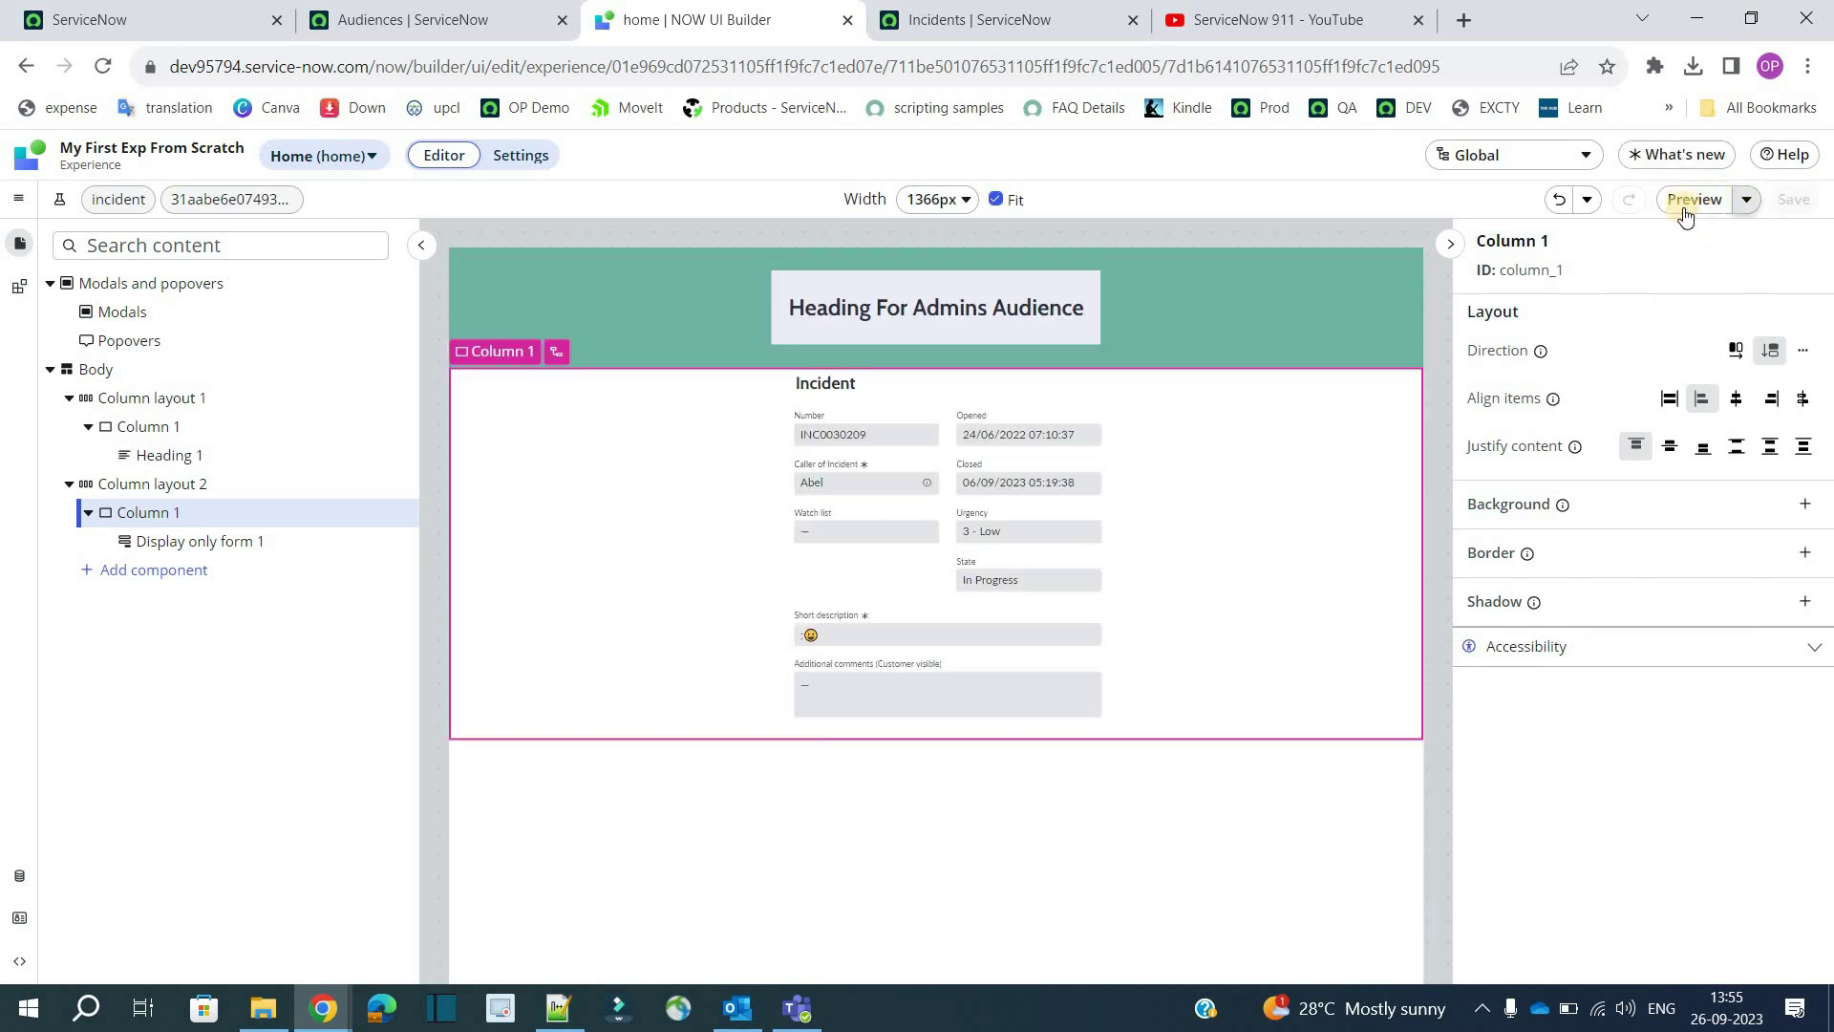
click(1692, 200)
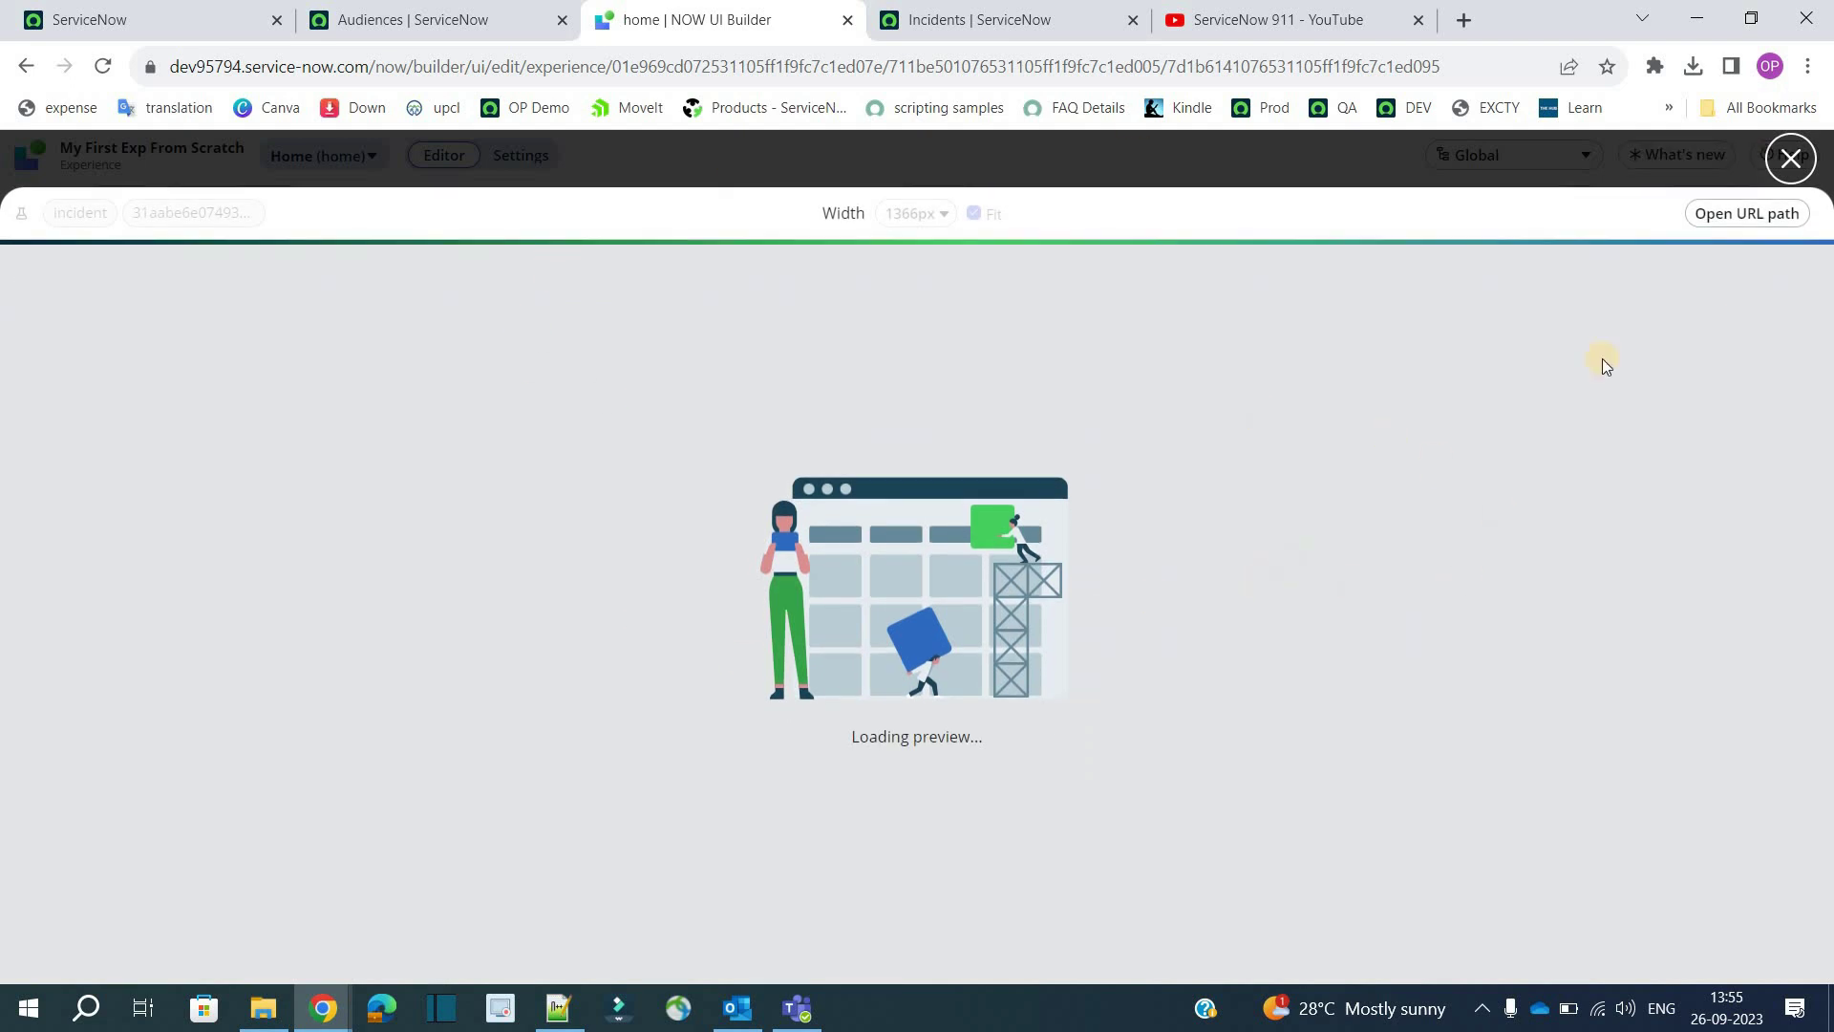
click(1744, 215)
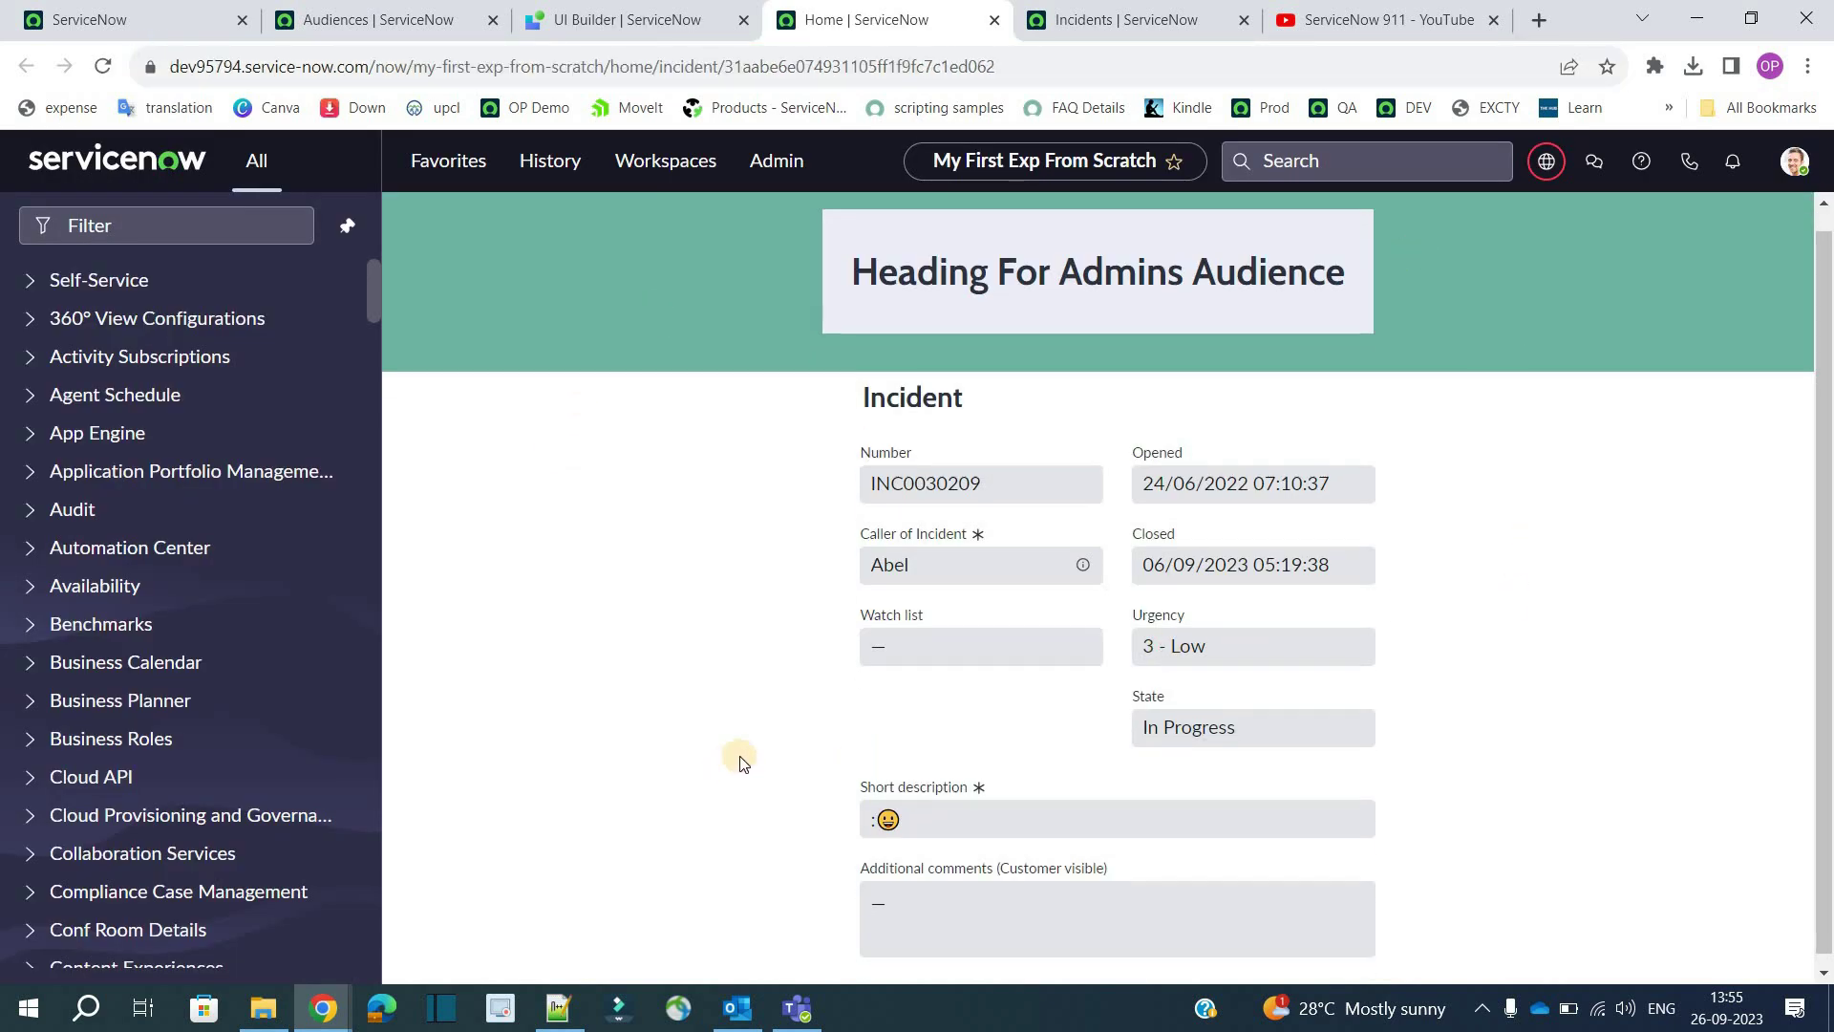
- Inspect the live page address, then select the URL path value in Experience settings
click(439, 71)
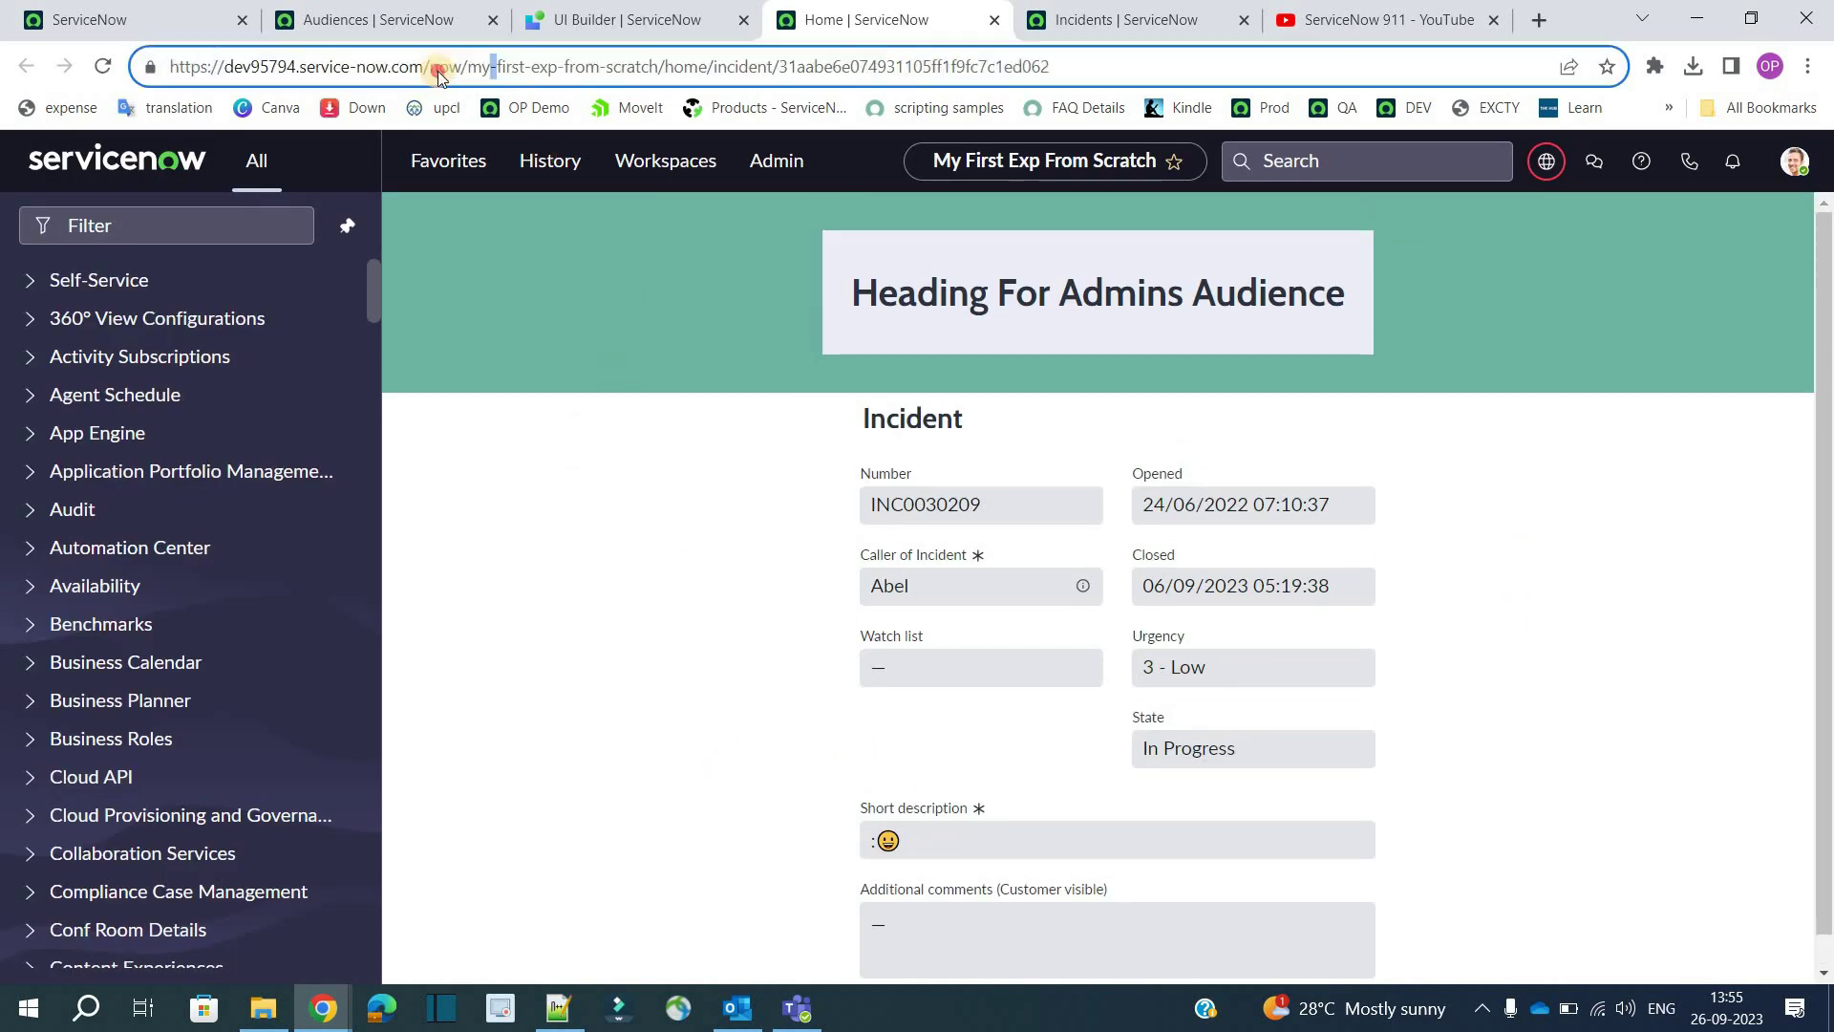
double_click(441, 73)
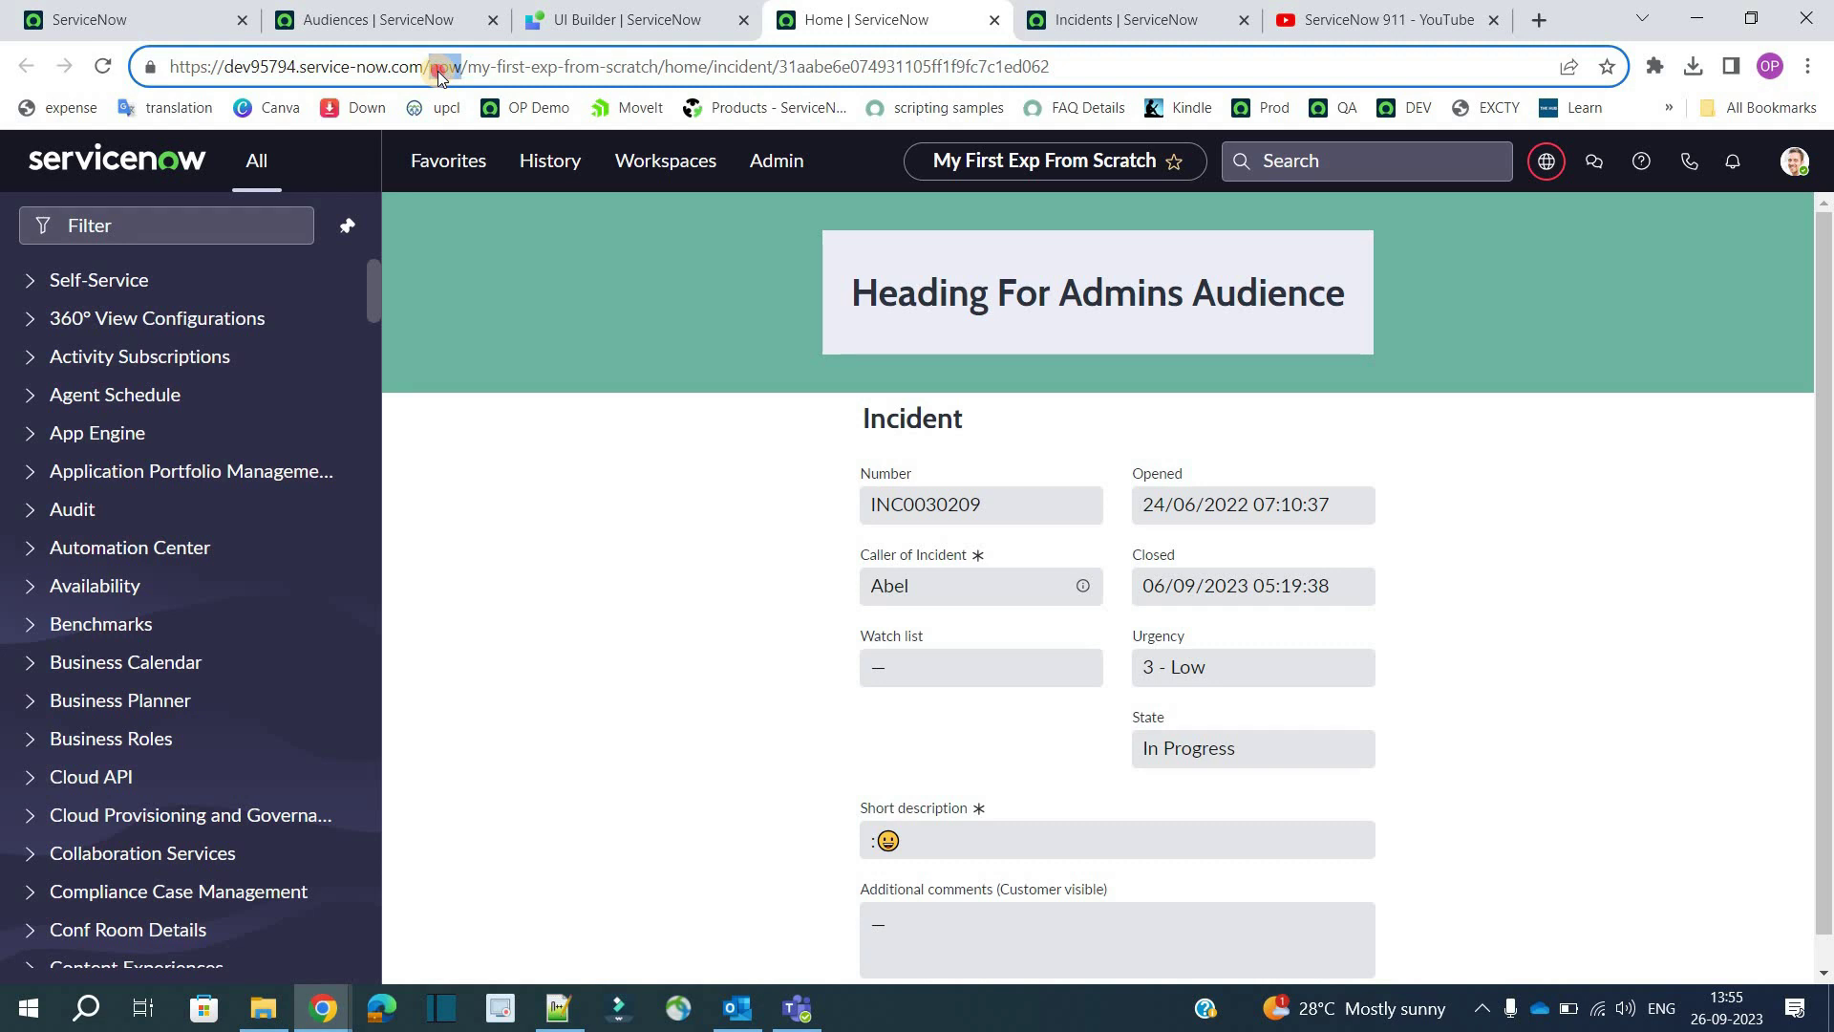
click(621, 20)
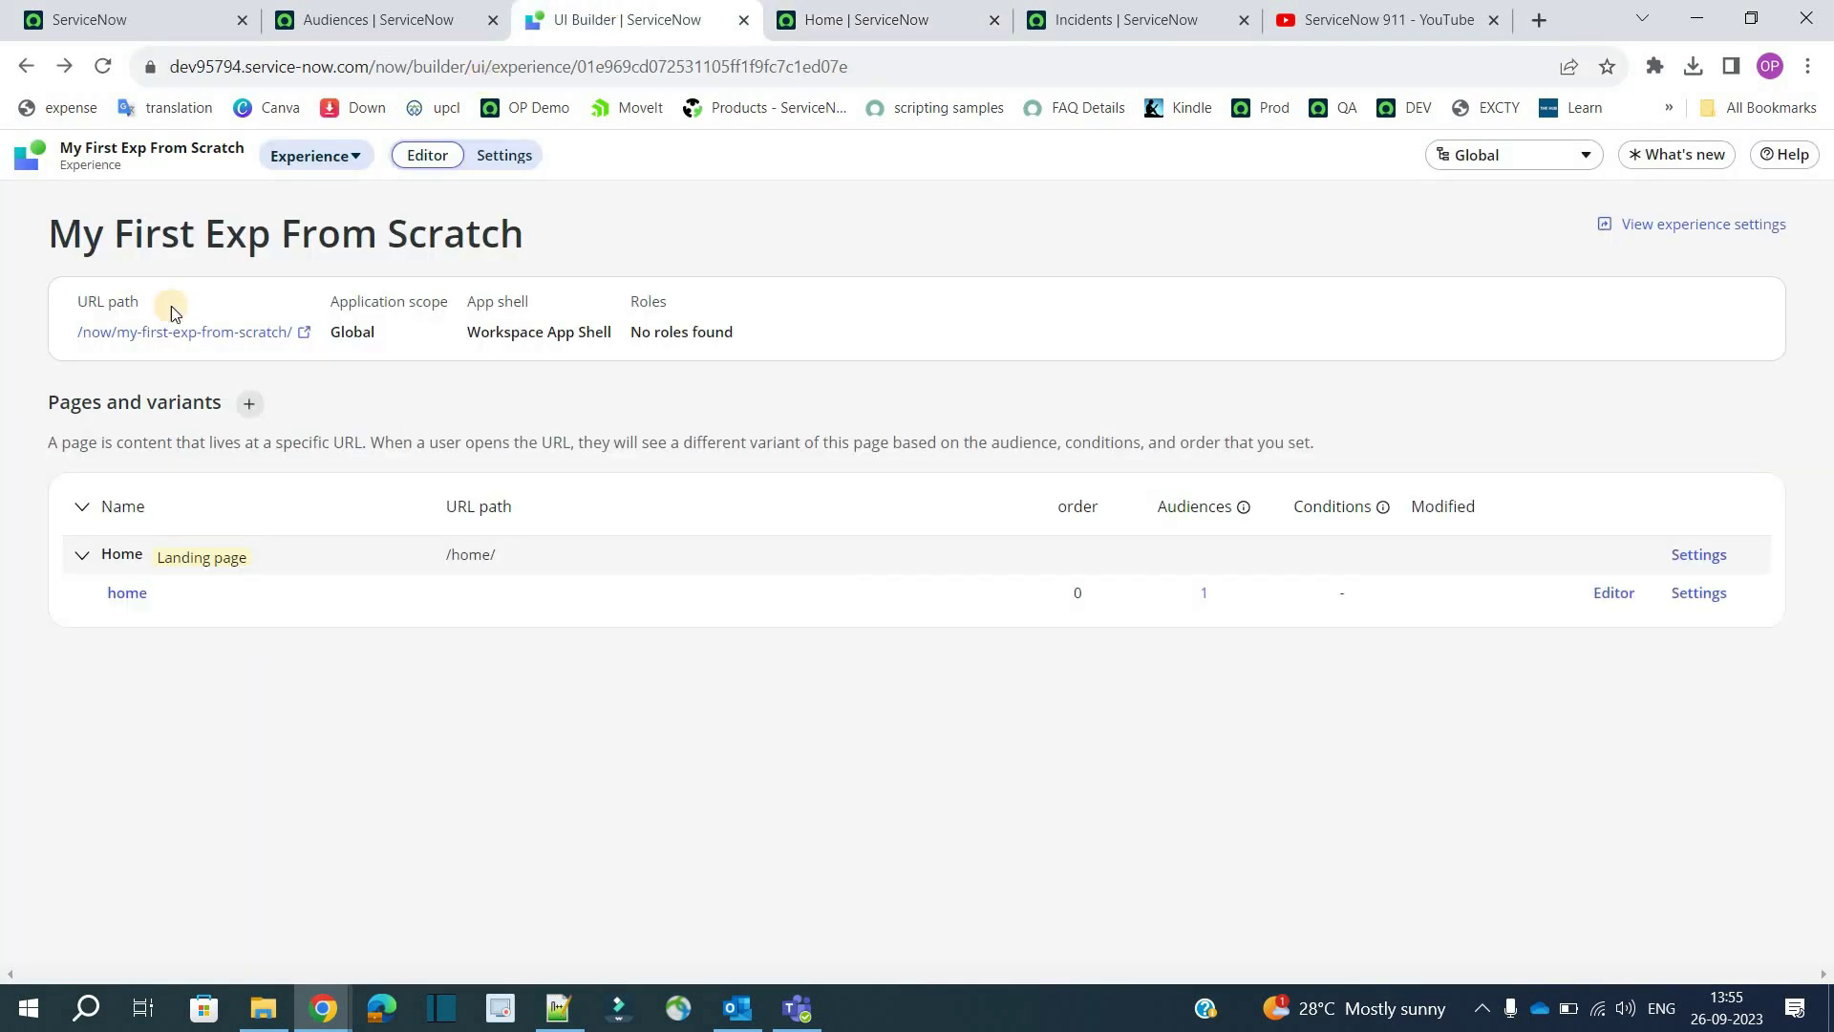
click(504, 155)
click(594, 524)
click(602, 592)
key(ctrl+shift+Left)
key(ctrl+shift+Left)
key(ctrl+shift+Left)
key(ctrl+shift+Left)
key(ctrl+shift+Left)
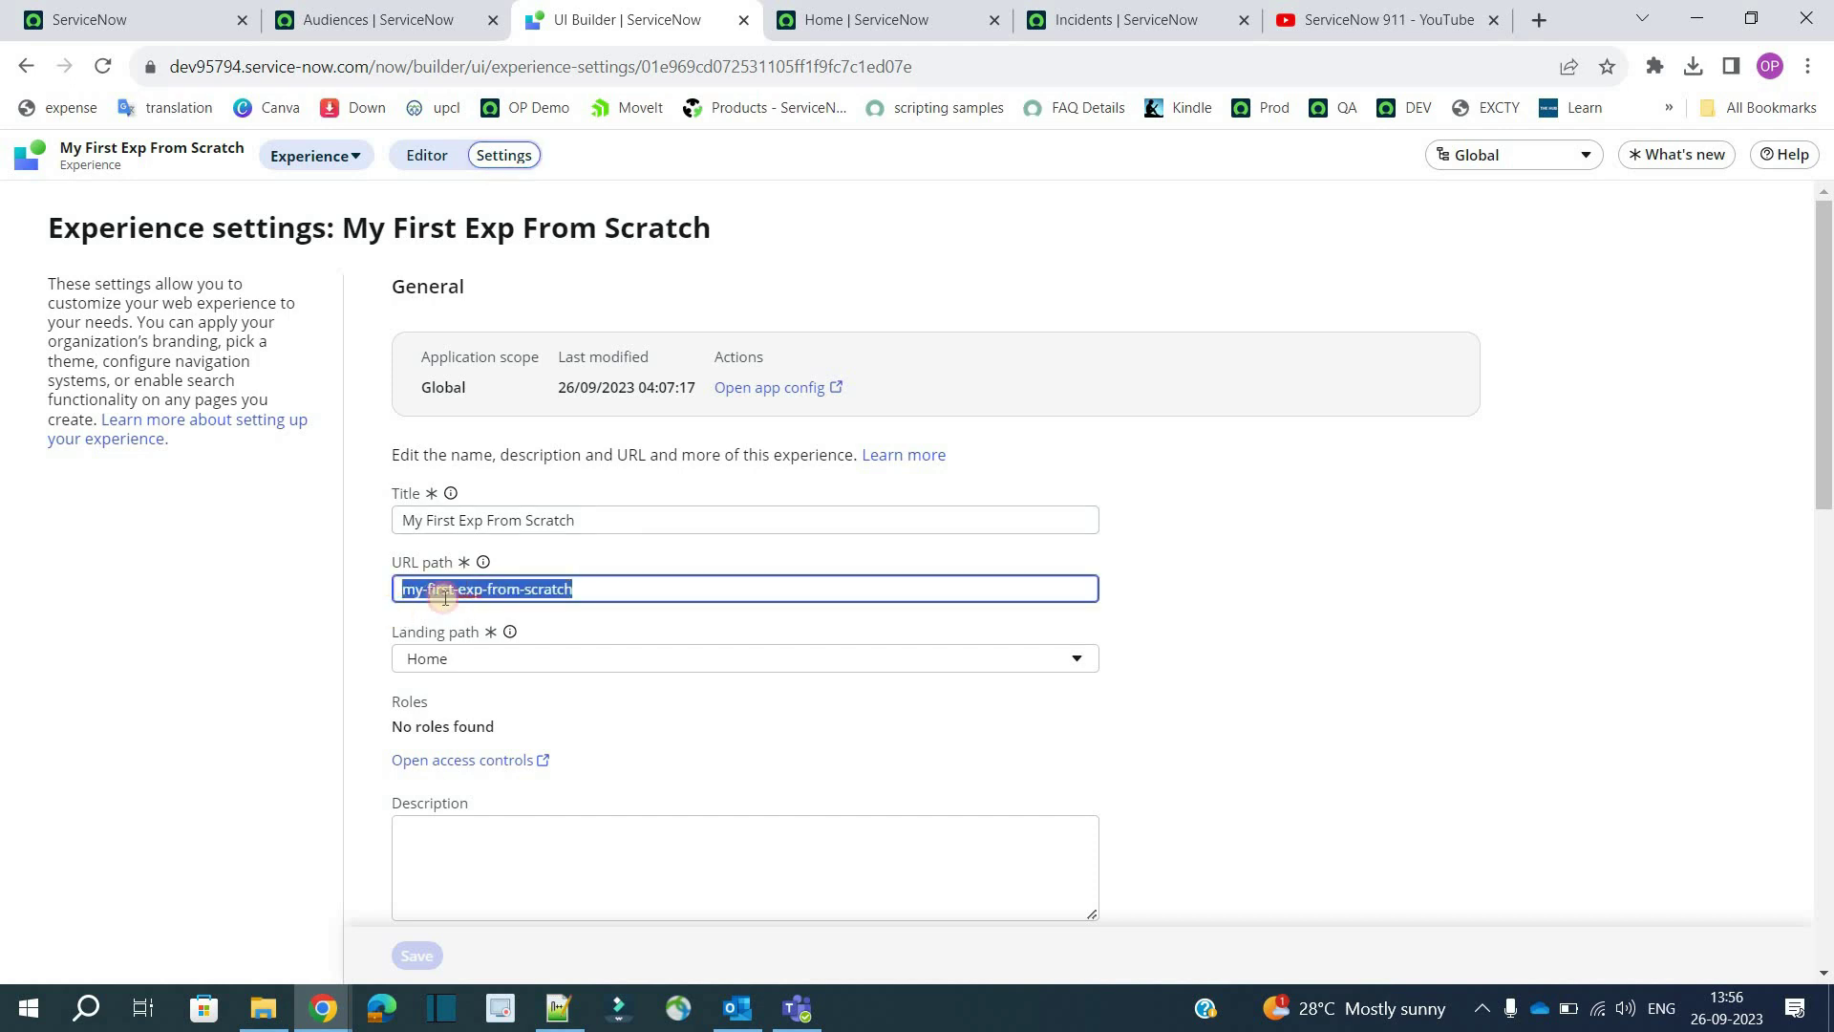
- Match the address parts my-first-exp-from-scratch, home and incident, then open the experience overview
click(914, 13)
click(614, 69)
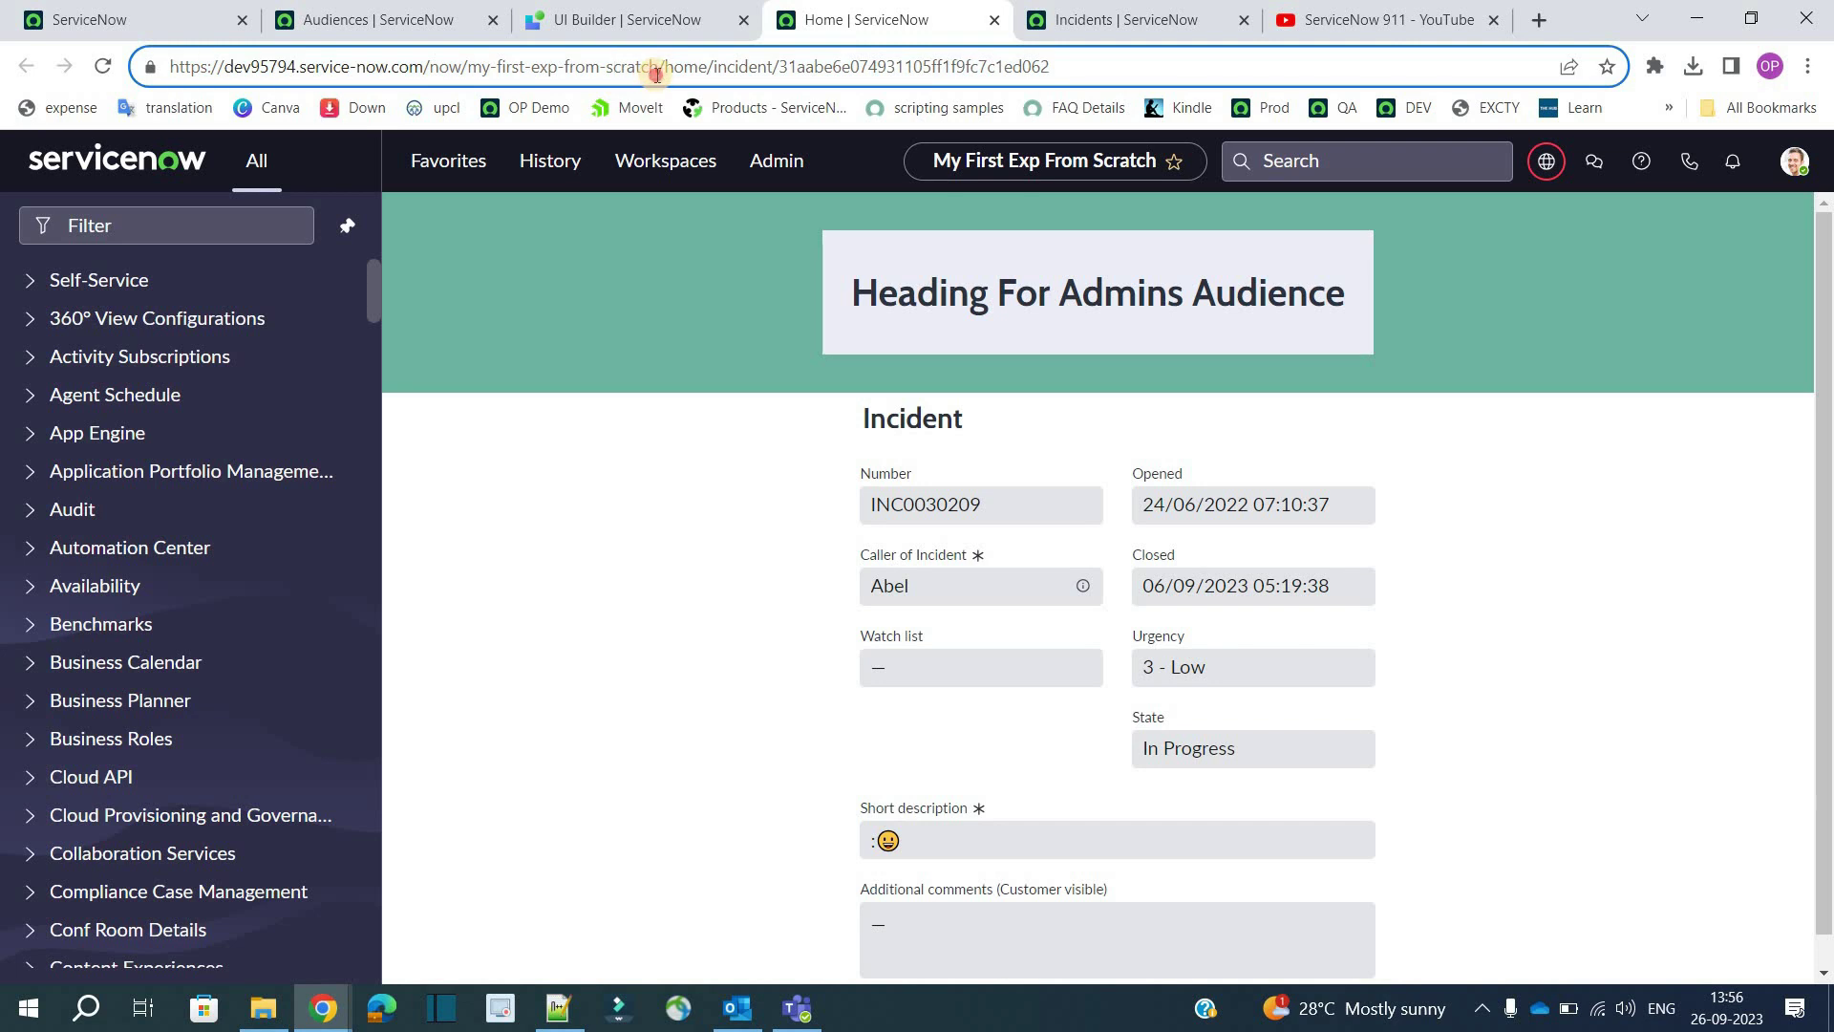
drag(658, 69, 467, 69)
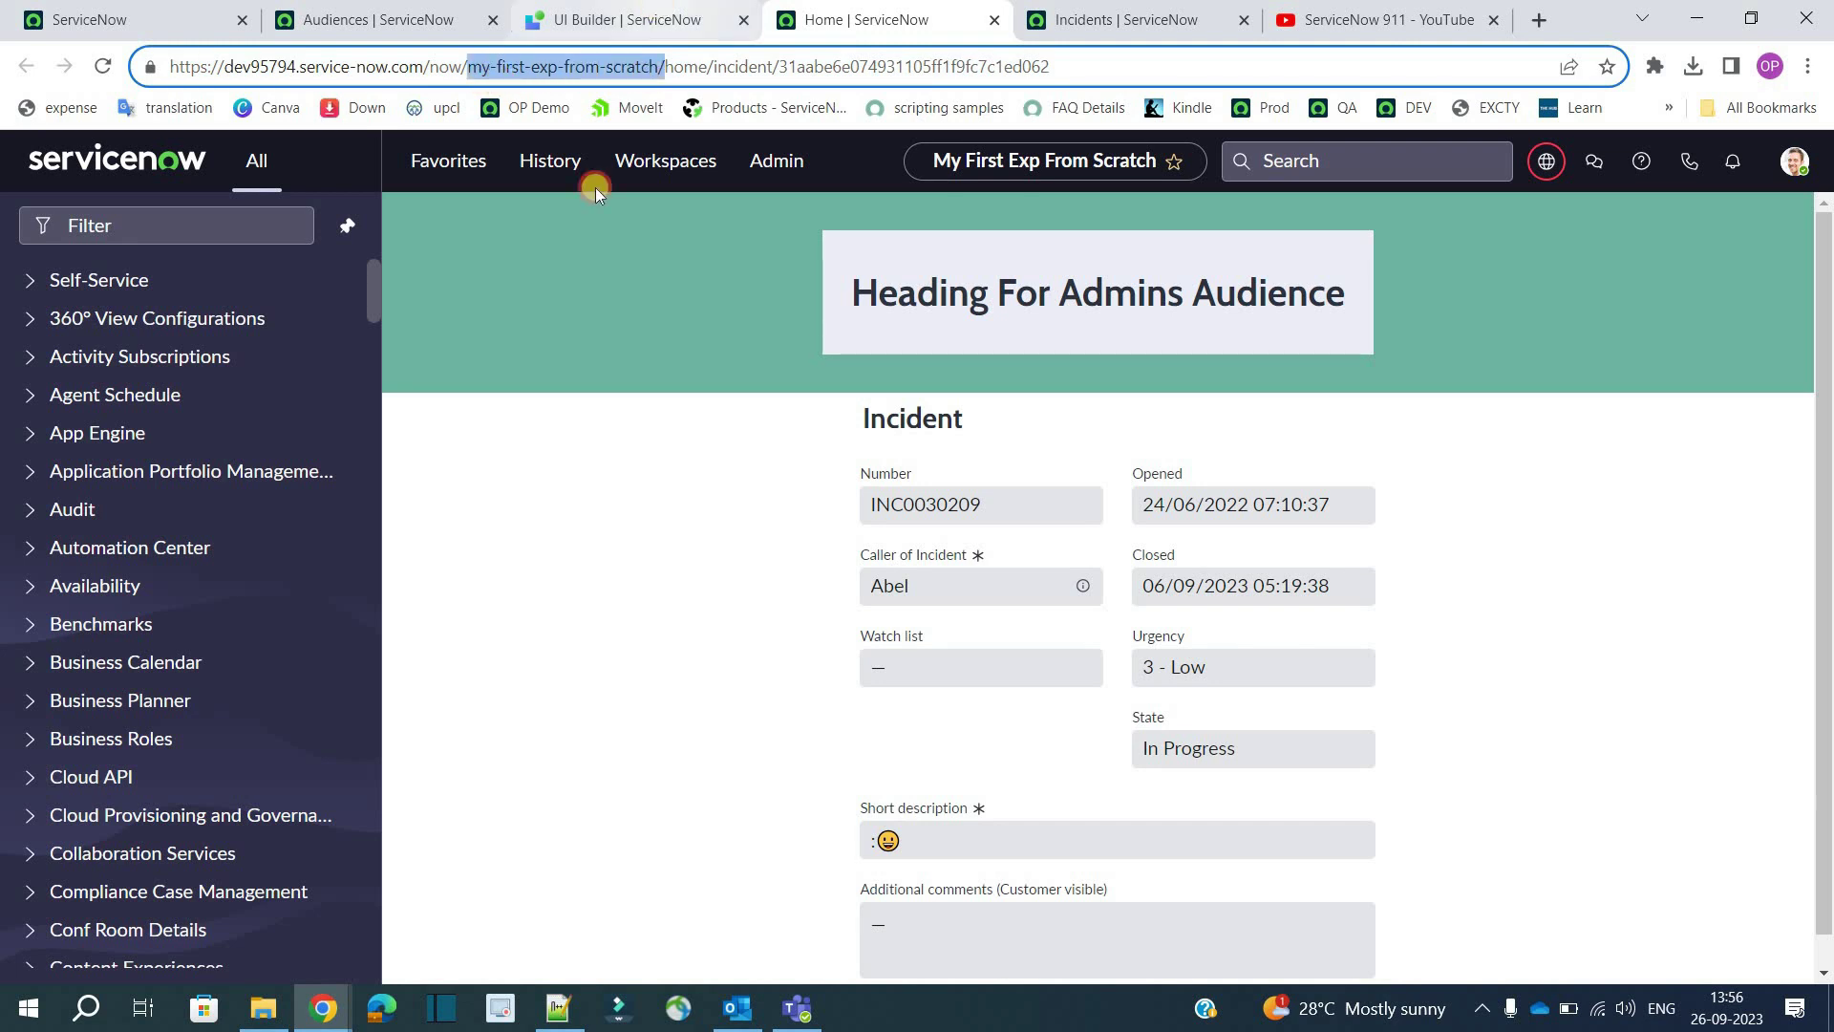
key(ctrl+shift+Tab)
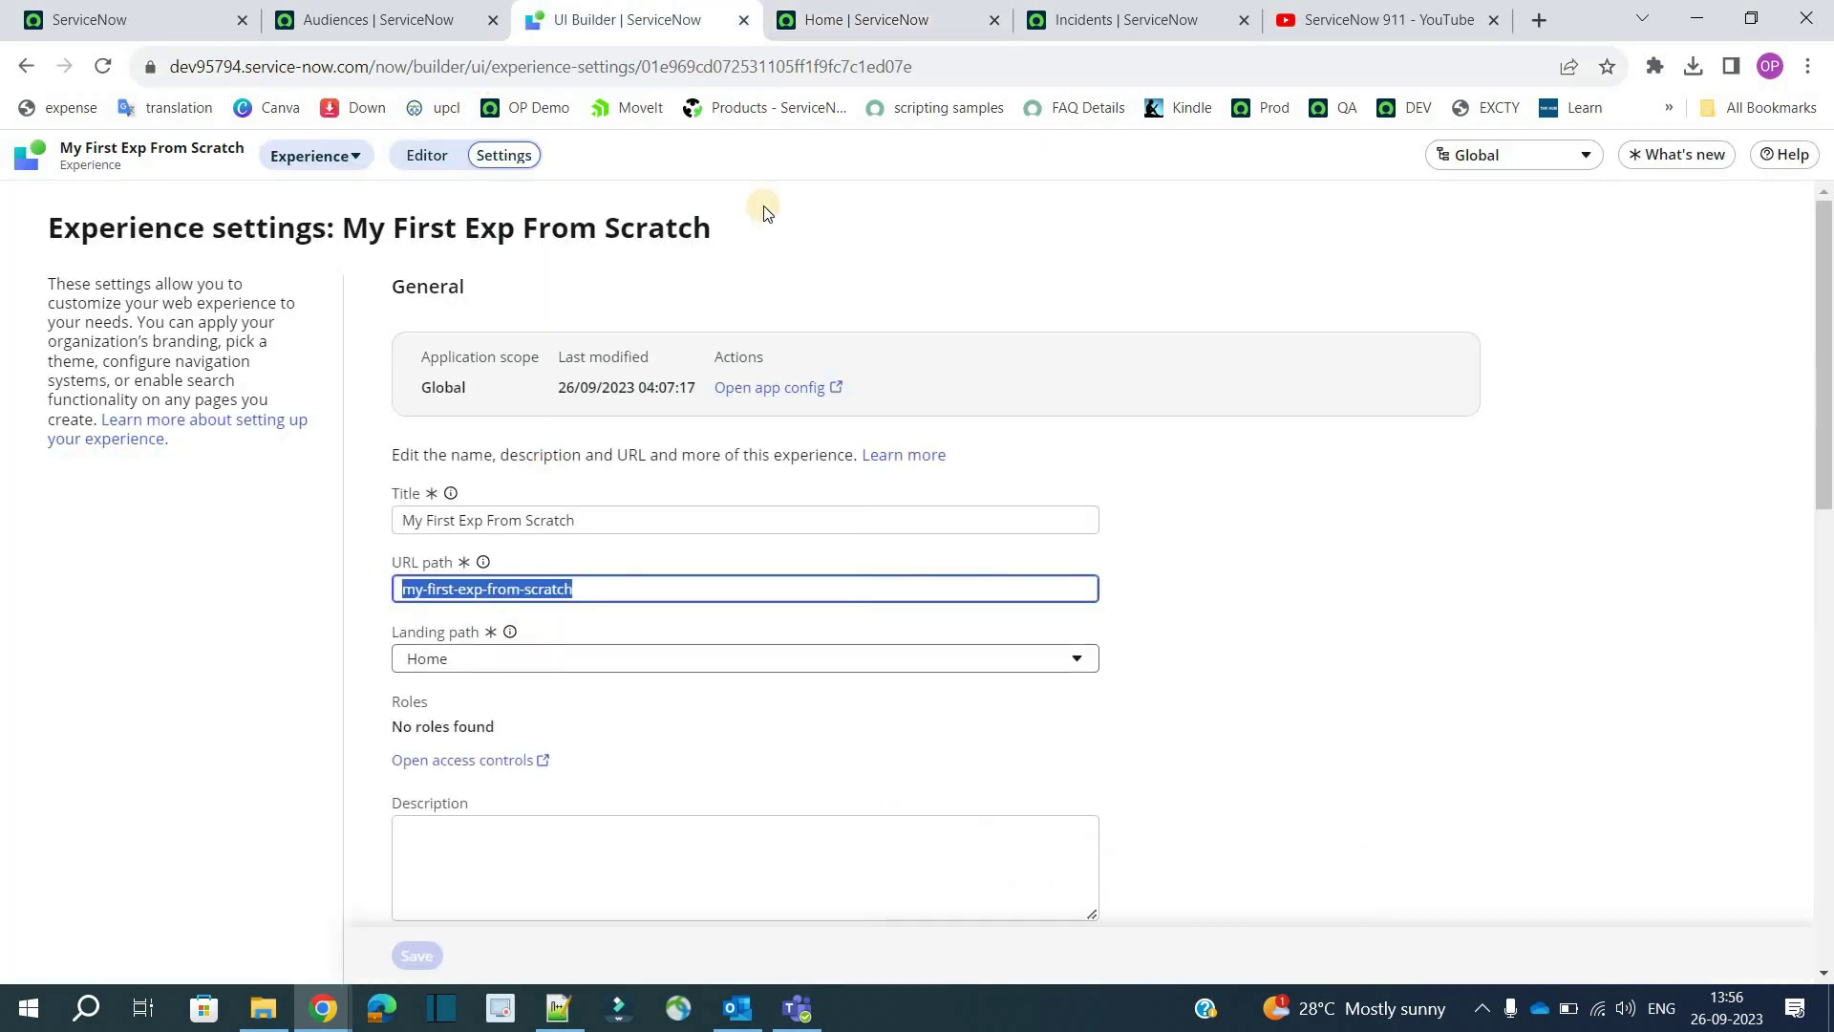
click(864, 19)
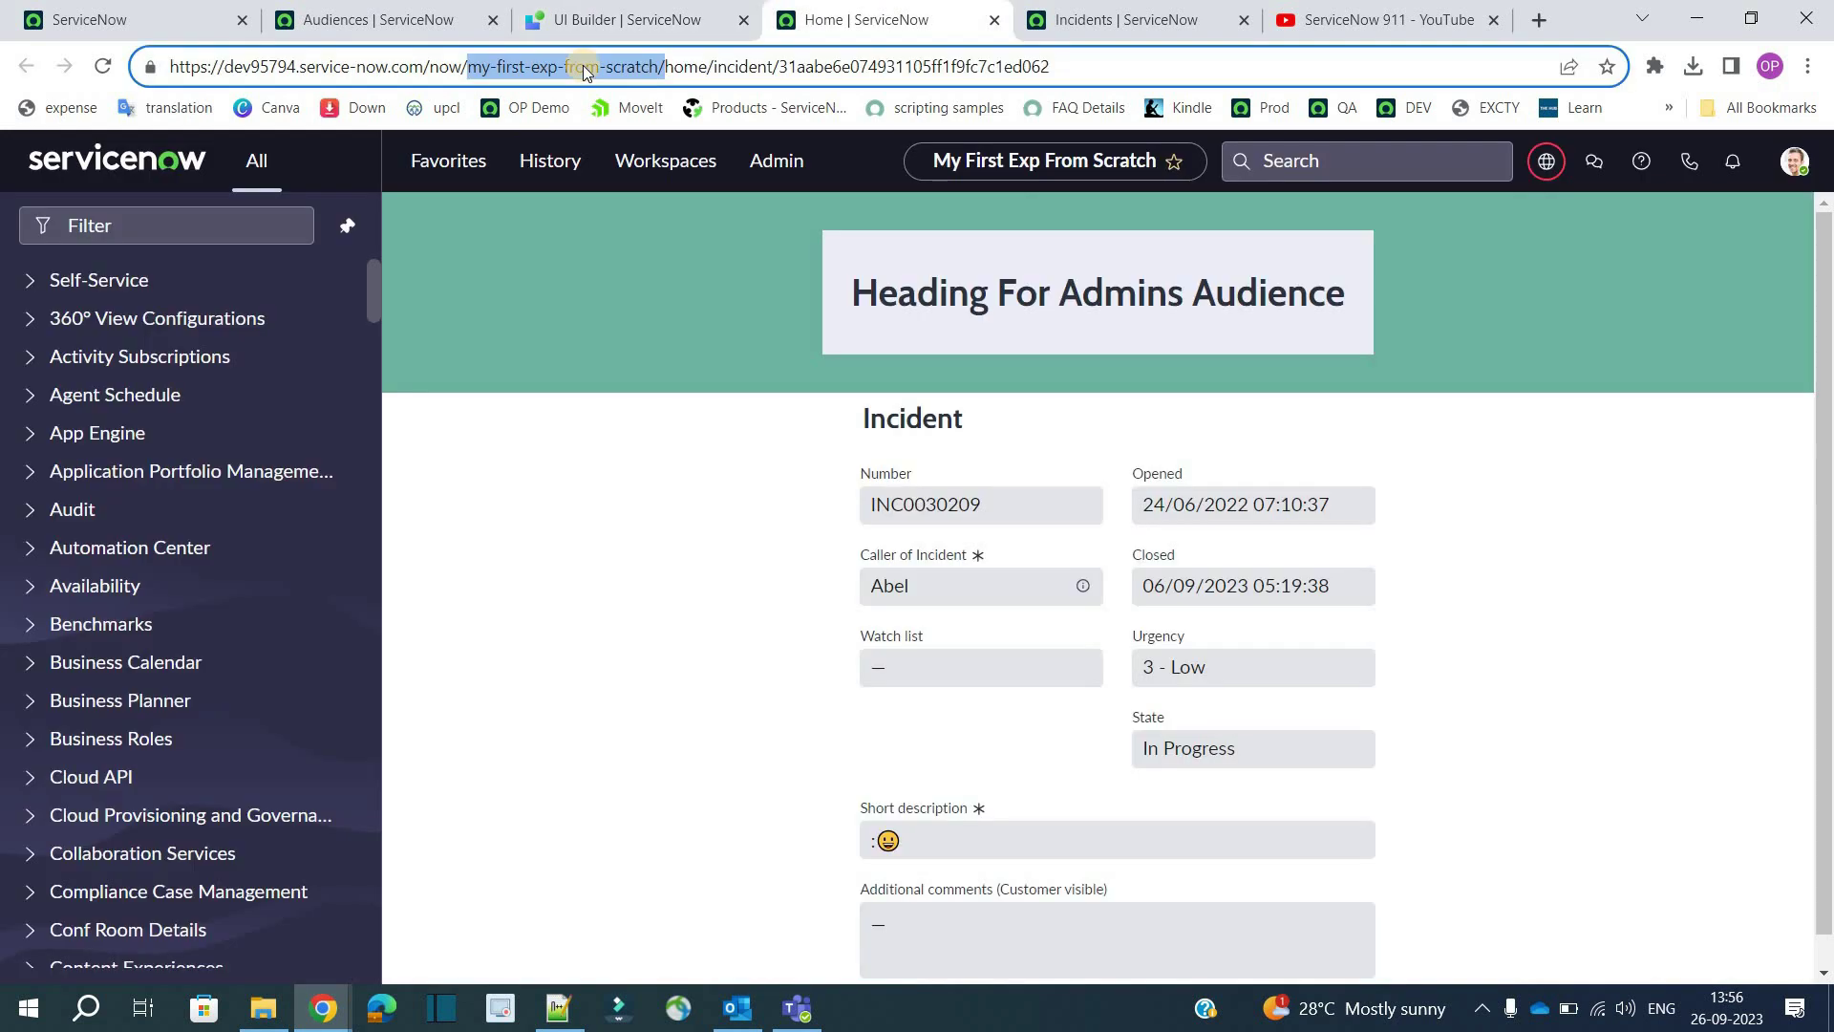
double_click(679, 69)
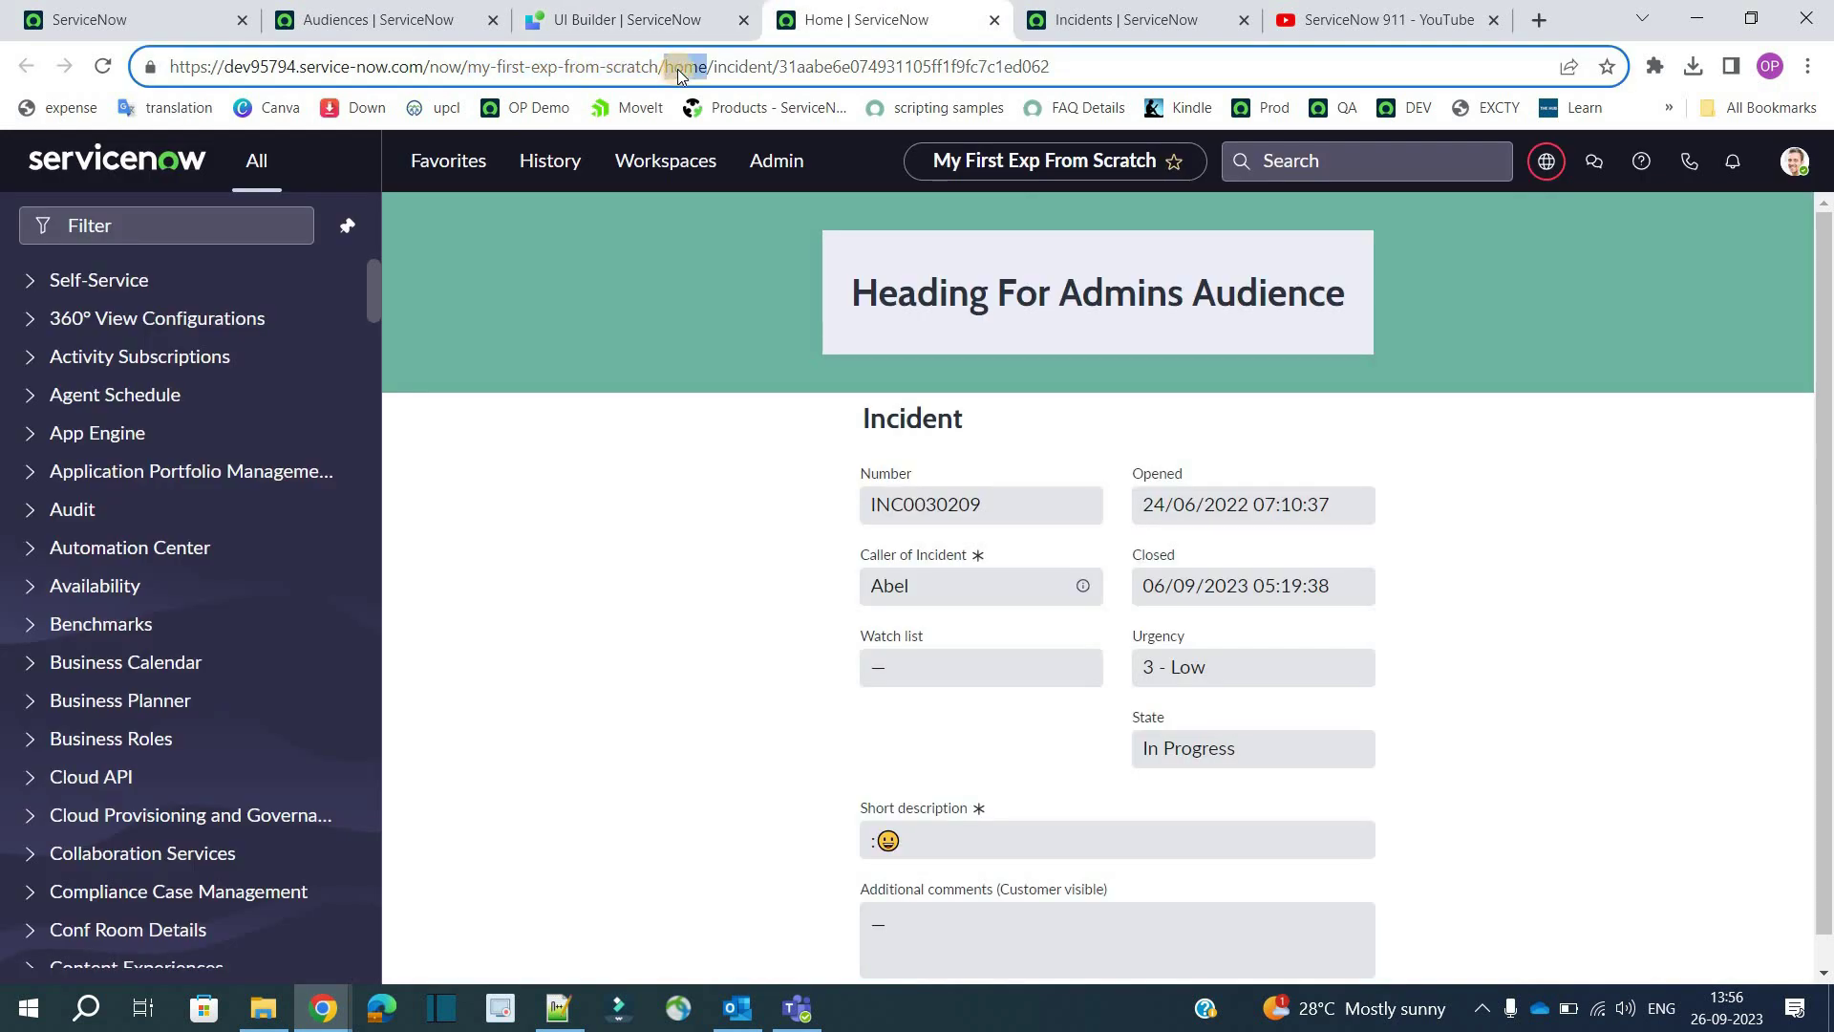
drag(713, 67, 772, 67)
drag(977, 63, 996, 67)
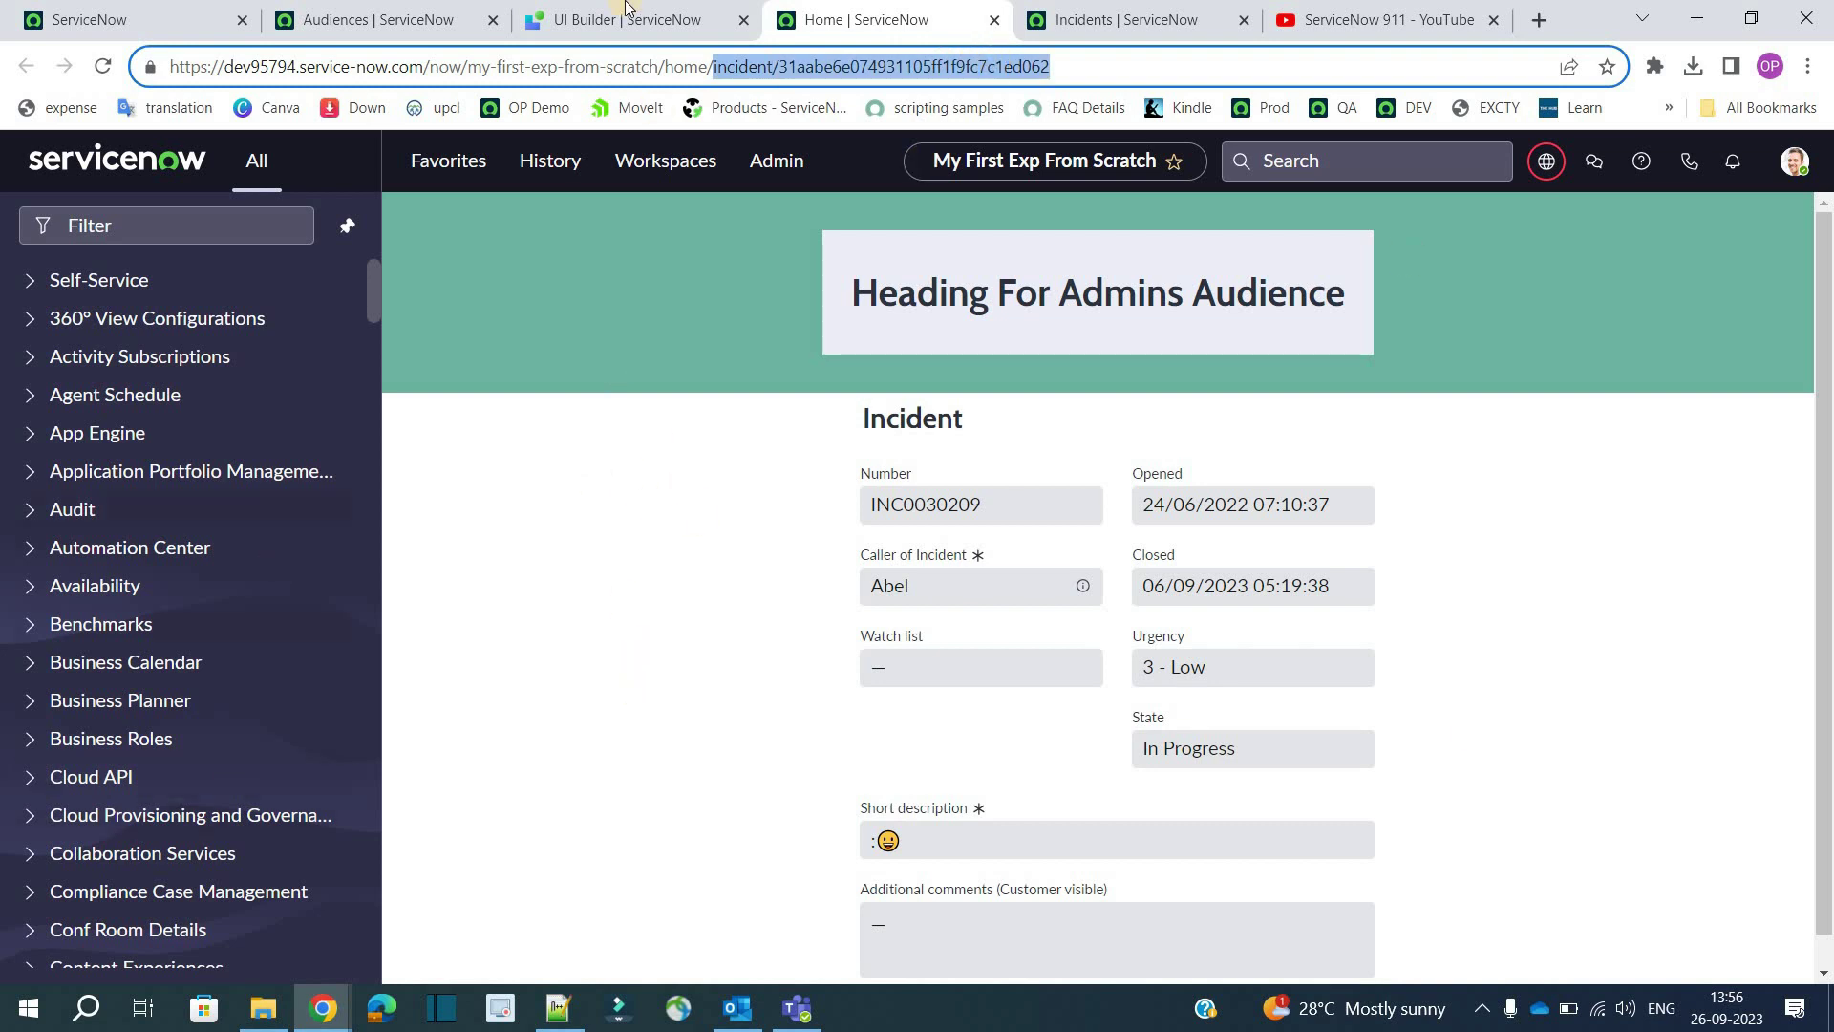
key(ctrl+shift+Tab)
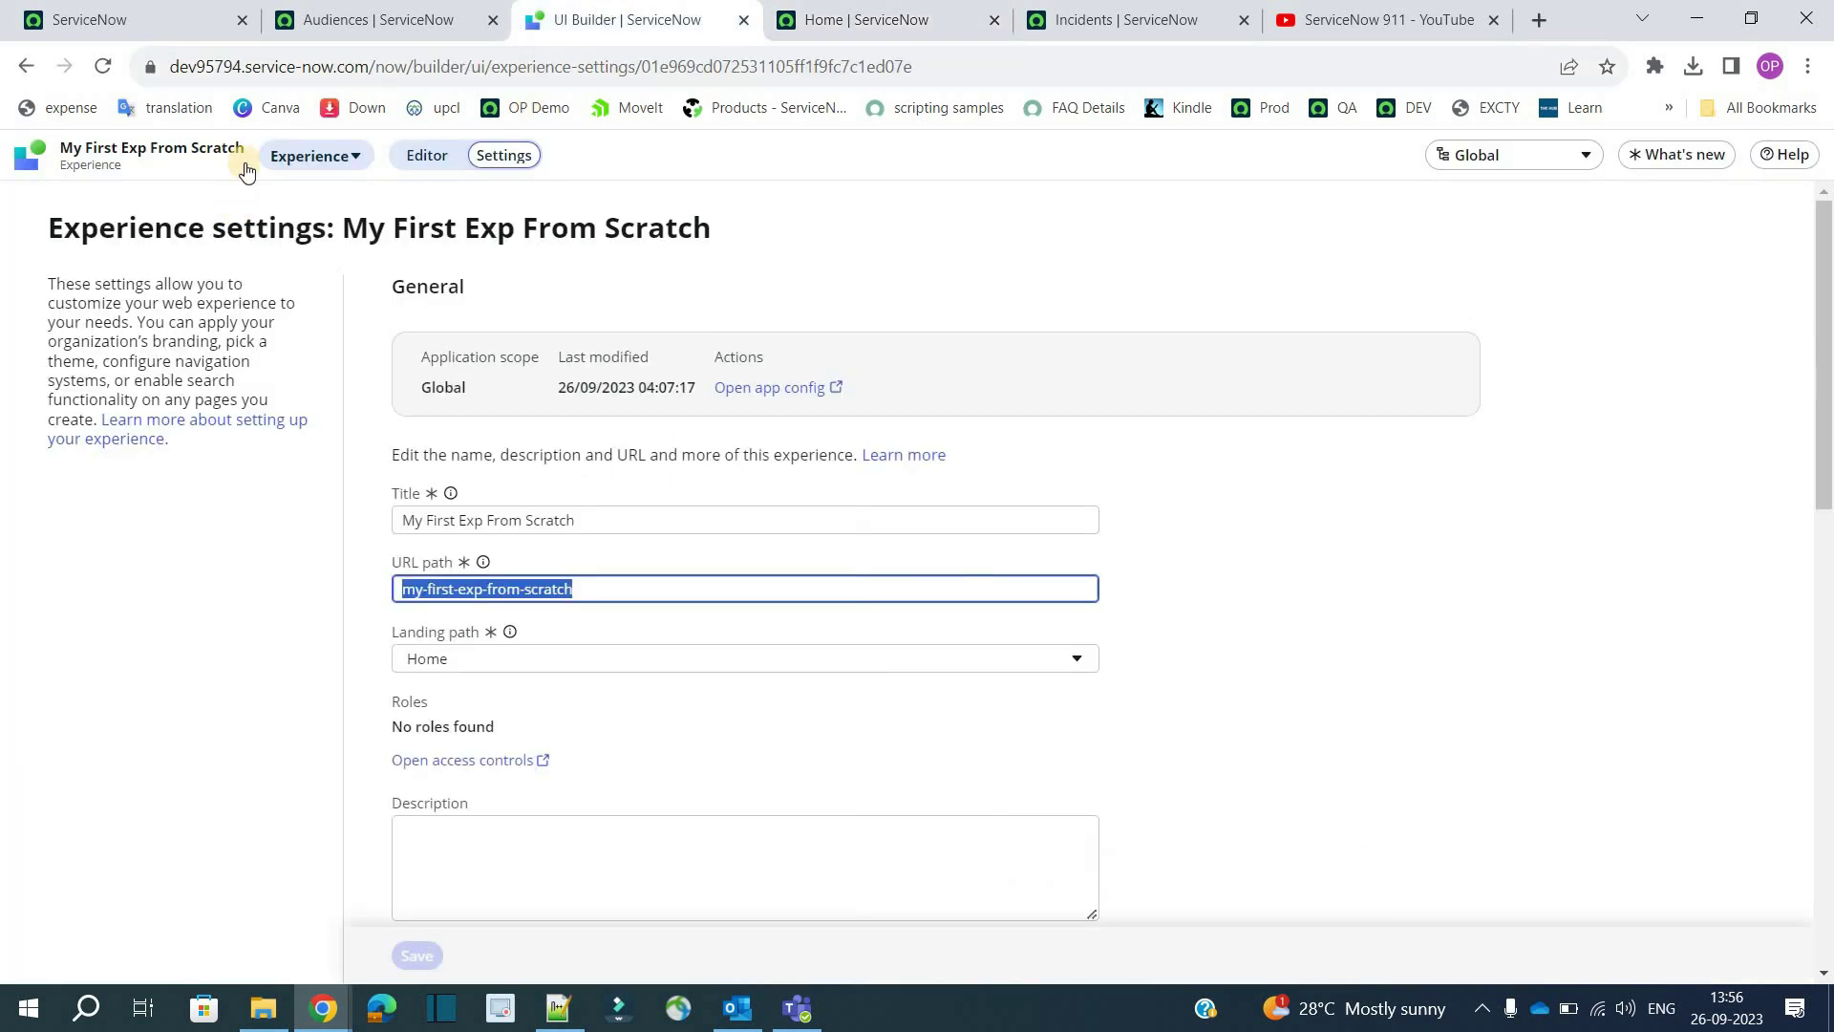
click(96, 158)
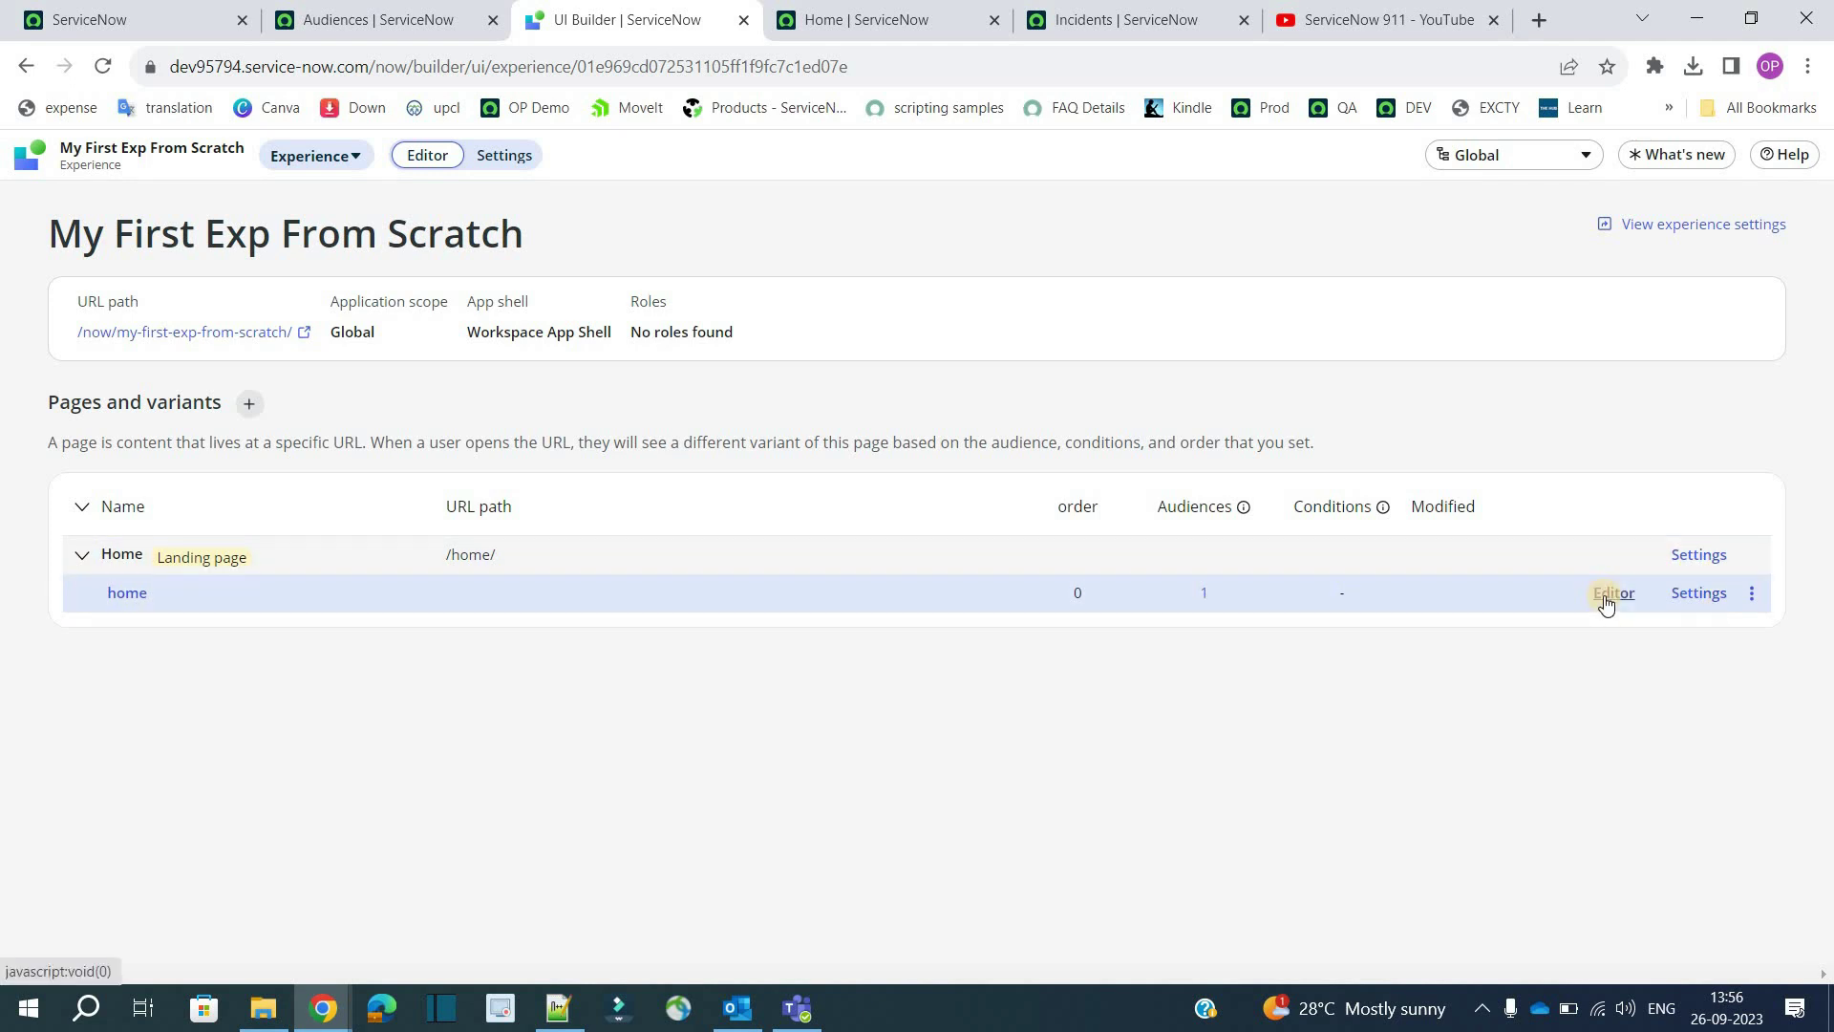
click(865, 19)
click(668, 67)
drag(666, 67, 714, 69)
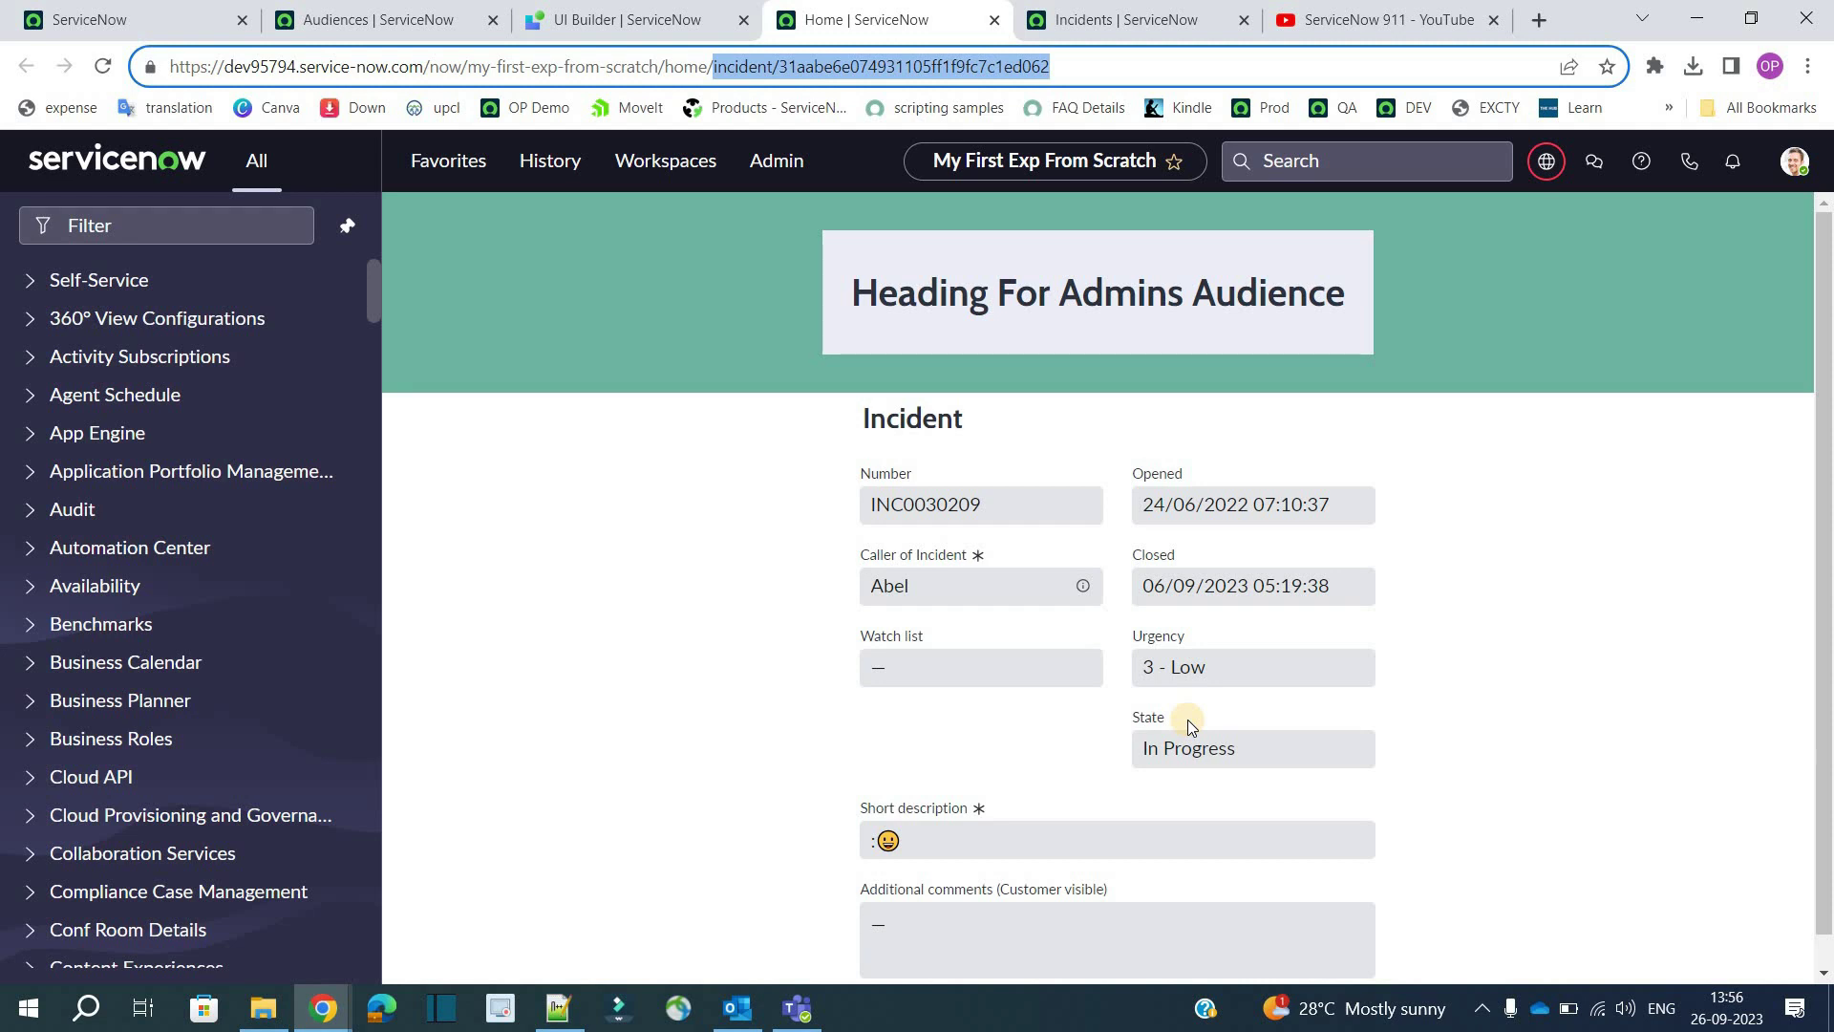
click(626, 19)
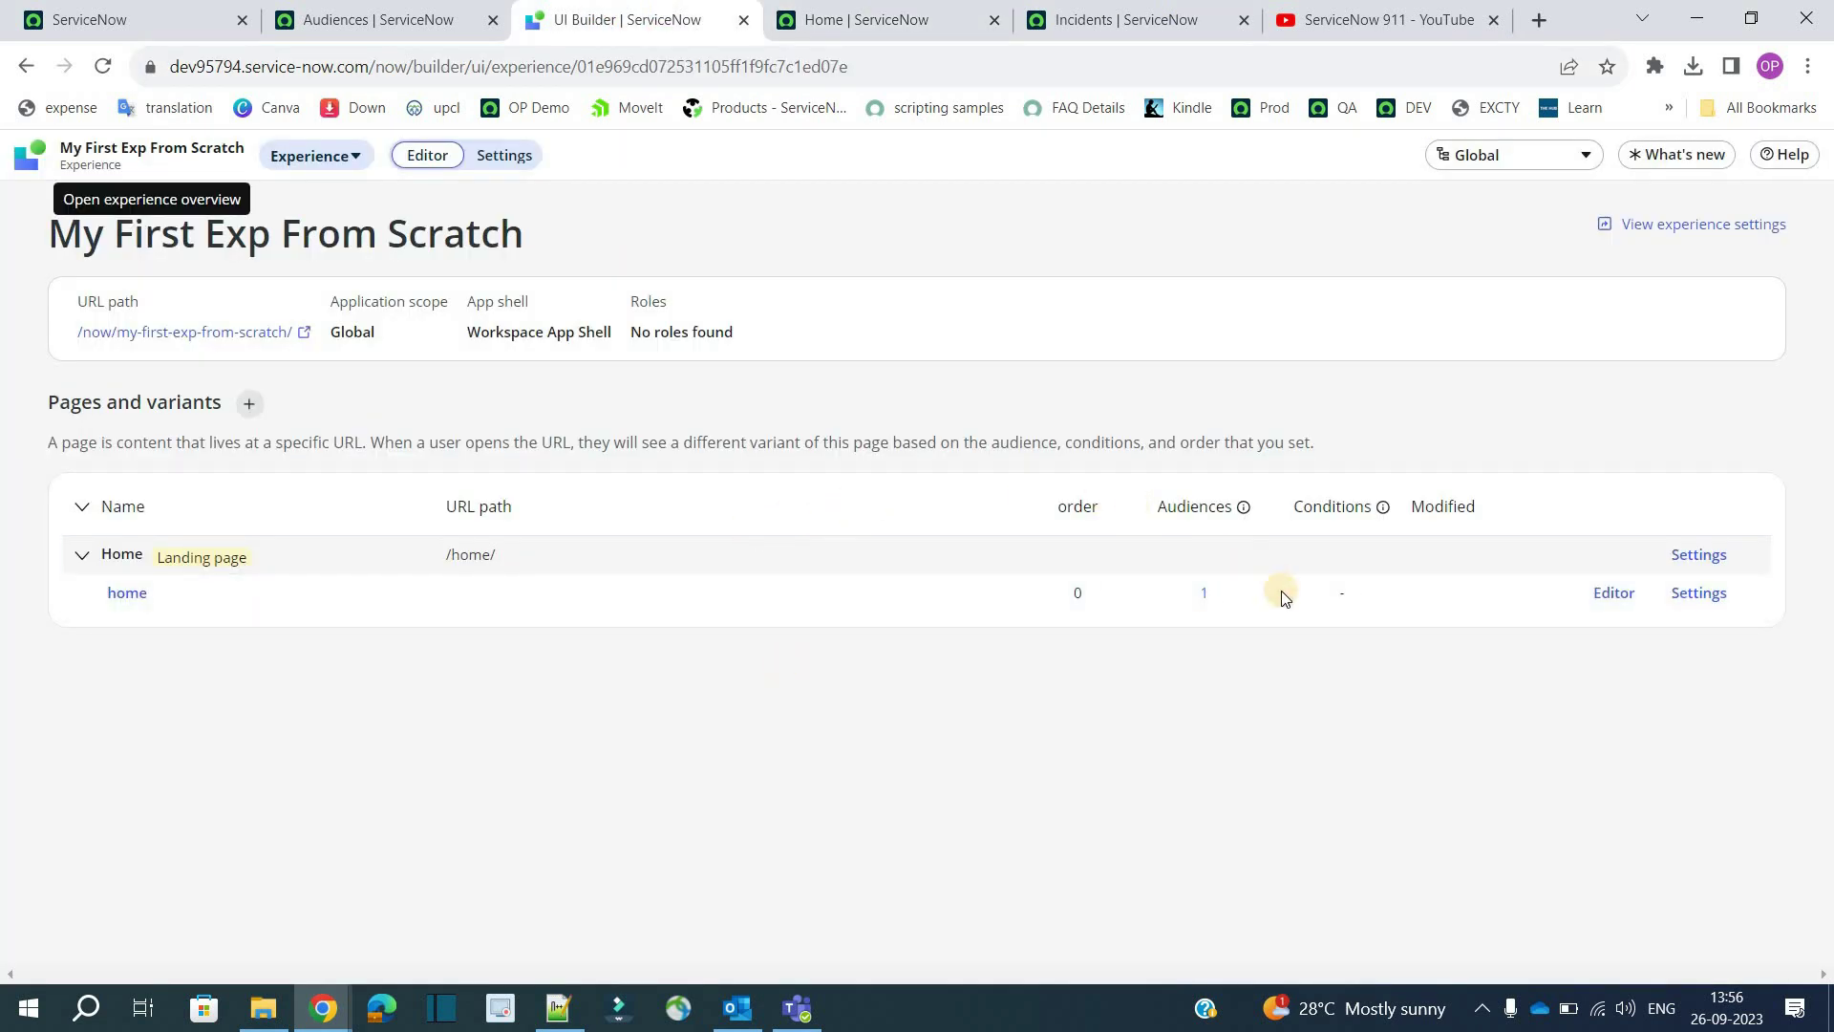